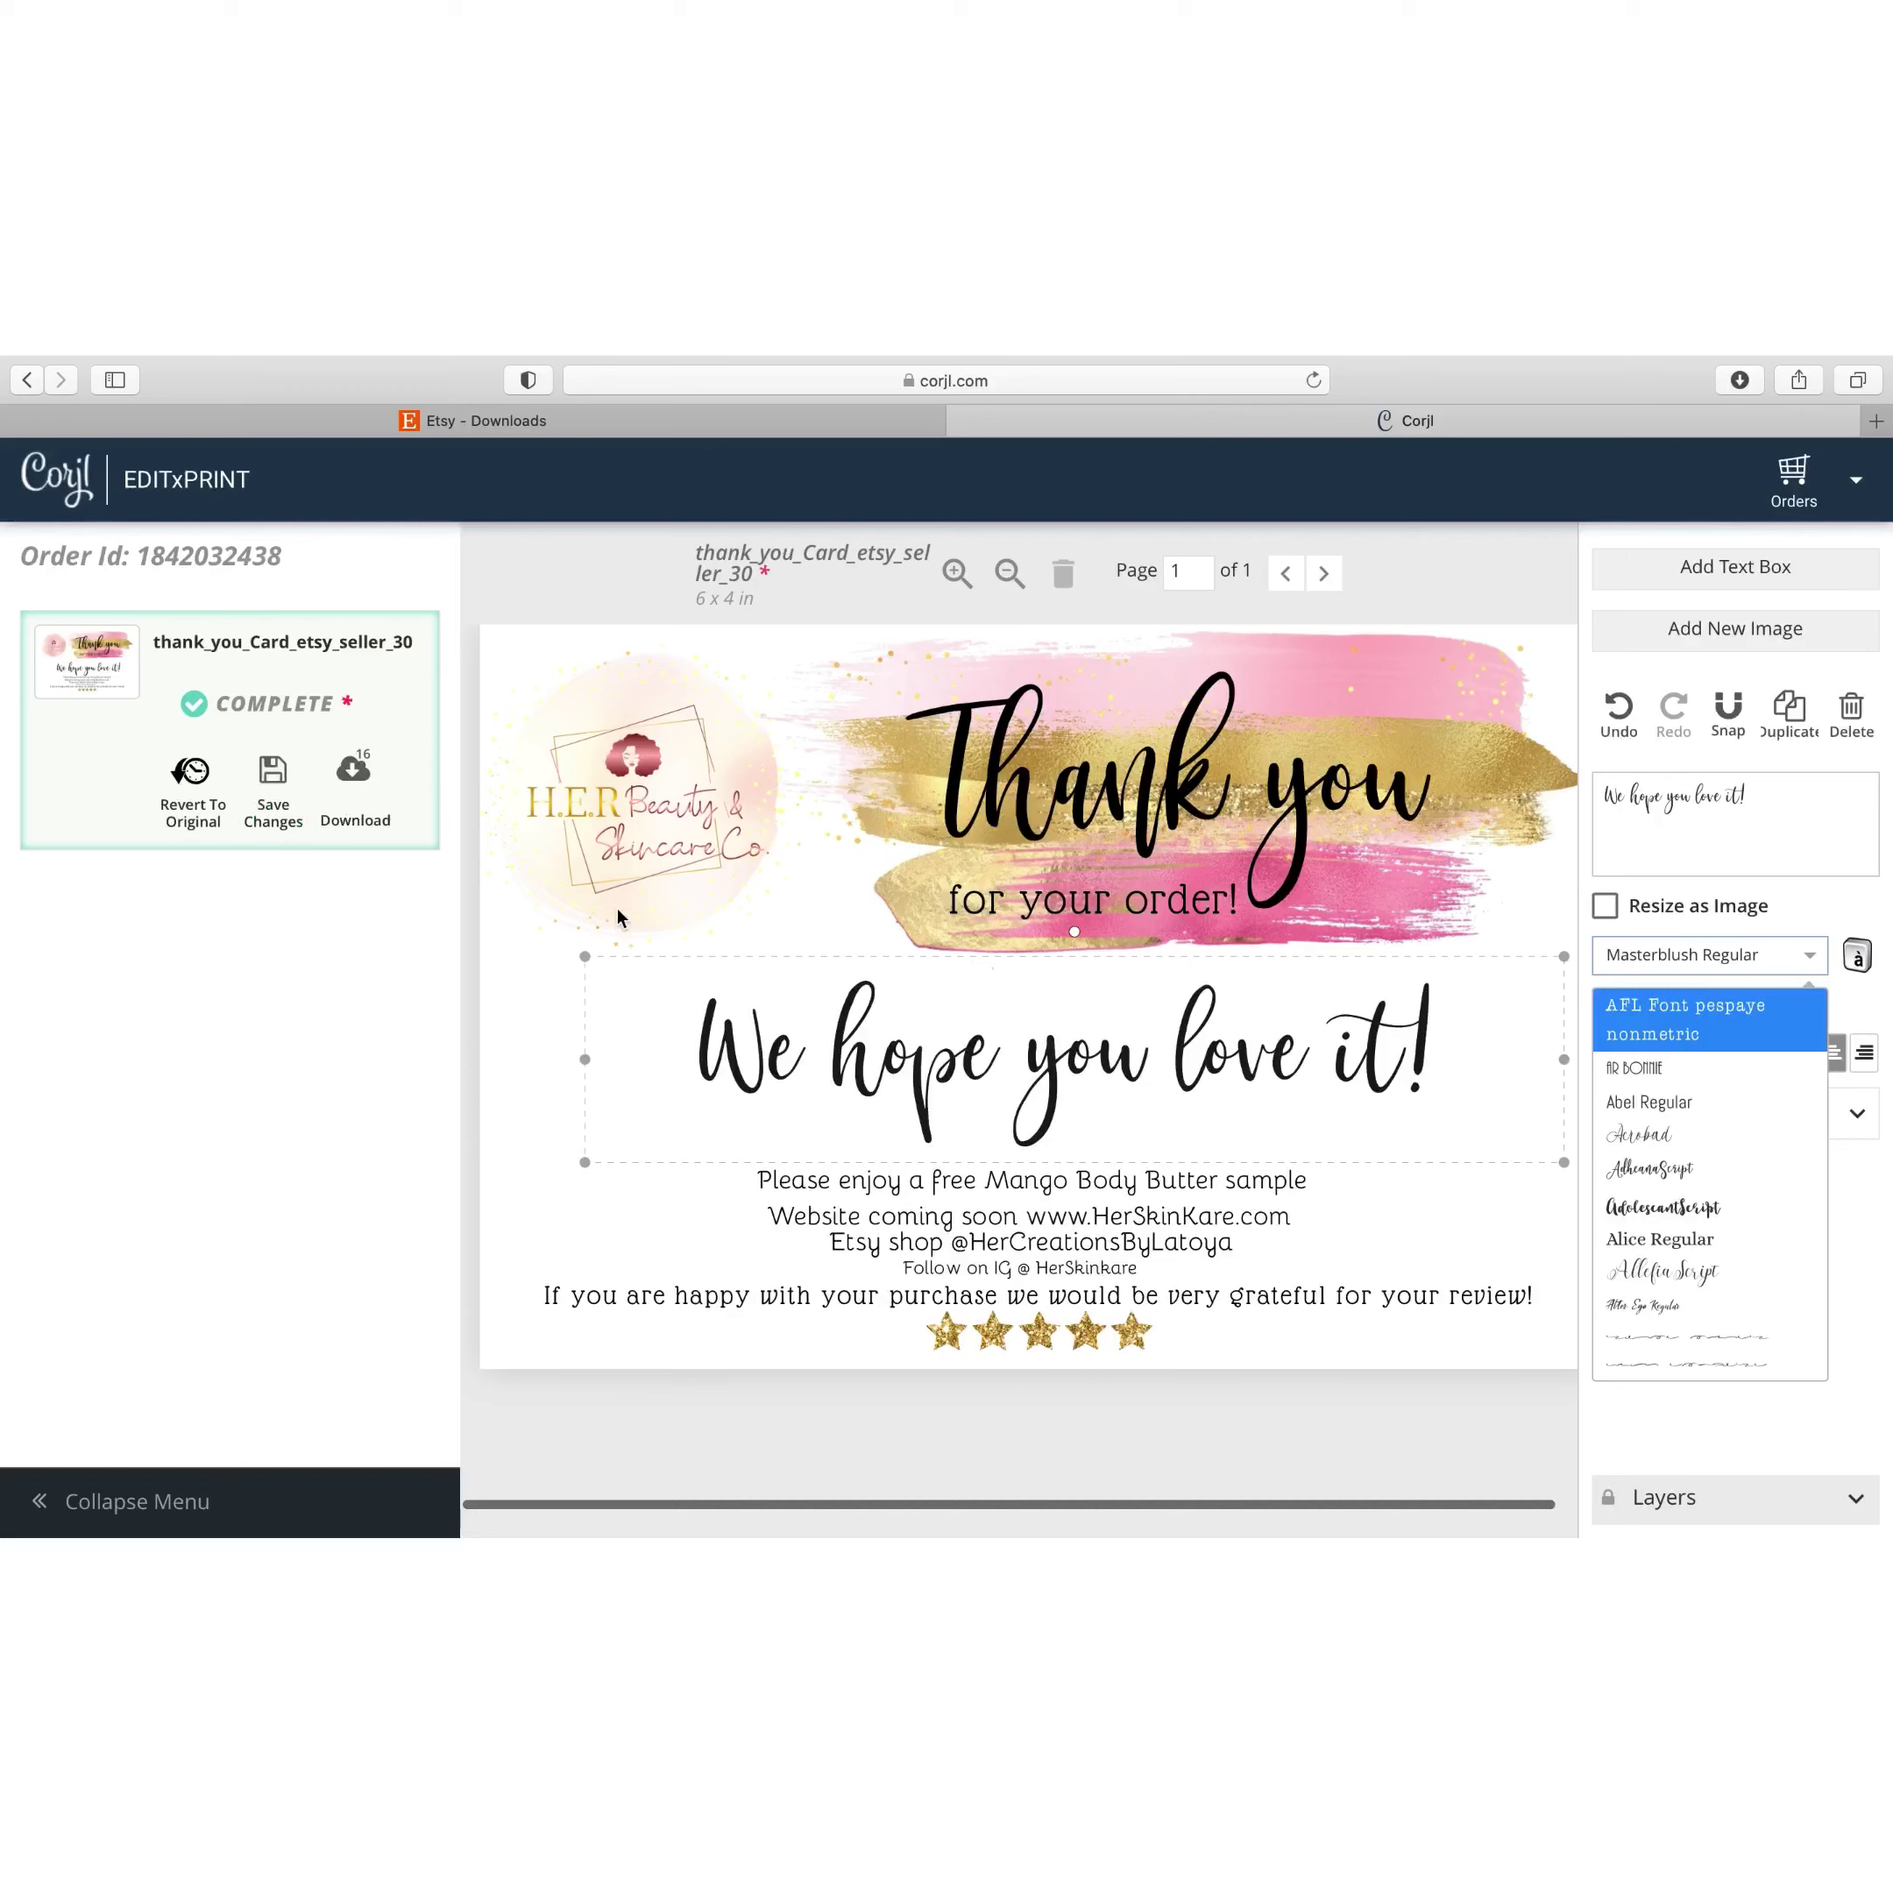
Delete the existing H.E.R Beauty & Skincare Co. logo from the watercolor circle on the thank-you card
left_click(644, 861)
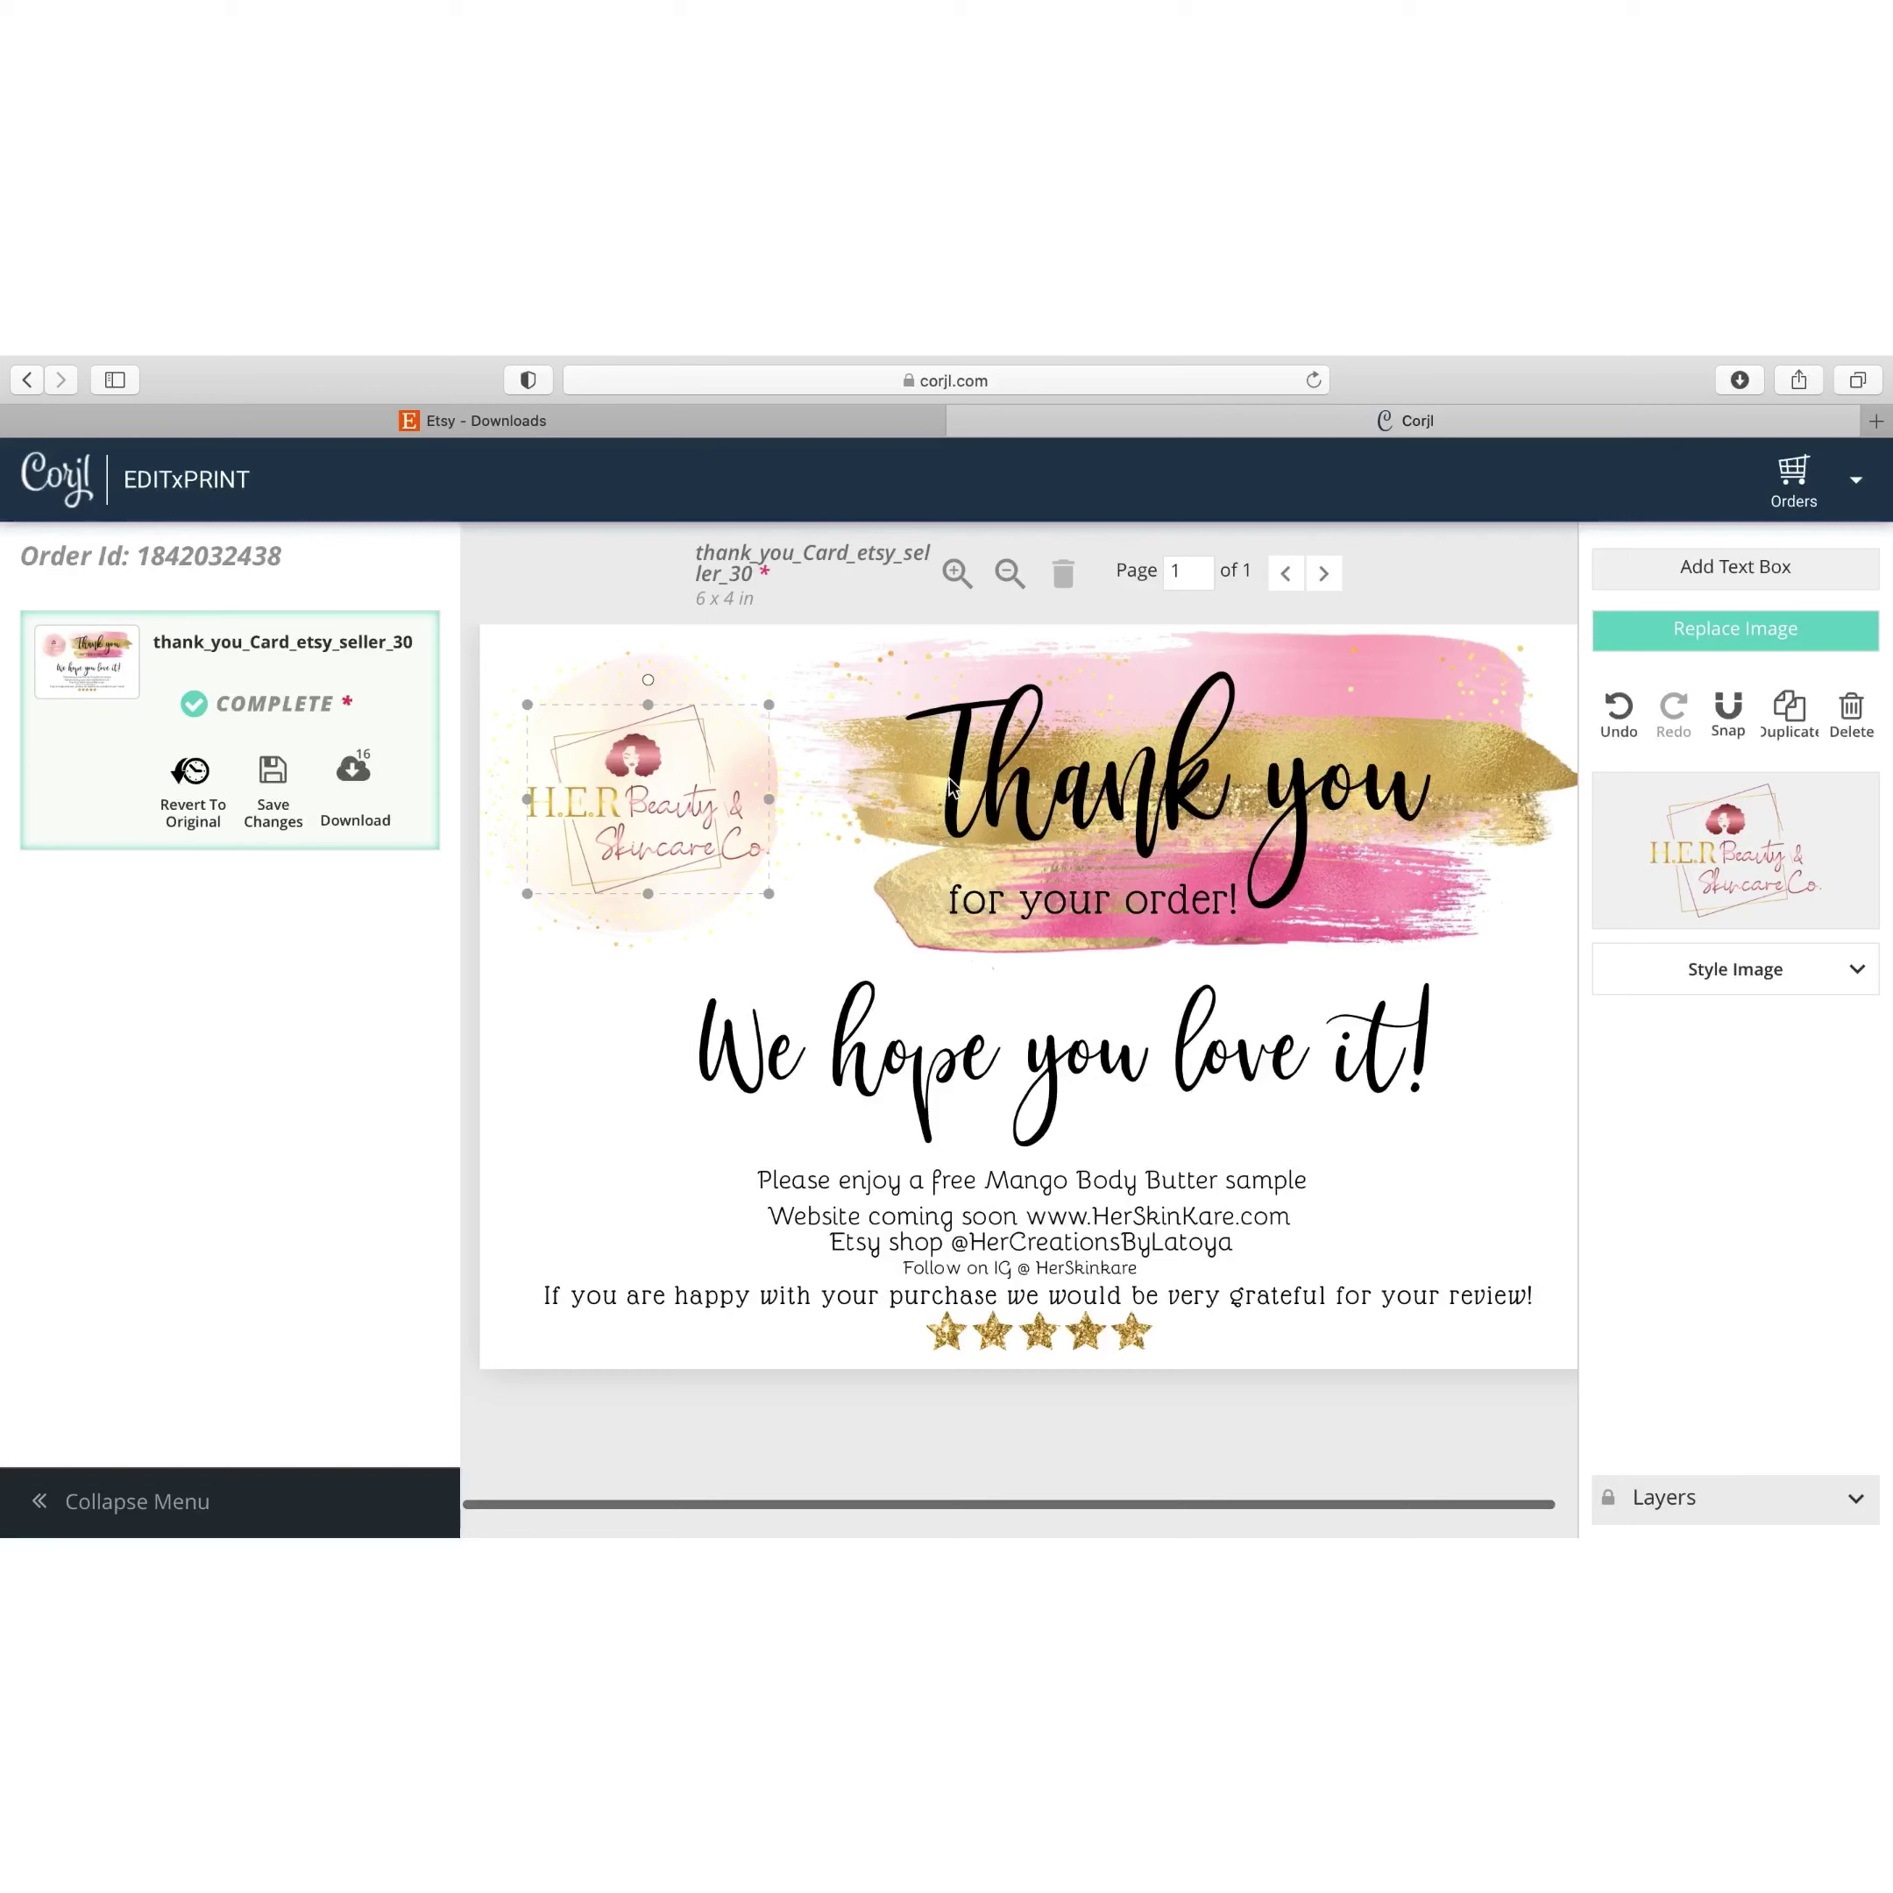
left_click(1664, 970)
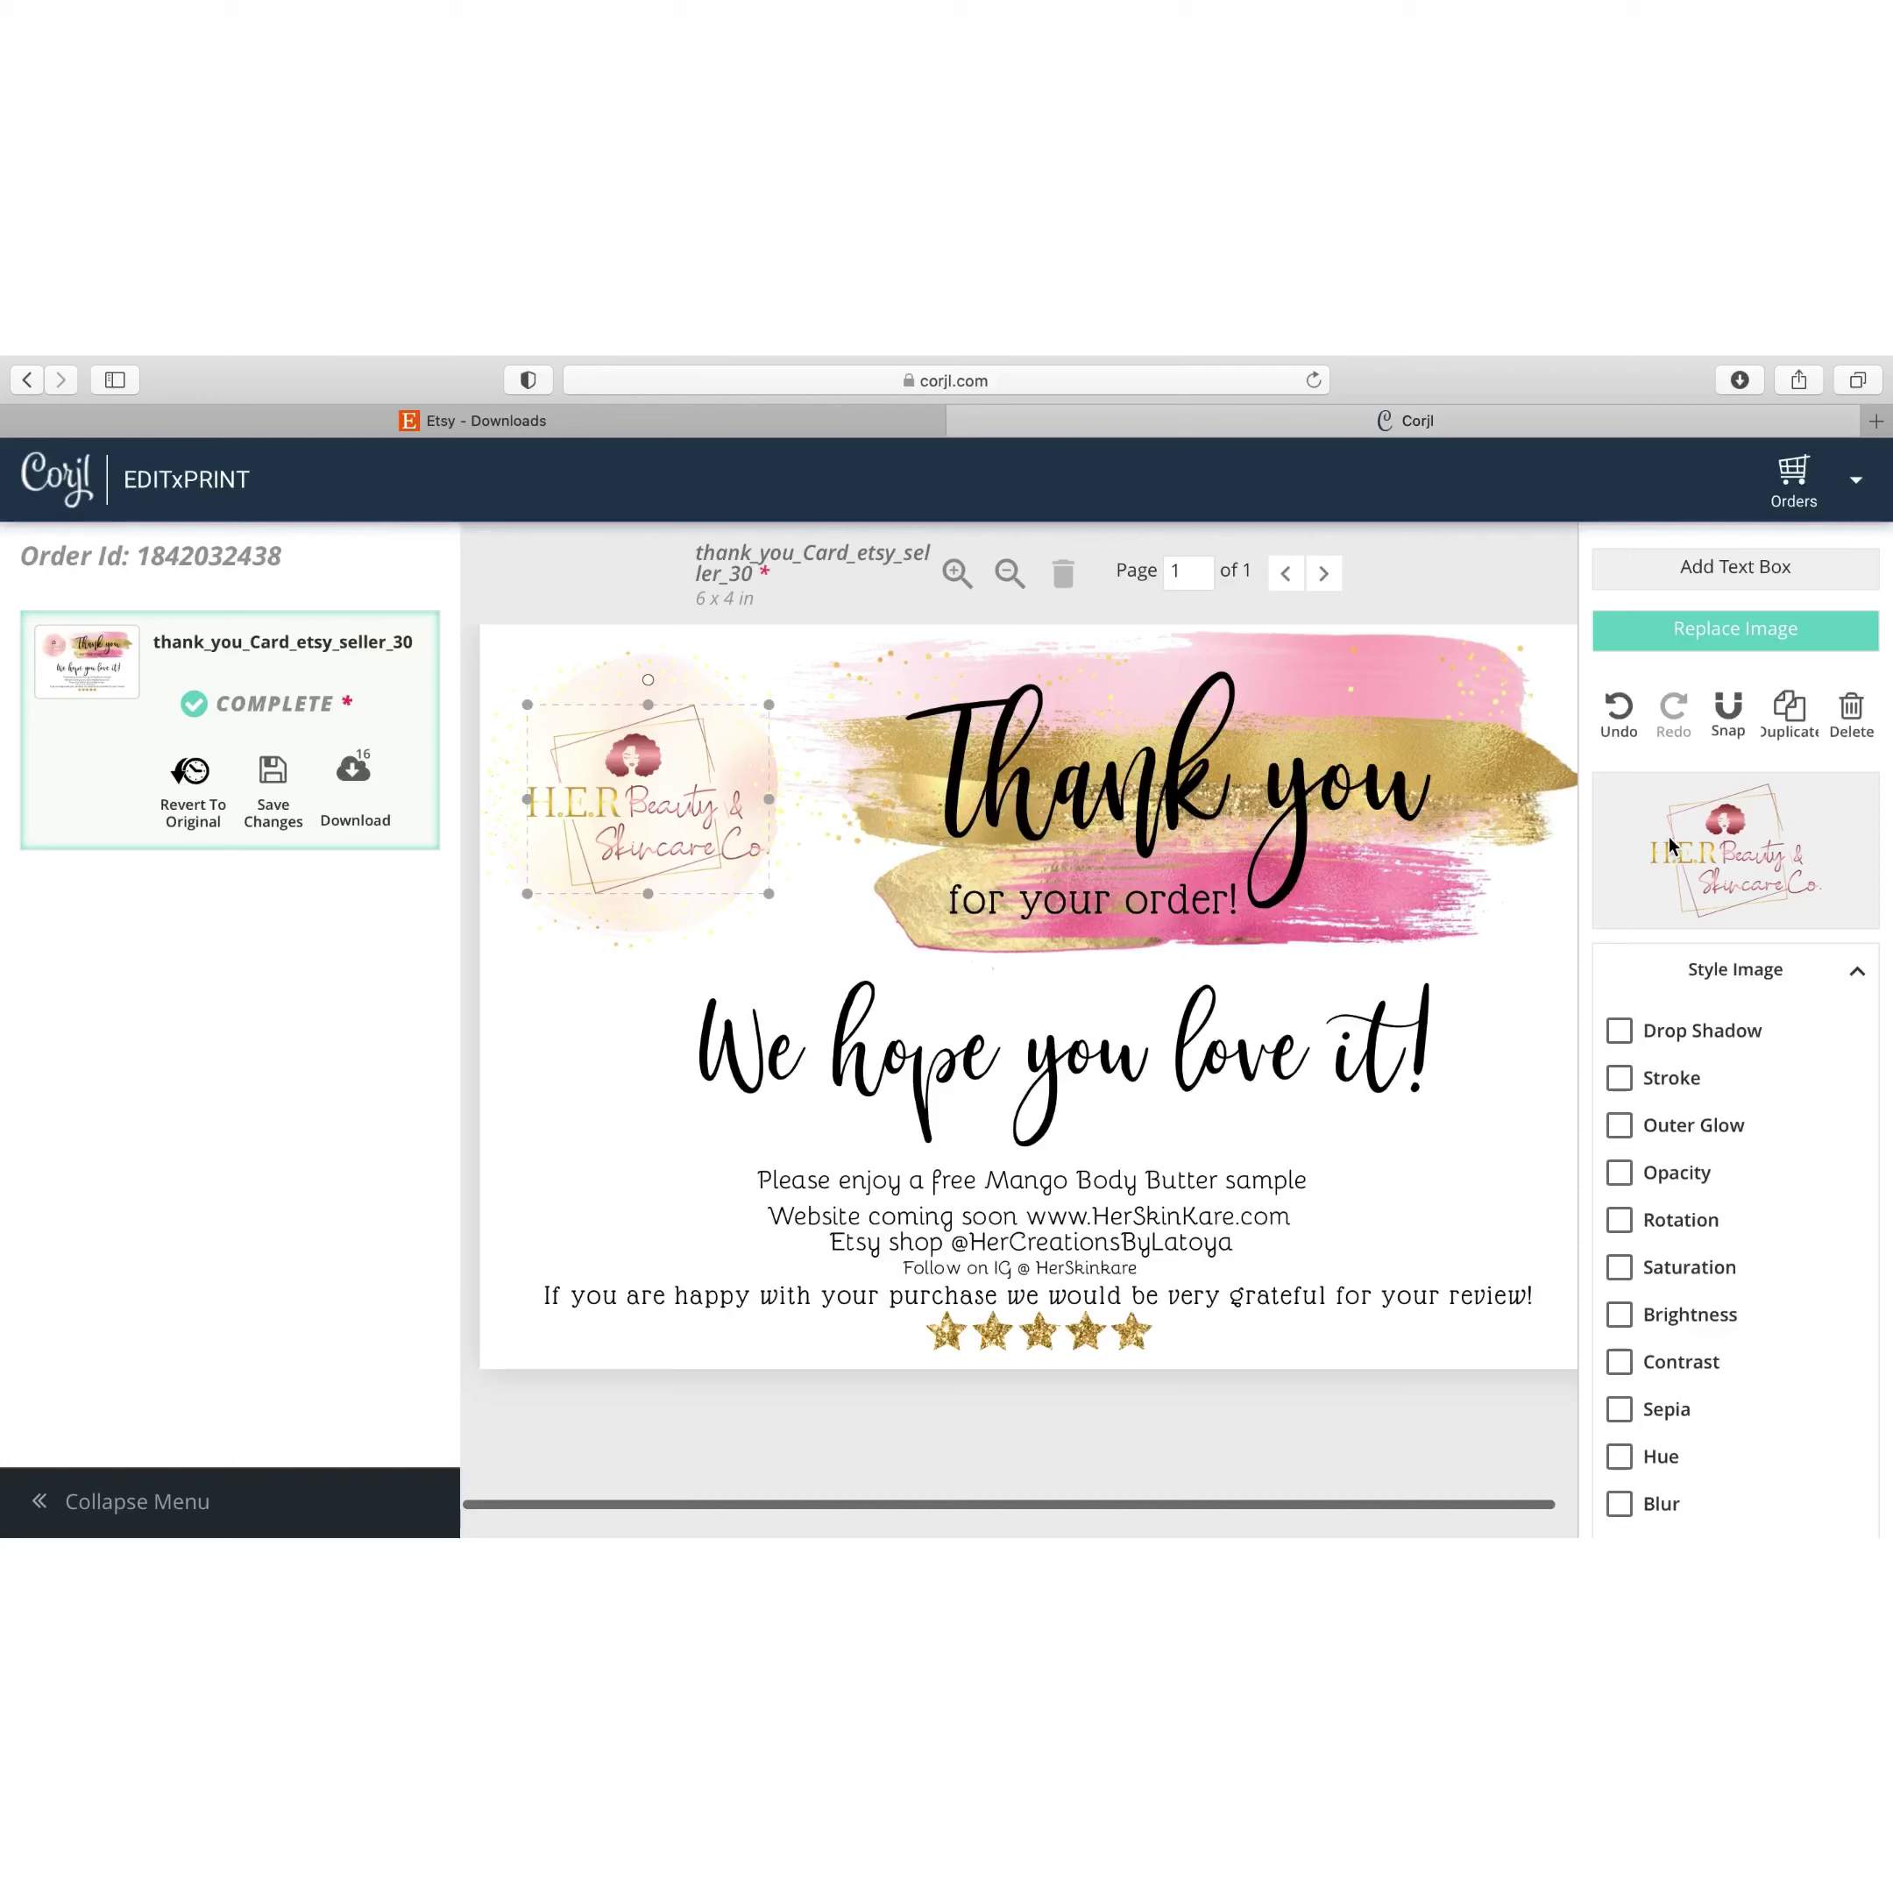
left_click(742, 857)
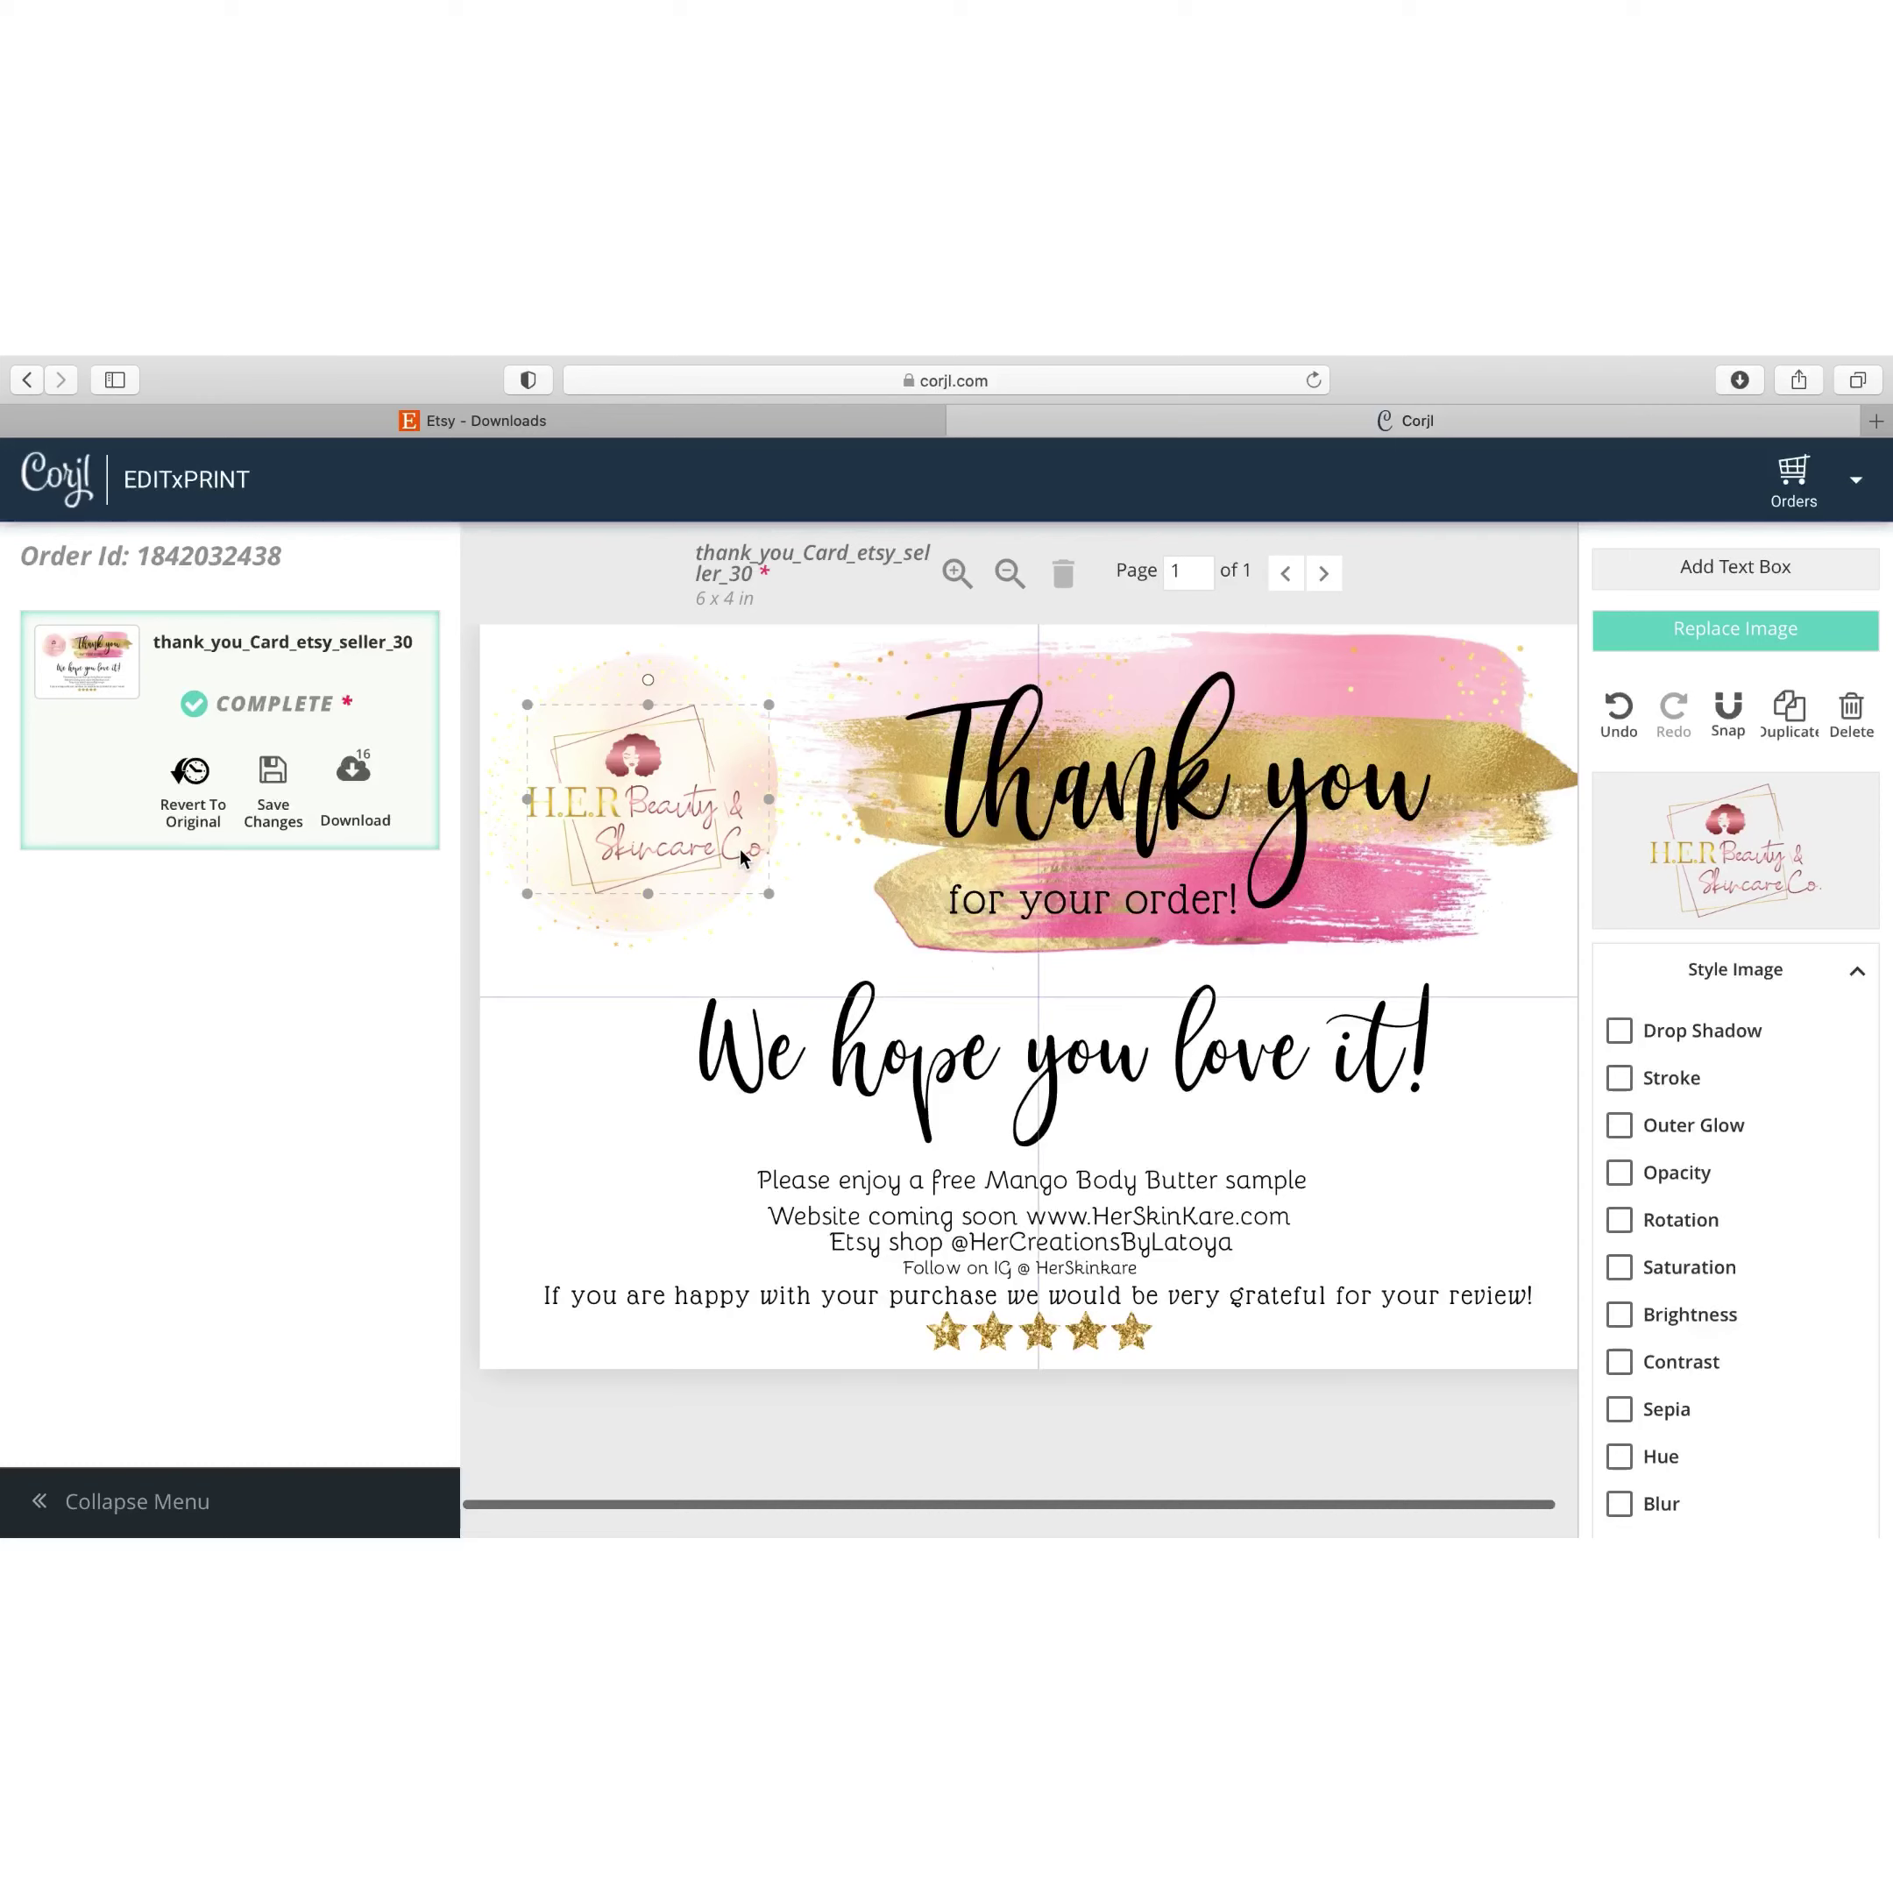
left_click(1064, 590)
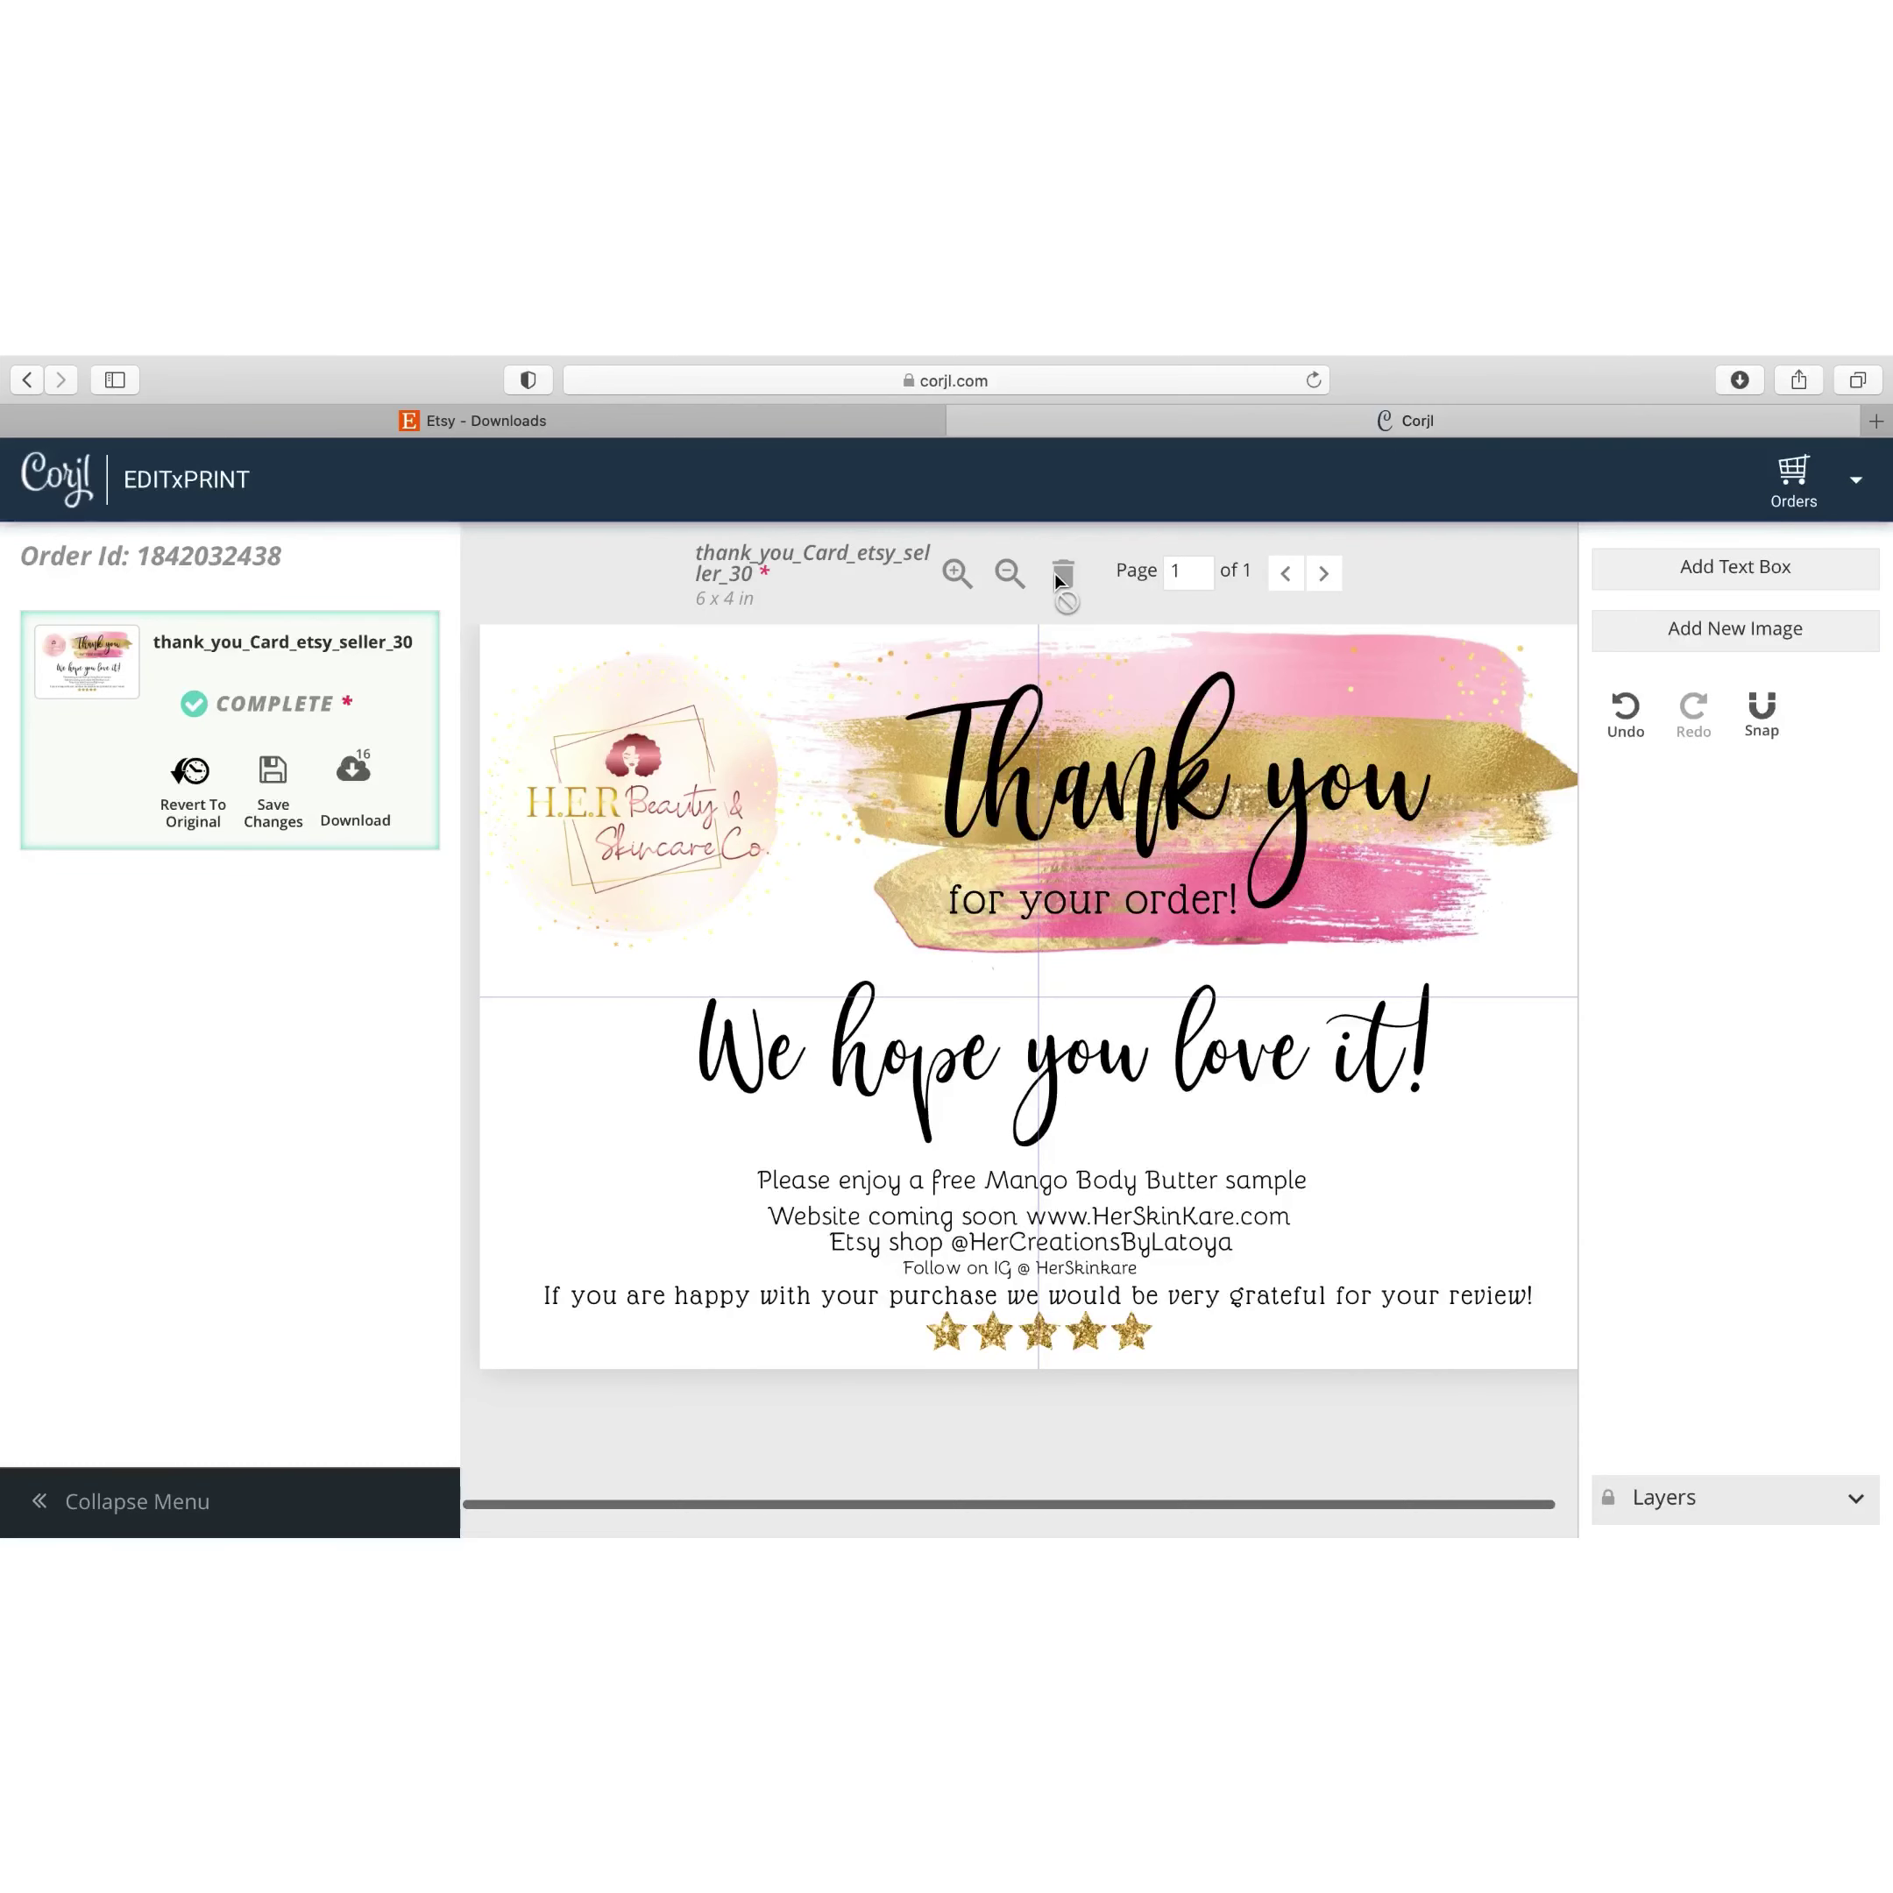
left_click(726, 850)
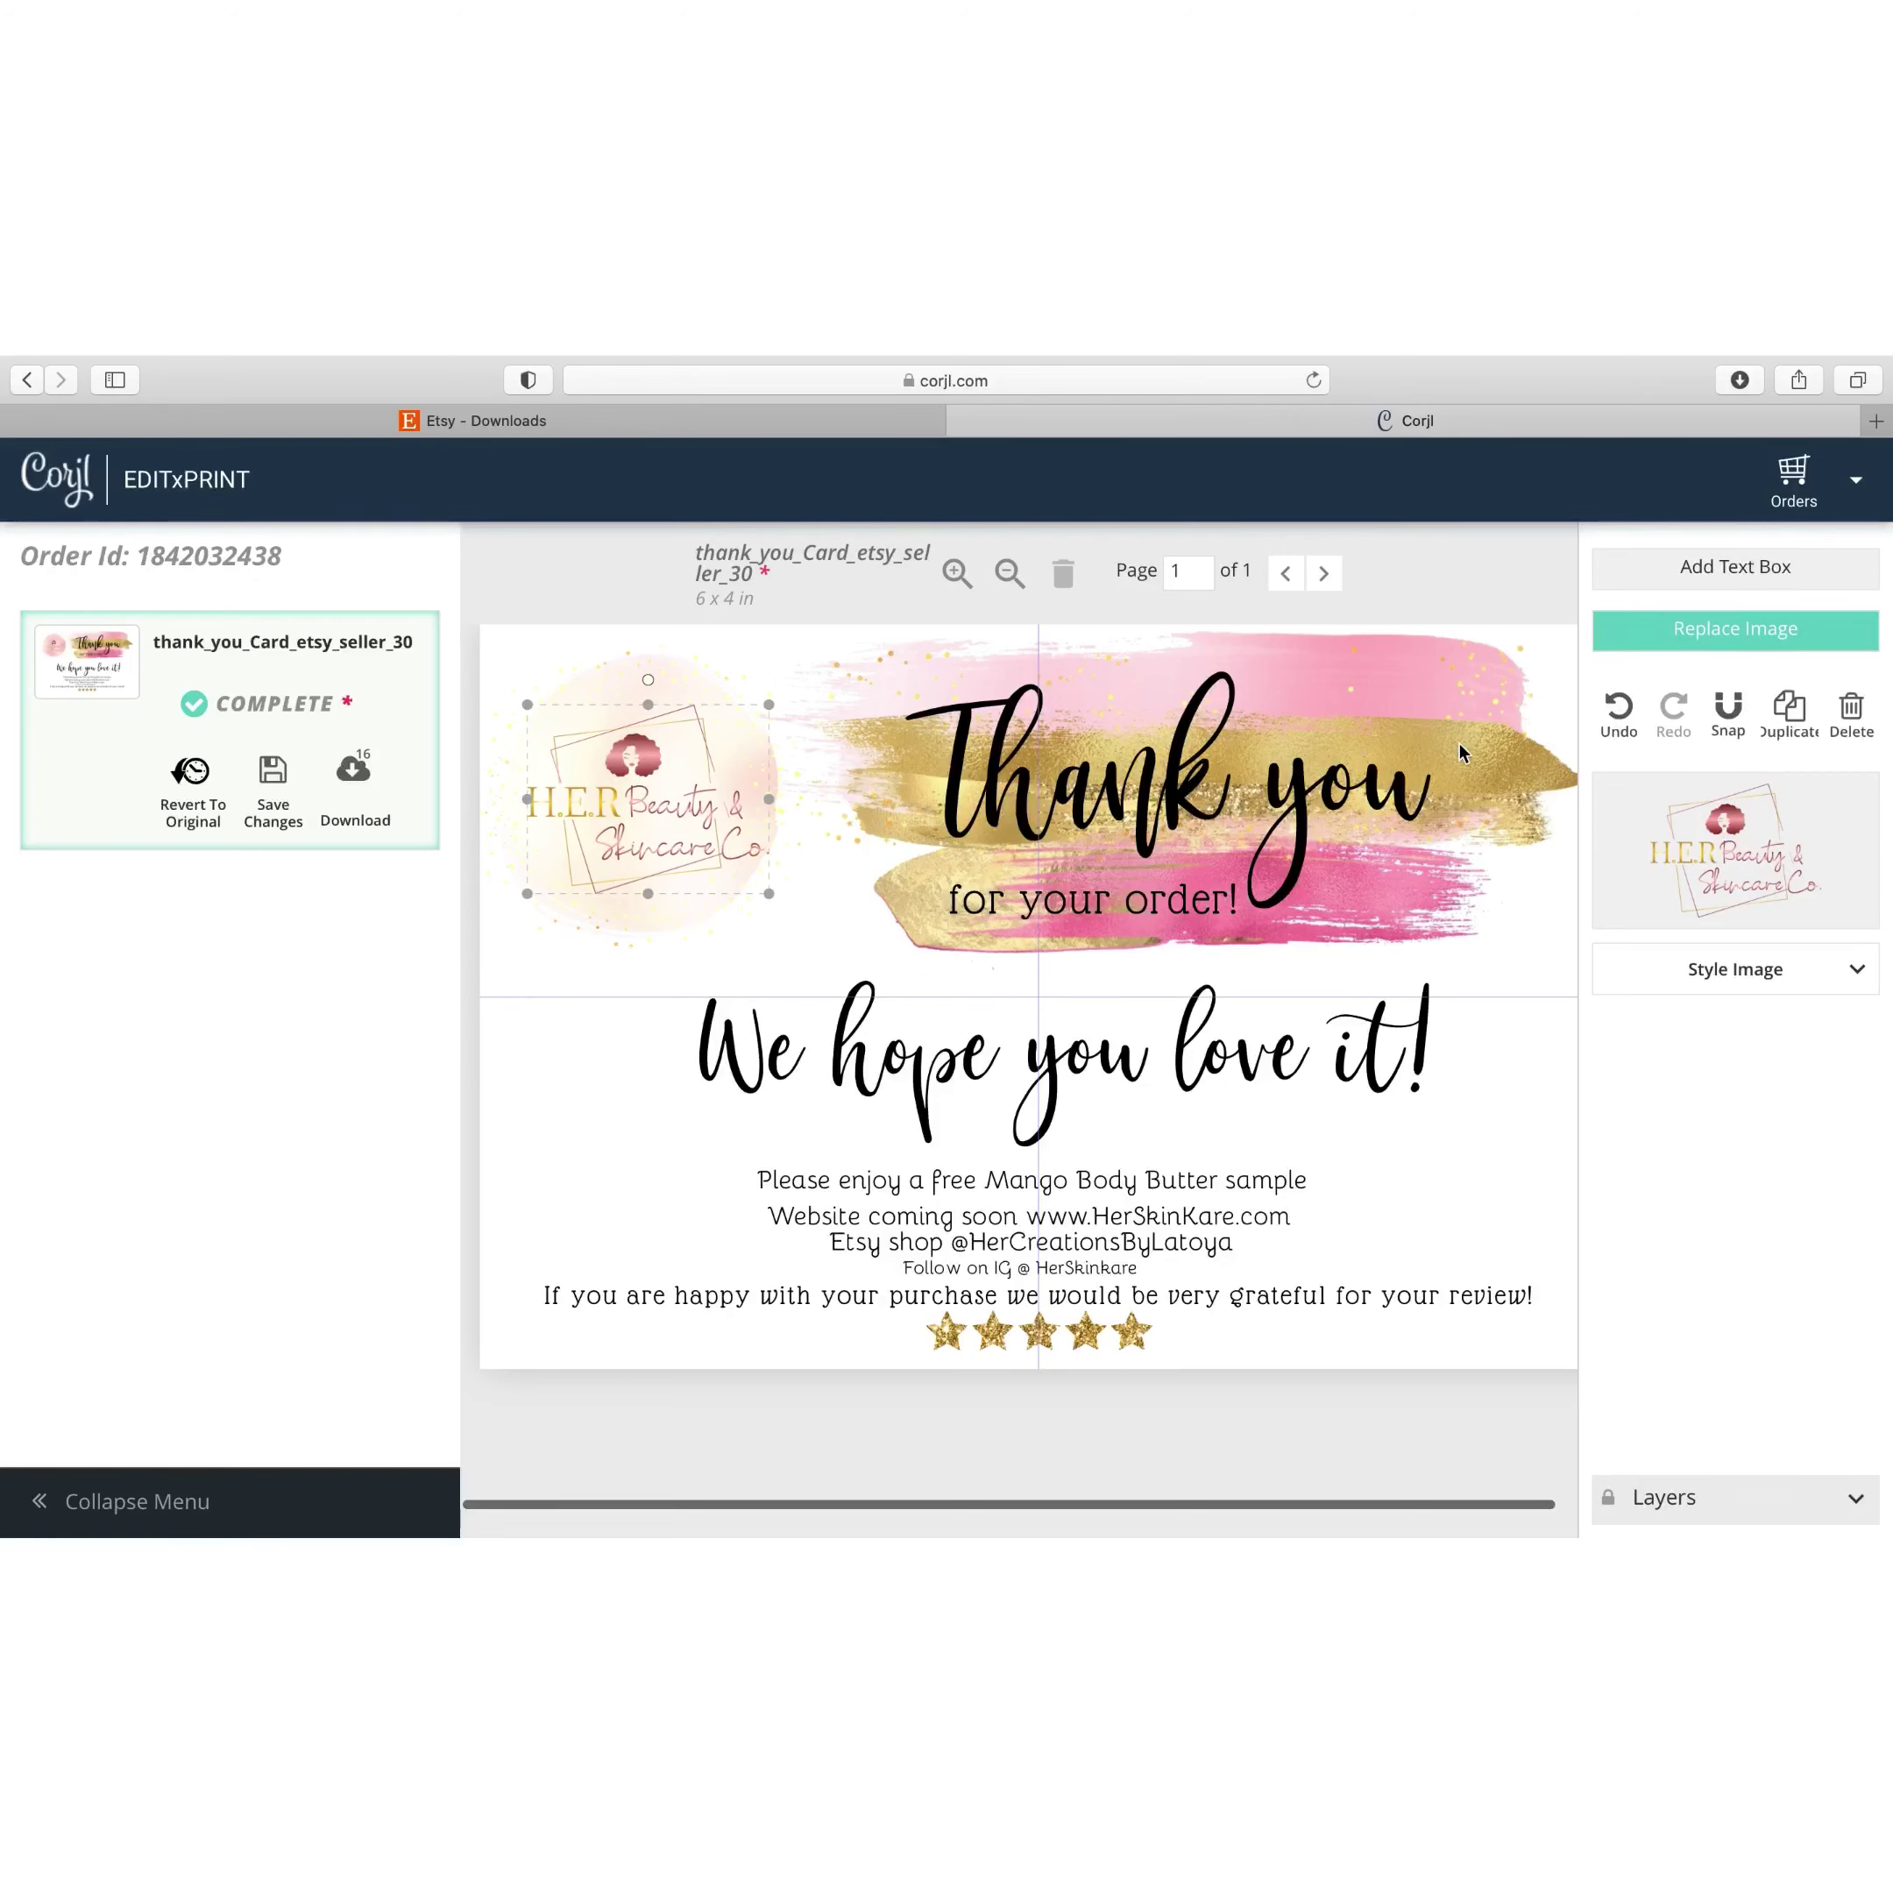
left_click(1851, 708)
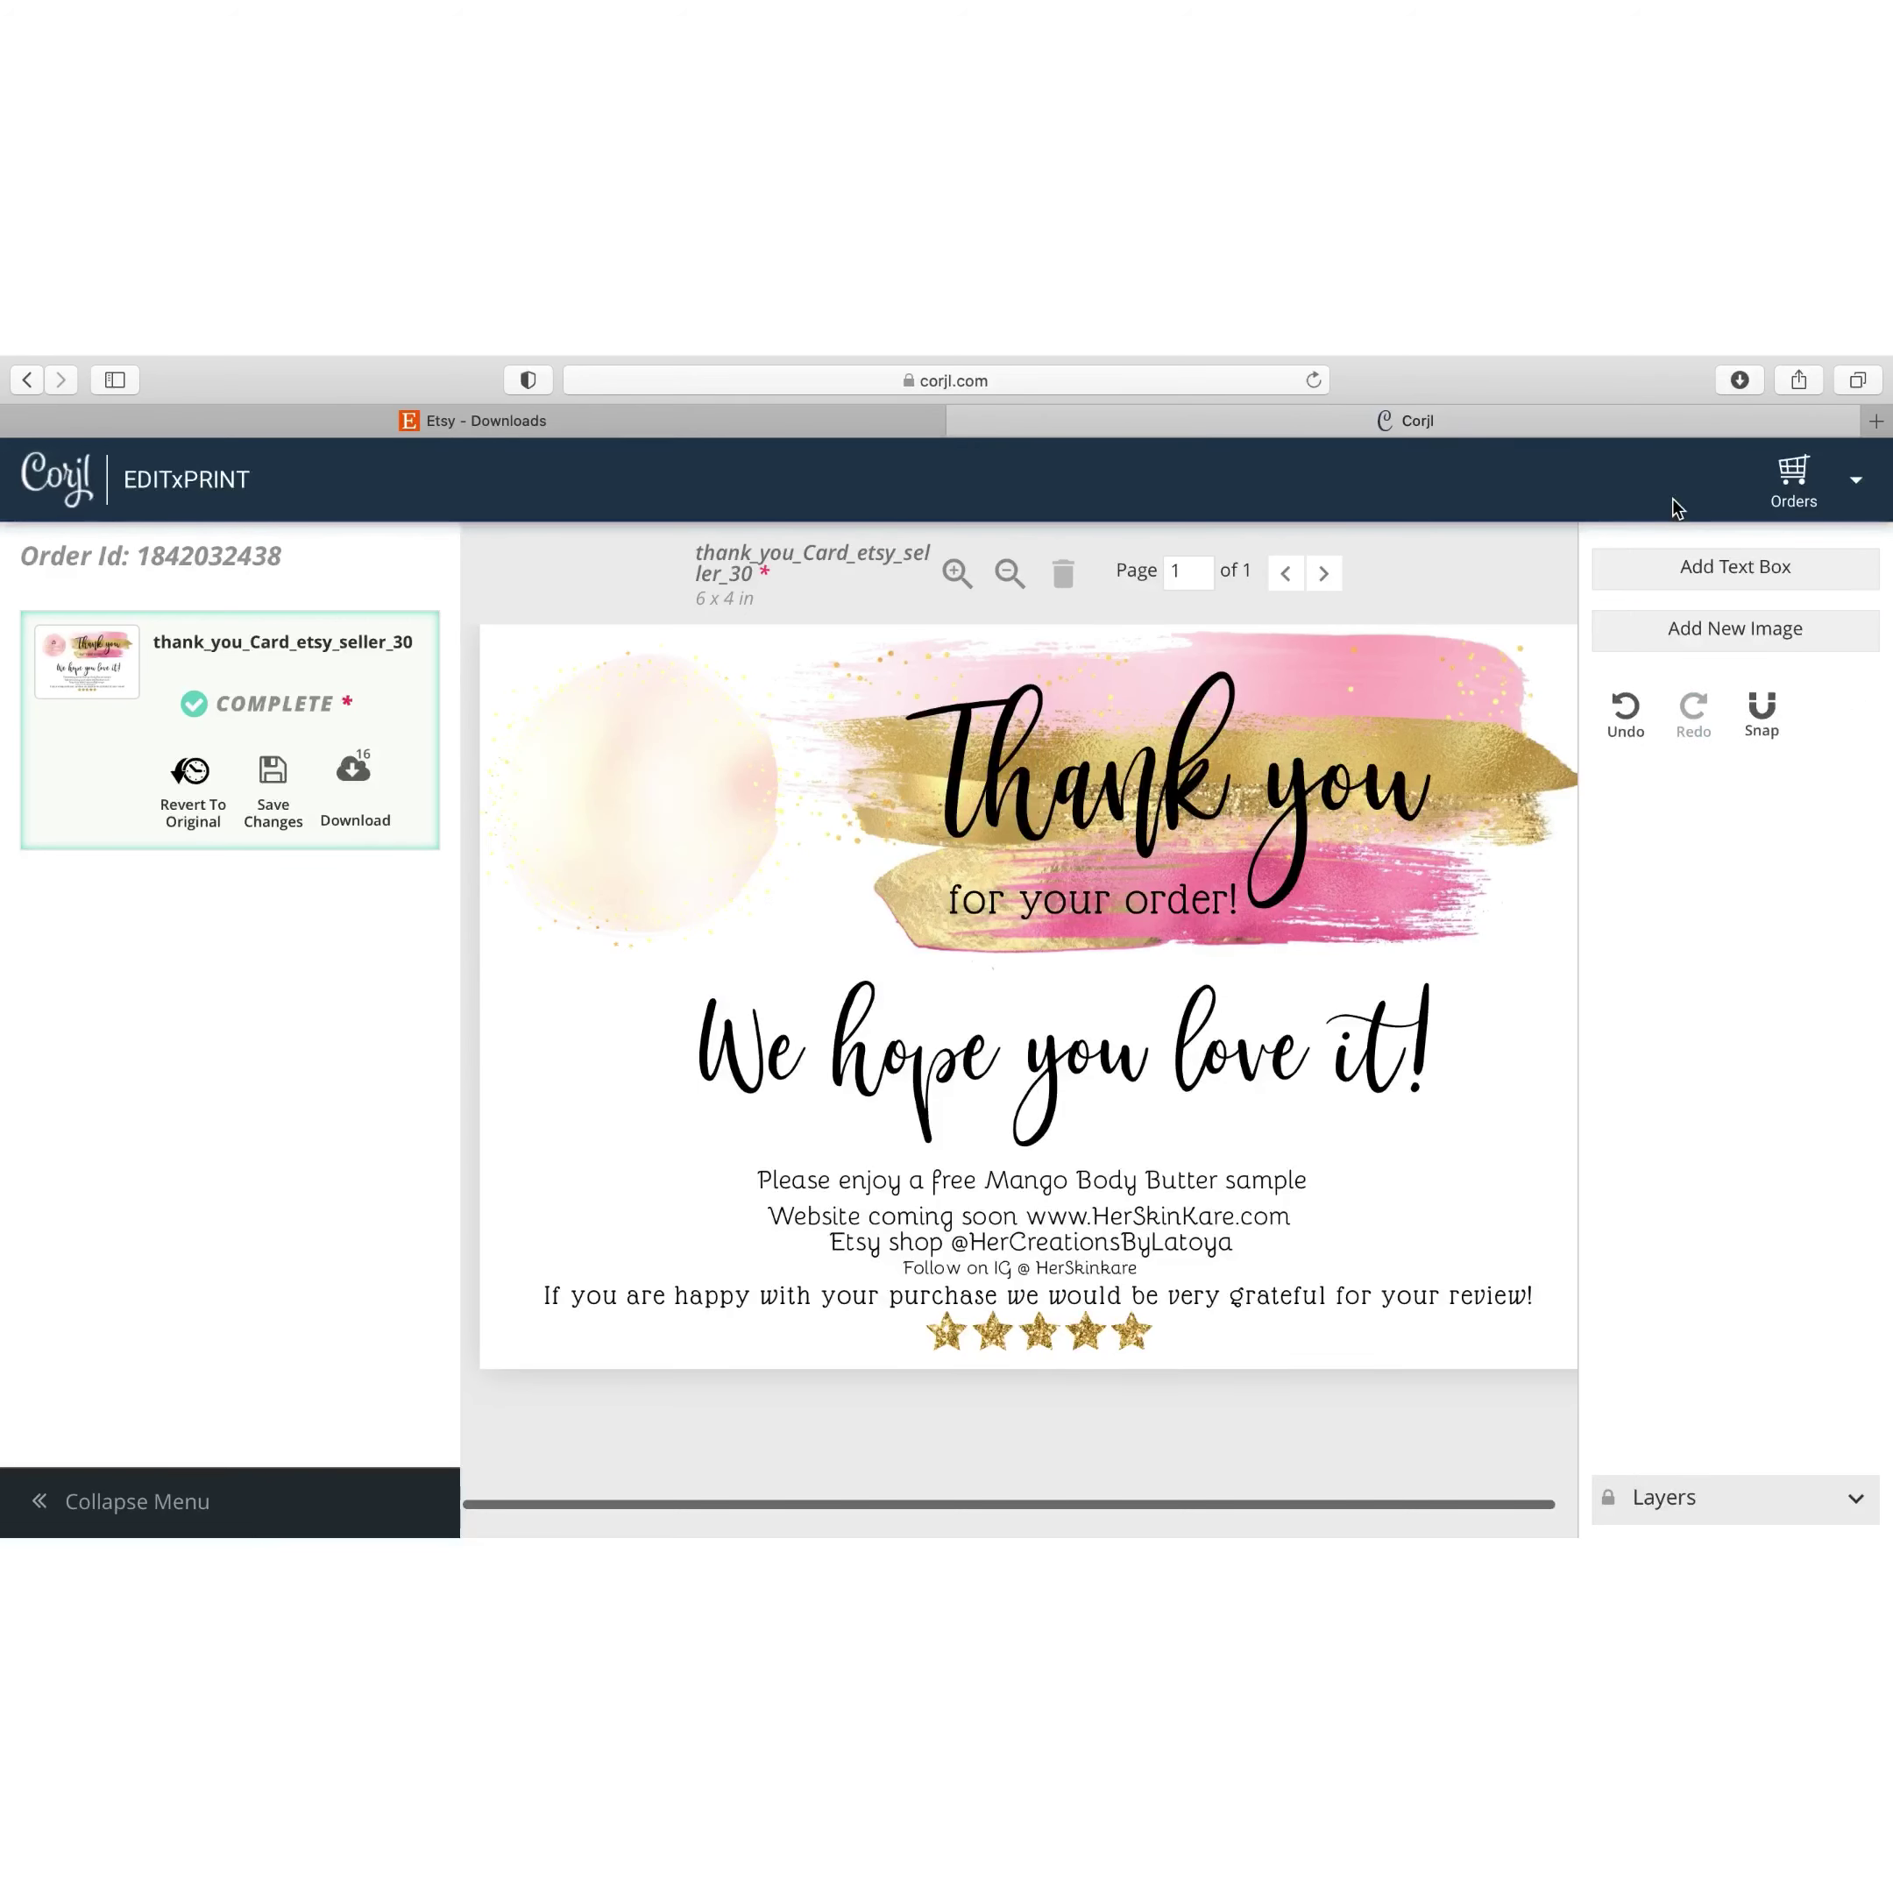
Add the Peachpuff Brush Str...tography Logo-3.png file from the Downloads folder to the card as a new custom image
left_click(1703, 636)
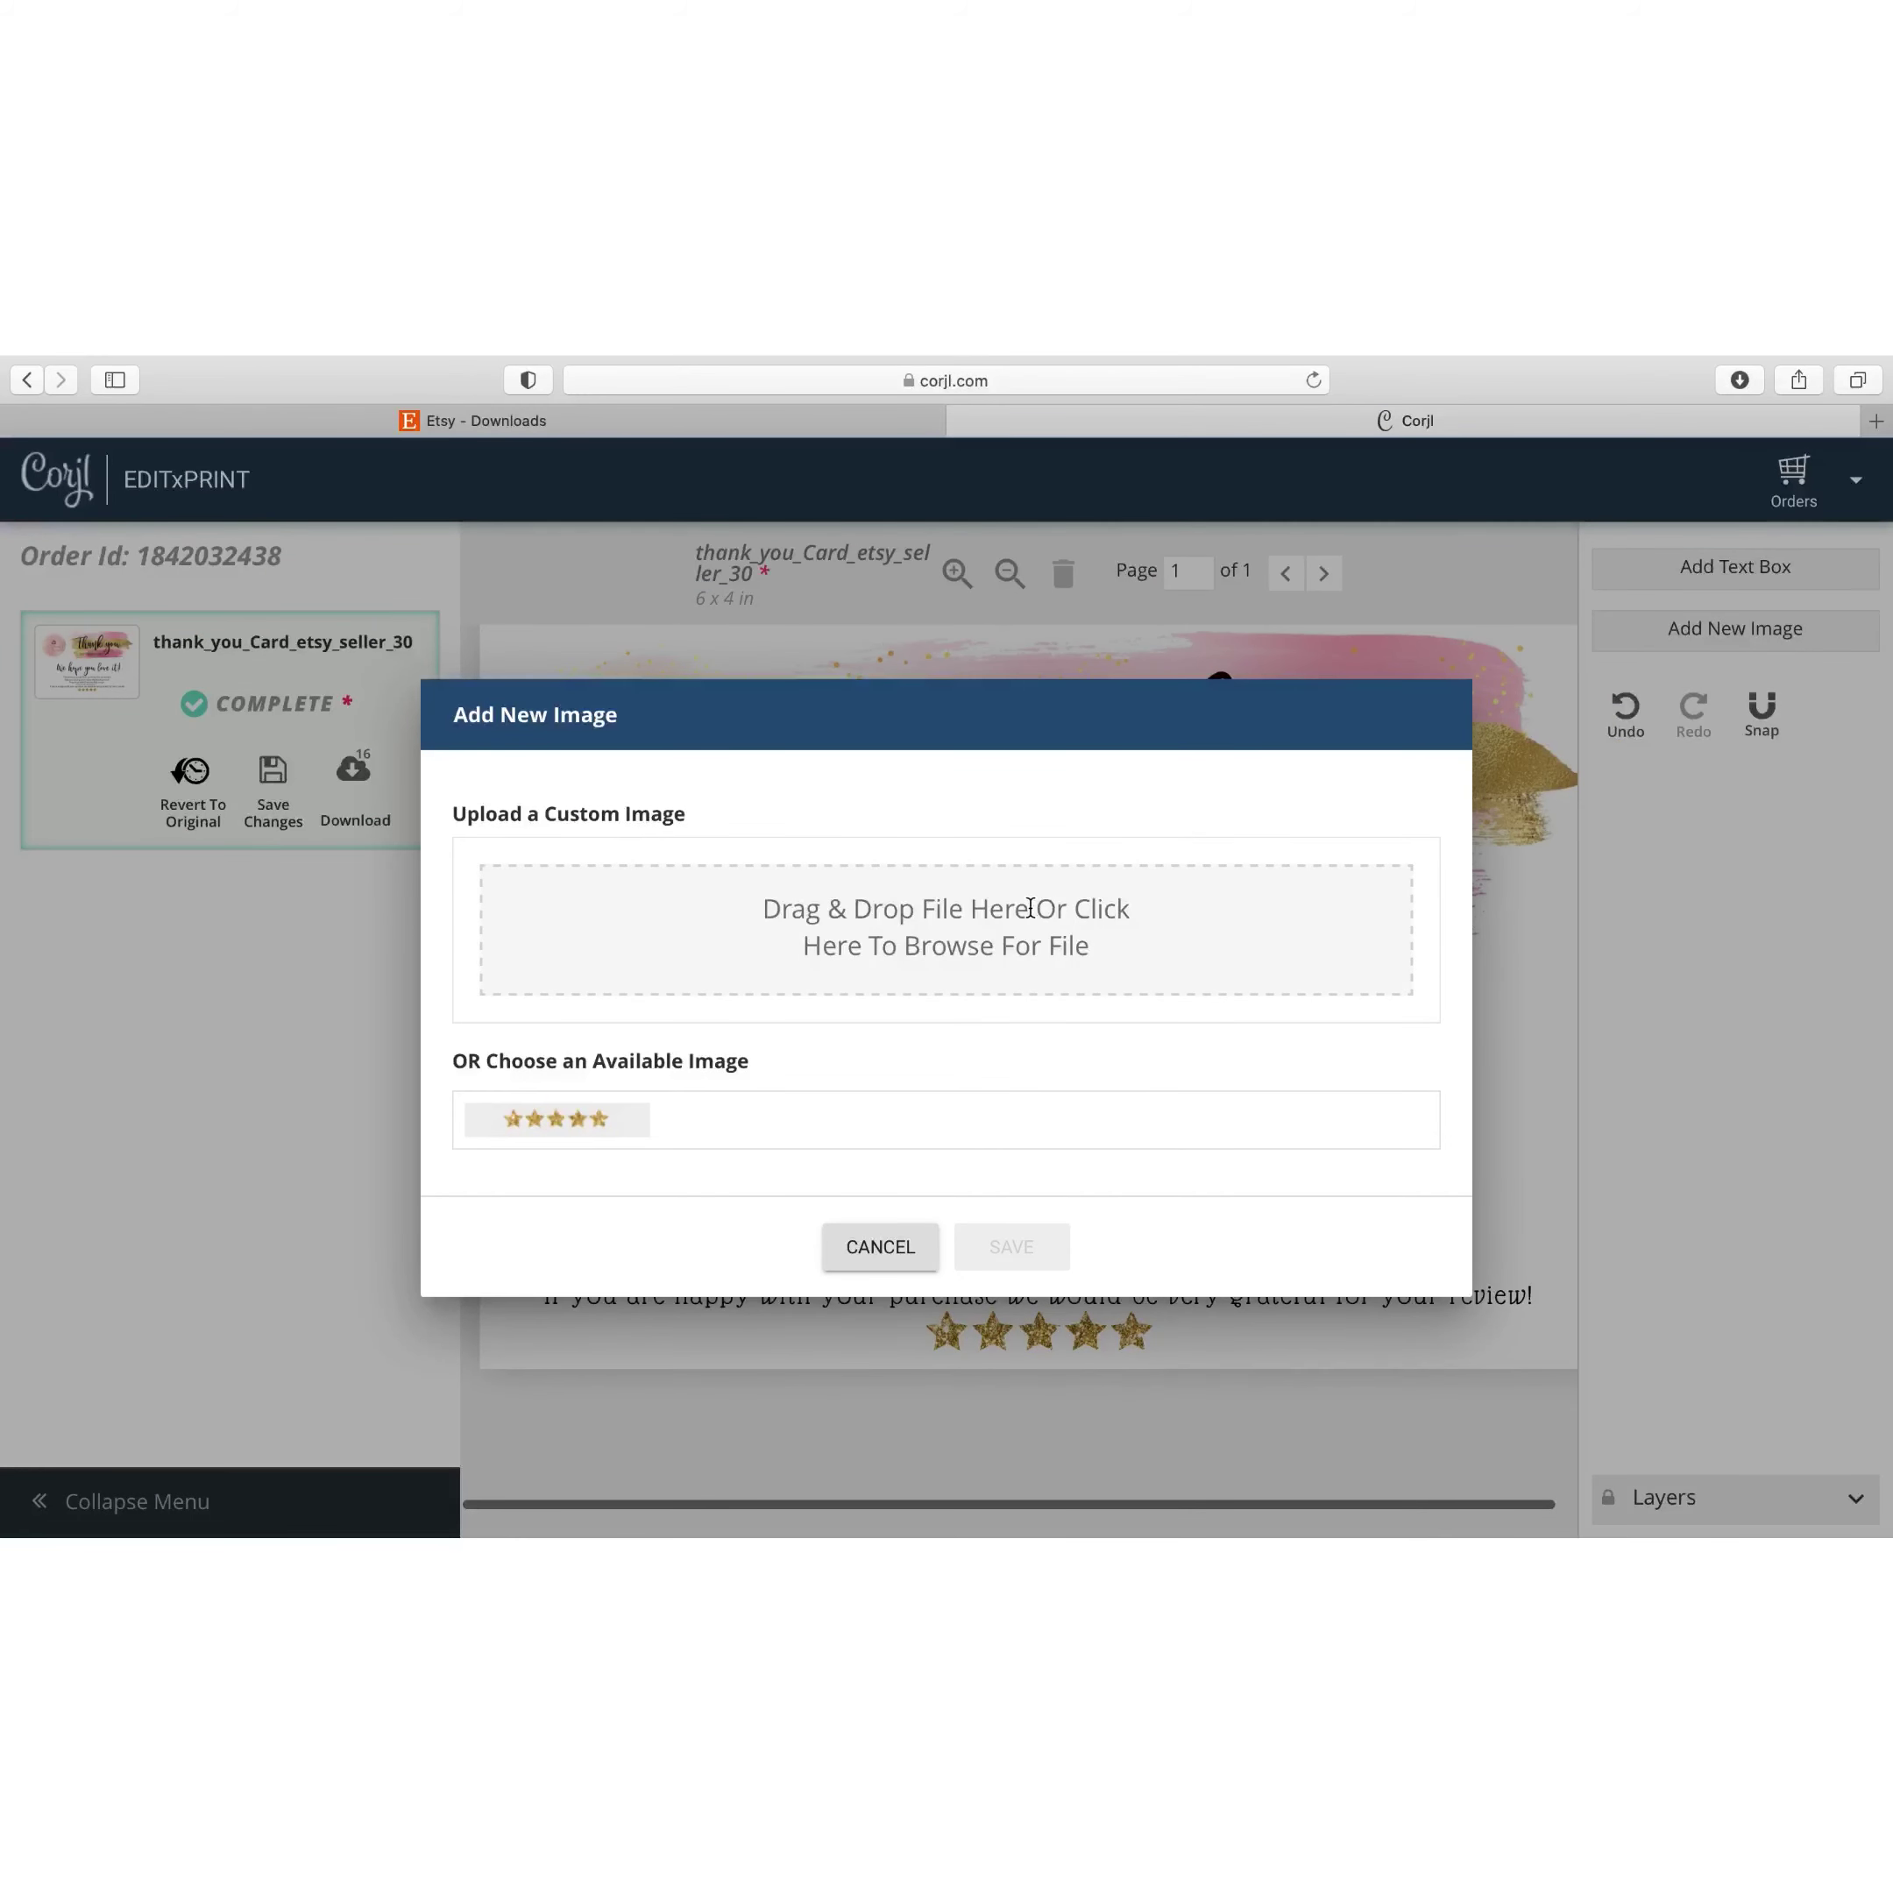
left_click(928, 947)
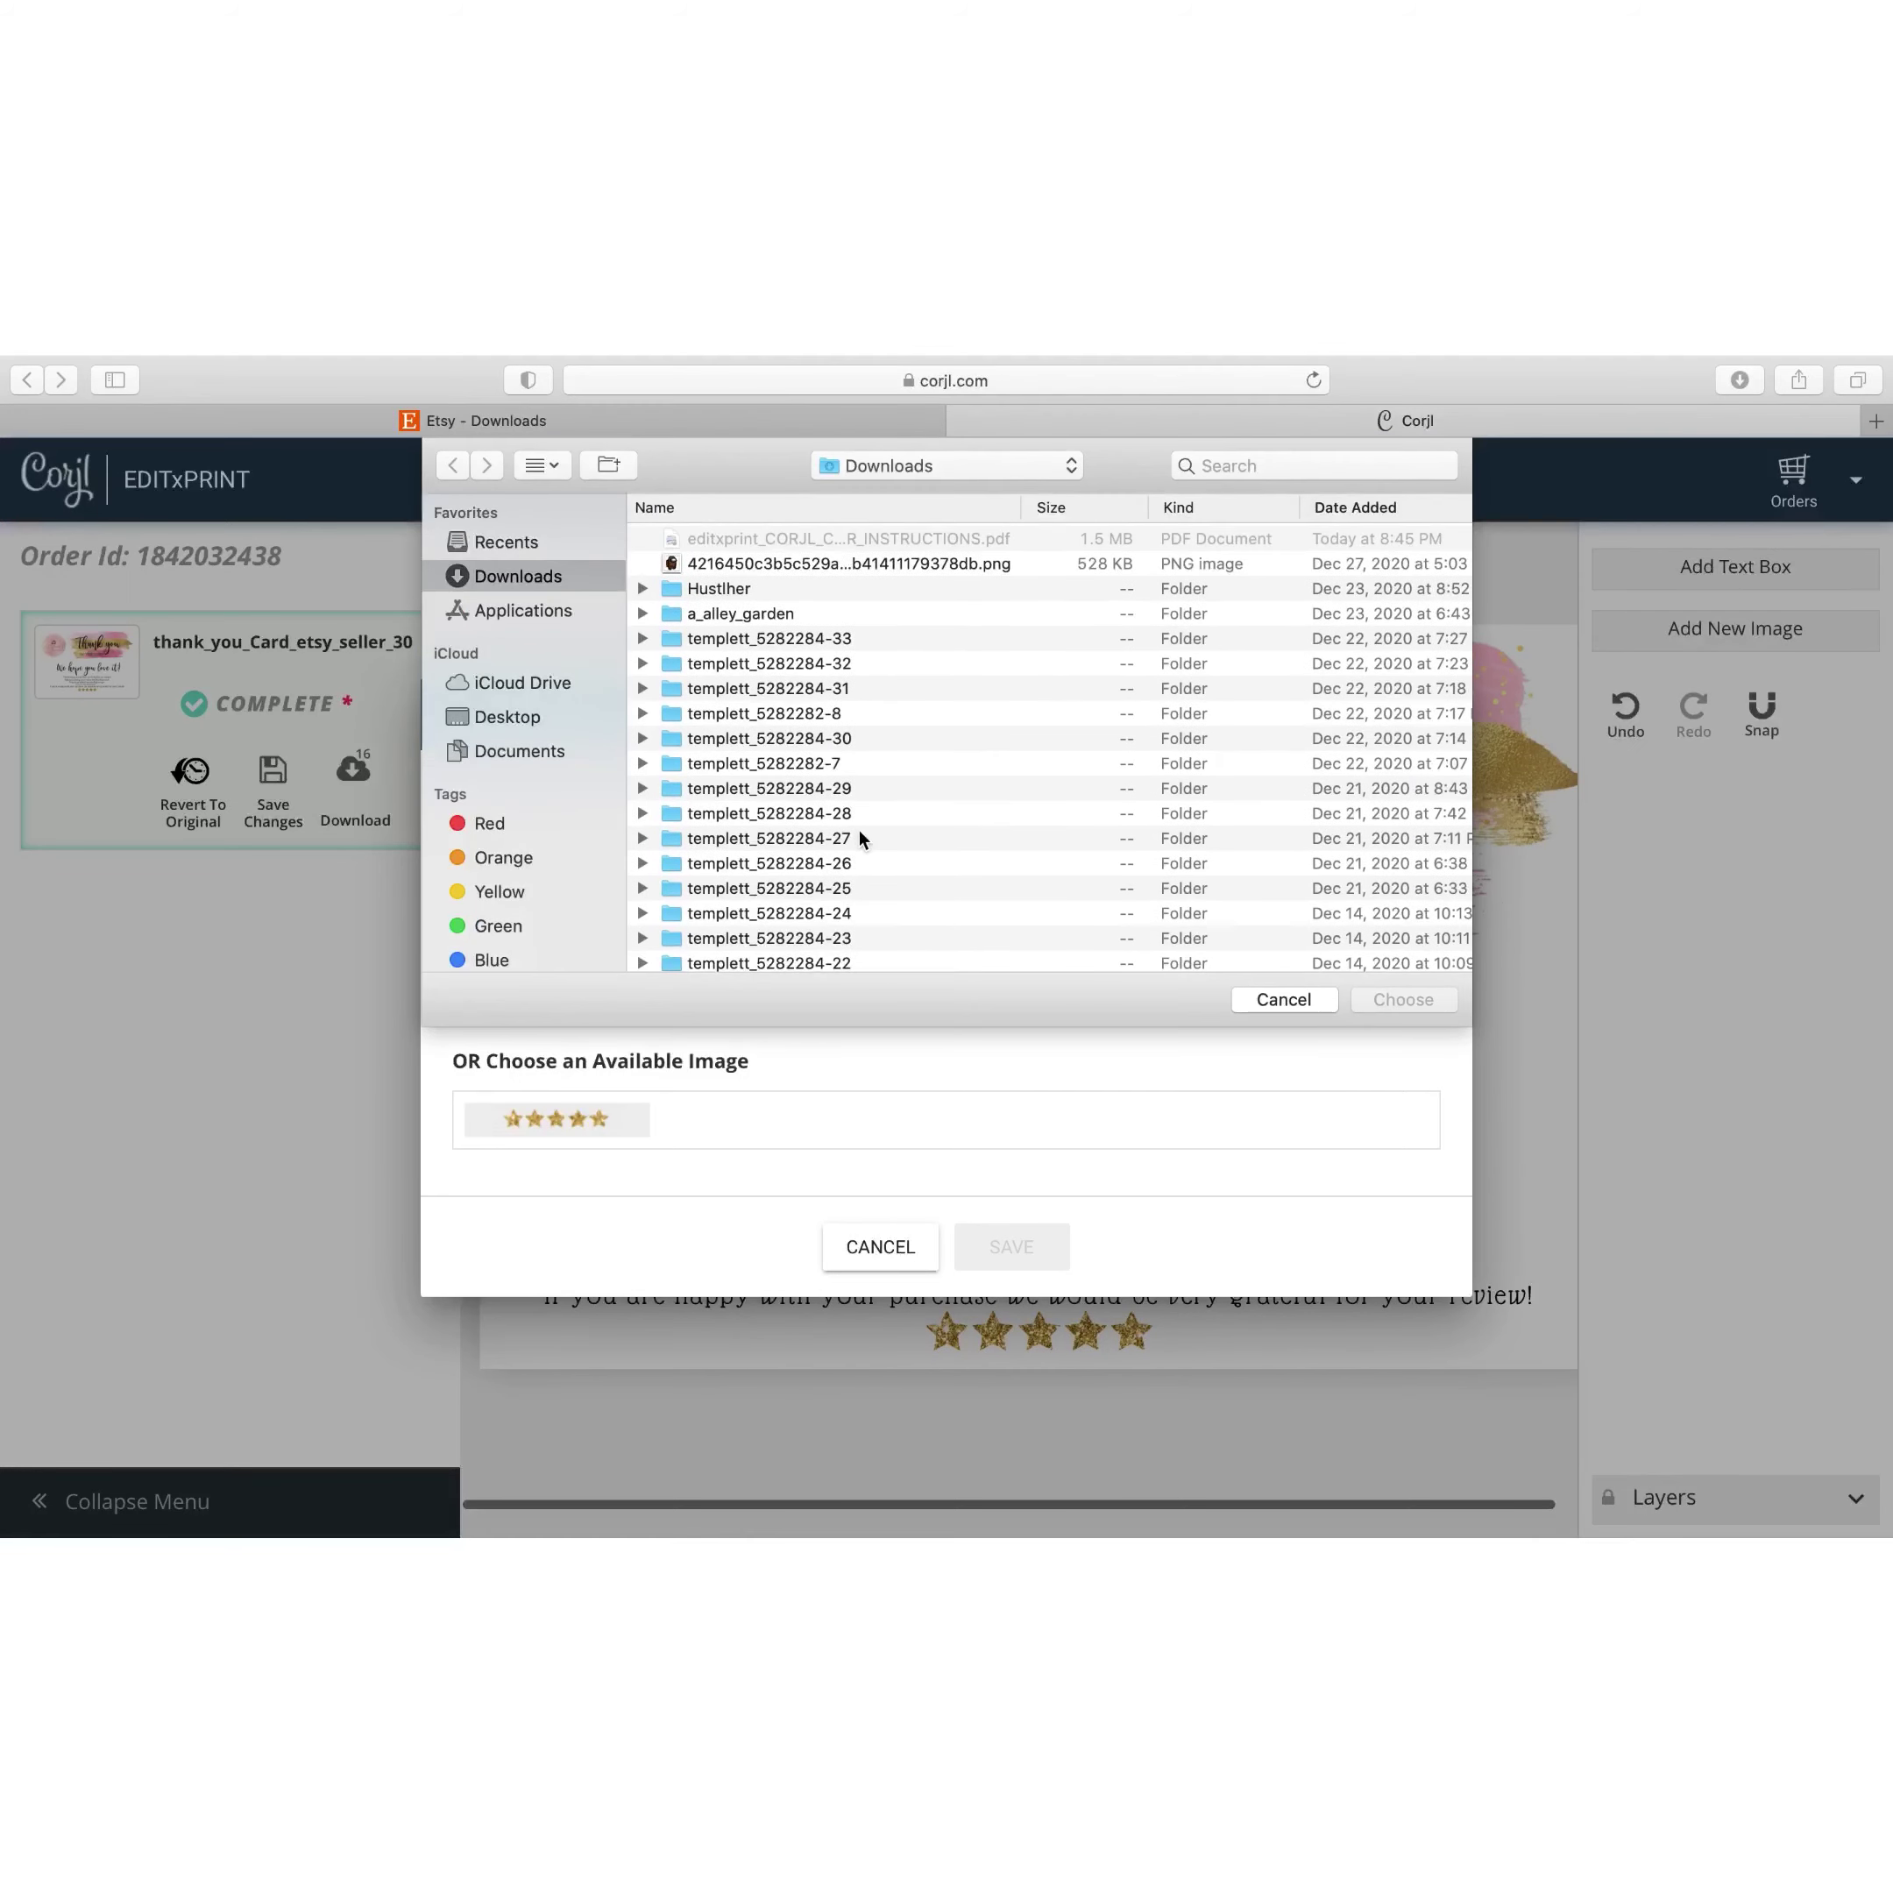
scroll(861, 838, "down", 10)
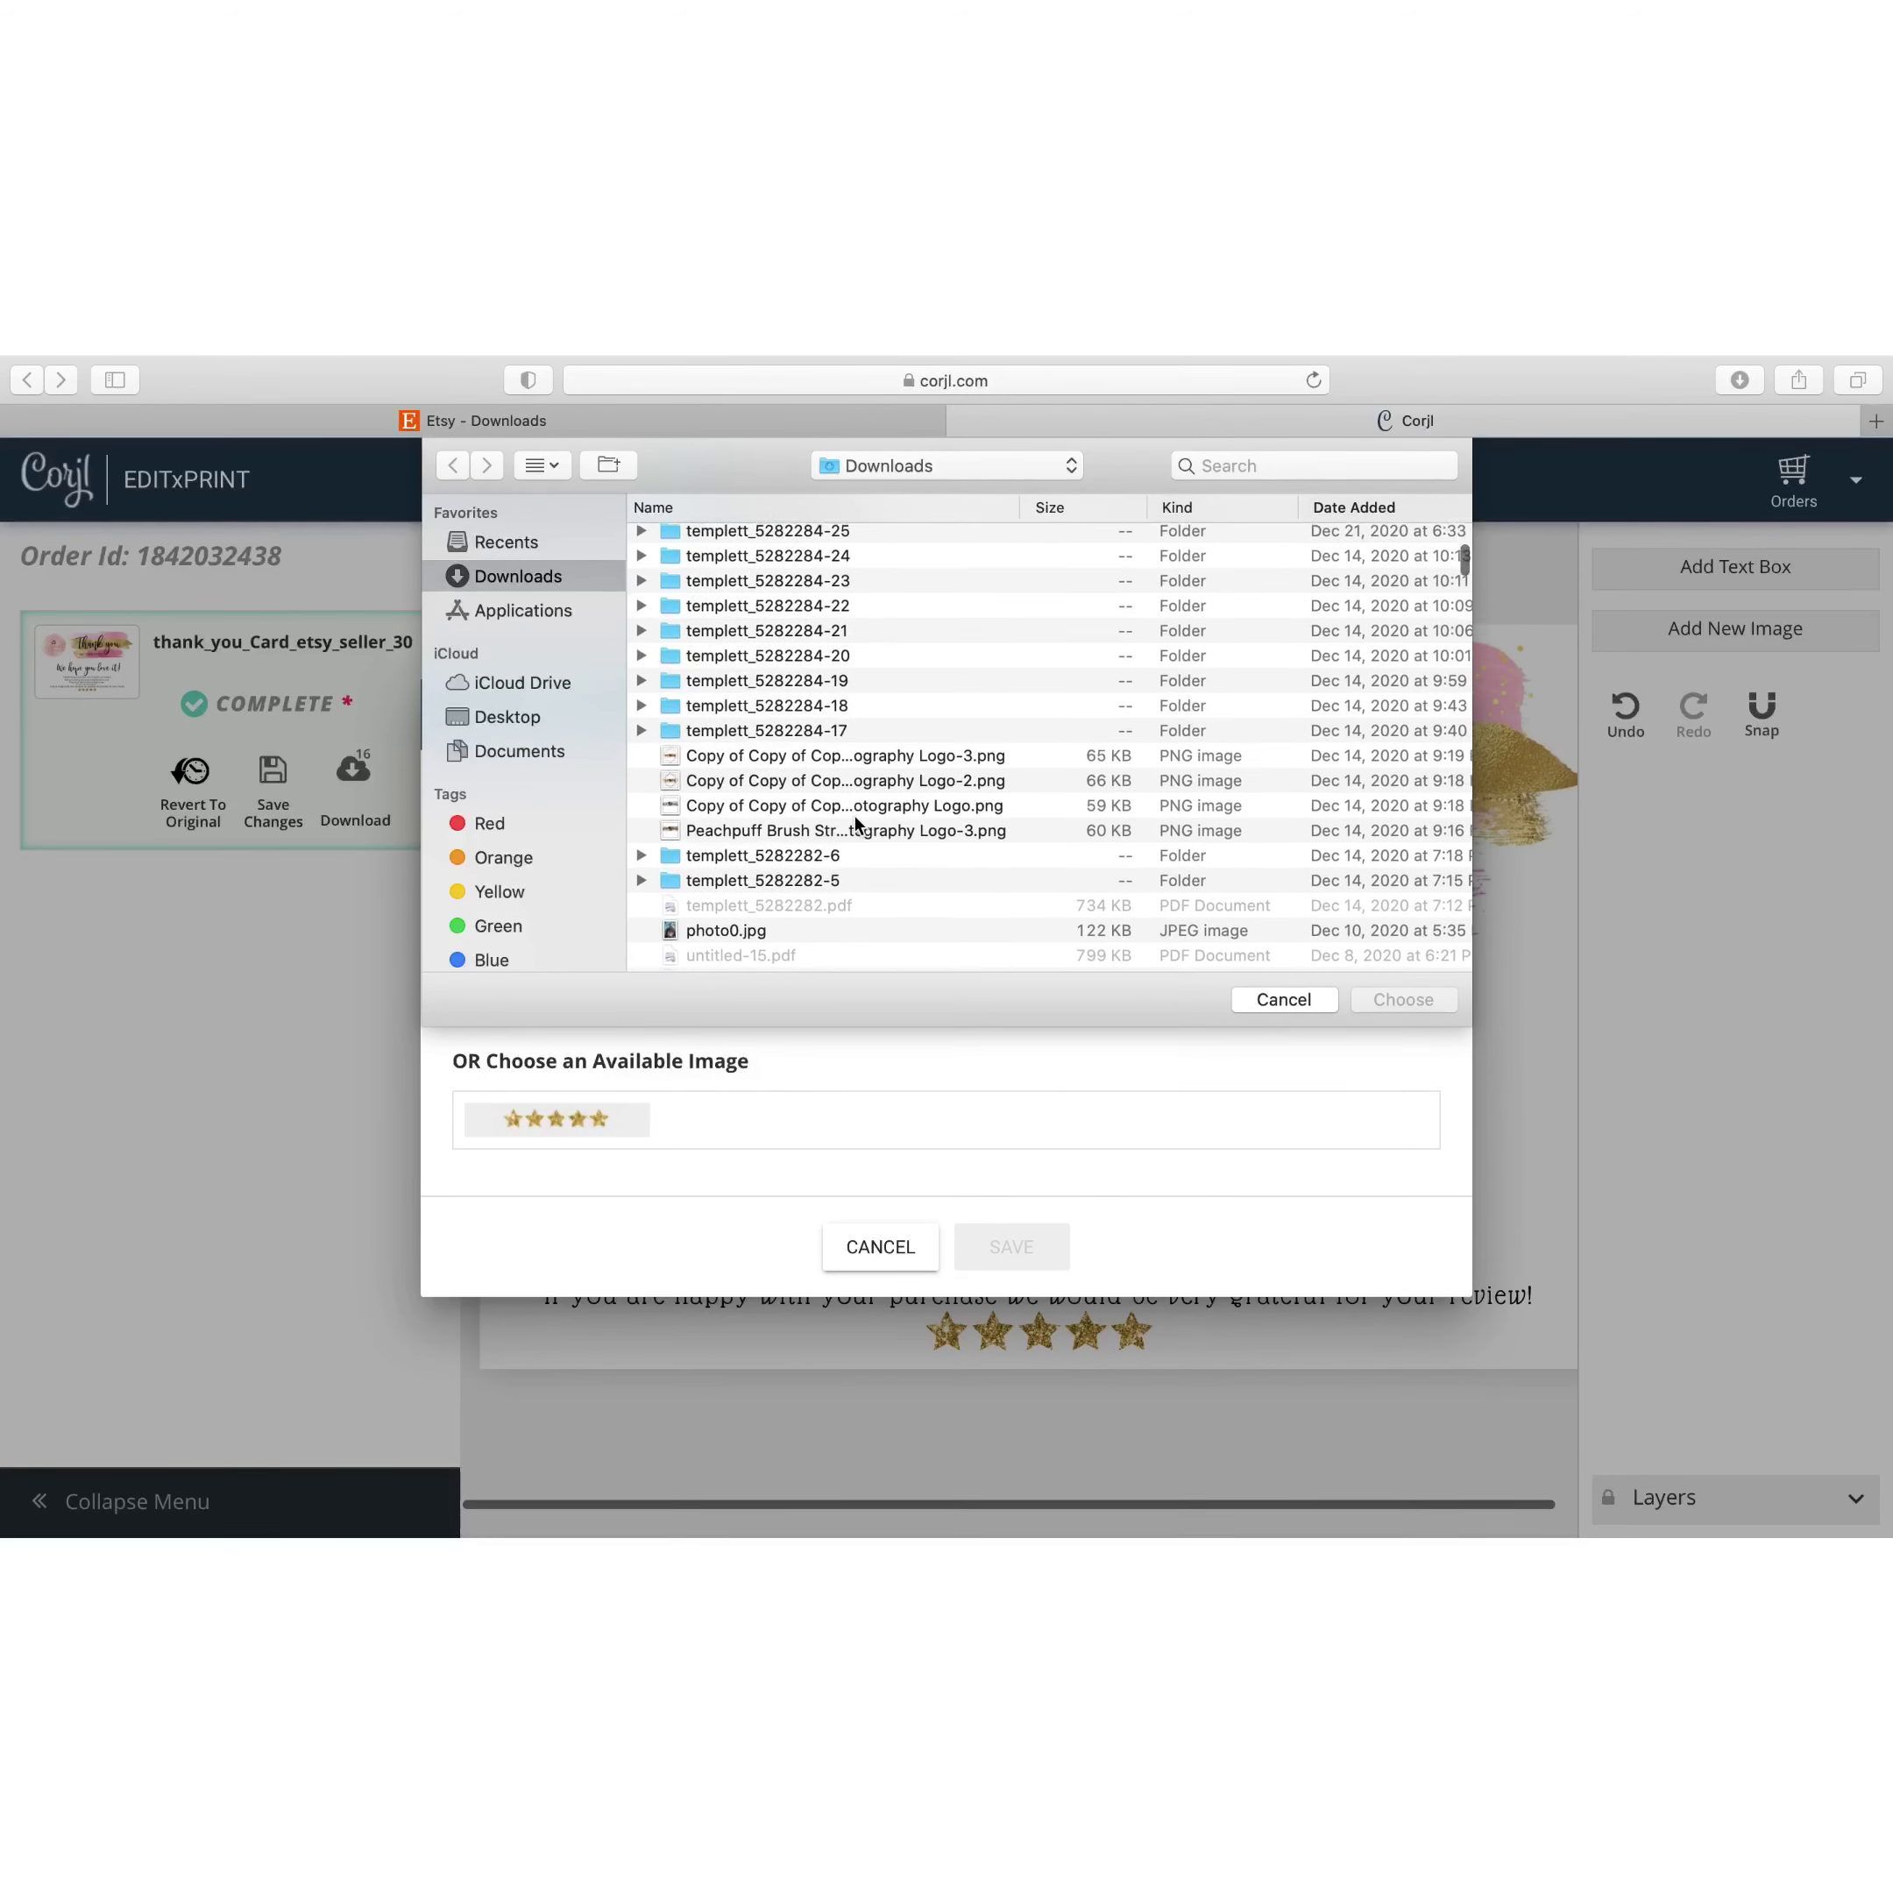
scroll(856, 824, "down", 2)
scroll(856, 824, "down", 2)
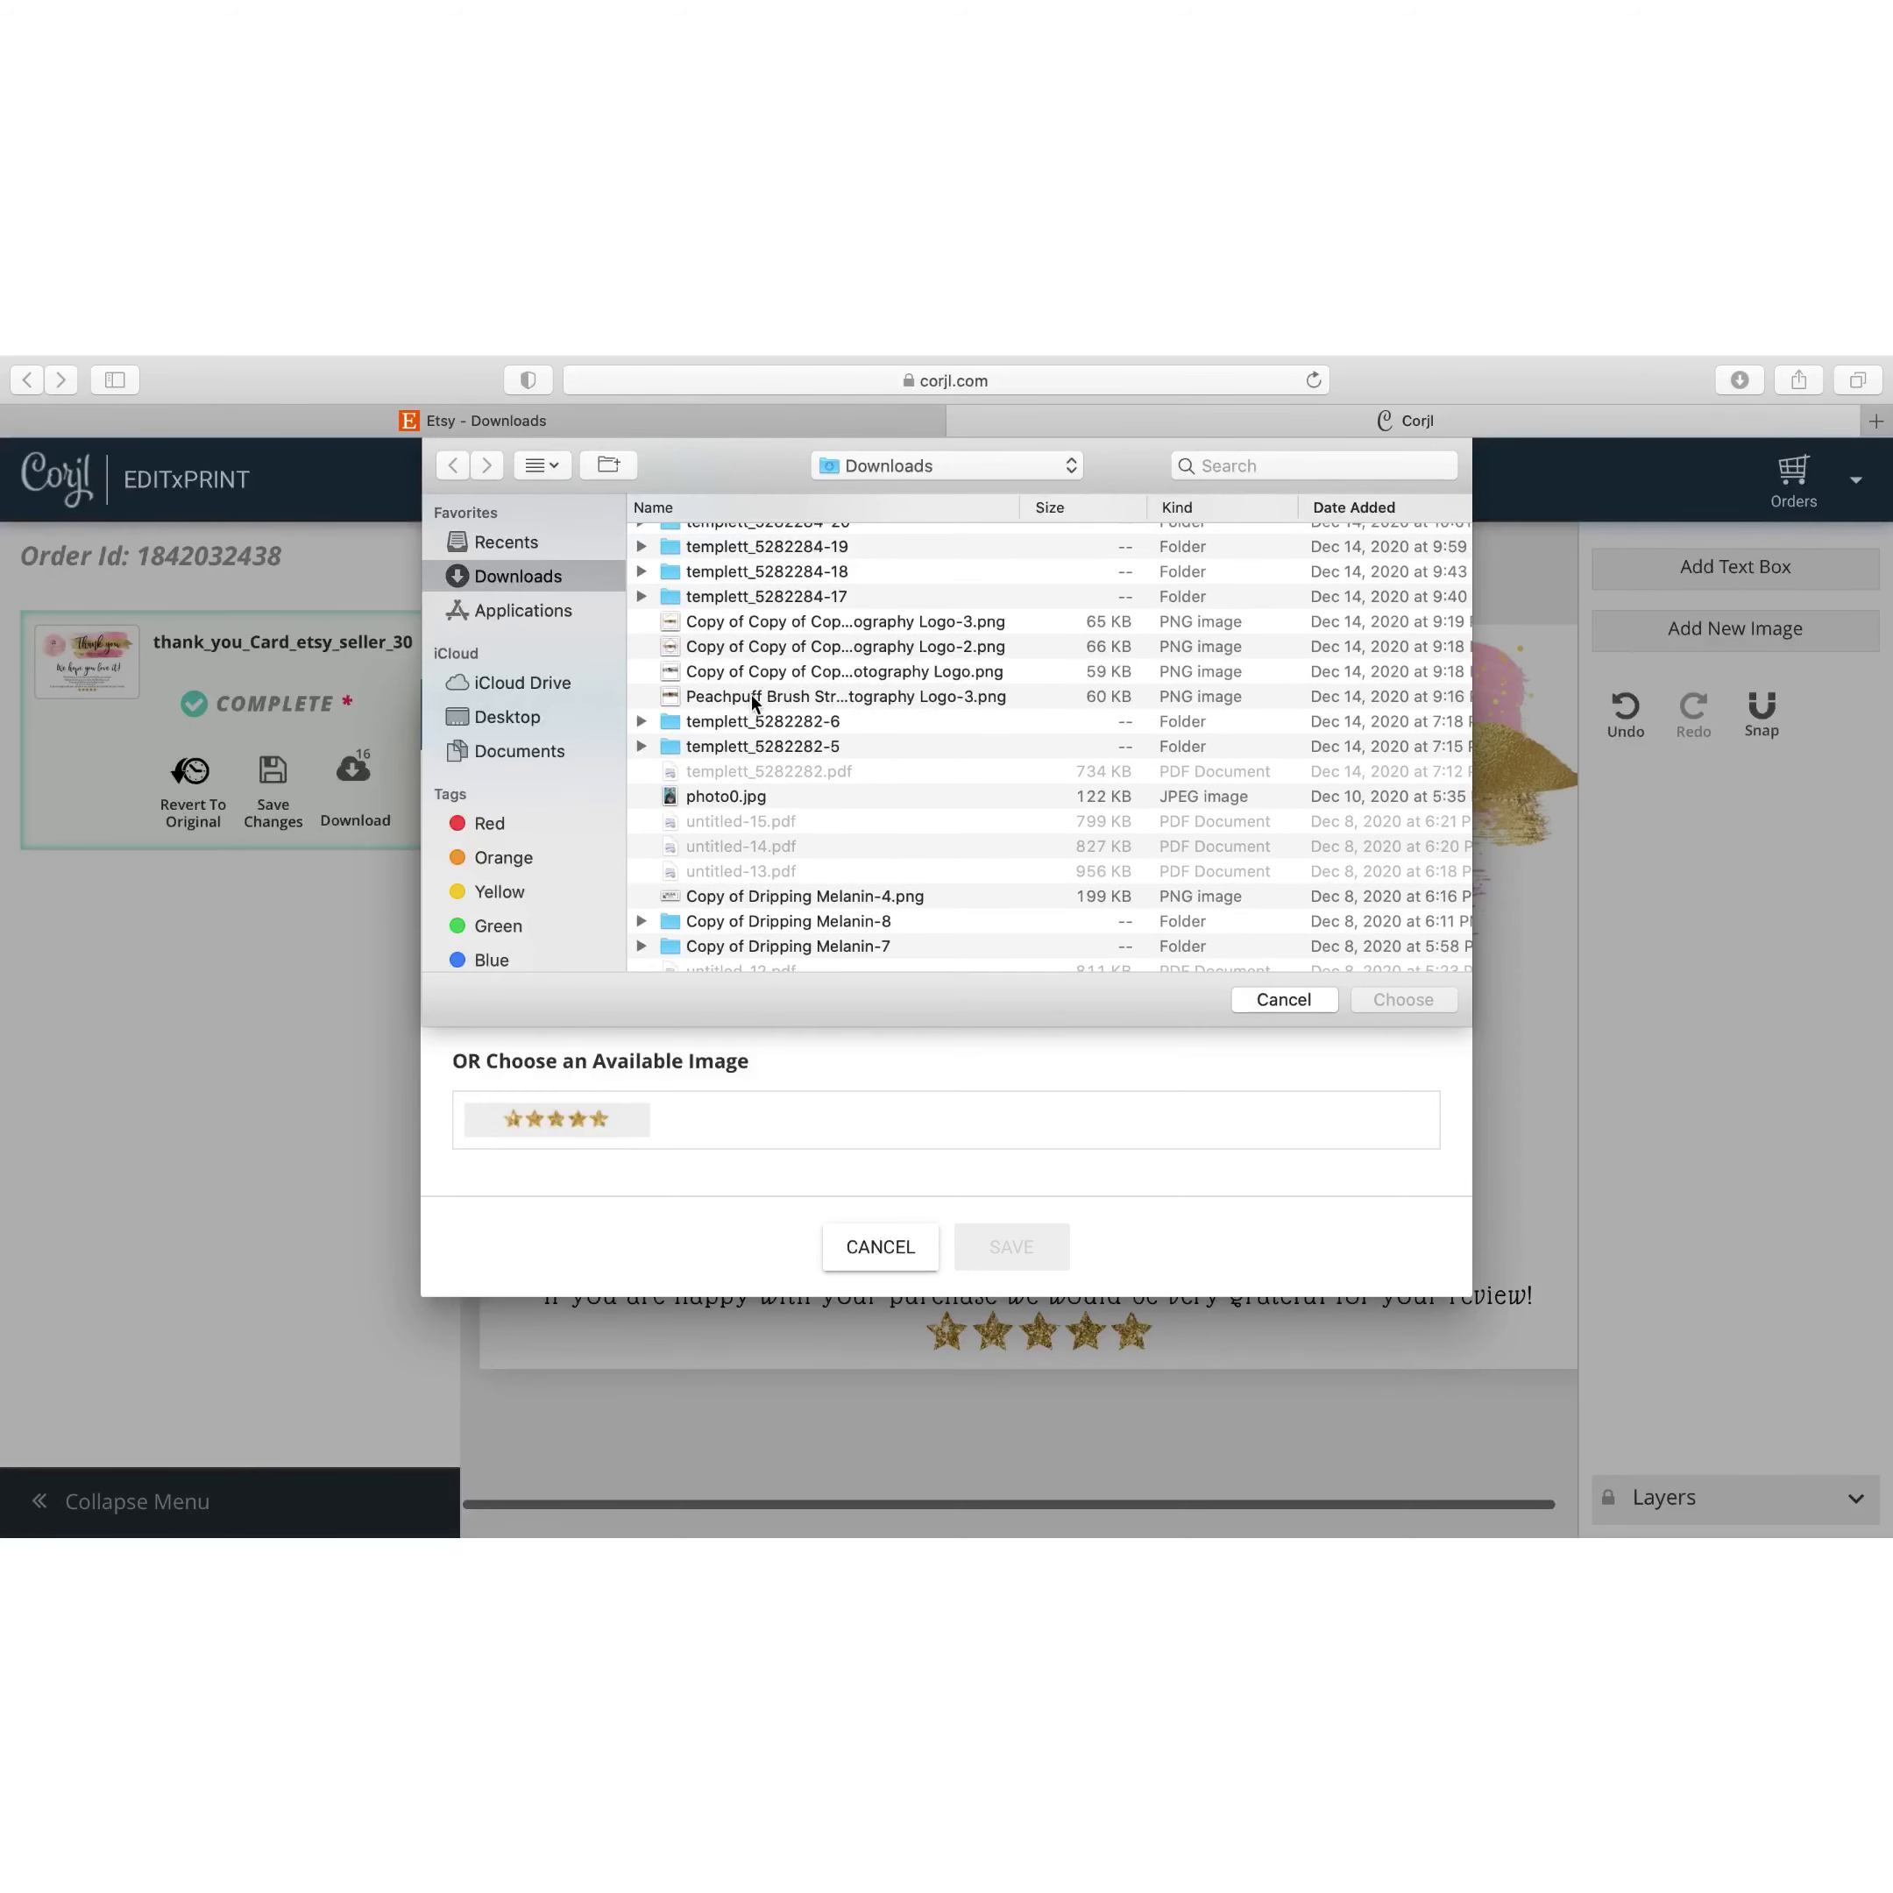
left_click(753, 702)
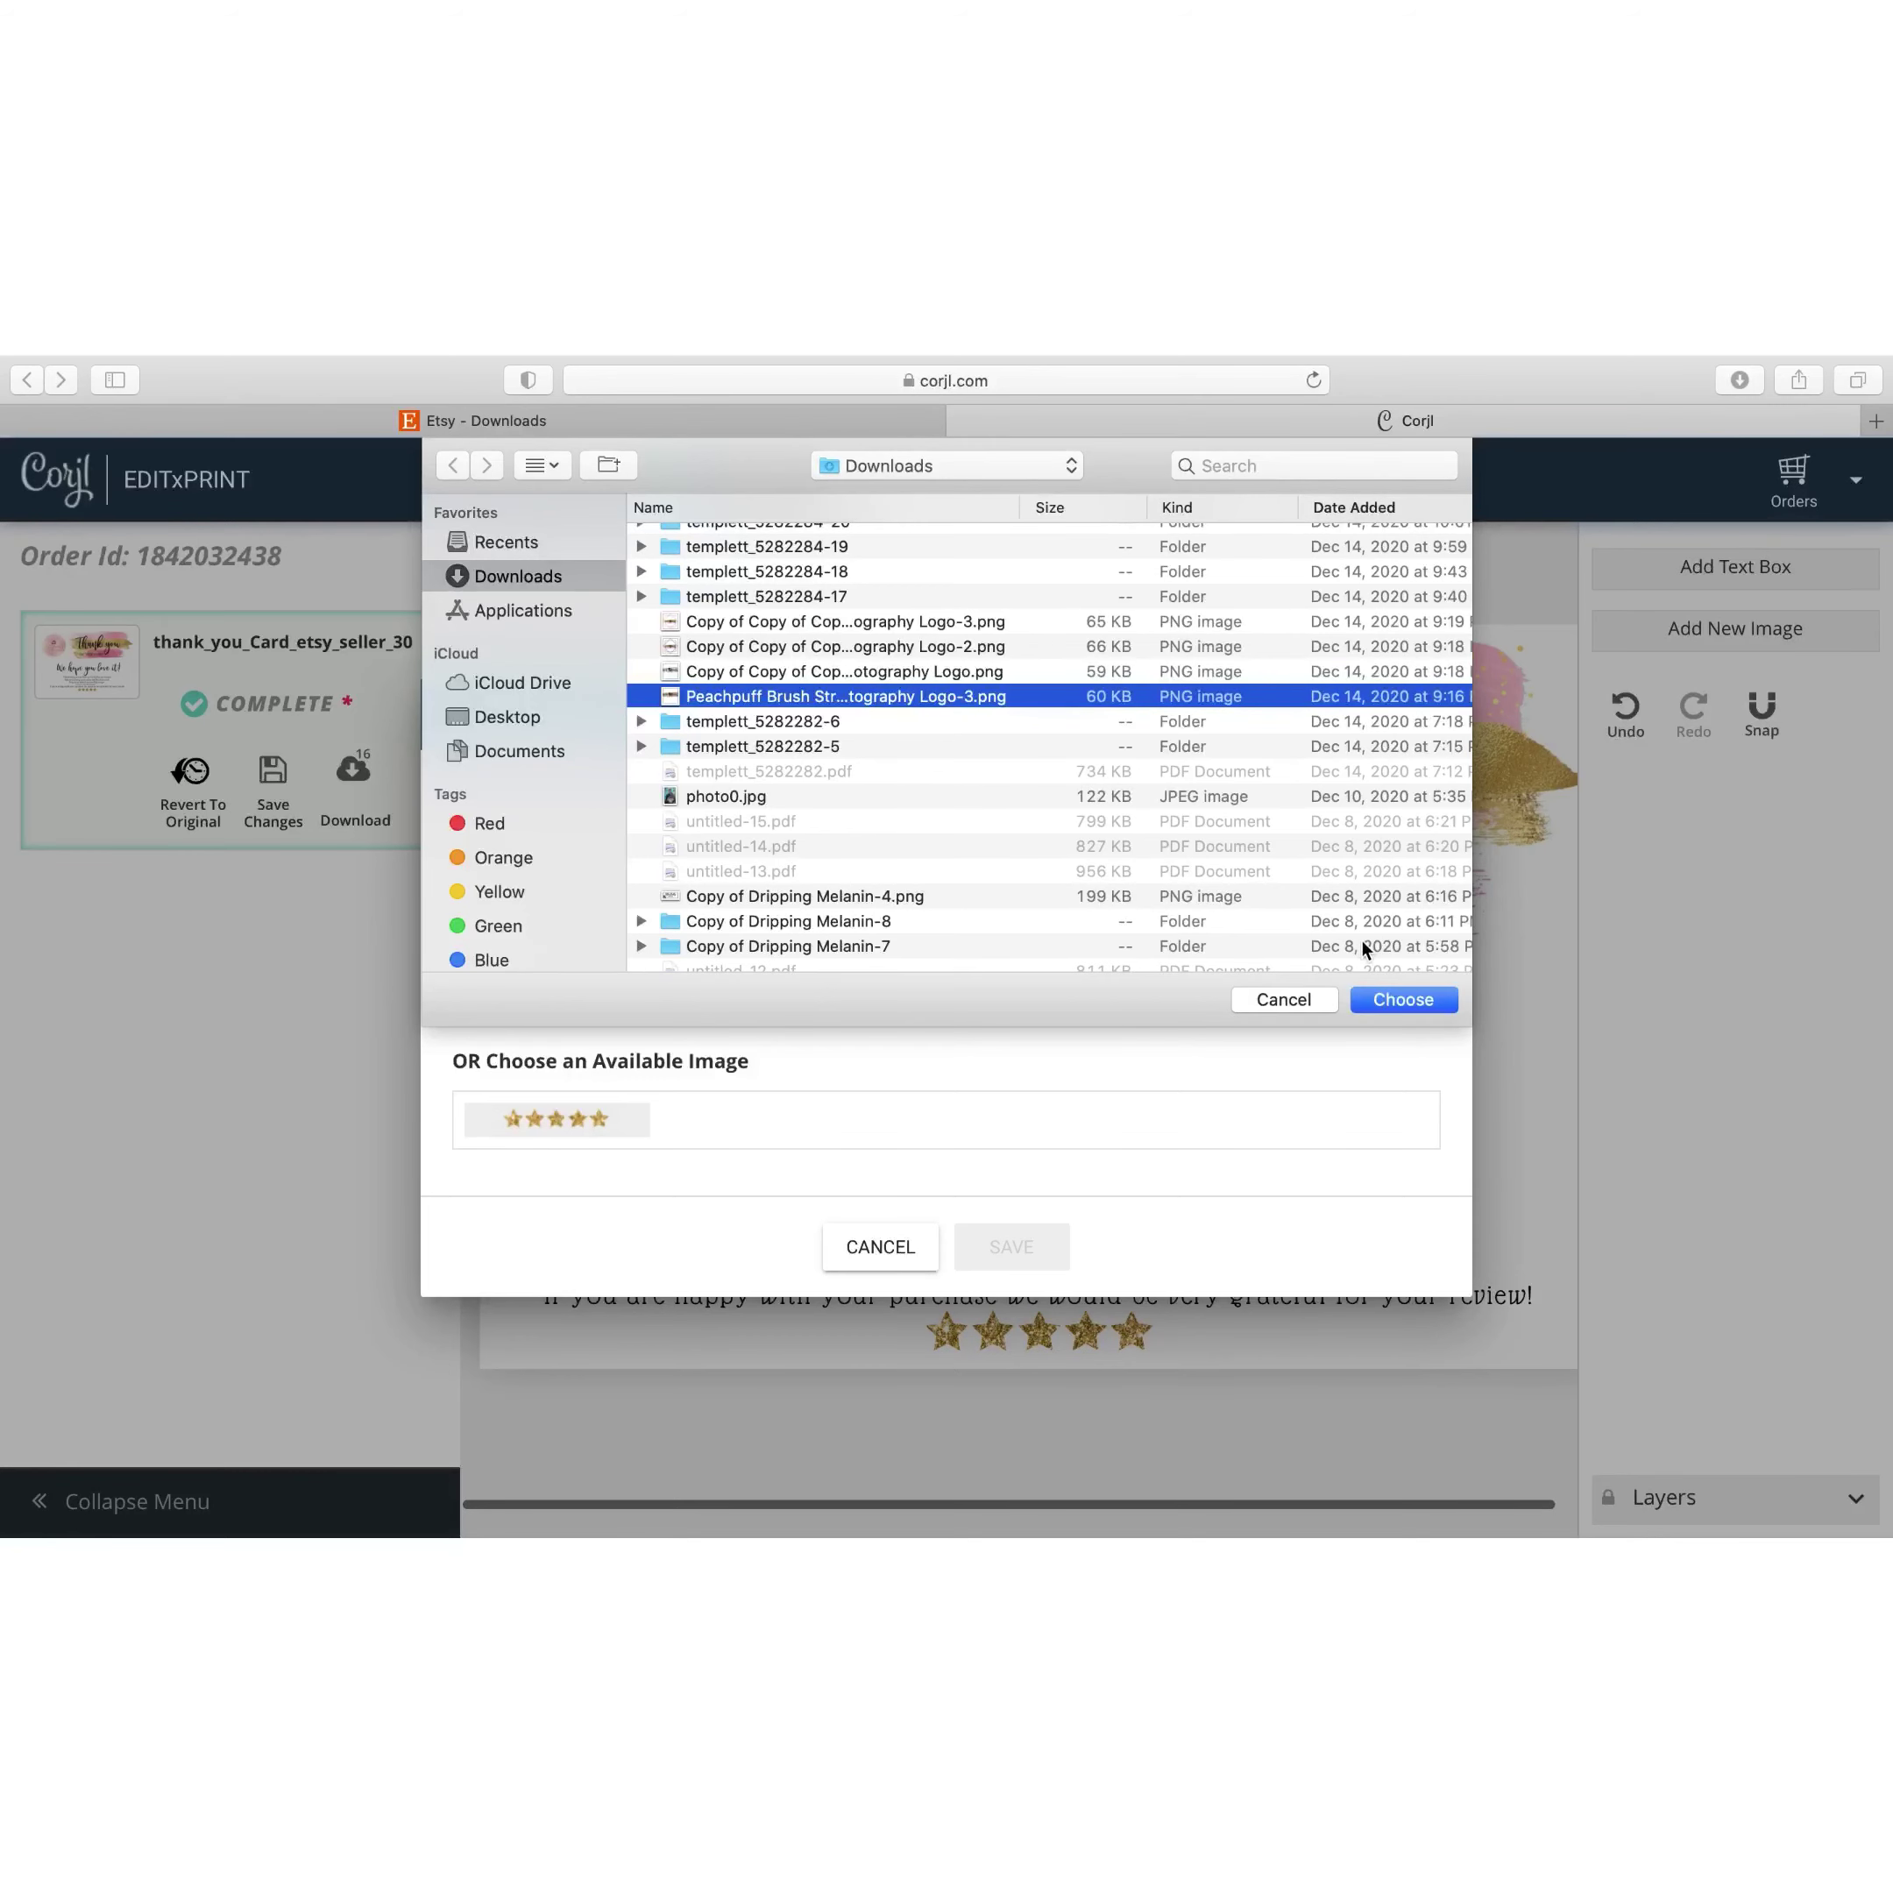
left_click(1385, 1008)
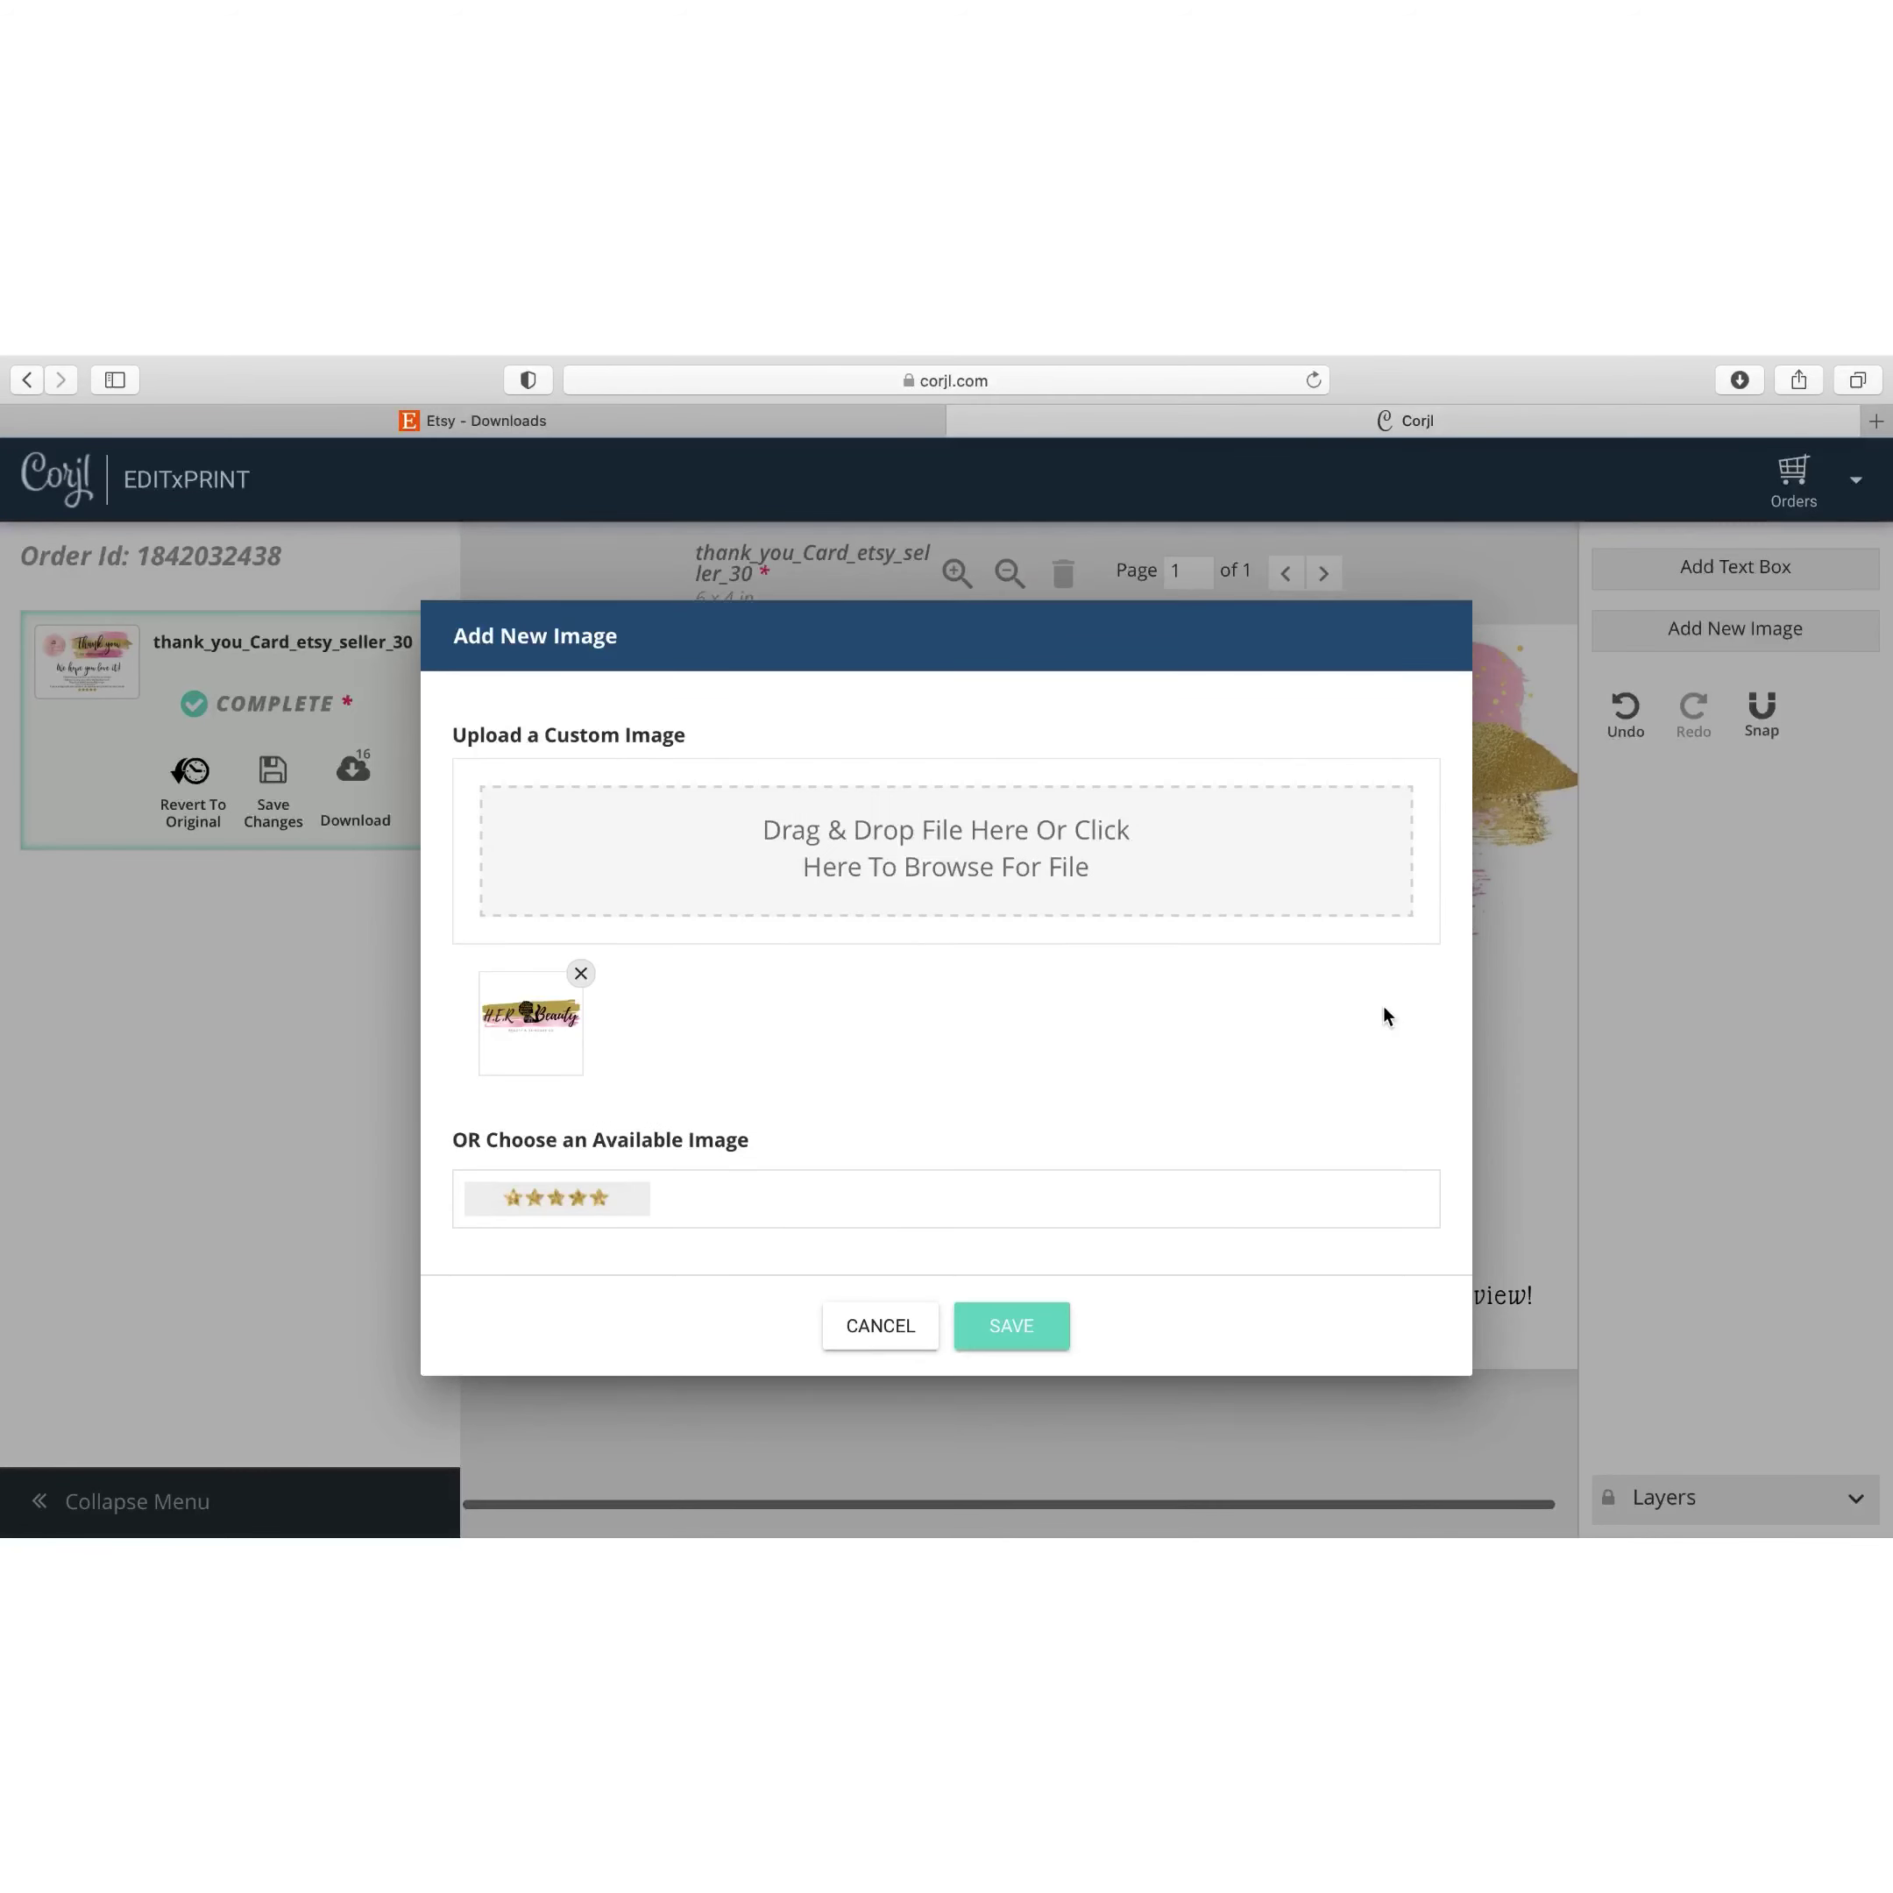
left_click(1035, 1338)
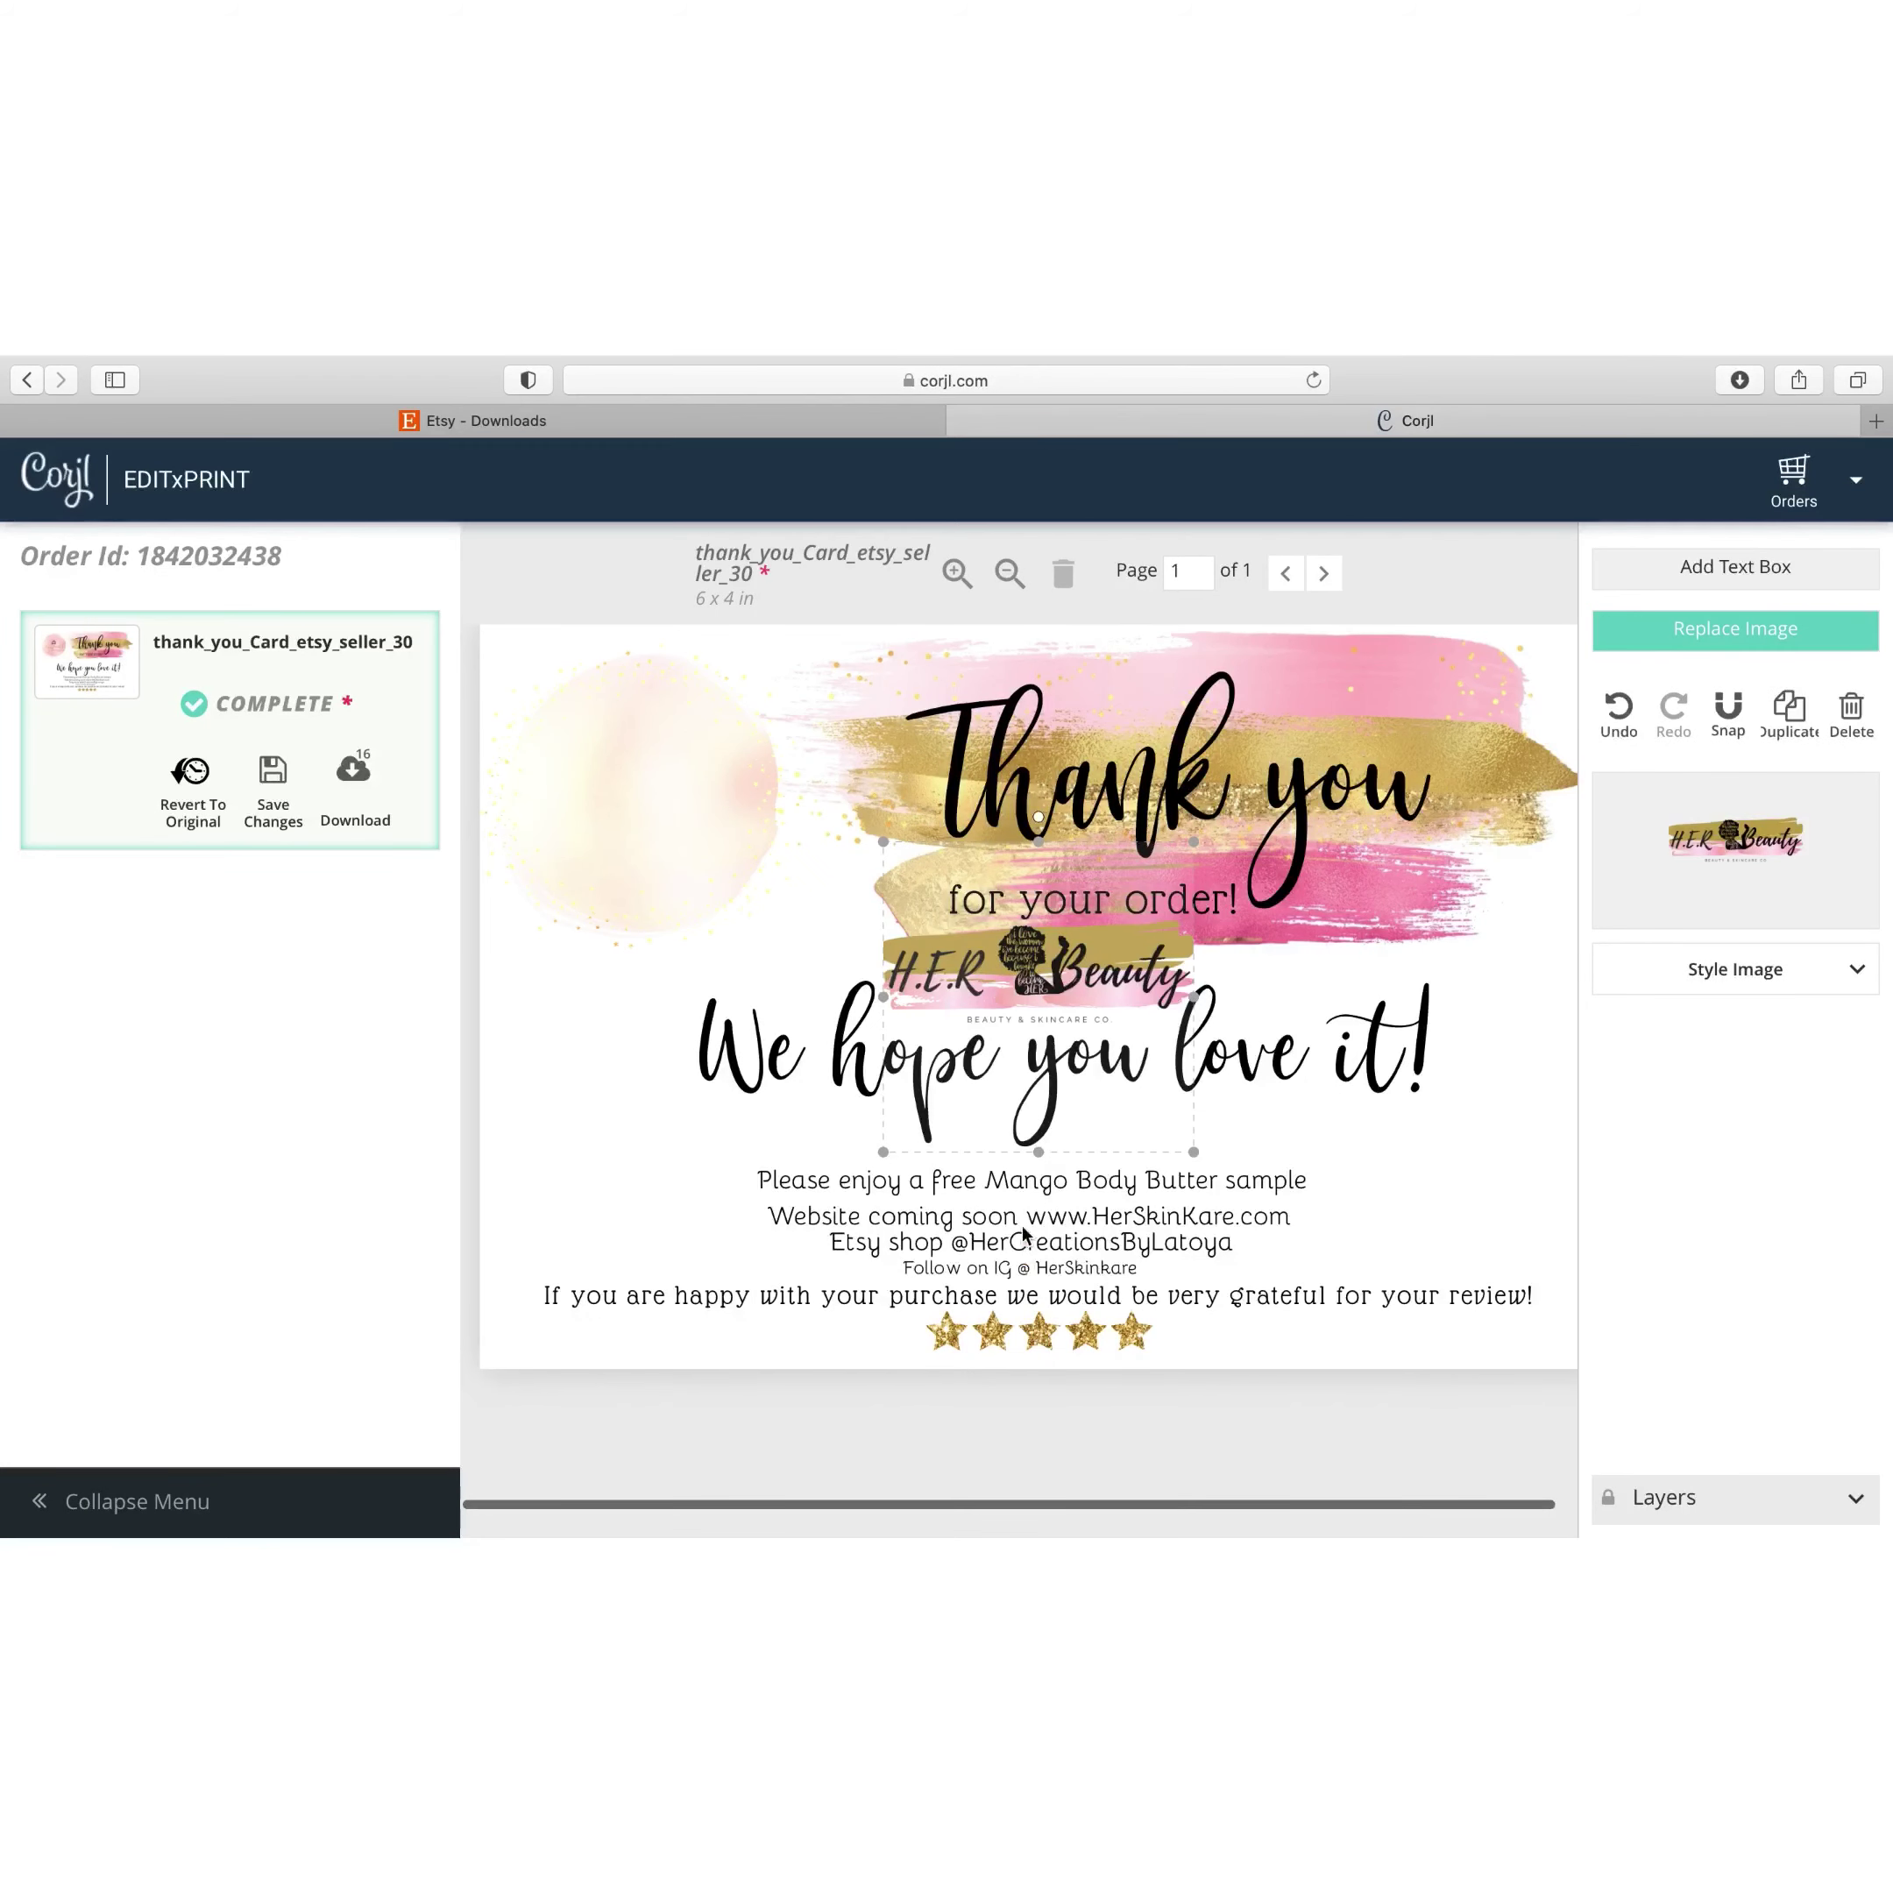
Place the new H.E.R Beauty logo over the pale circle, scaled down to fit and rotated nearly level
left_click_drag(965, 1067, 592, 781)
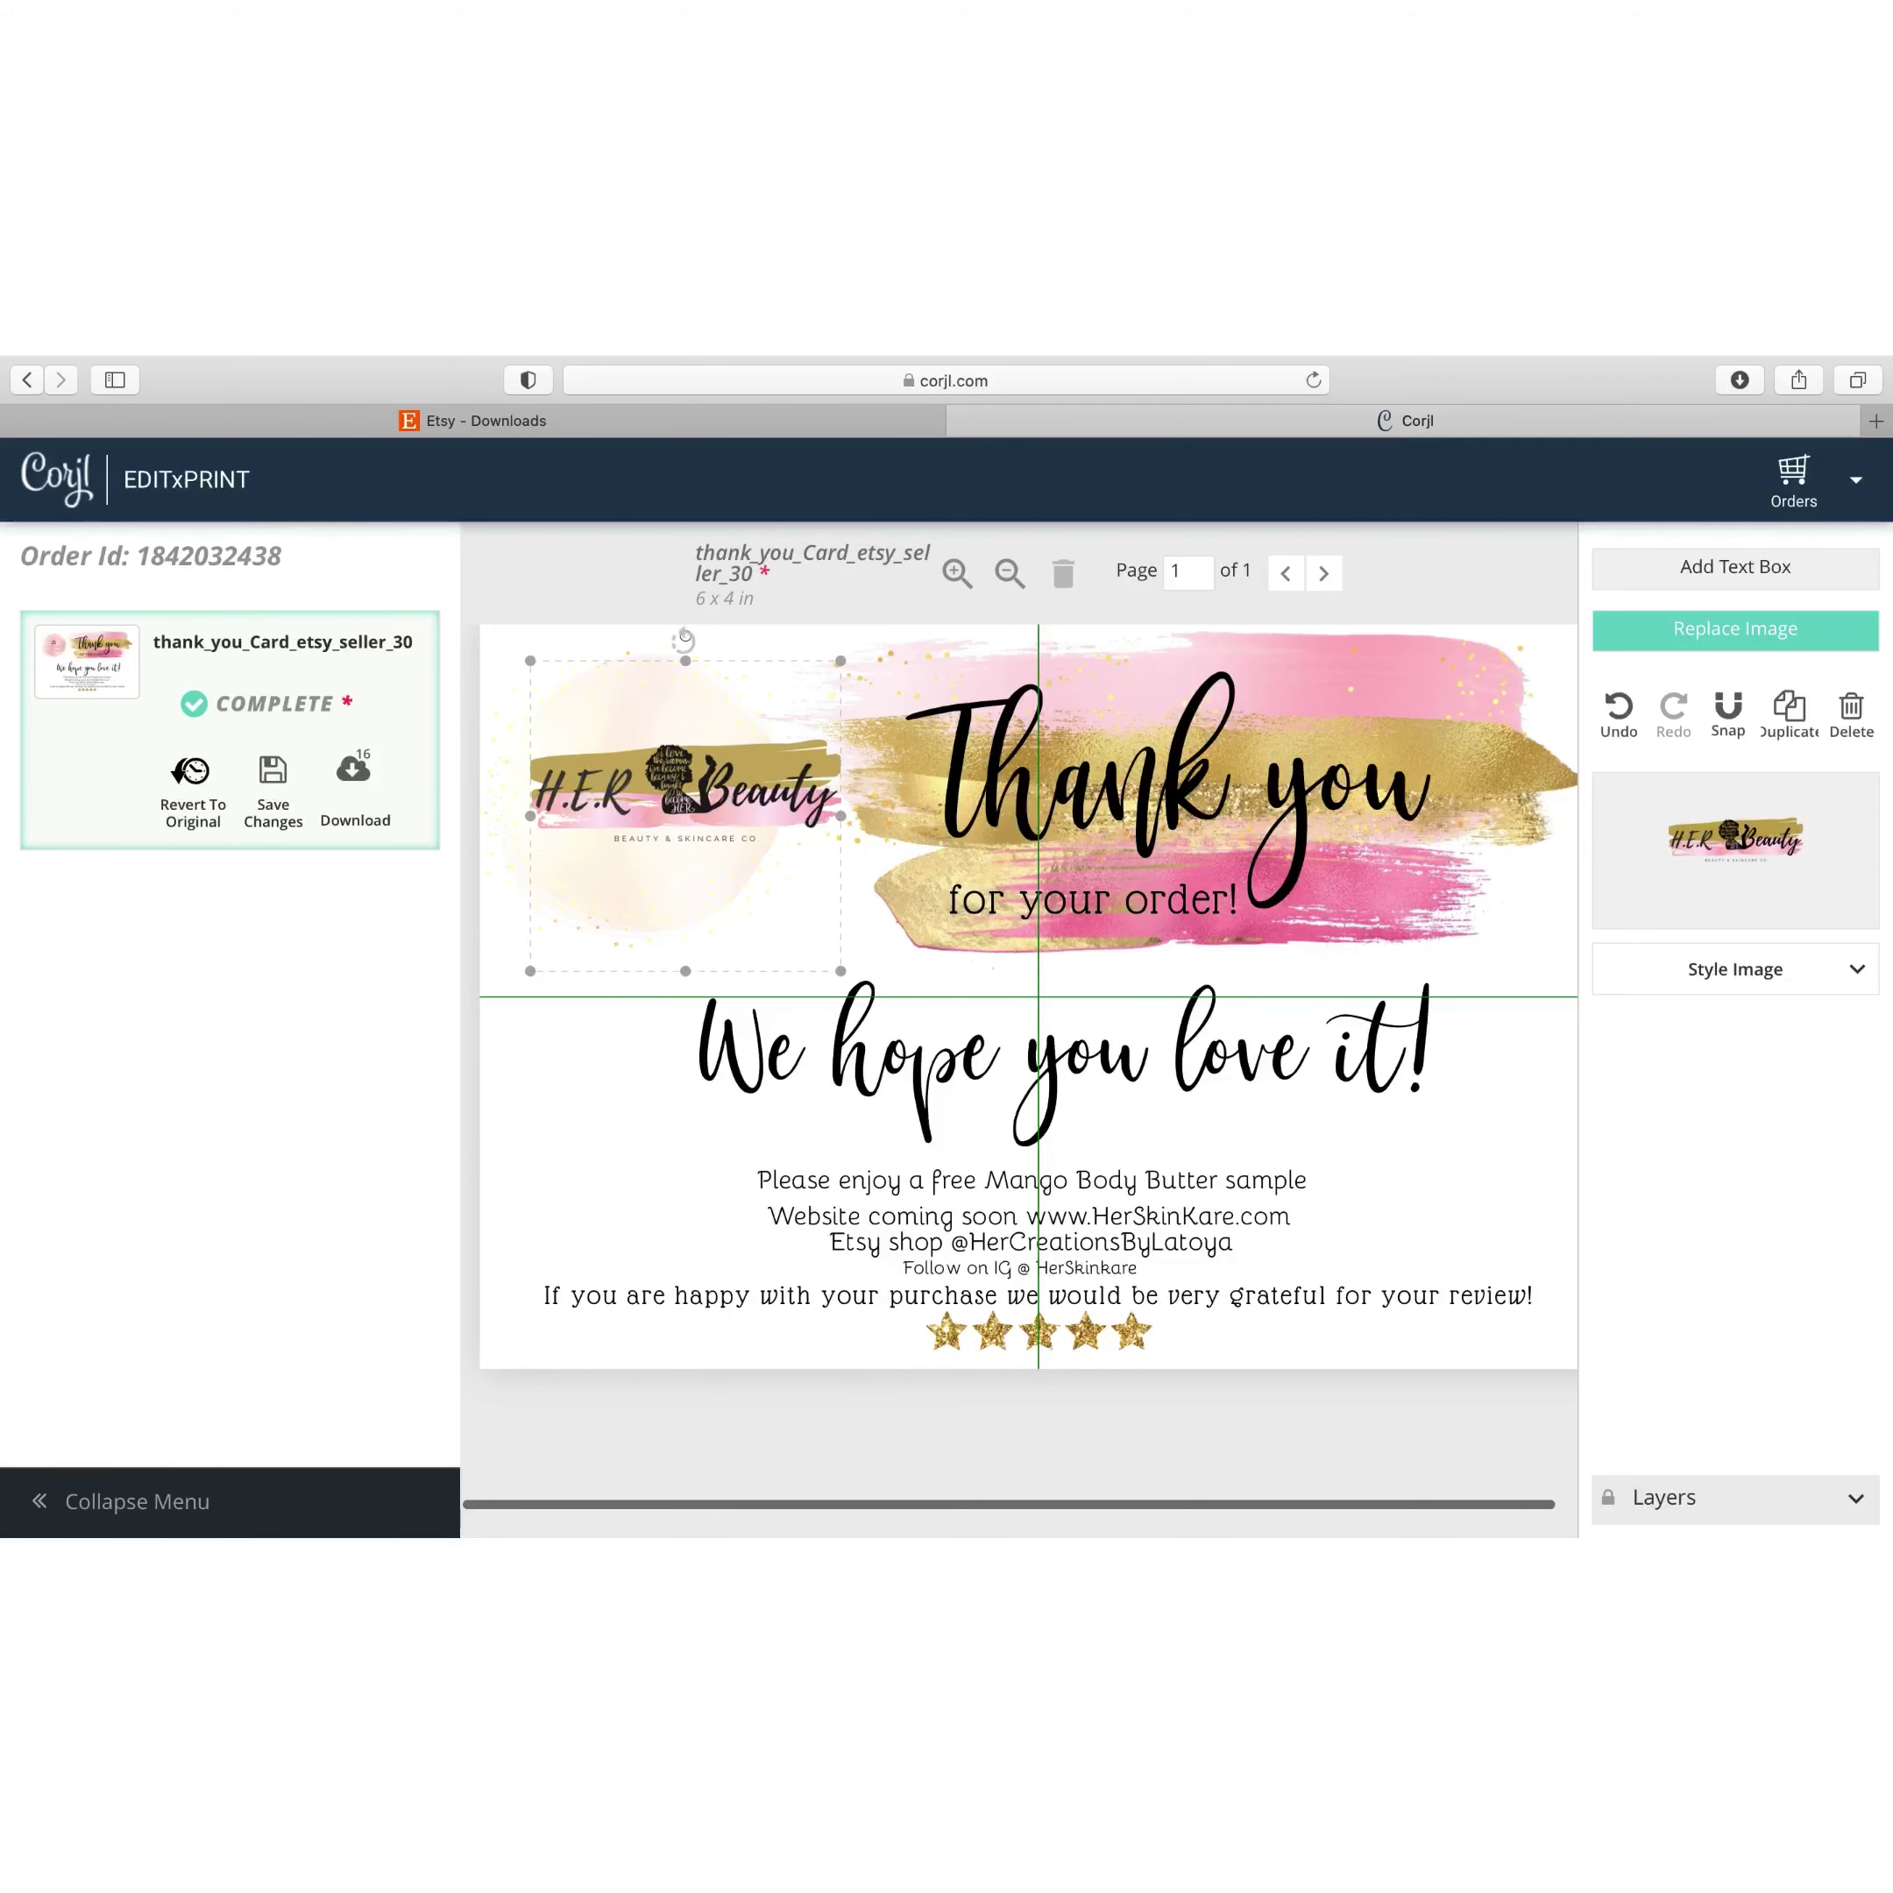
left_click_drag(685, 638, 590, 686)
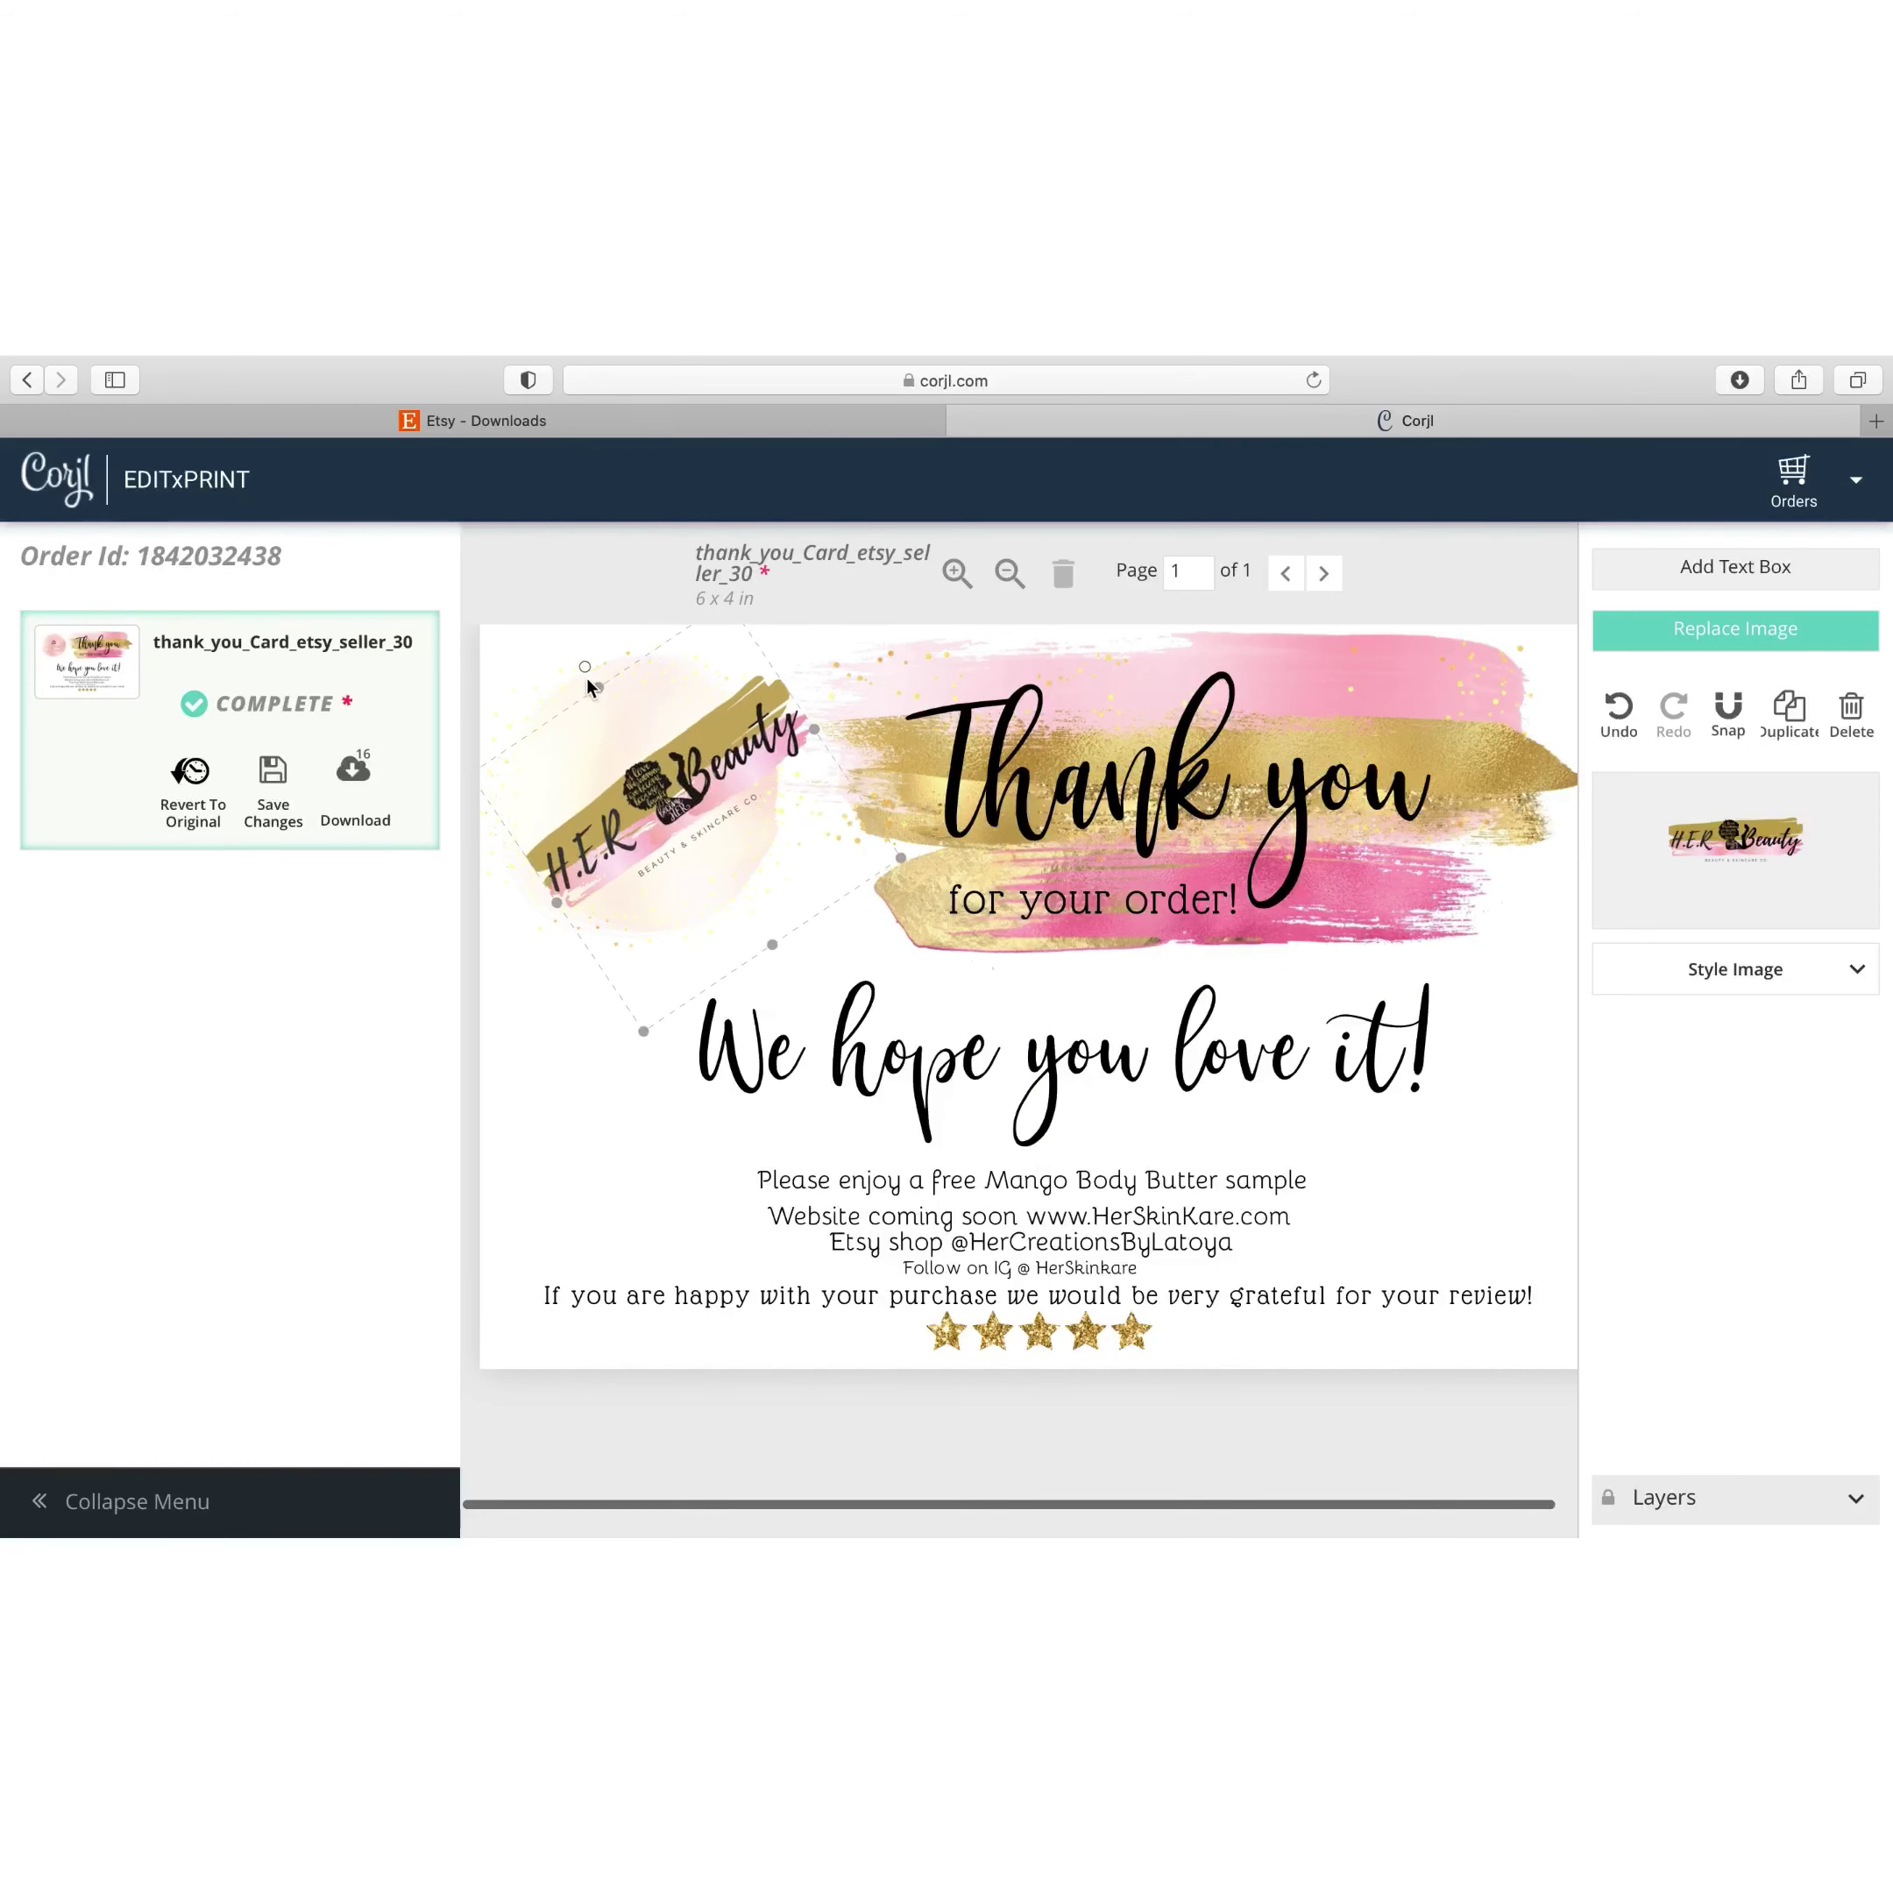
left_click_drag(900, 857, 606, 660)
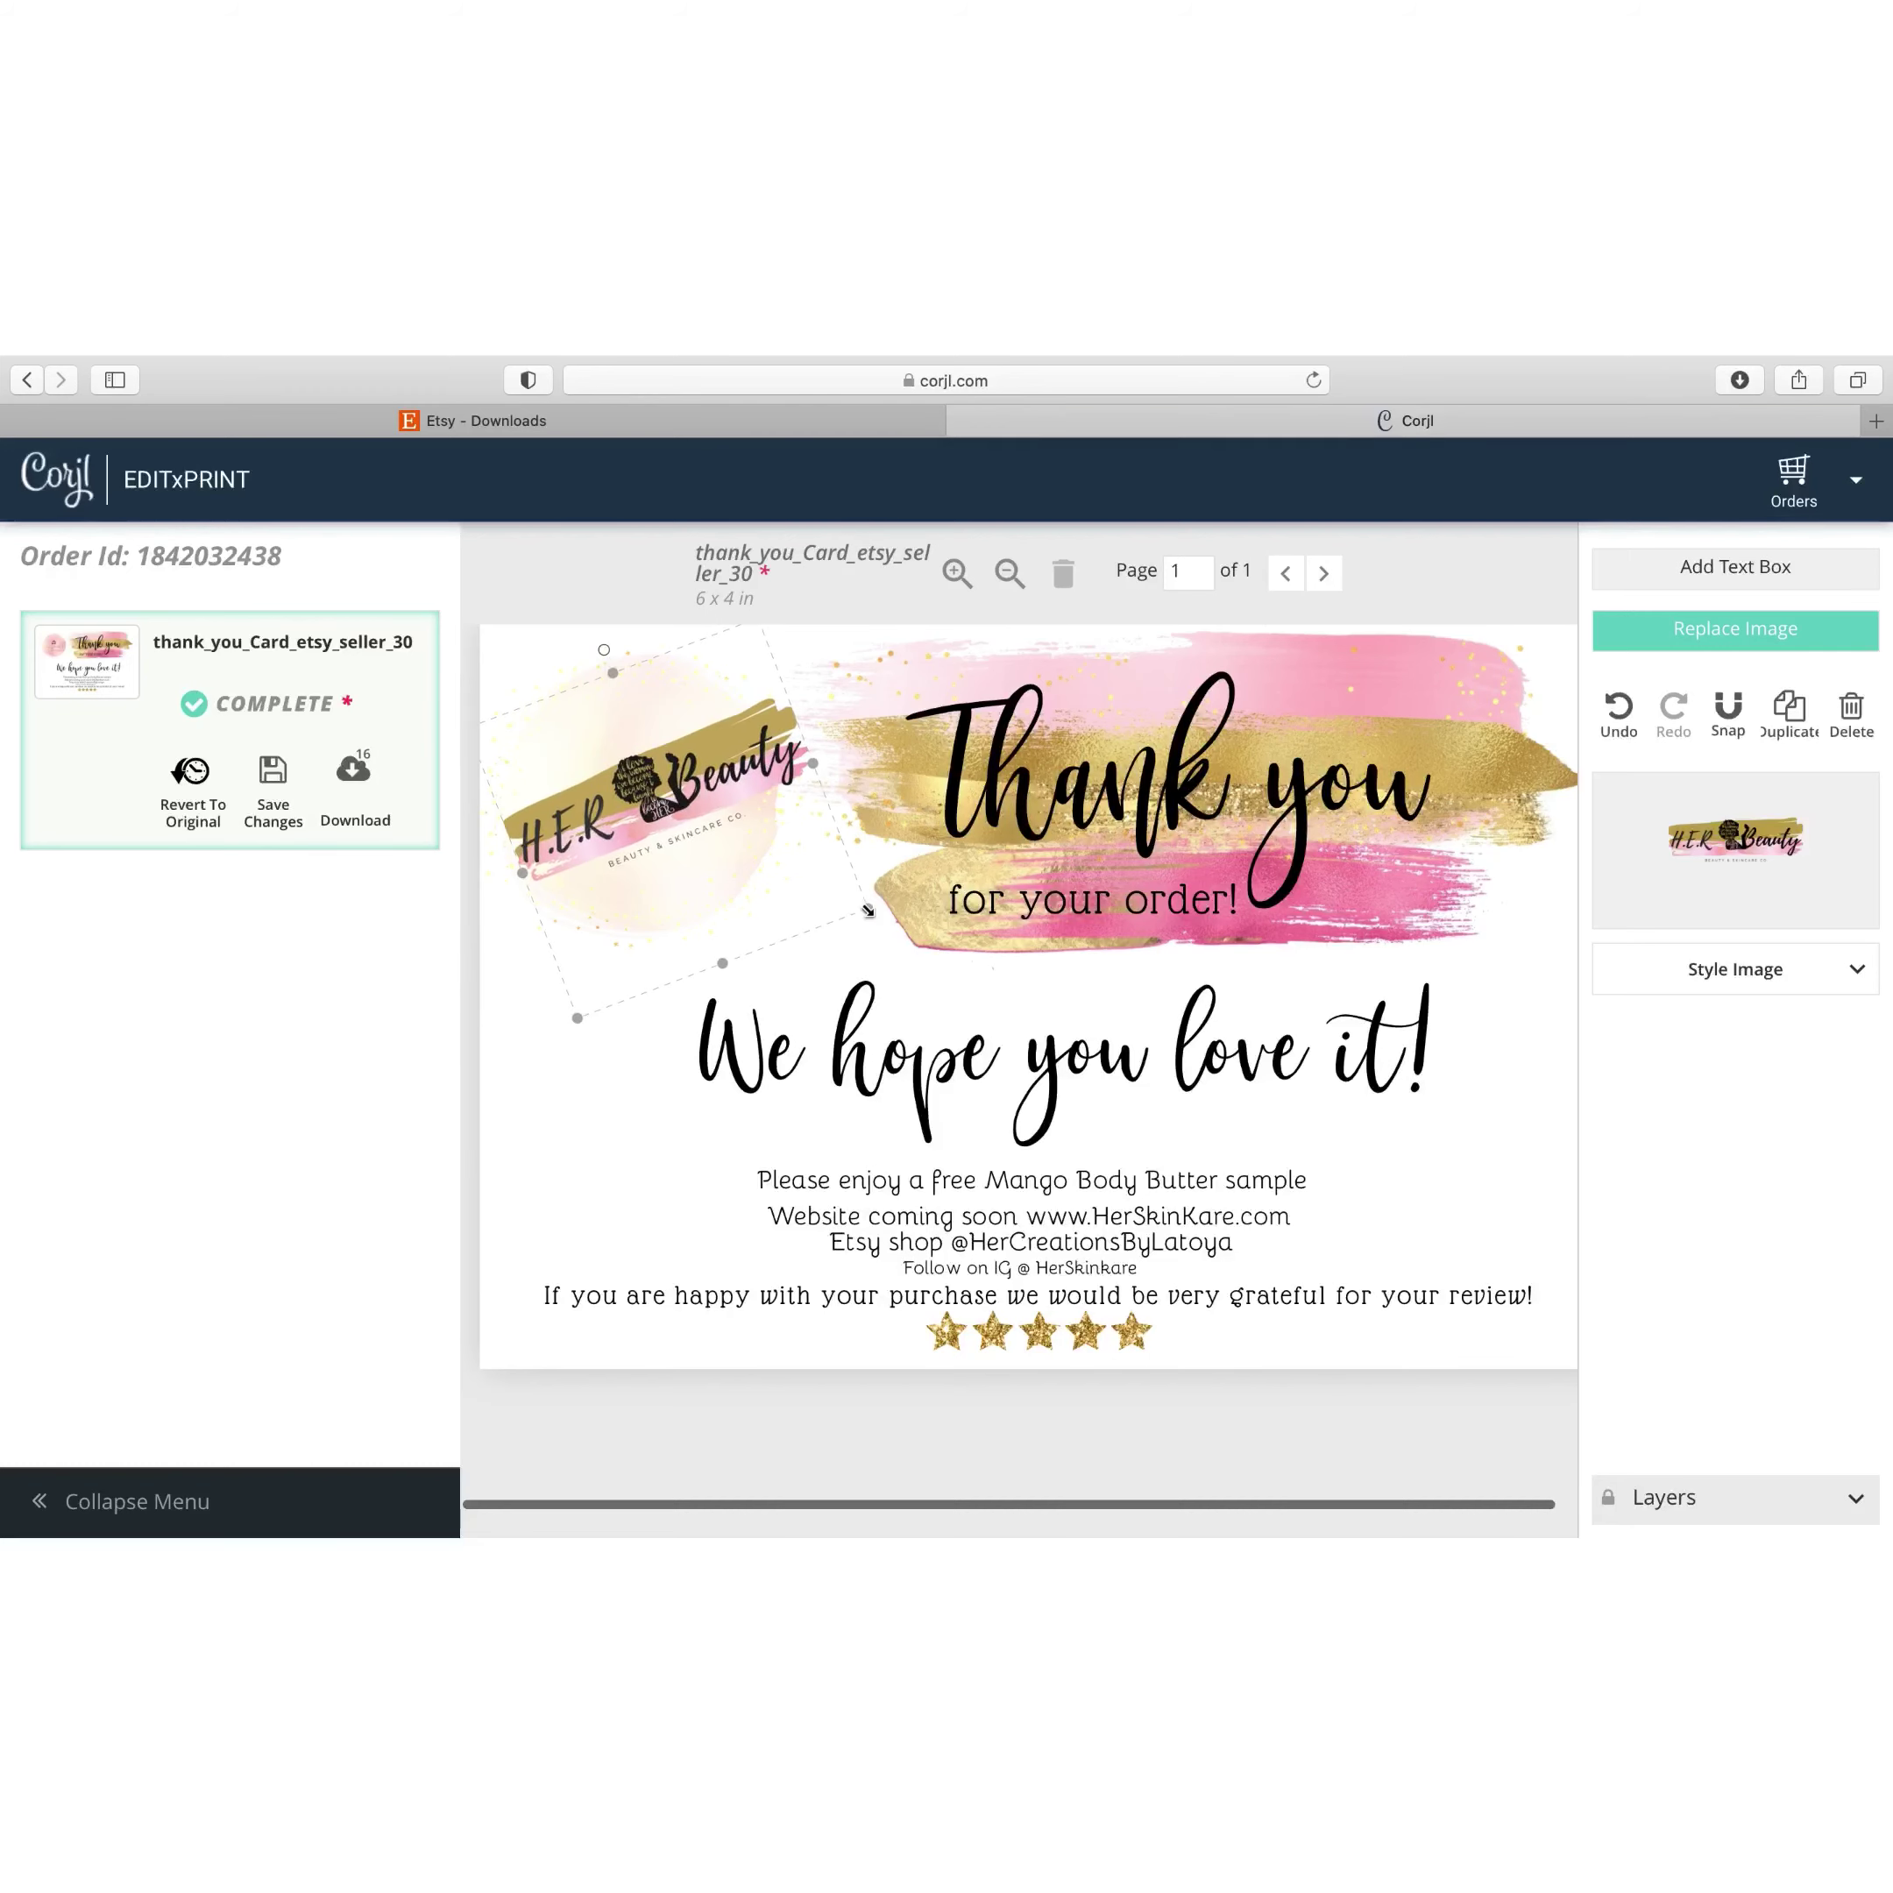
left_click_drag(868, 911, 785, 872)
left_click_drag(573, 660, 604, 644)
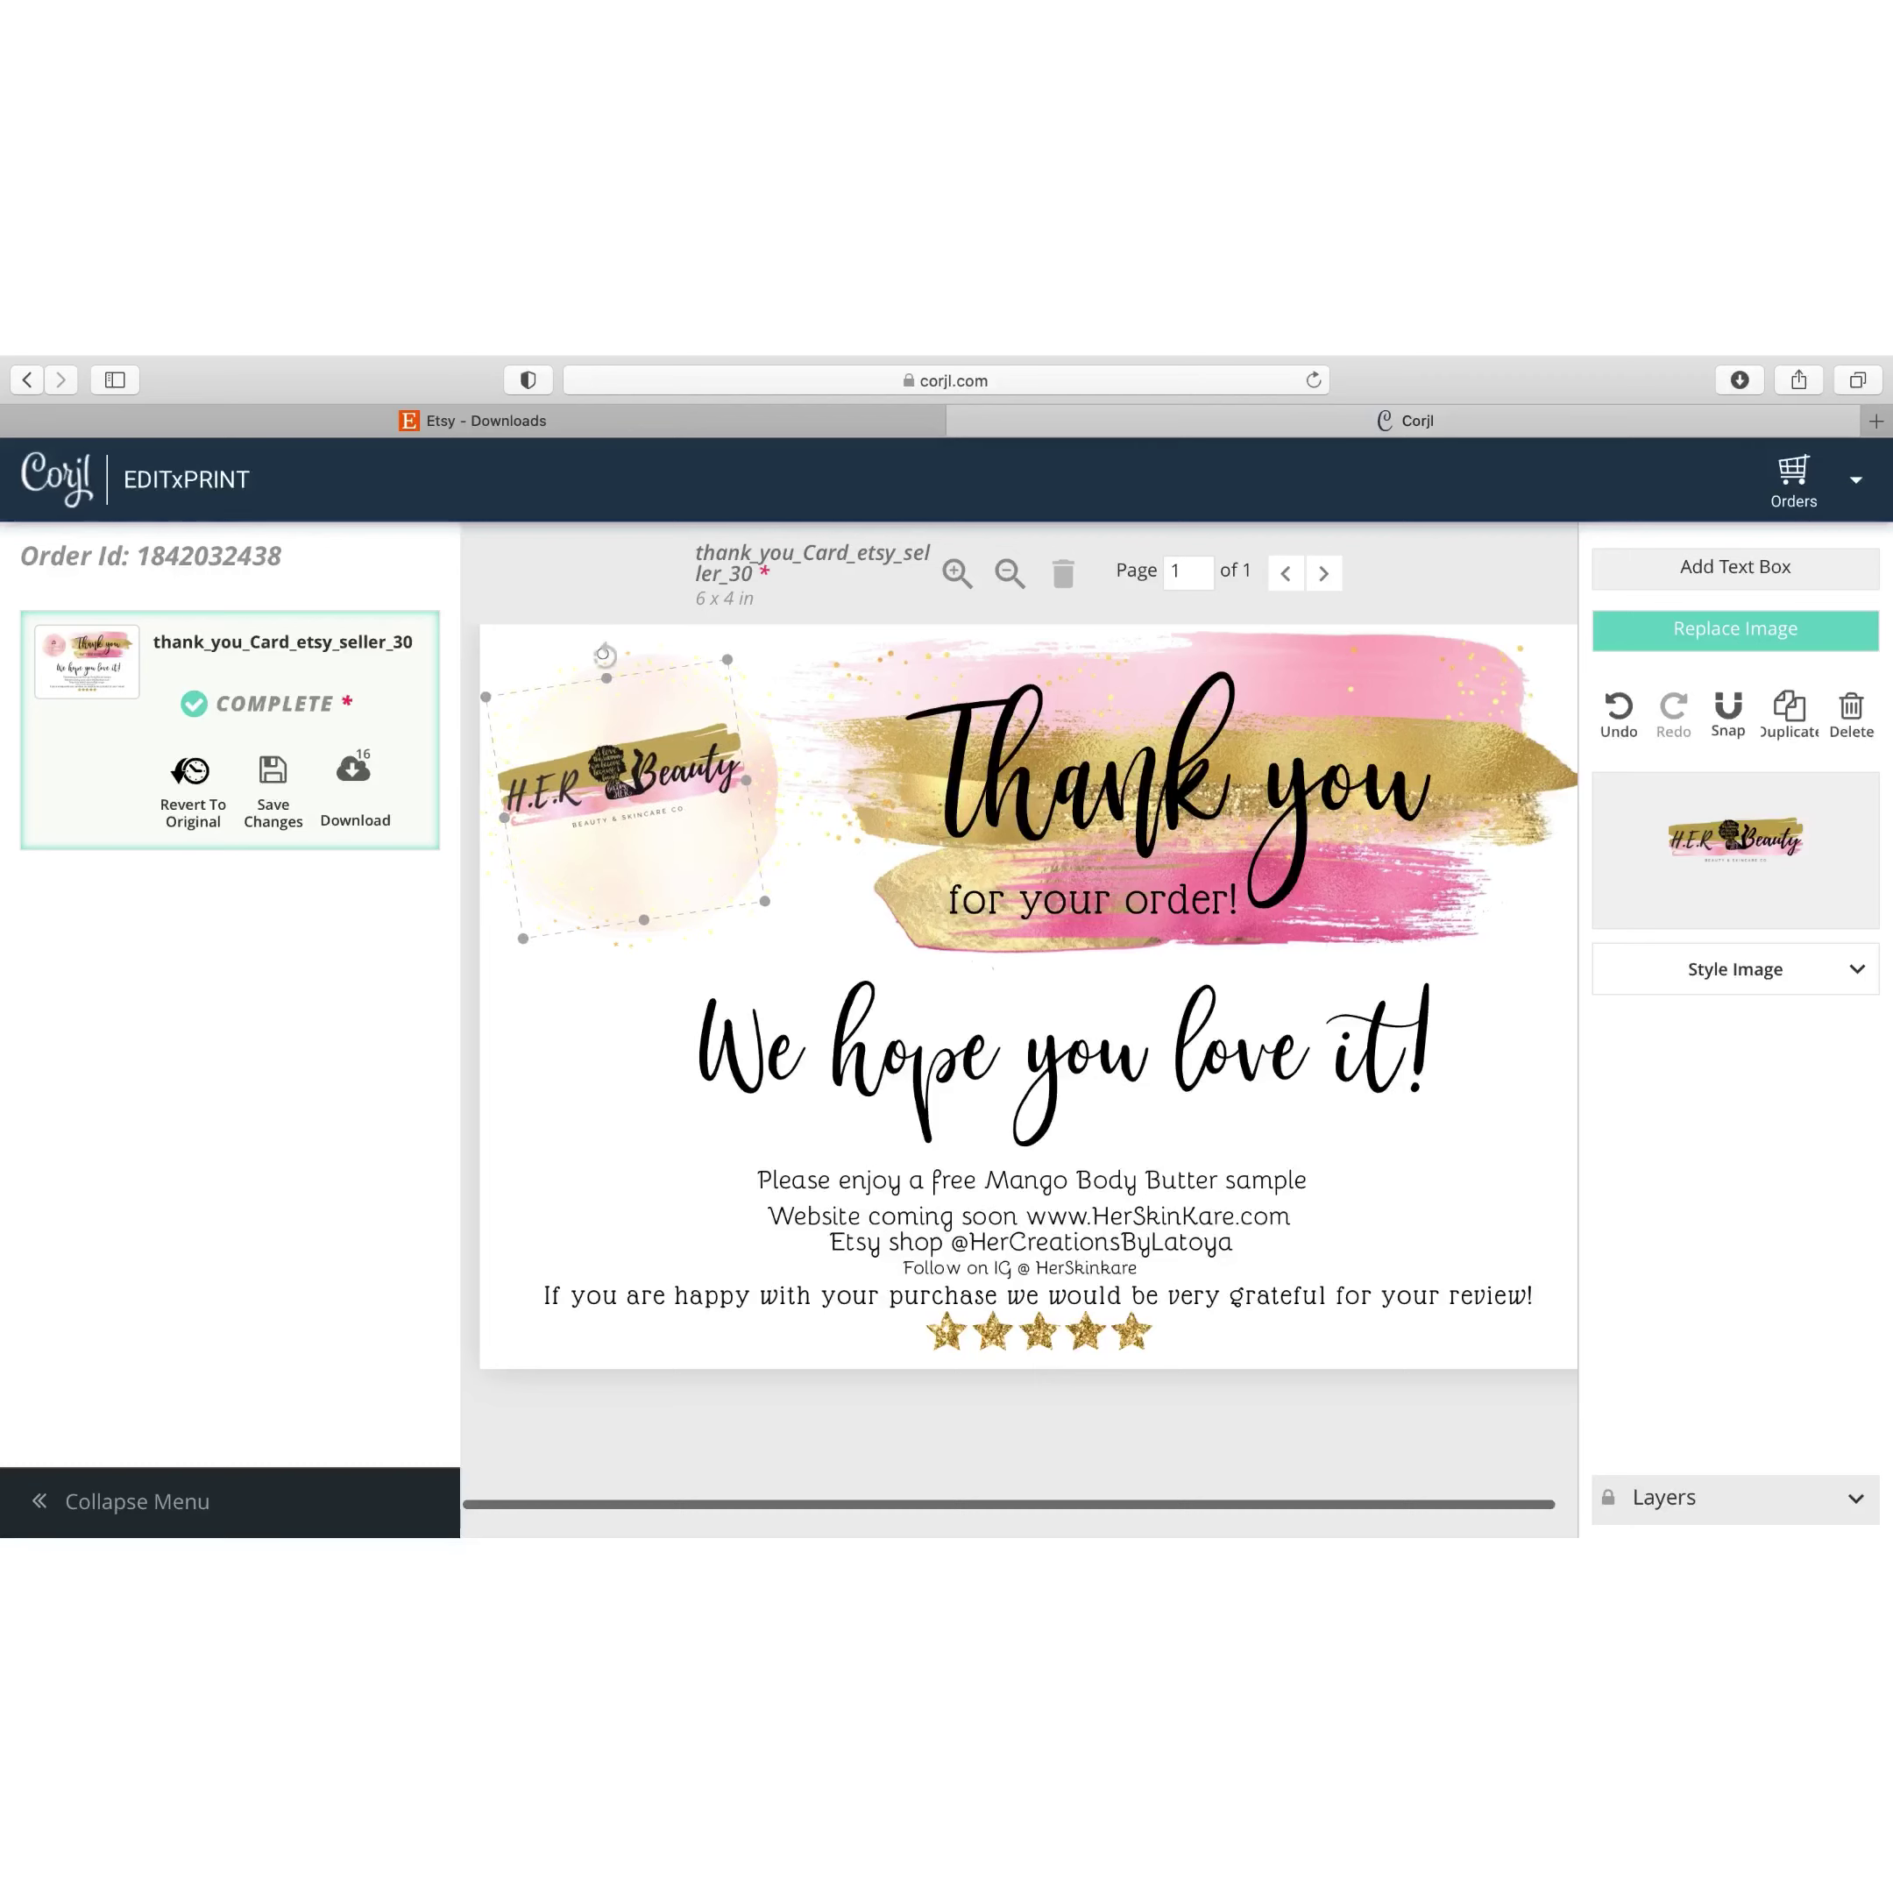
left_click_drag(635, 763, 660, 793)
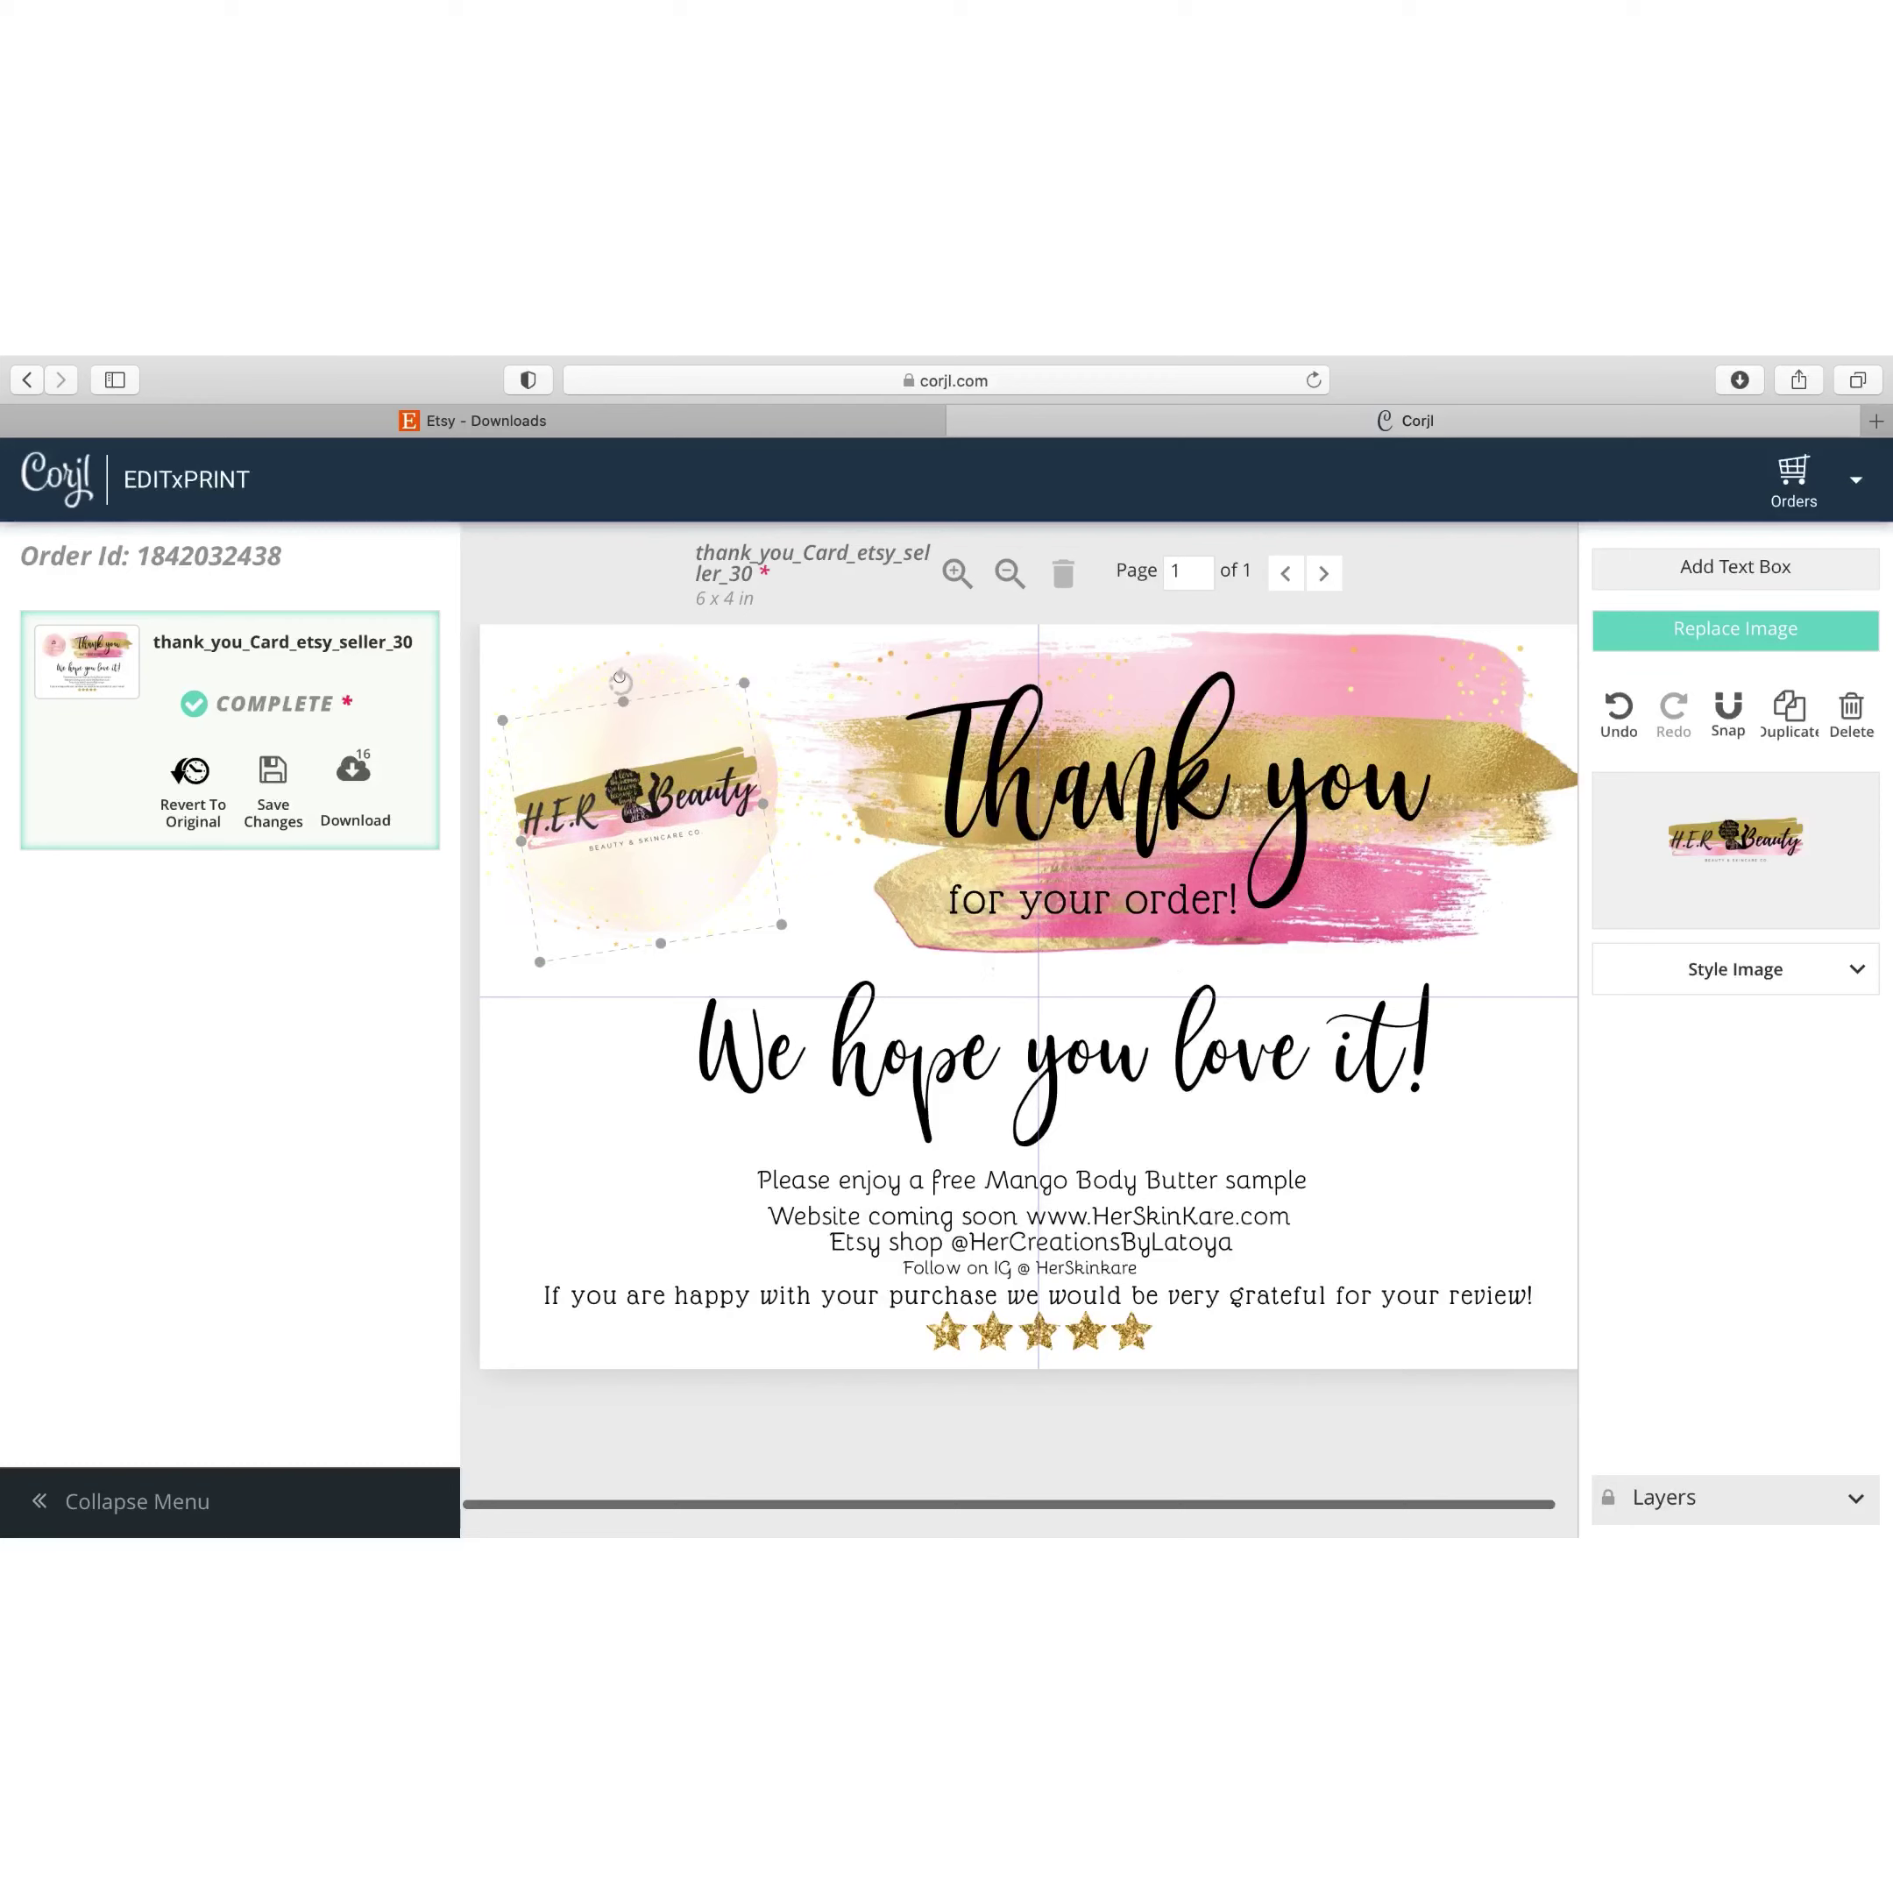
left_click_drag(624, 682, 650, 702)
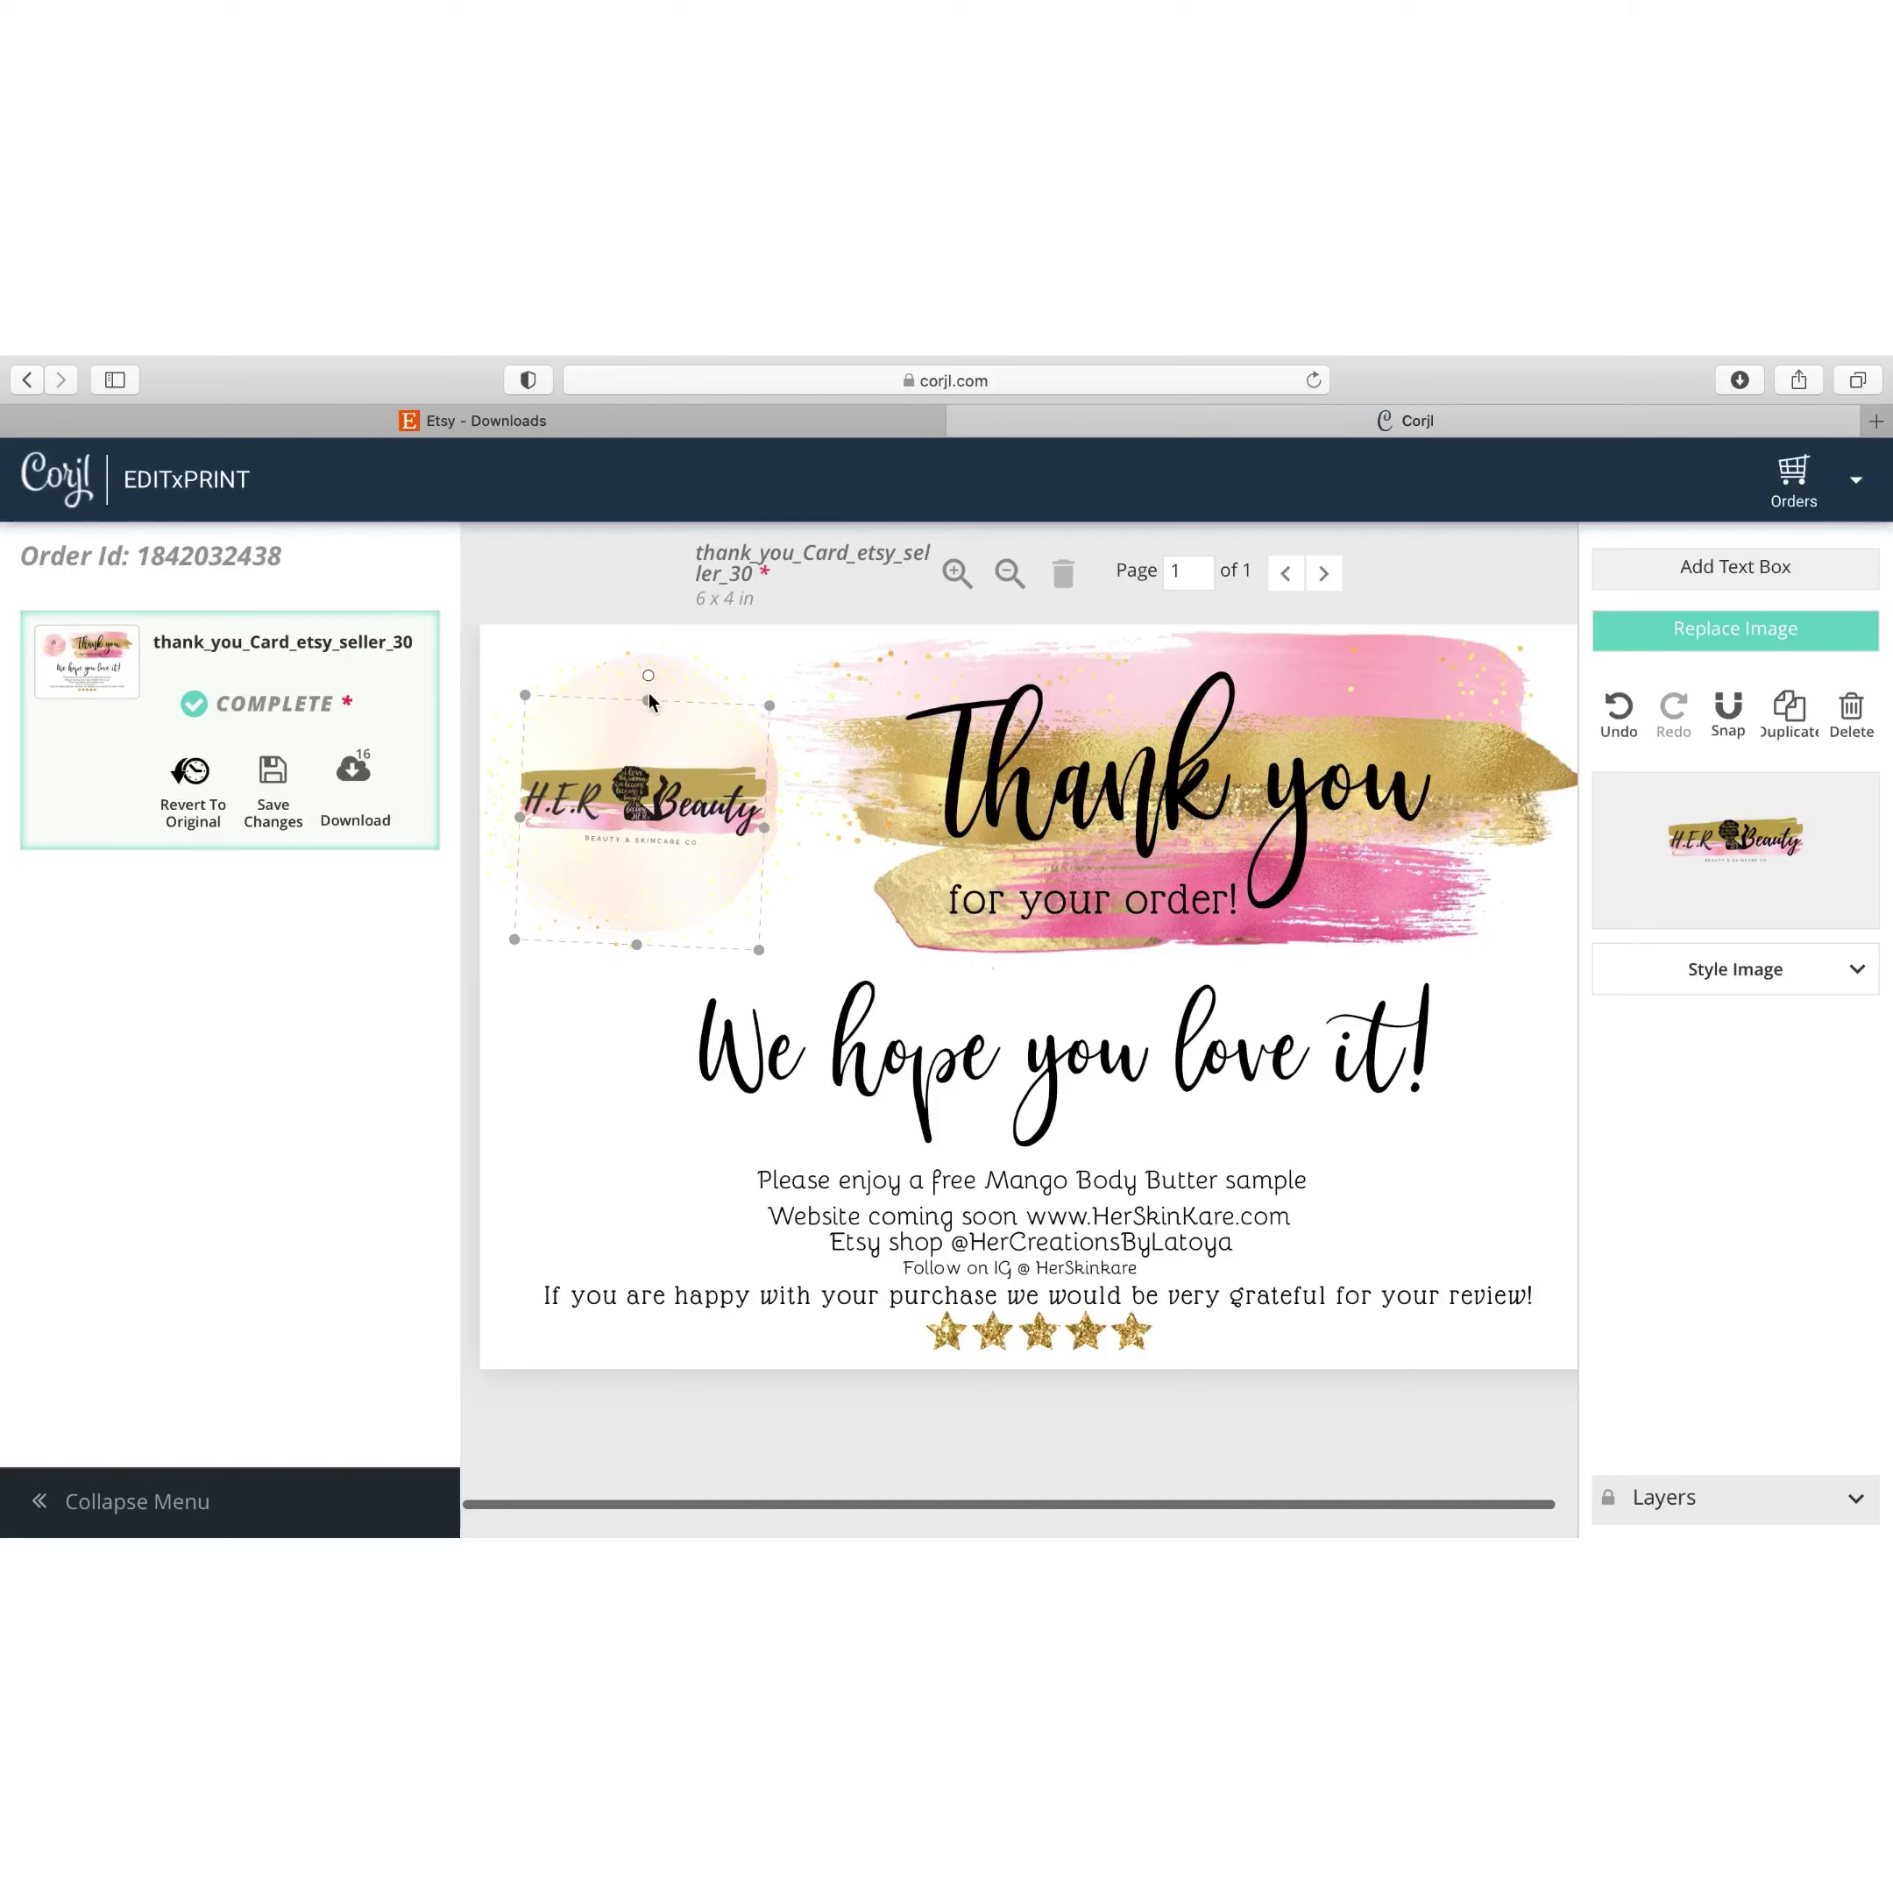
left_click(616, 1082)
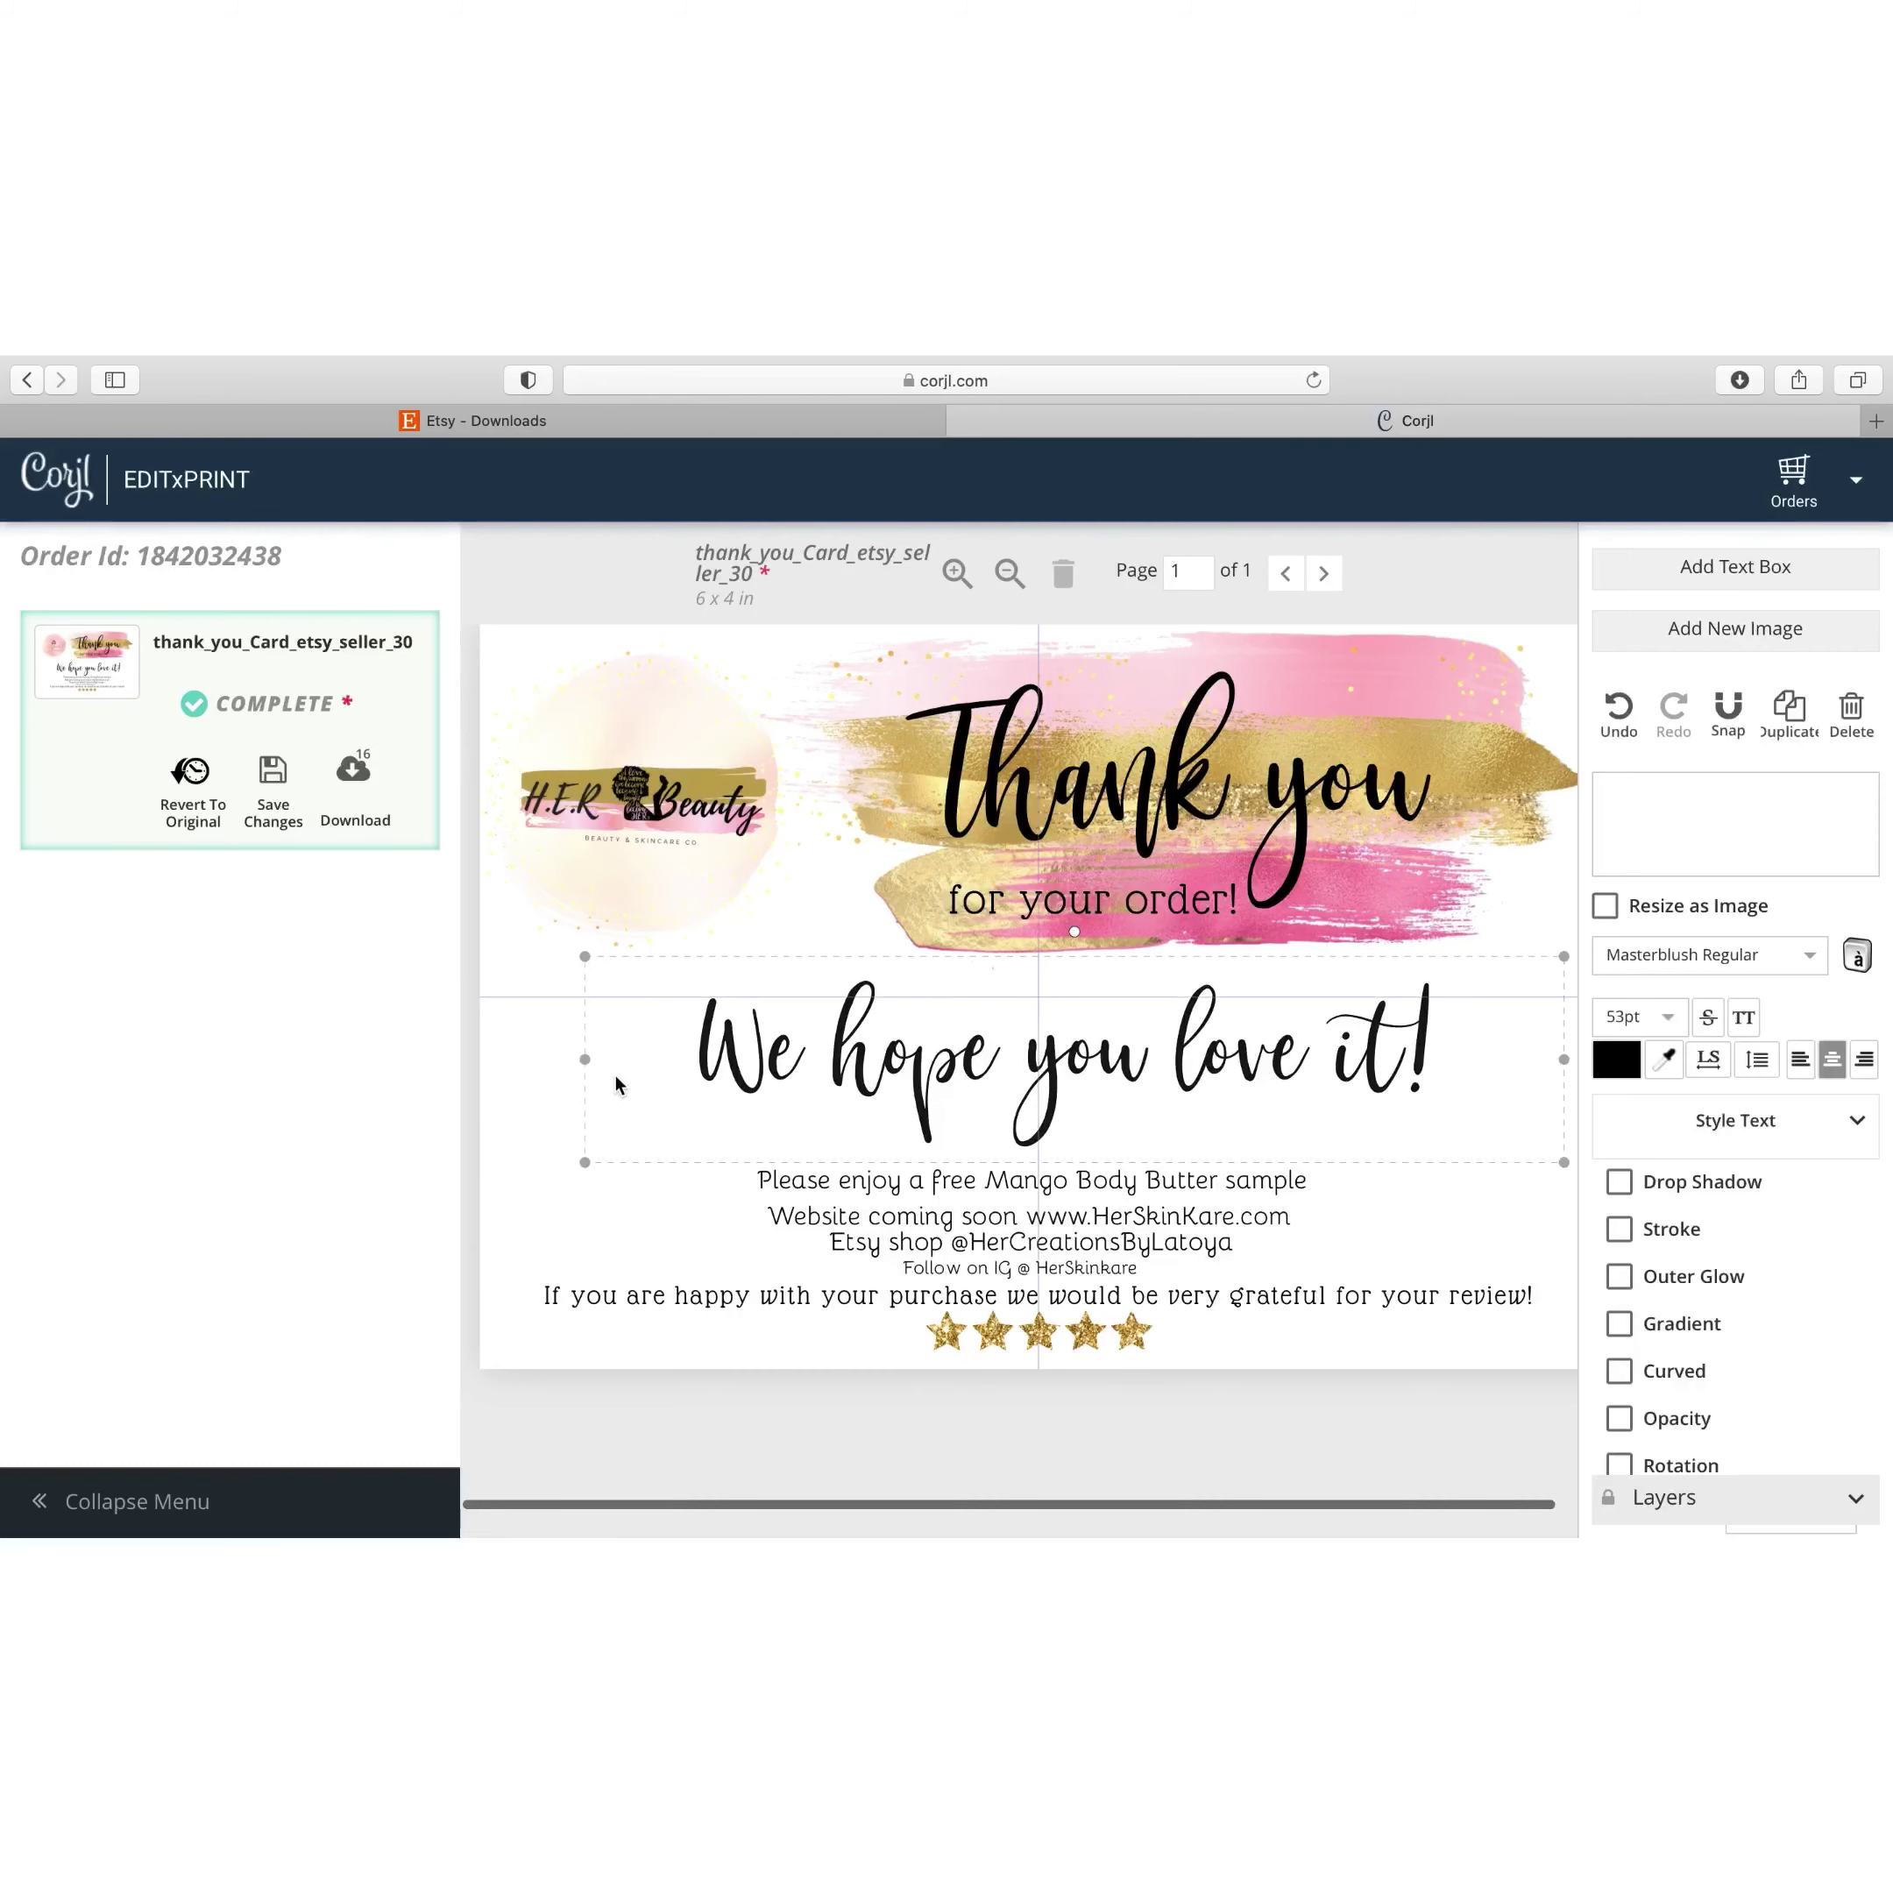
Enlarge the H.E.R Beauty logo slightly and nudge it to sit centered on the circle, leaving nothing selected
left_click(628, 828)
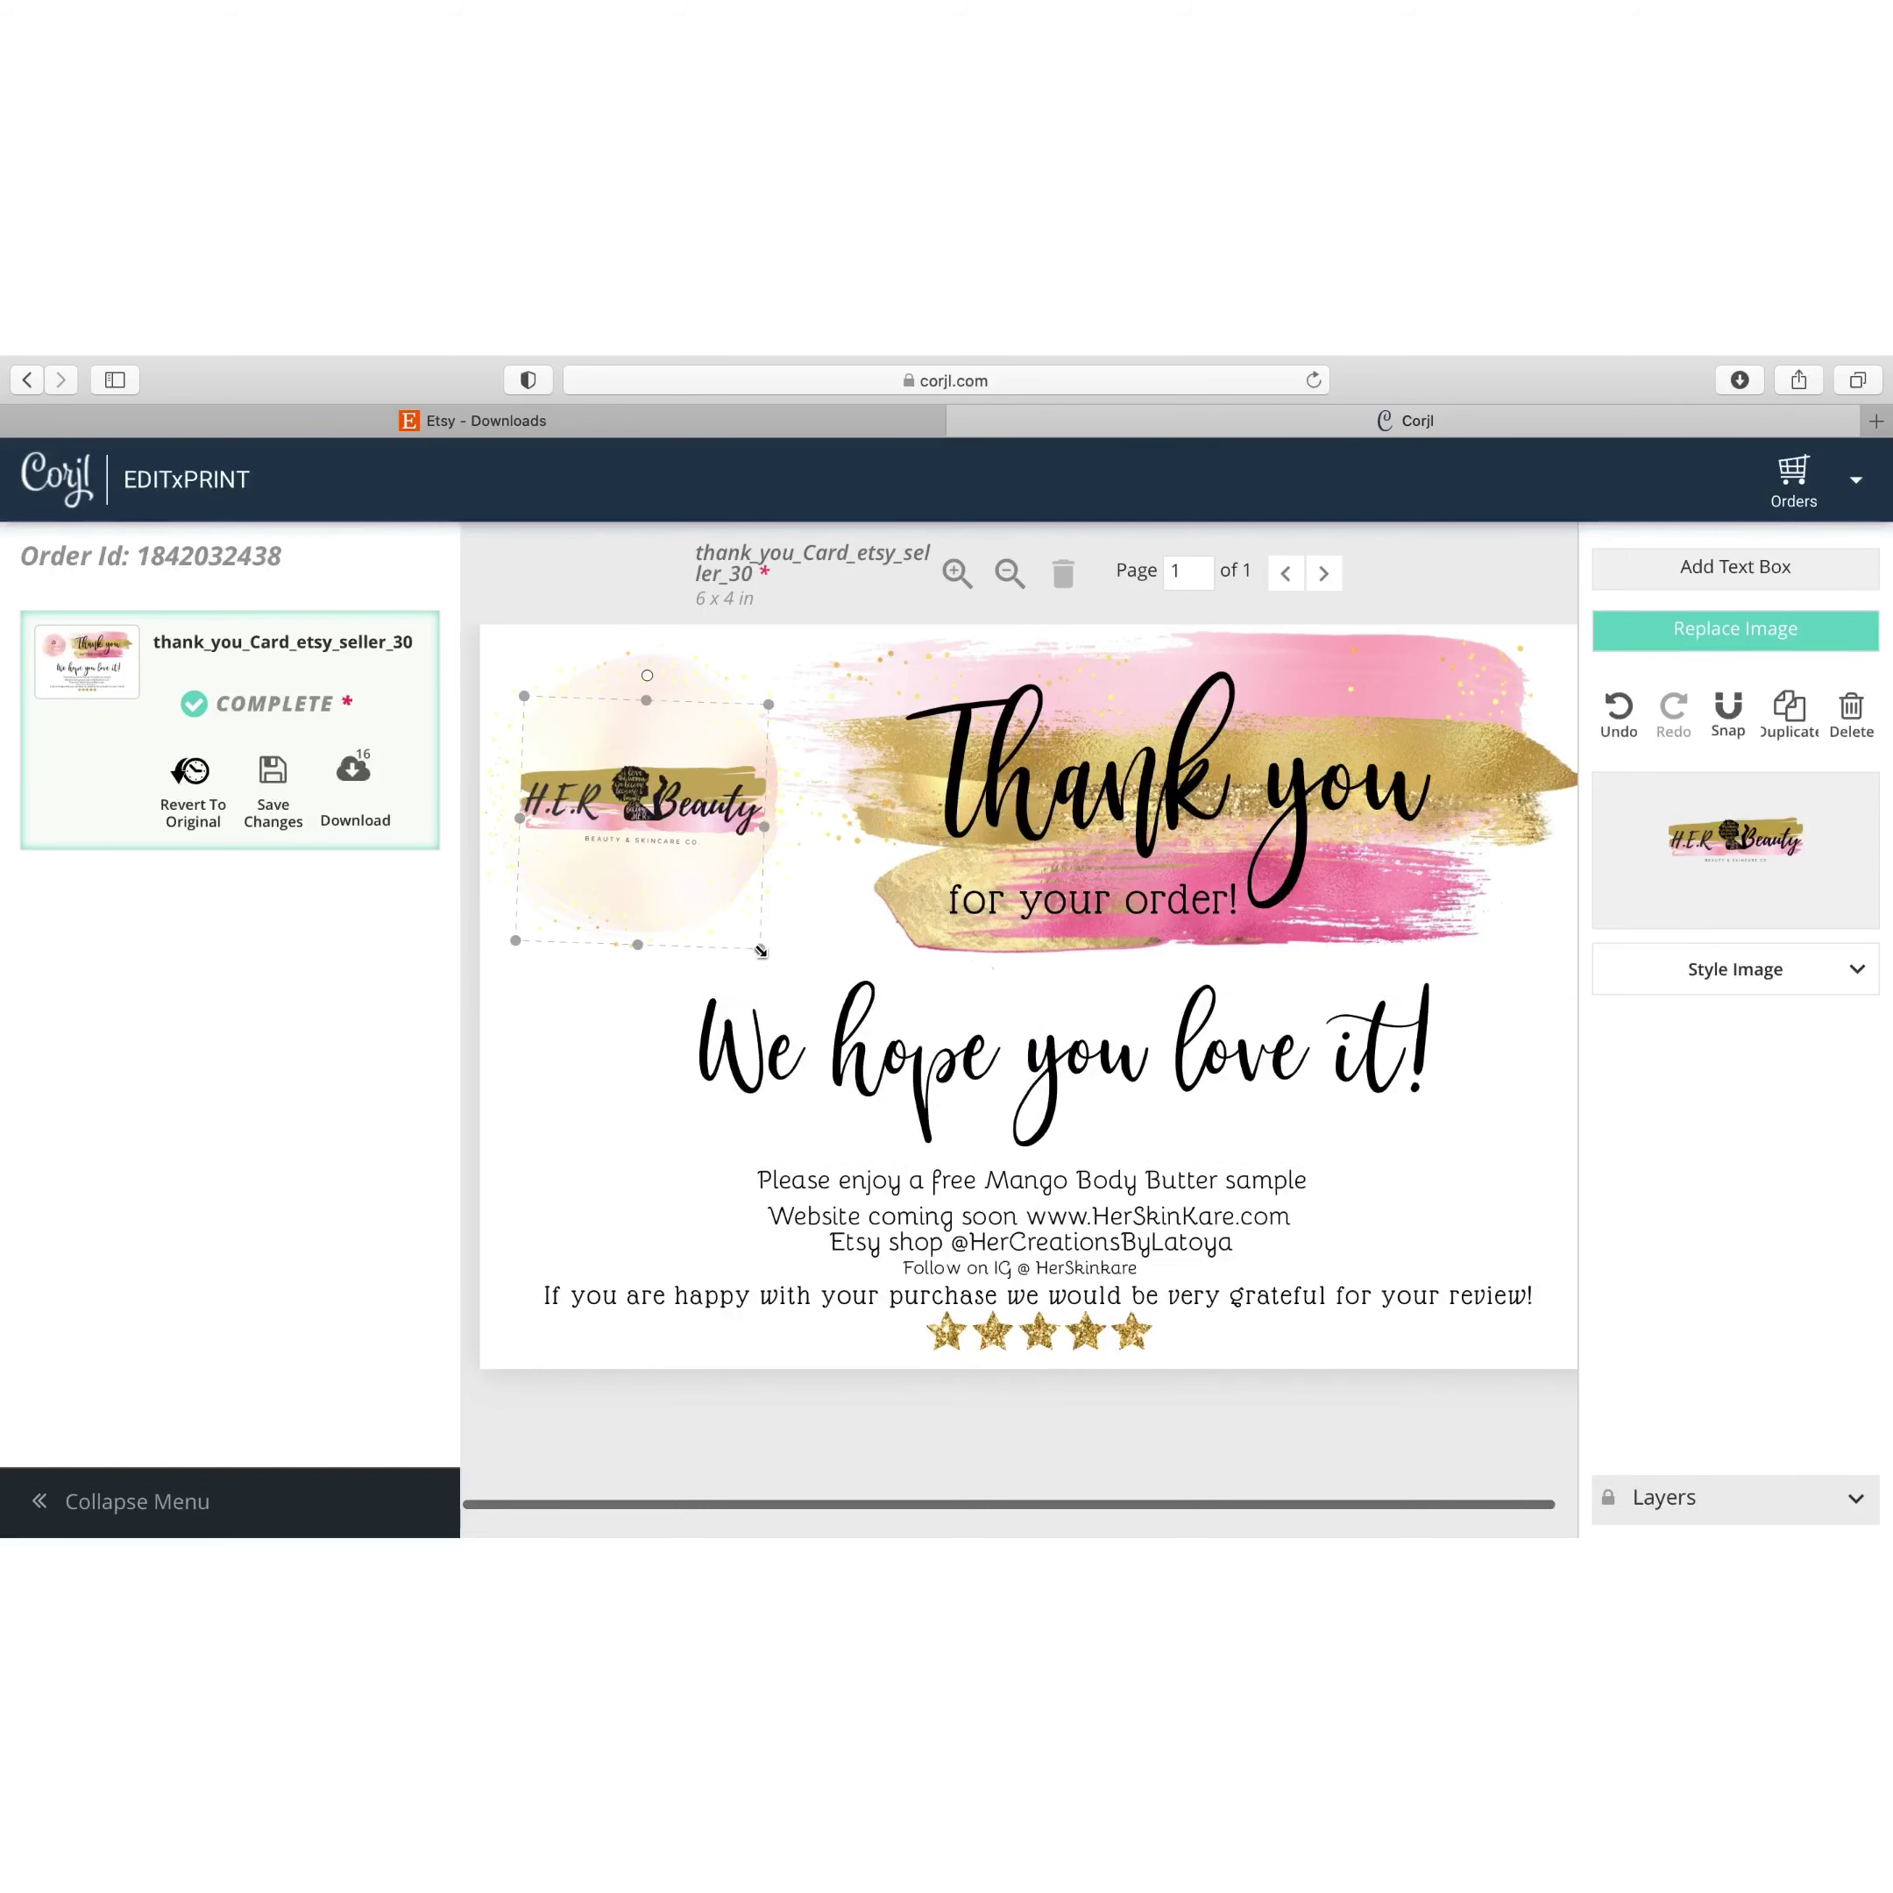
left_click_drag(759, 955, 772, 938)
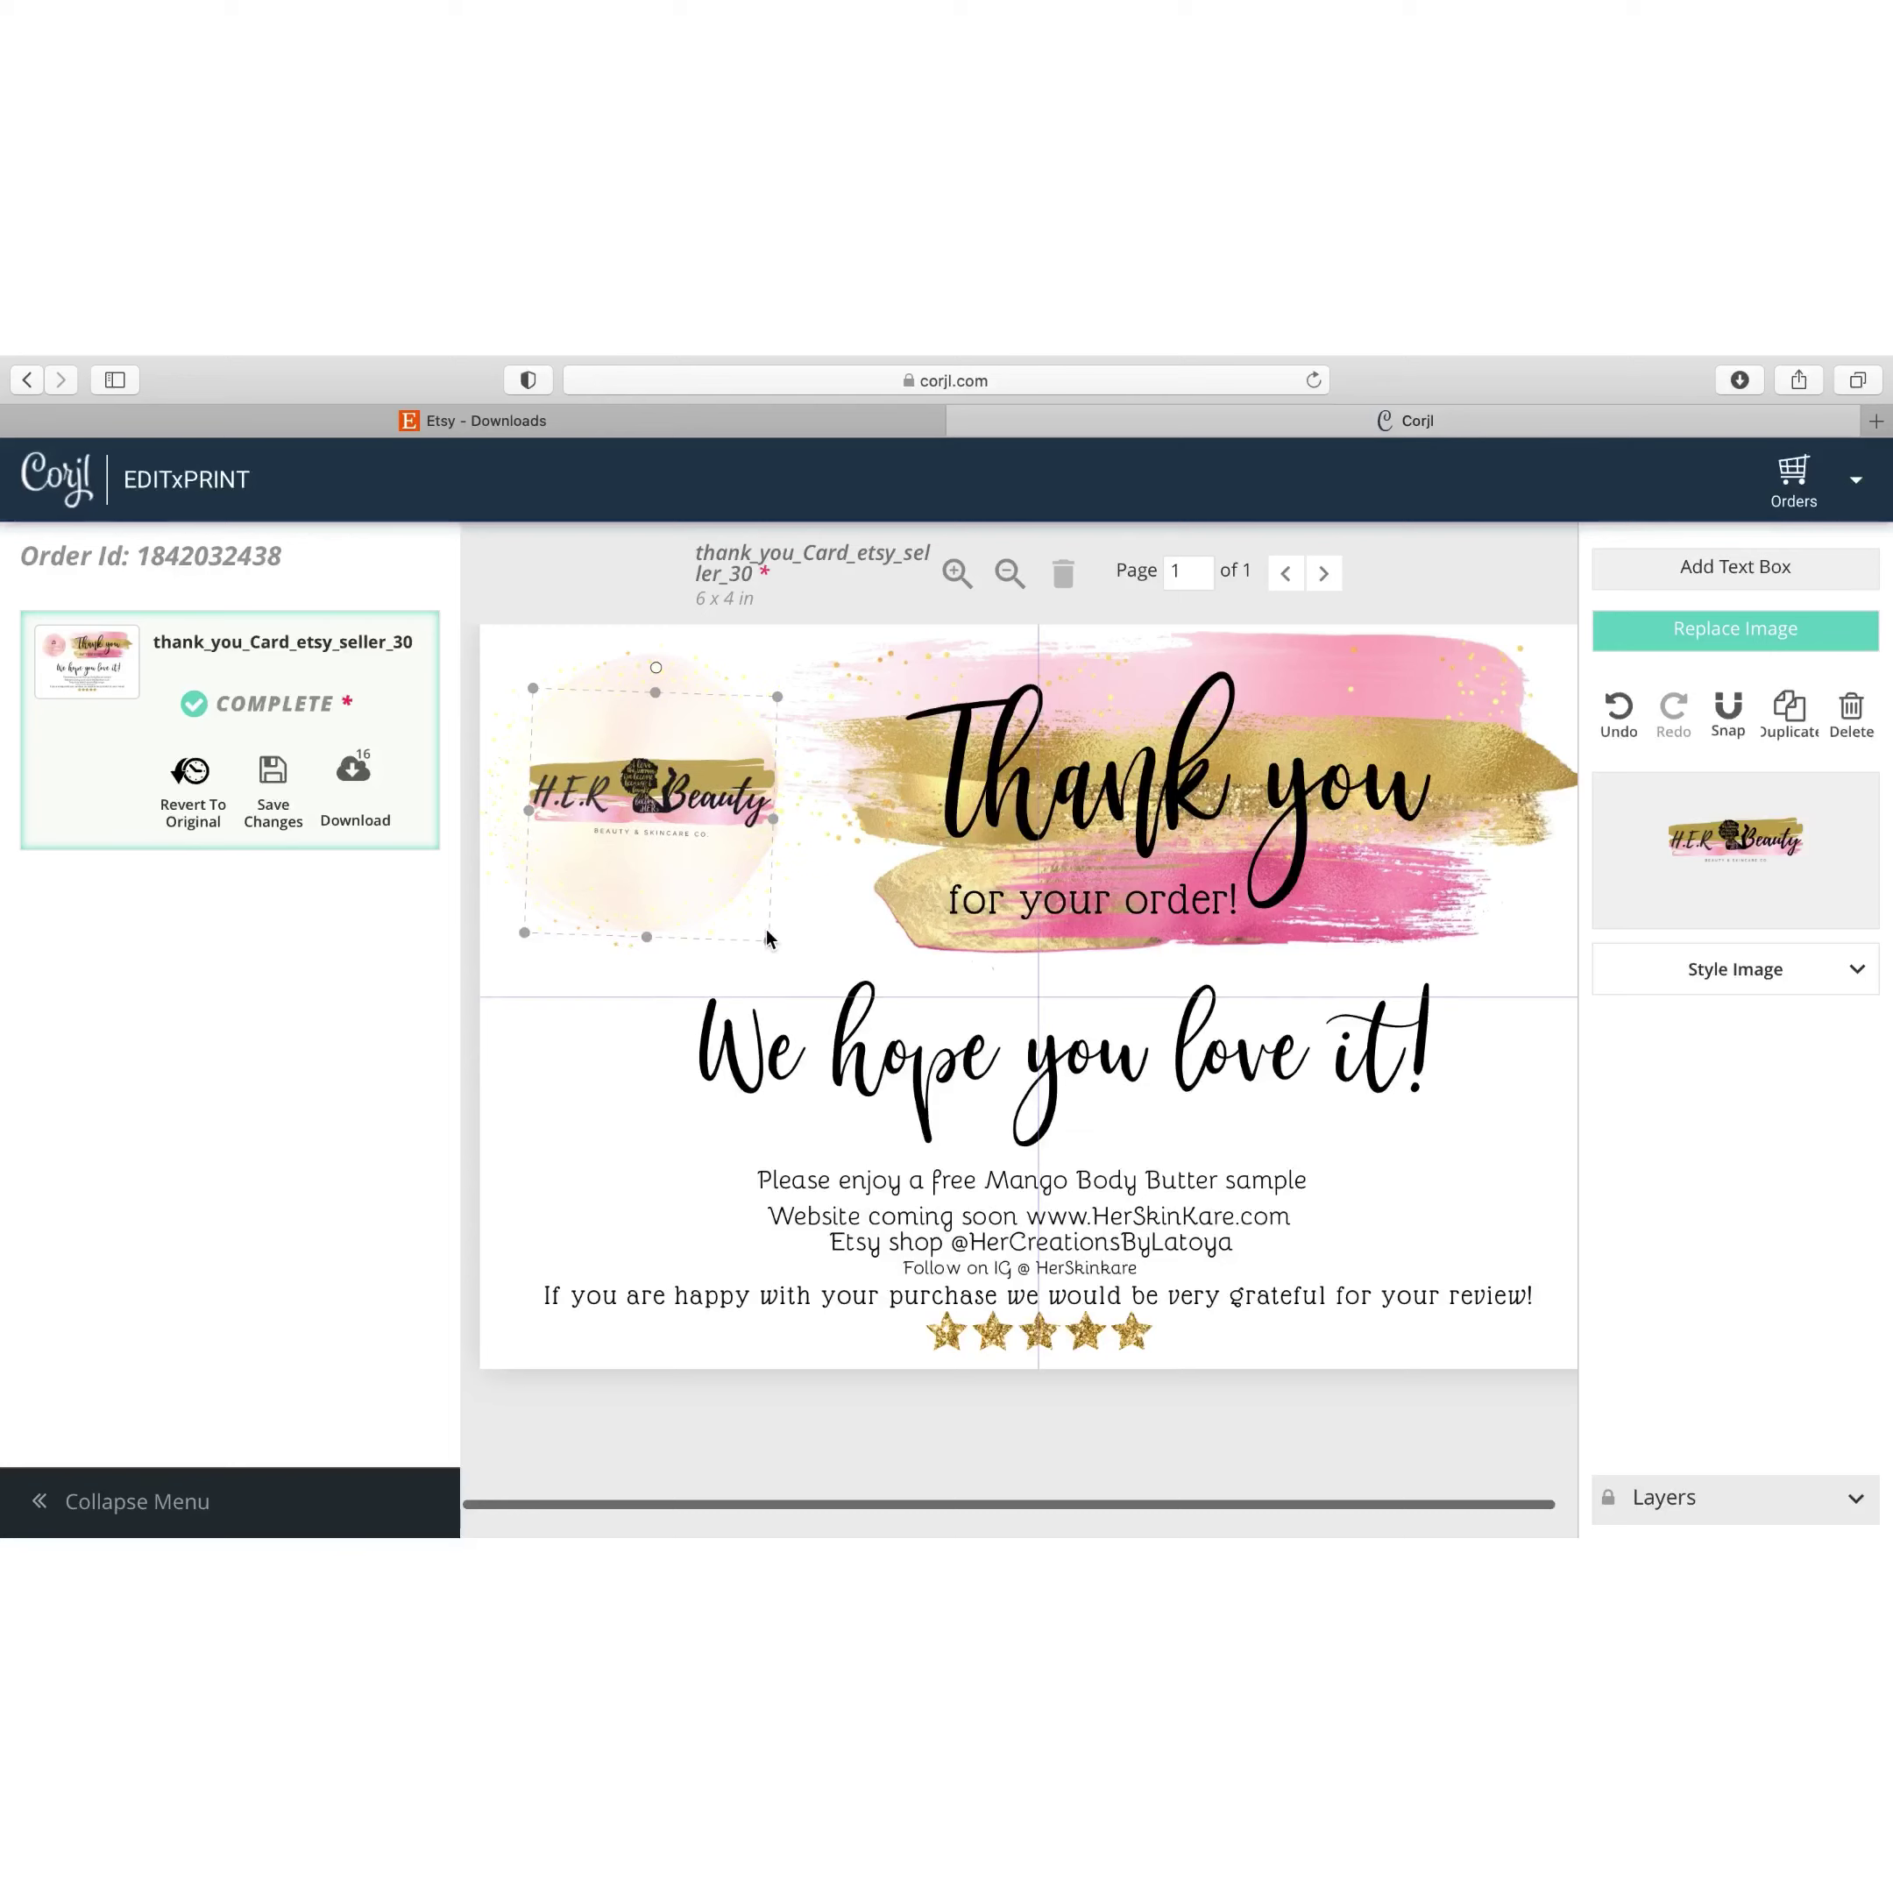
left_click_drag(770, 945, 775, 961)
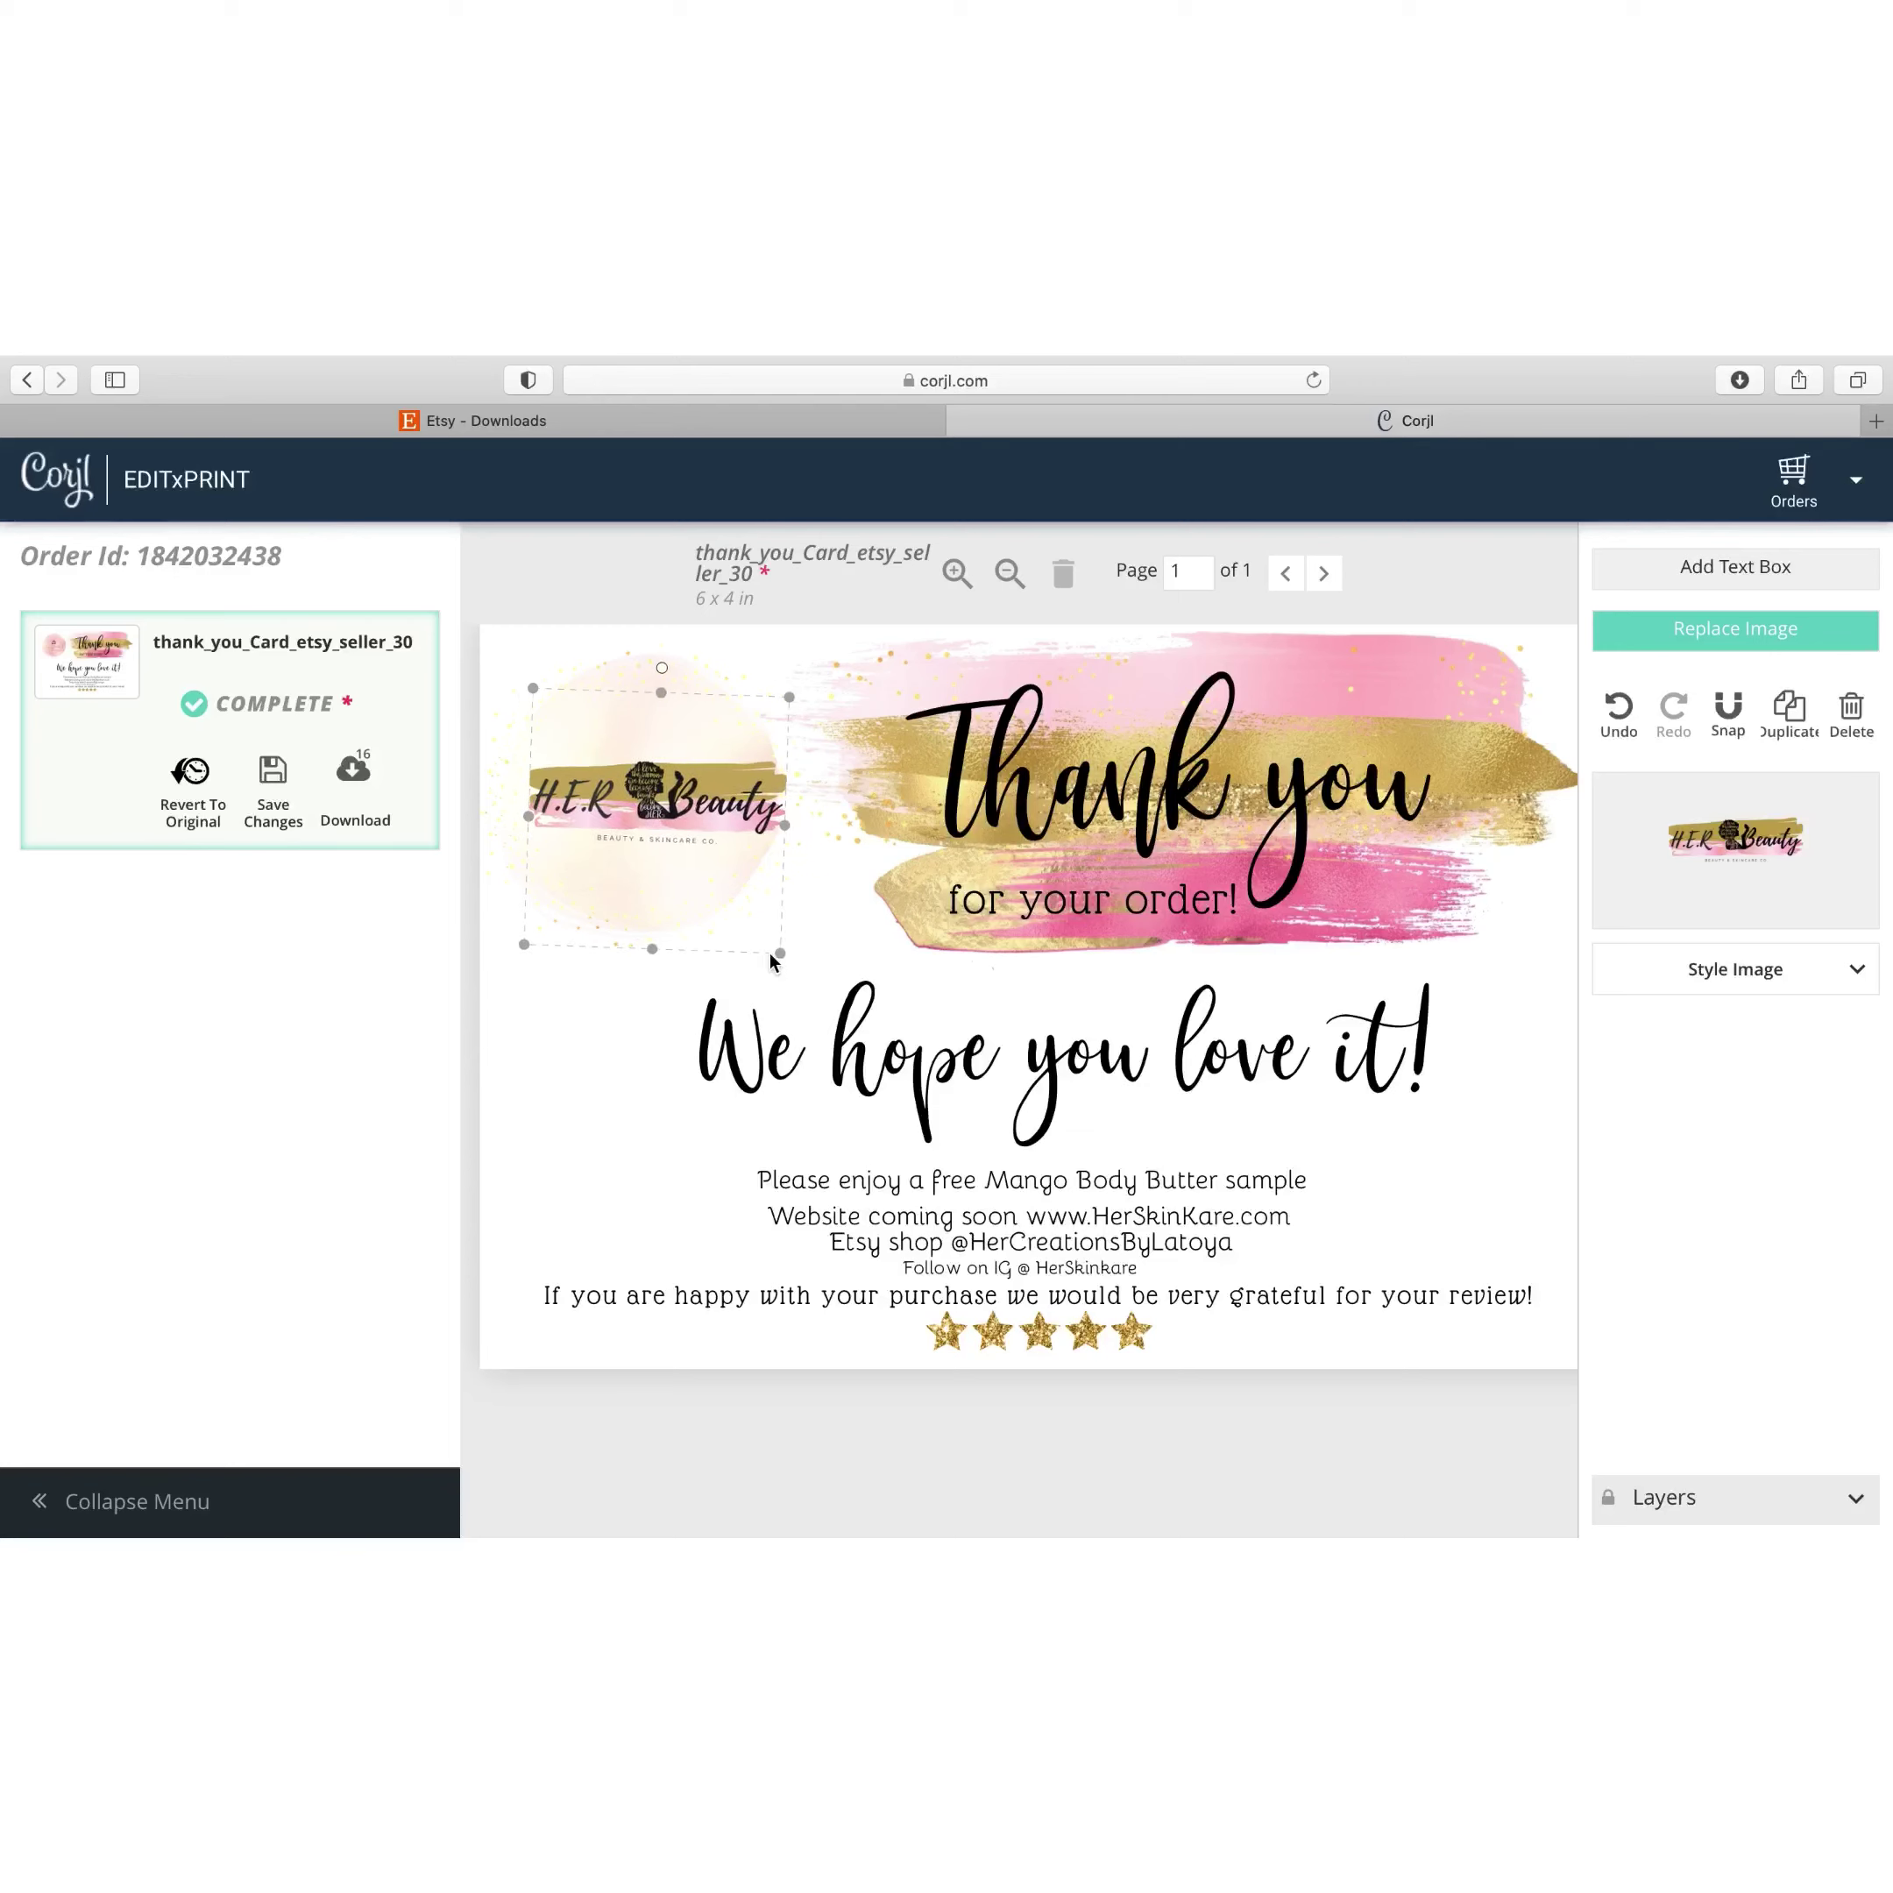
left_click_drag(718, 842, 704, 825)
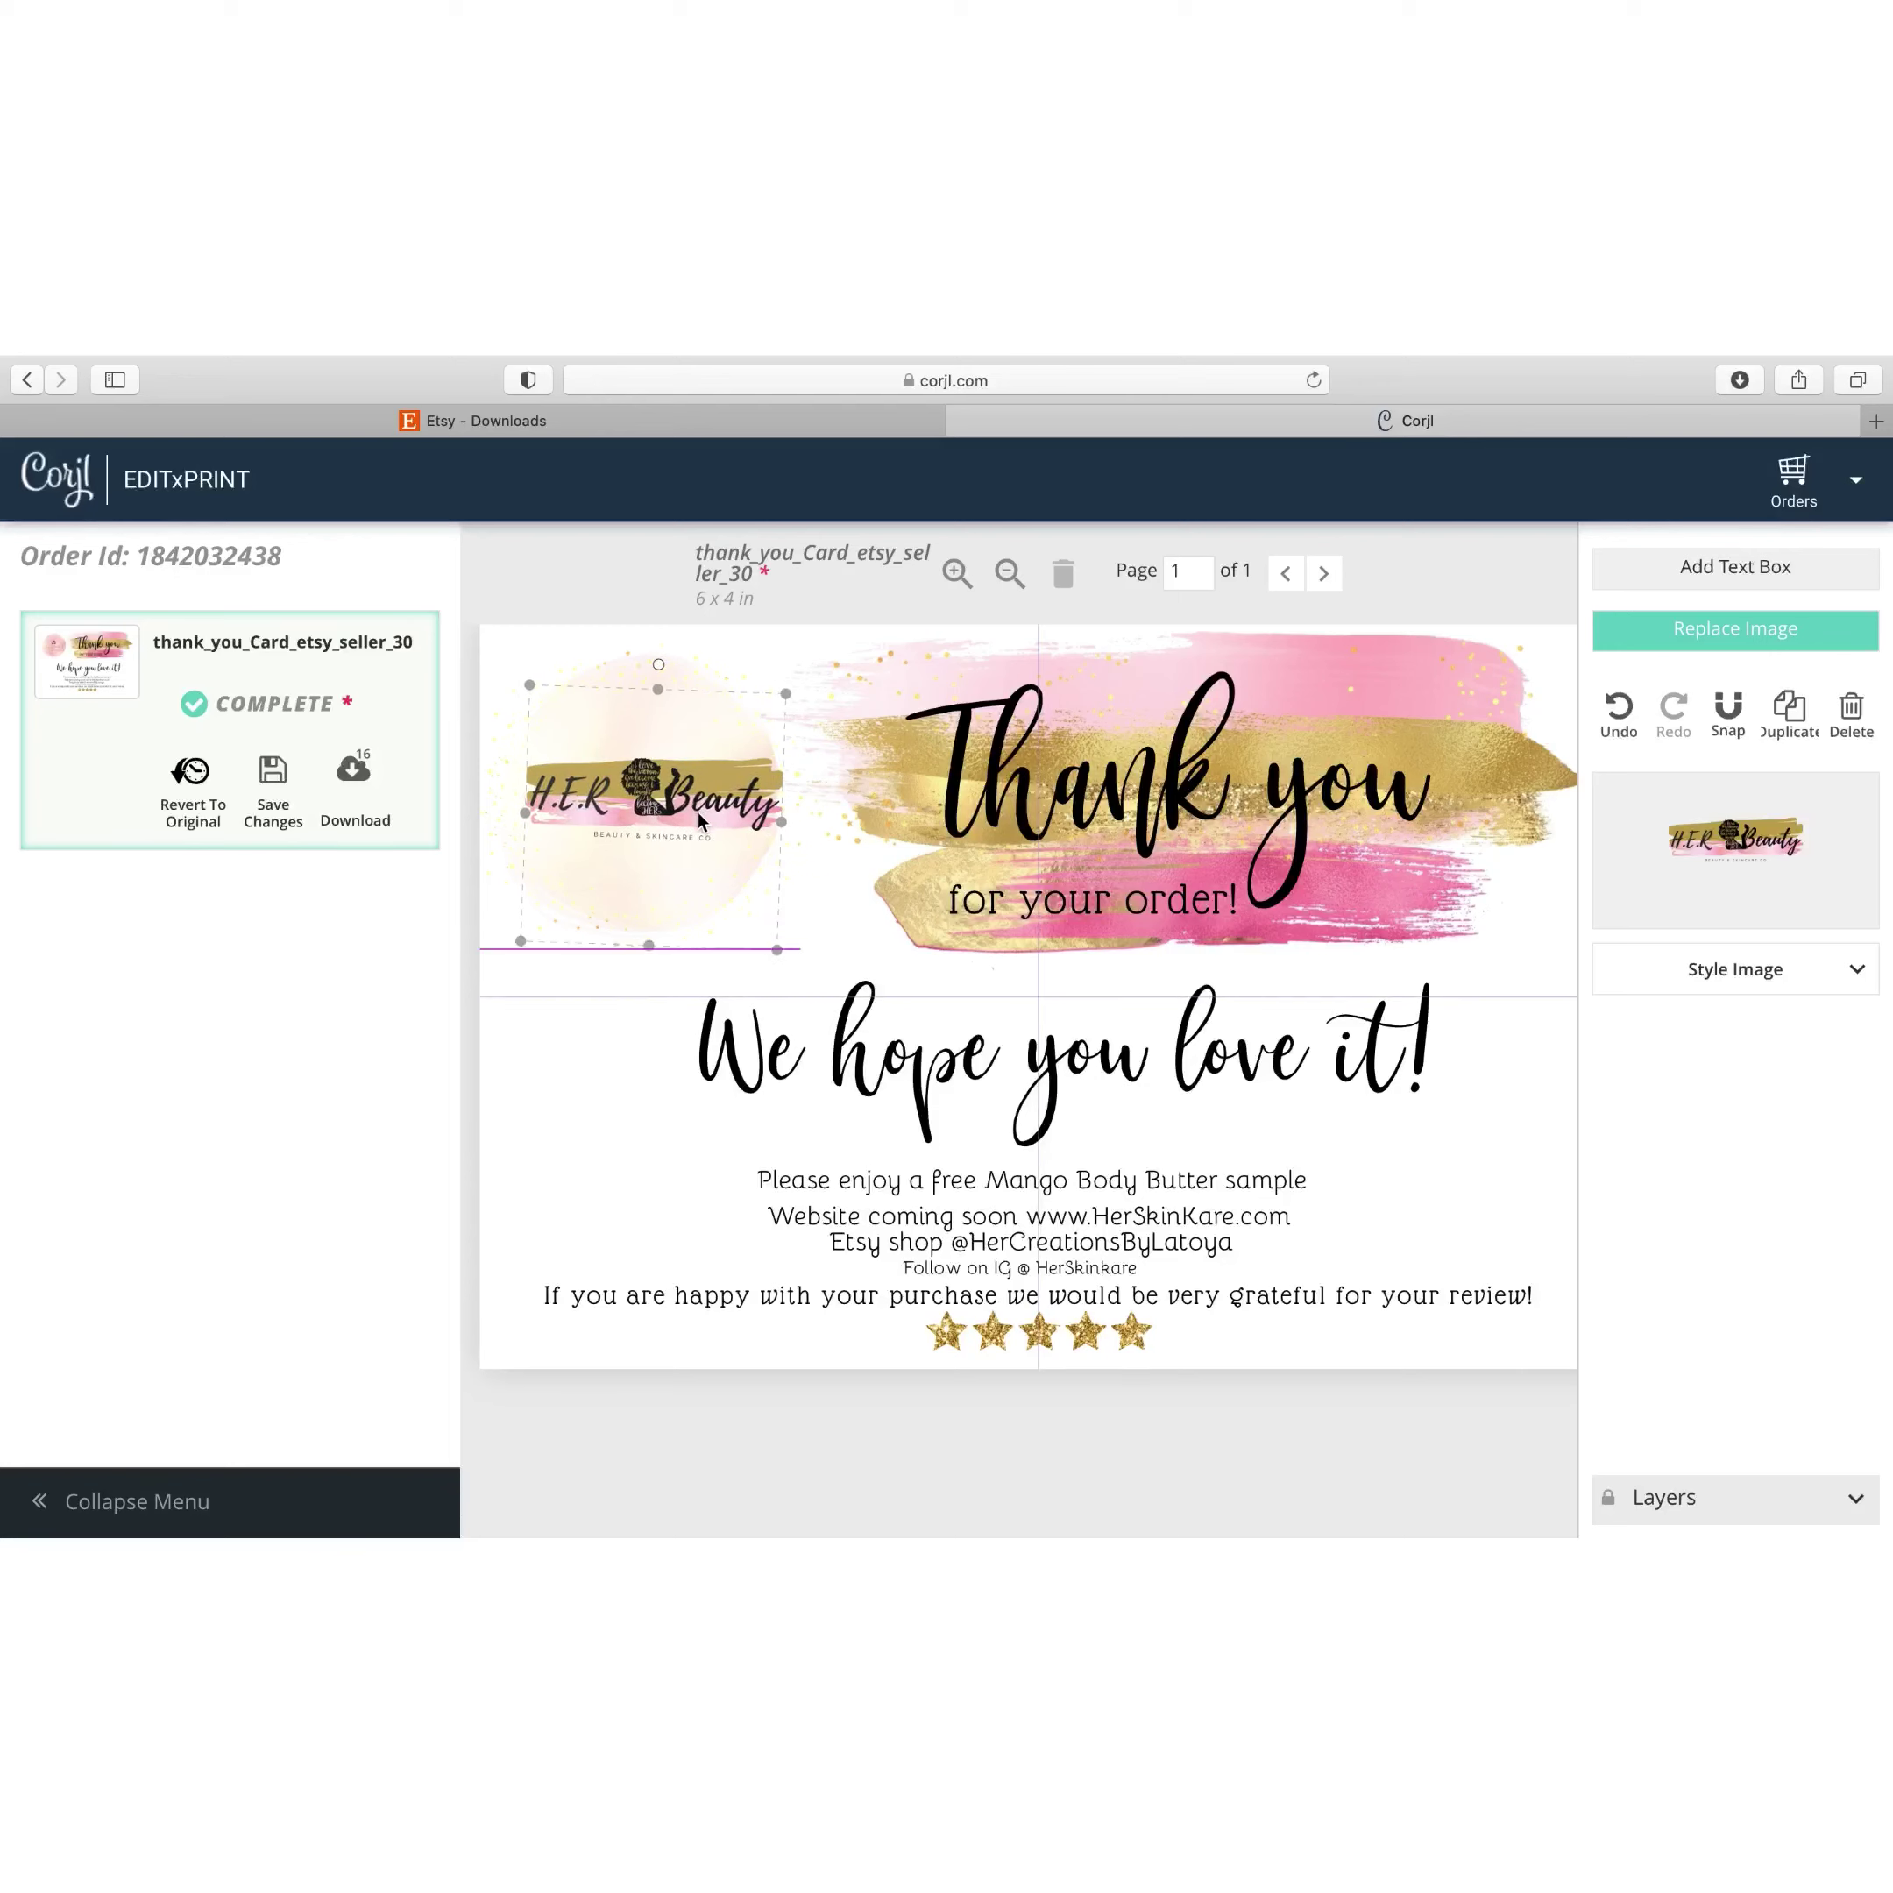
left_click(689, 1052)
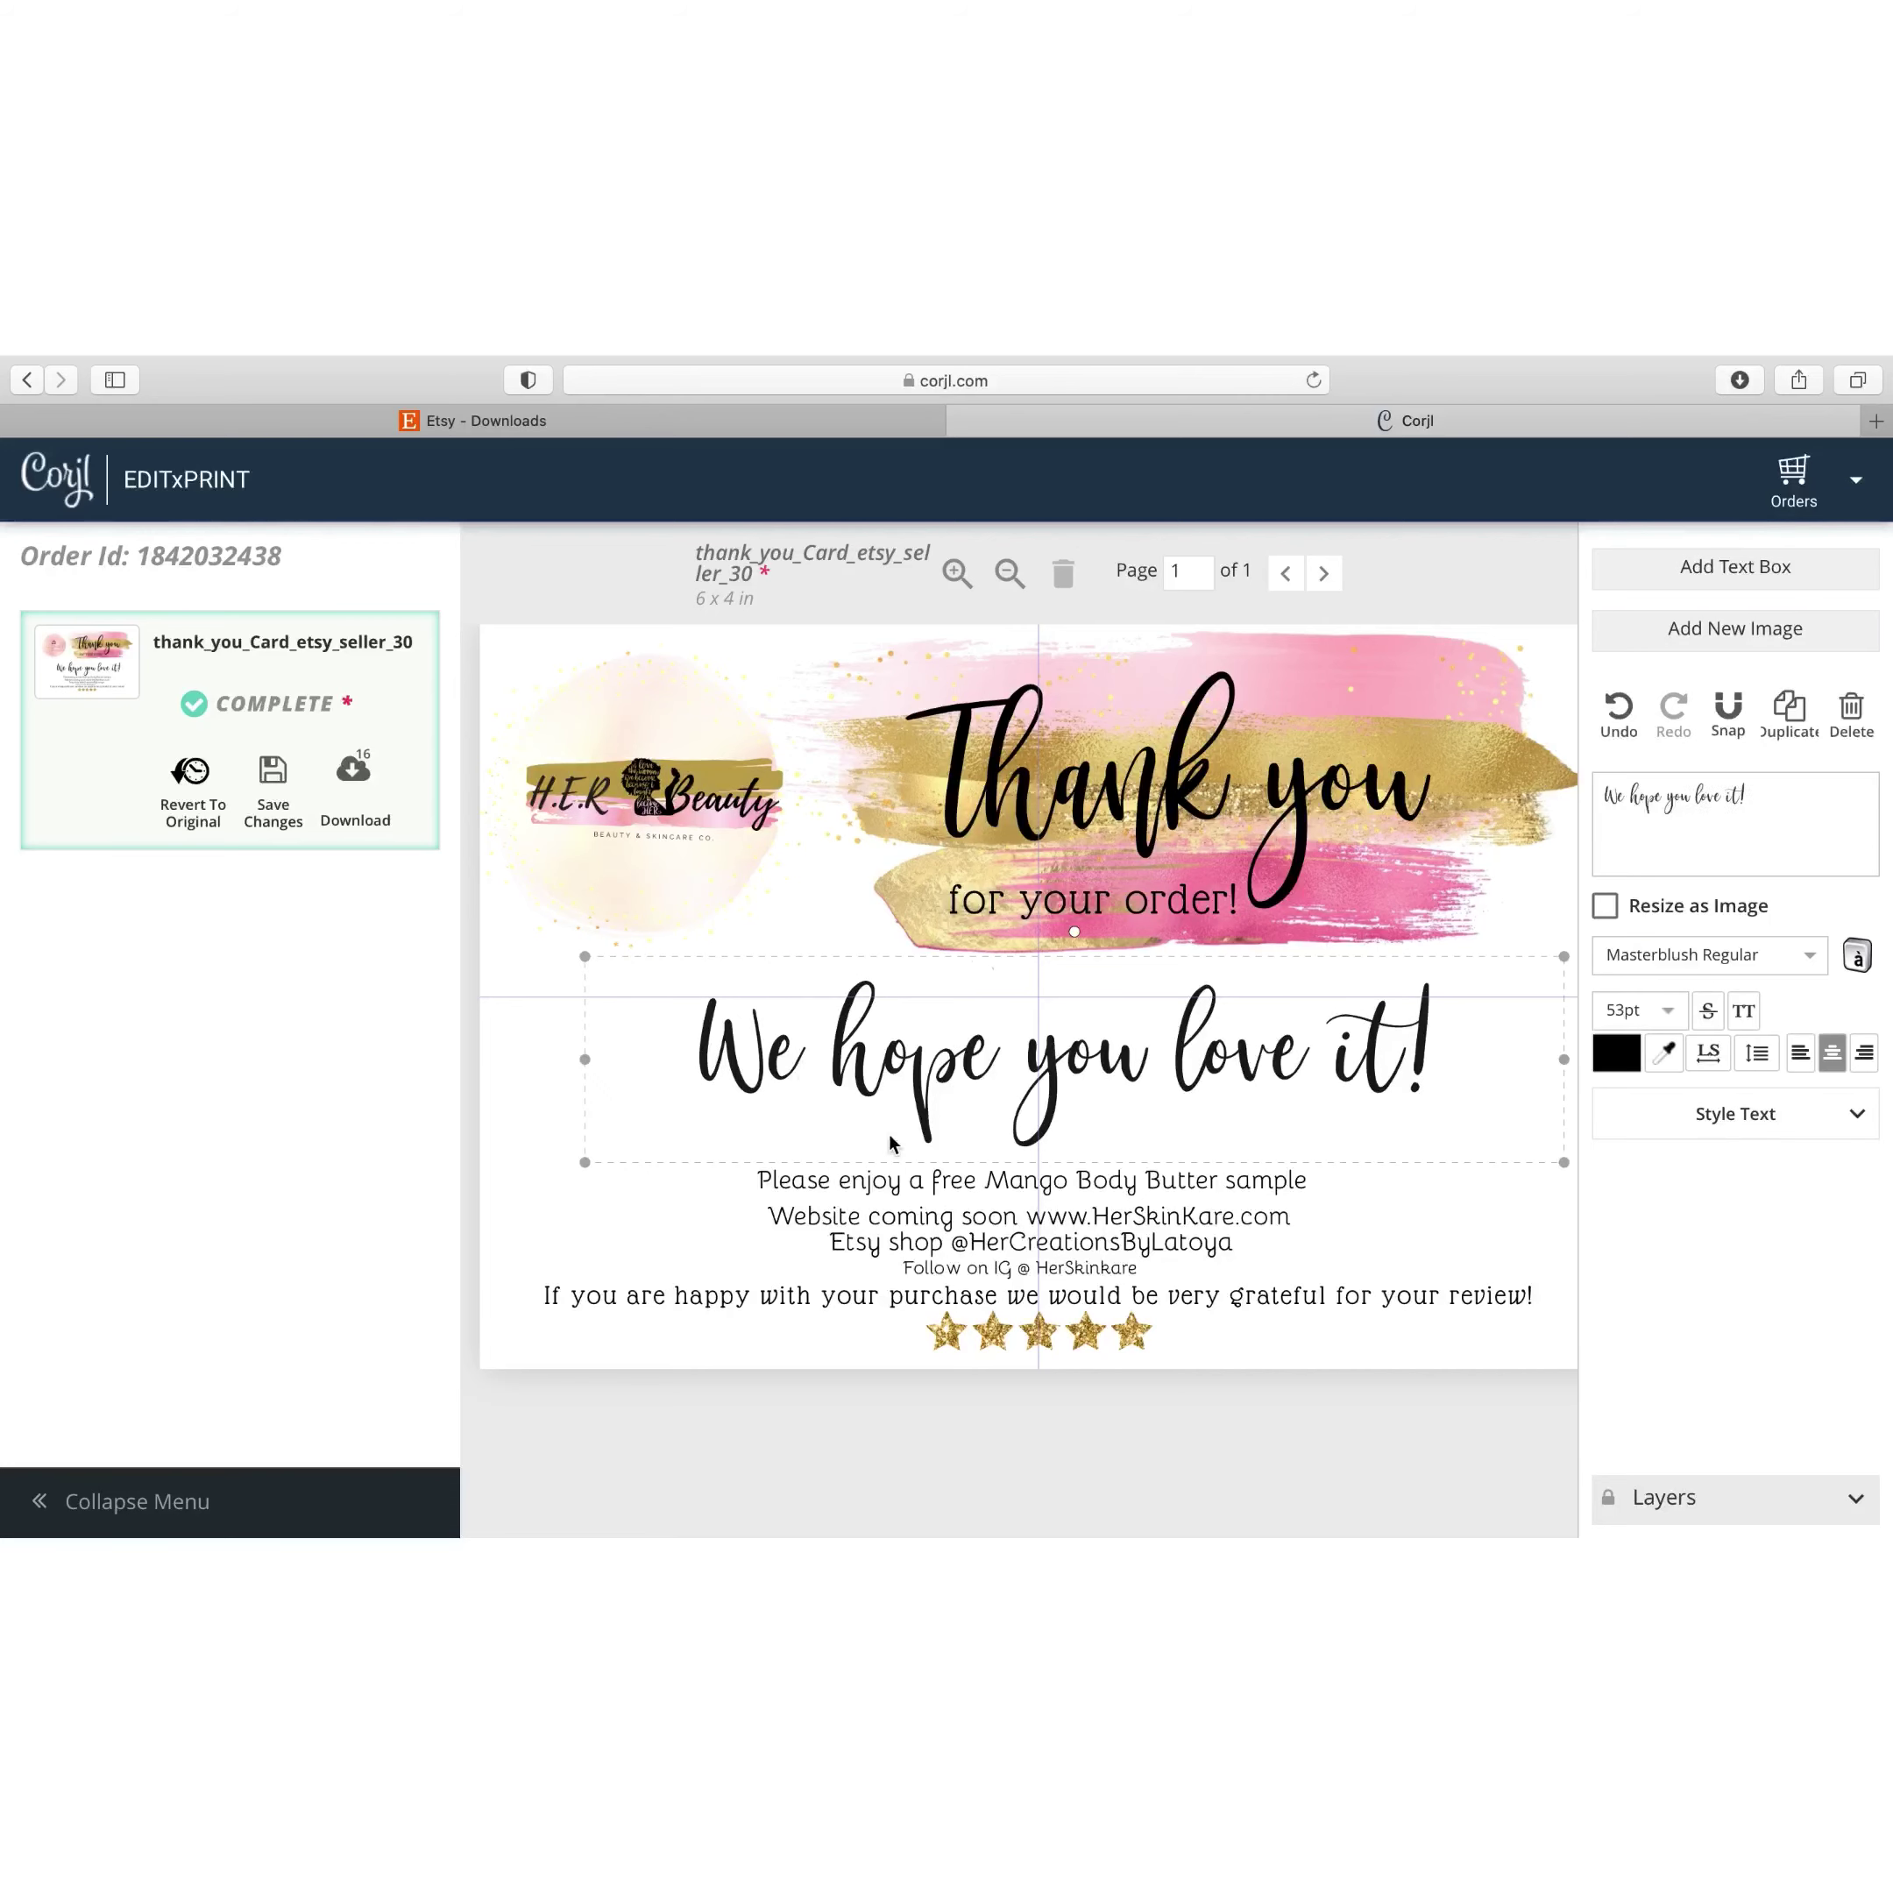
left_click(996, 1387)
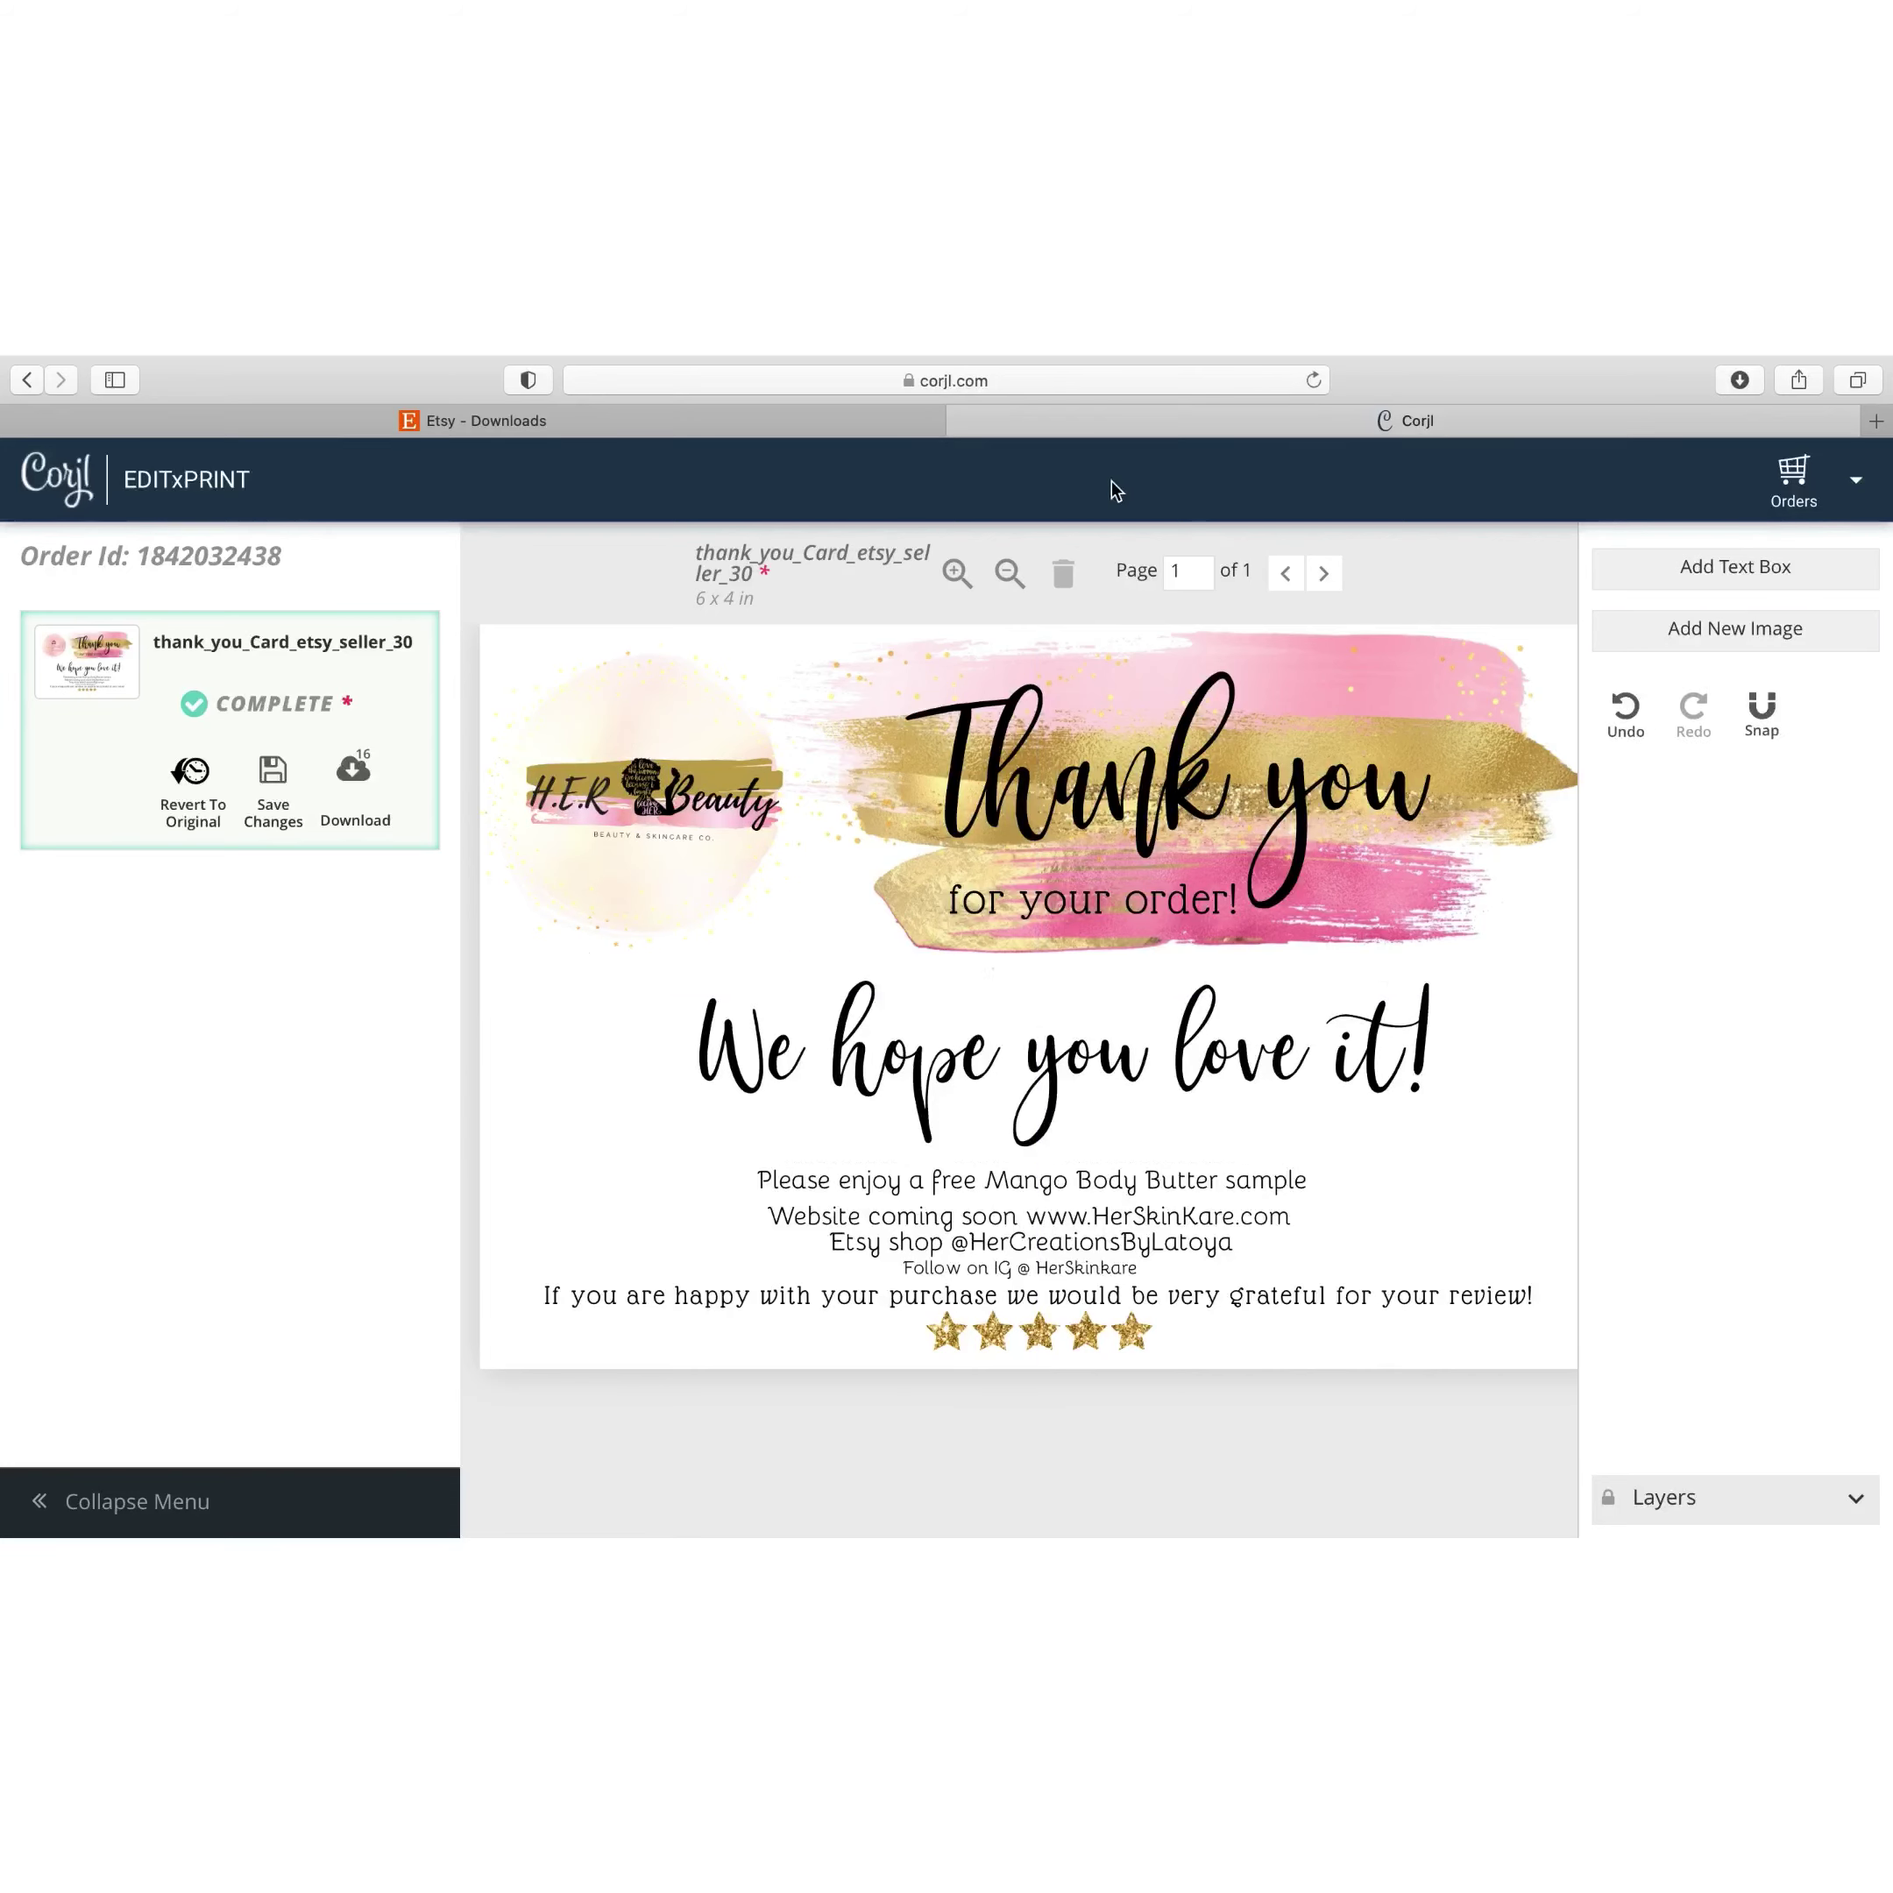
Download the finished thank-you card as a JPG with all pages individually, and close the download dialog
left_click(354, 771)
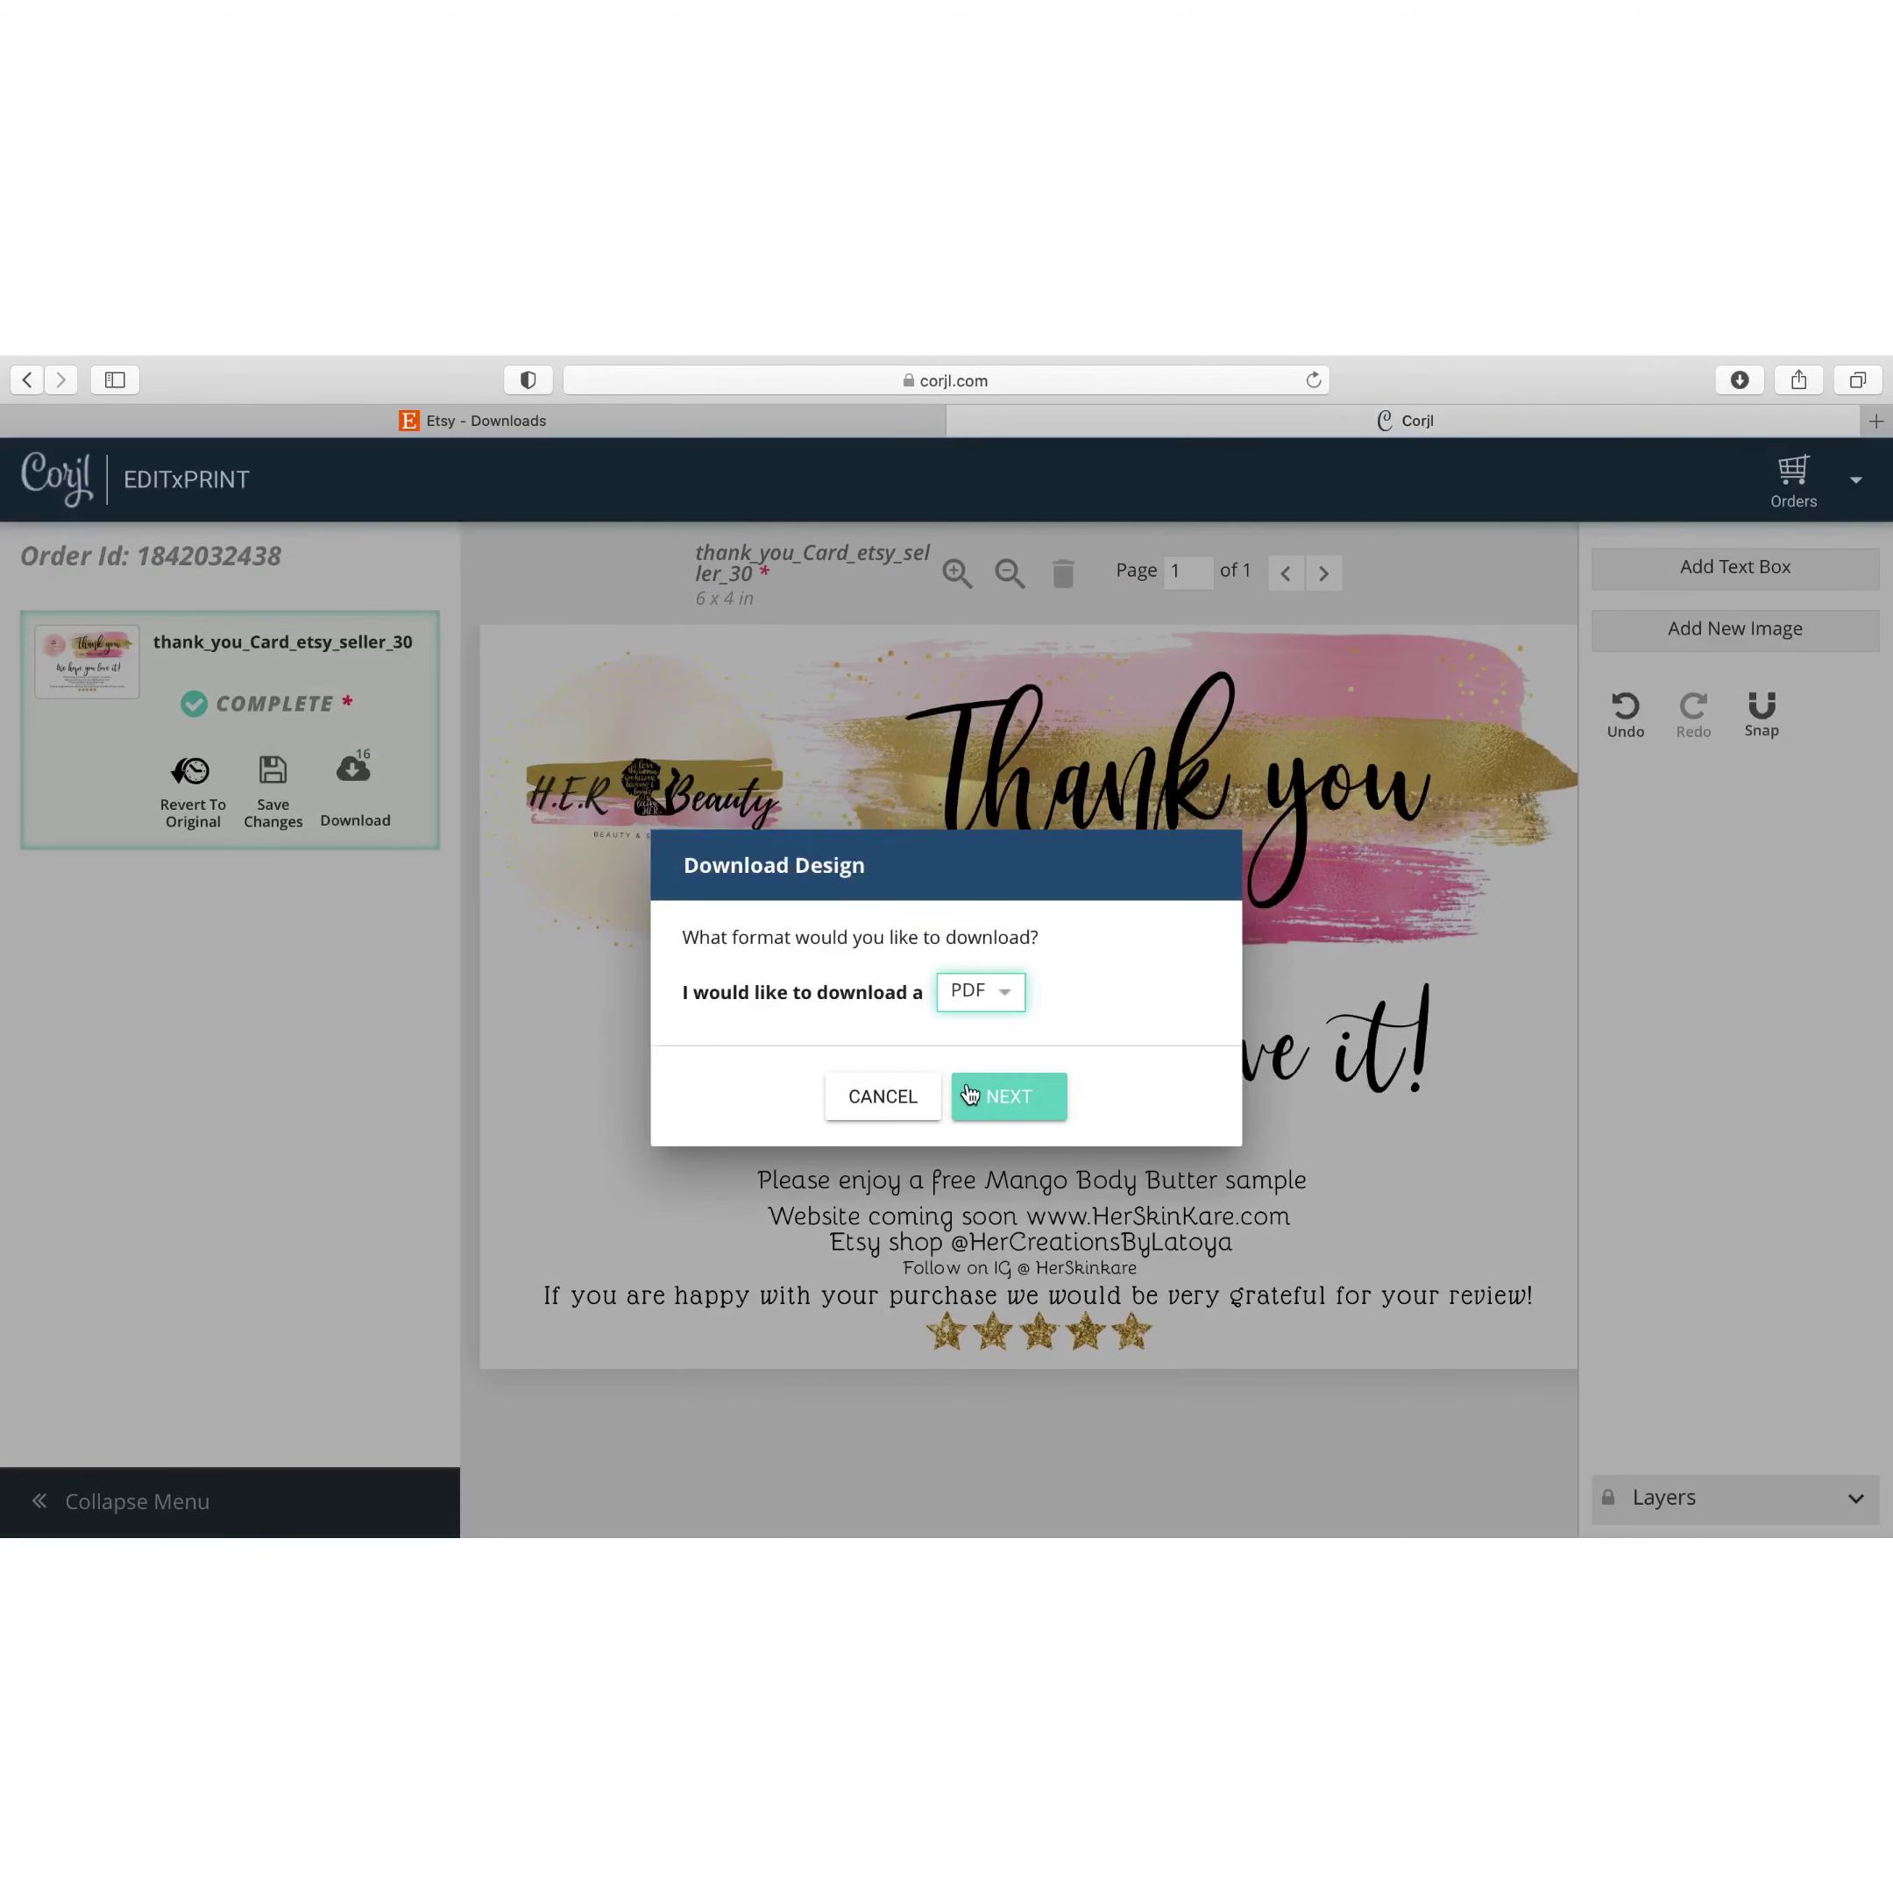
left_click(981, 992)
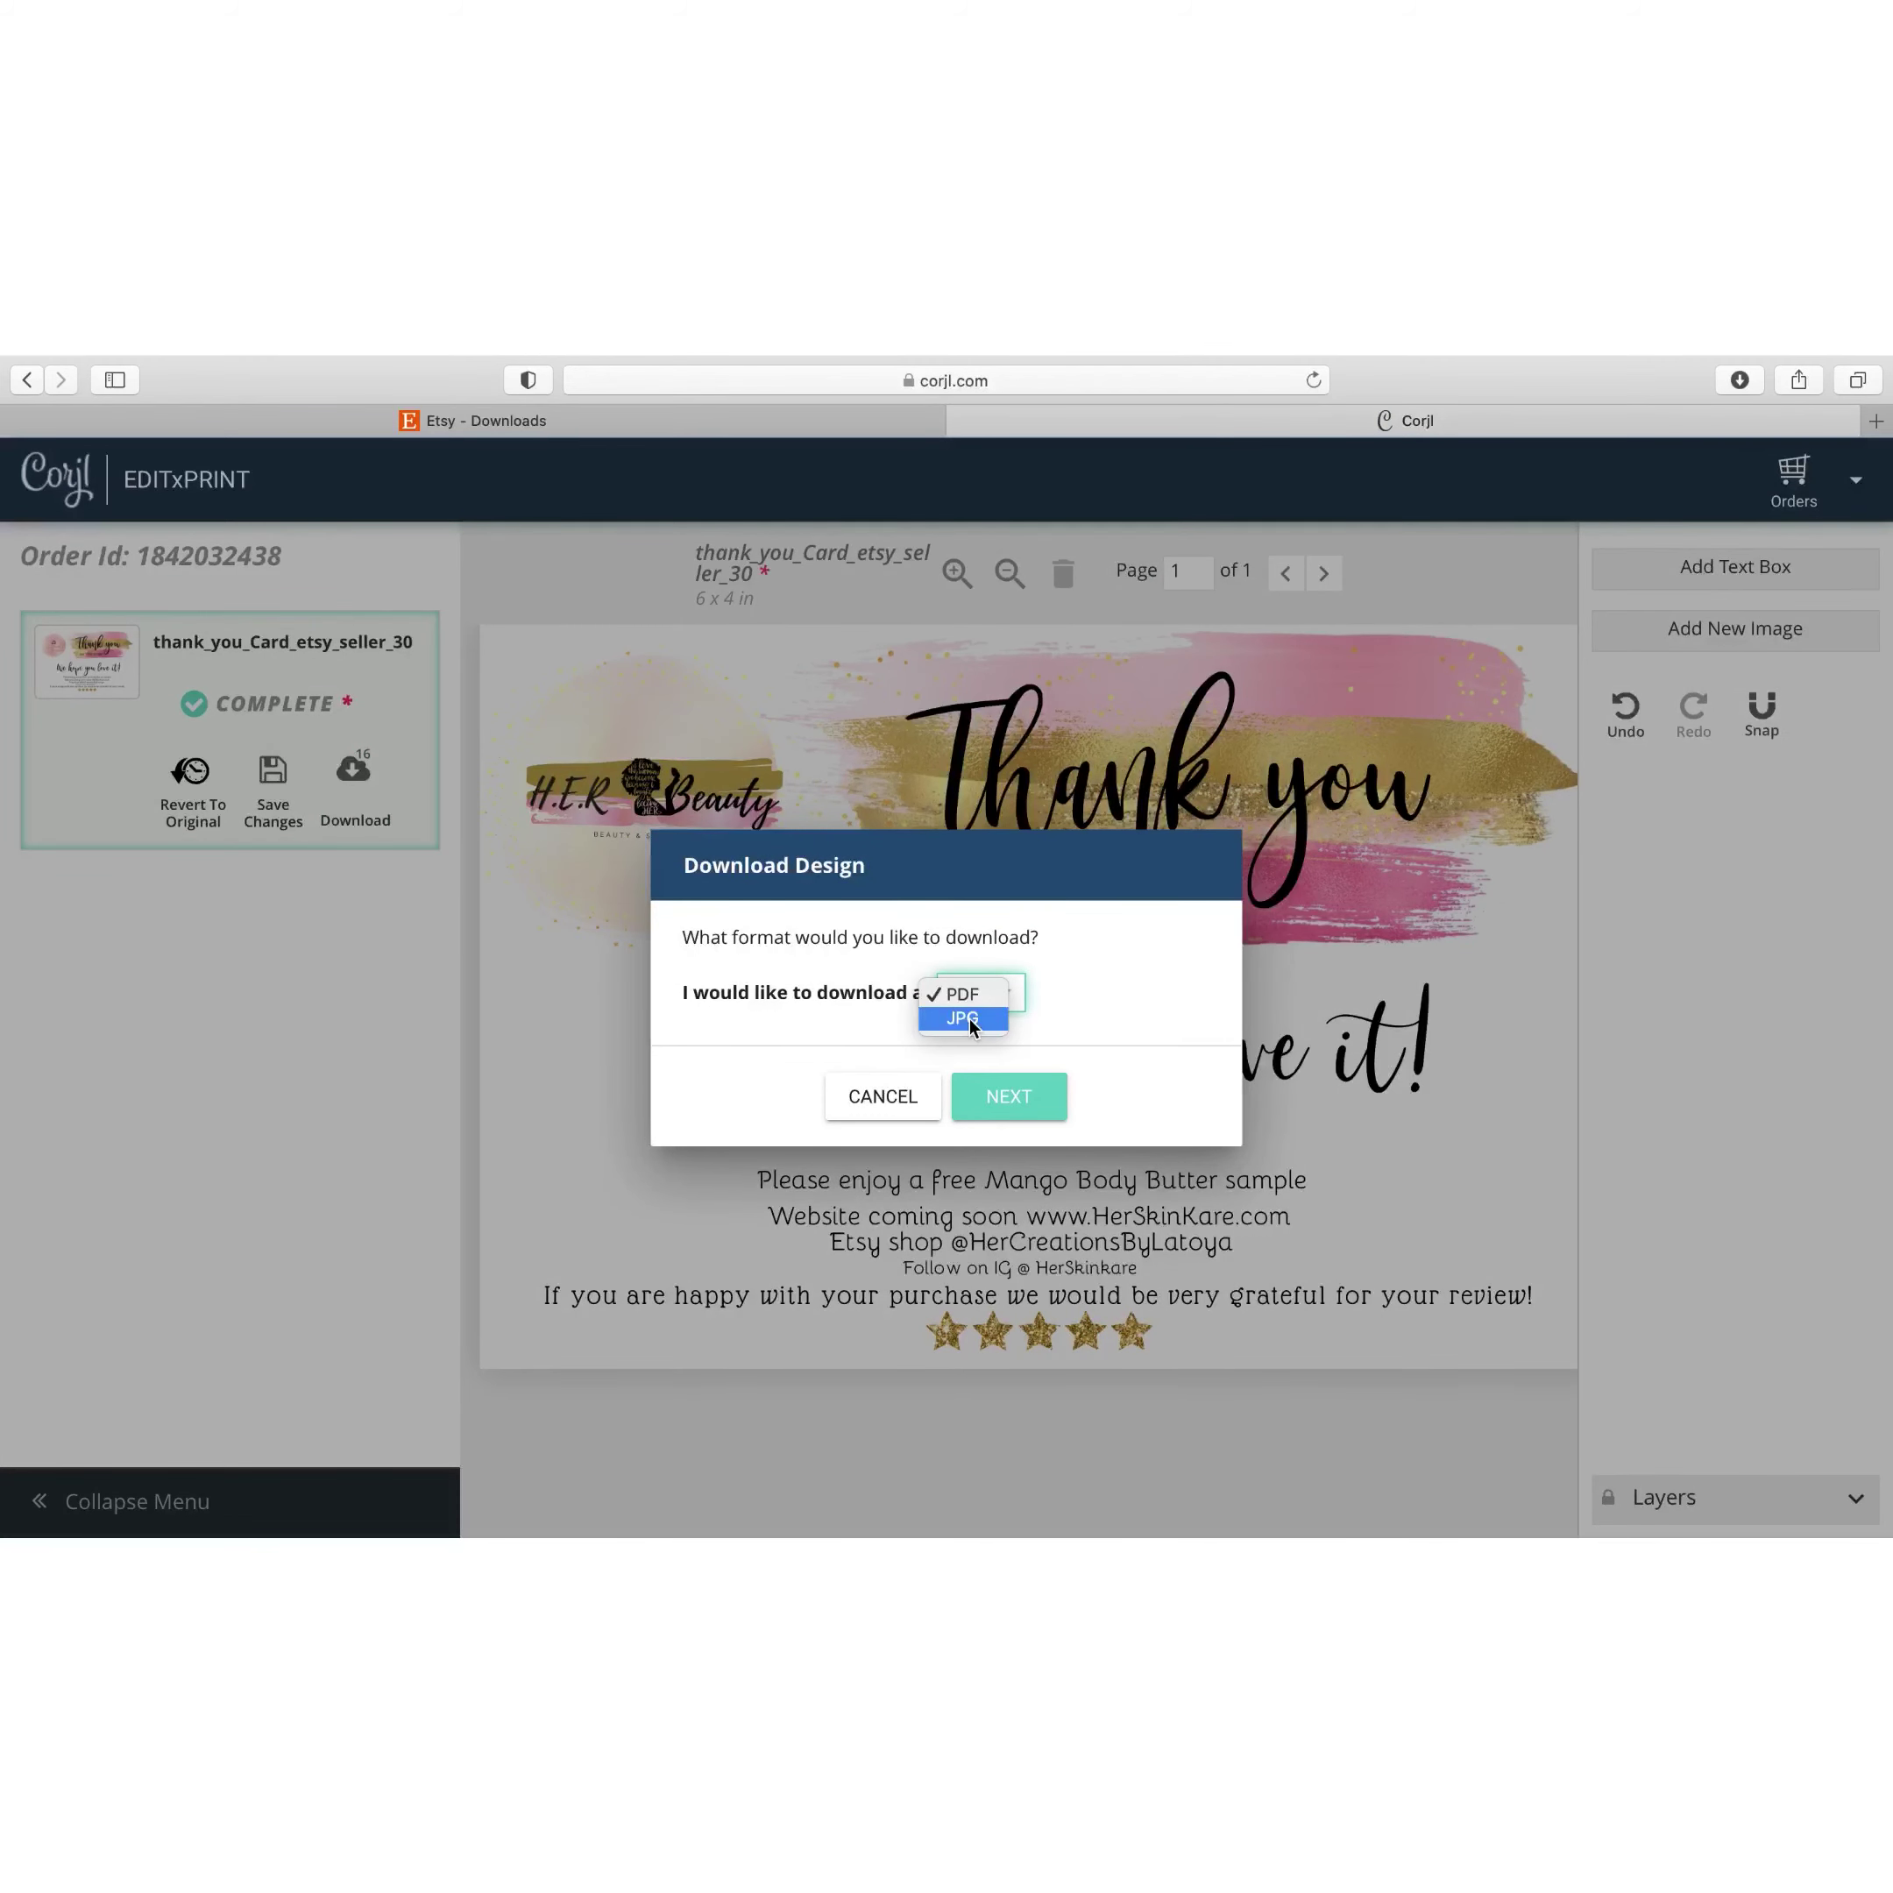
left_click(971, 1020)
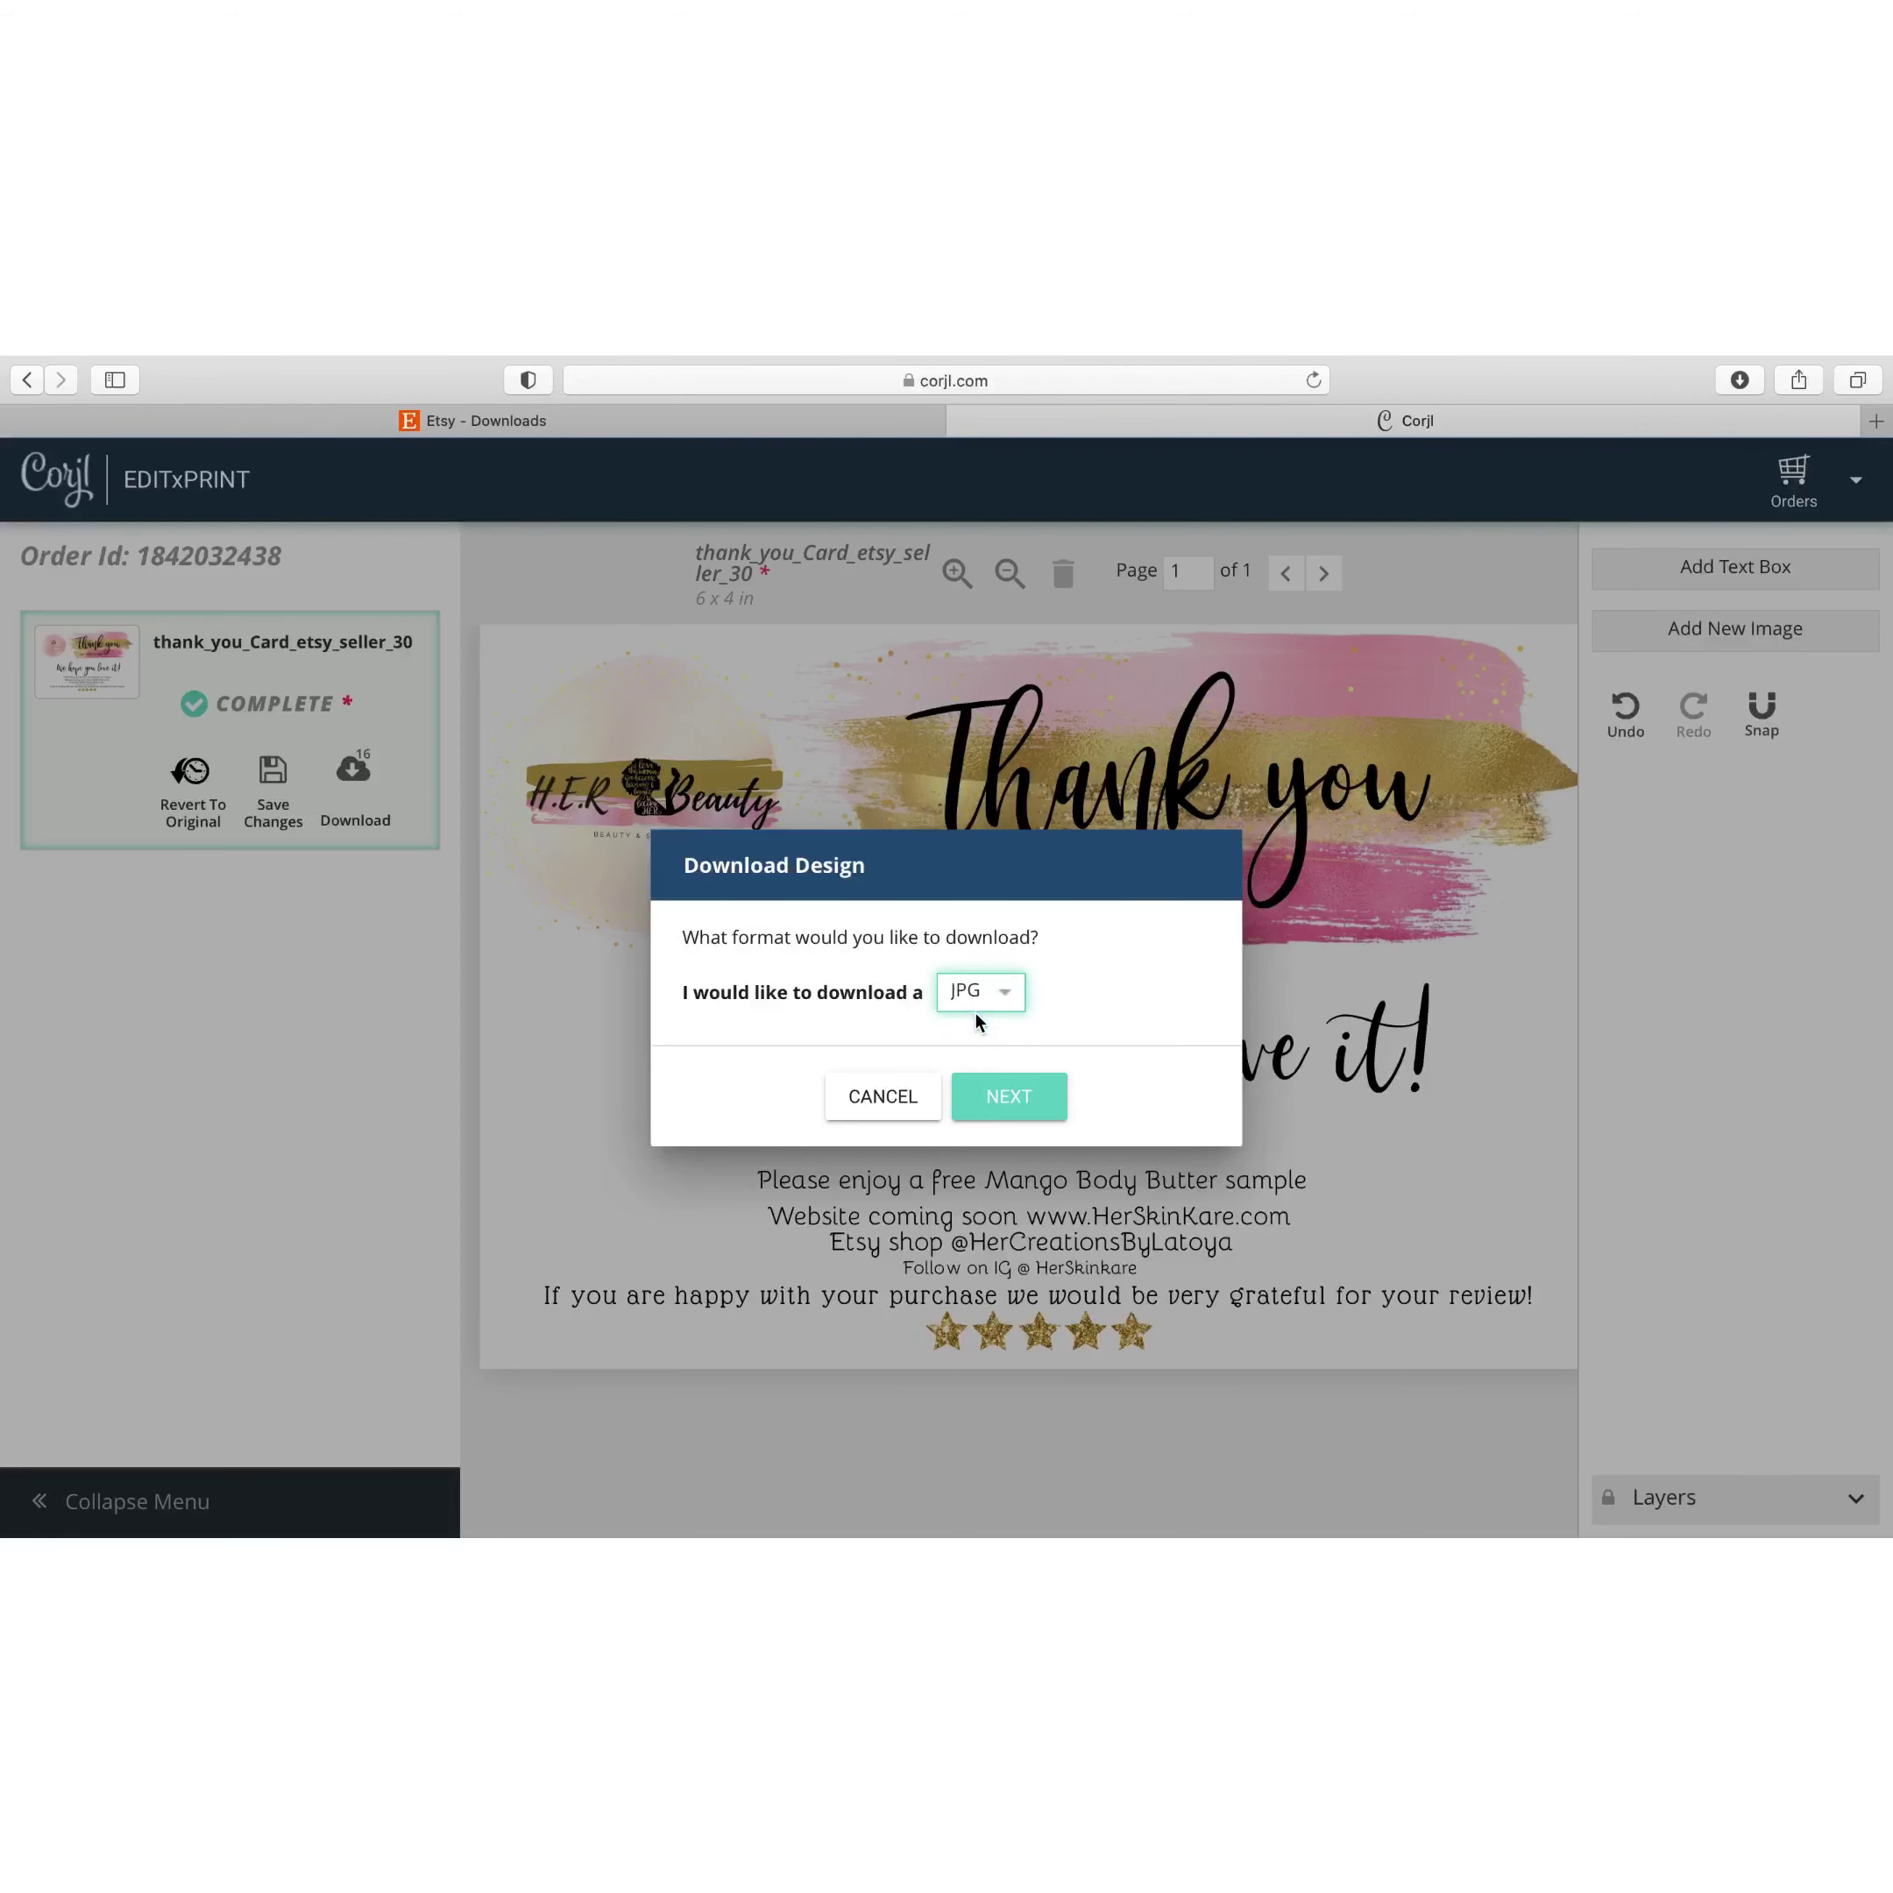
left_click(1006, 1097)
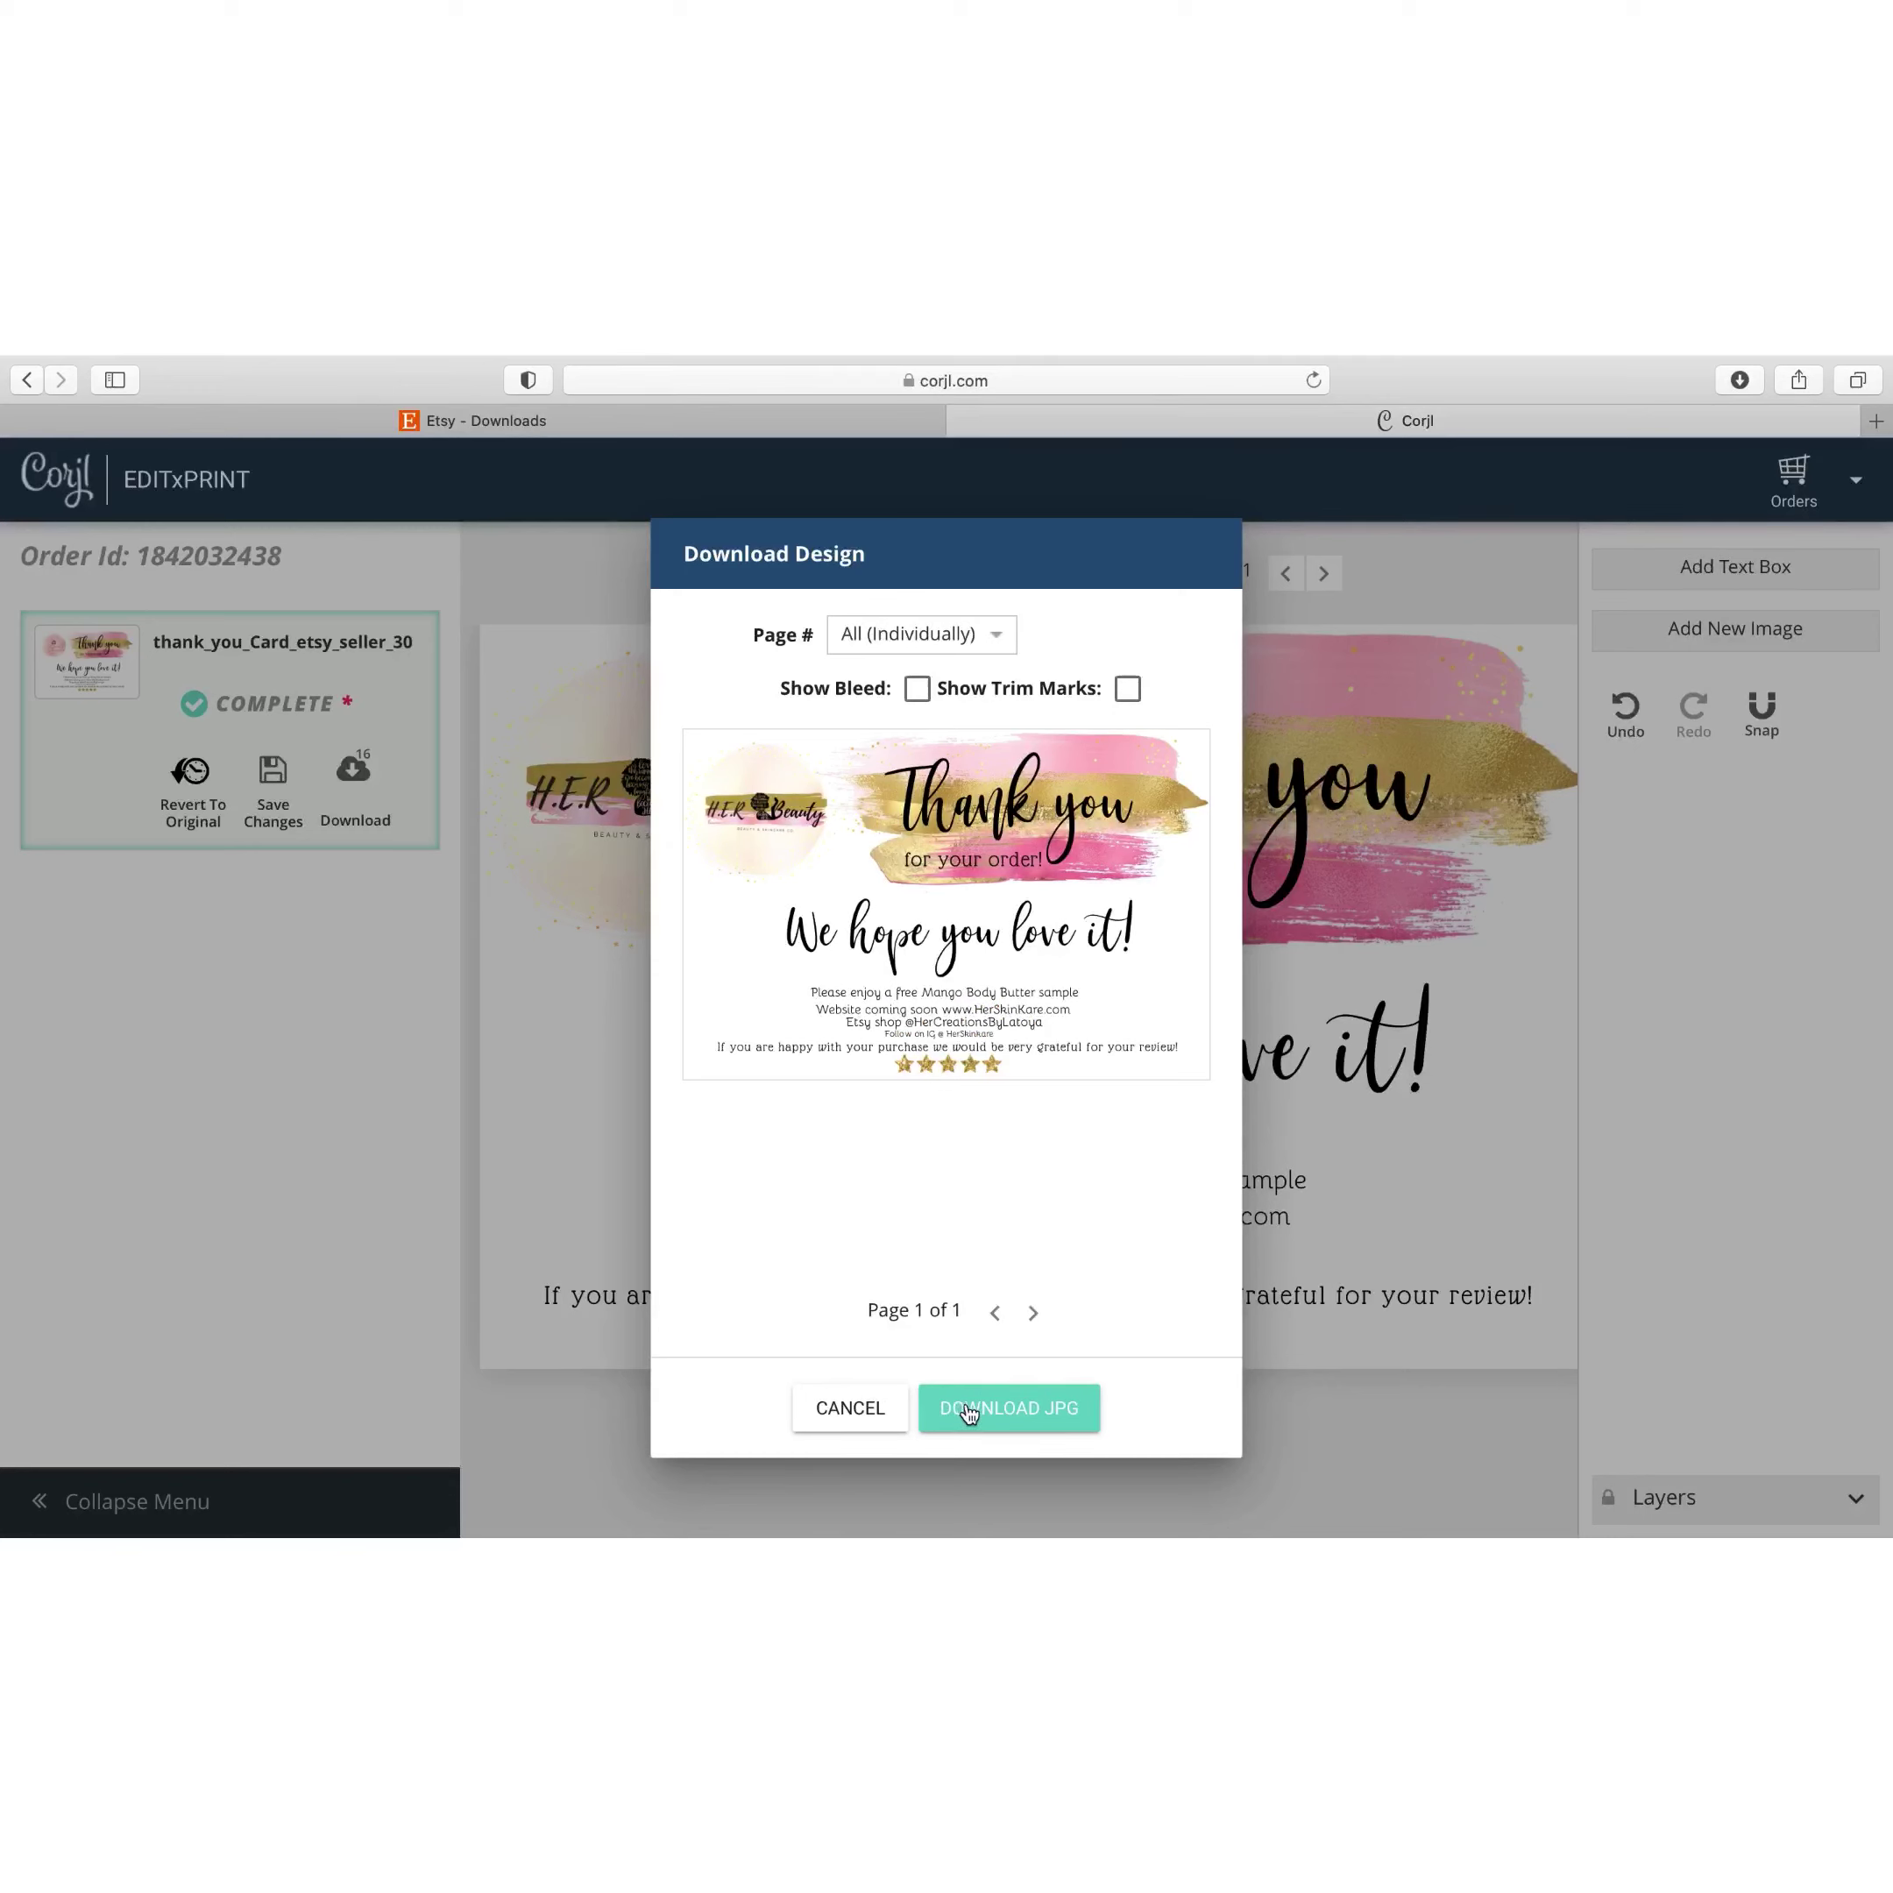
left_click(971, 1412)
left_click(850, 1408)
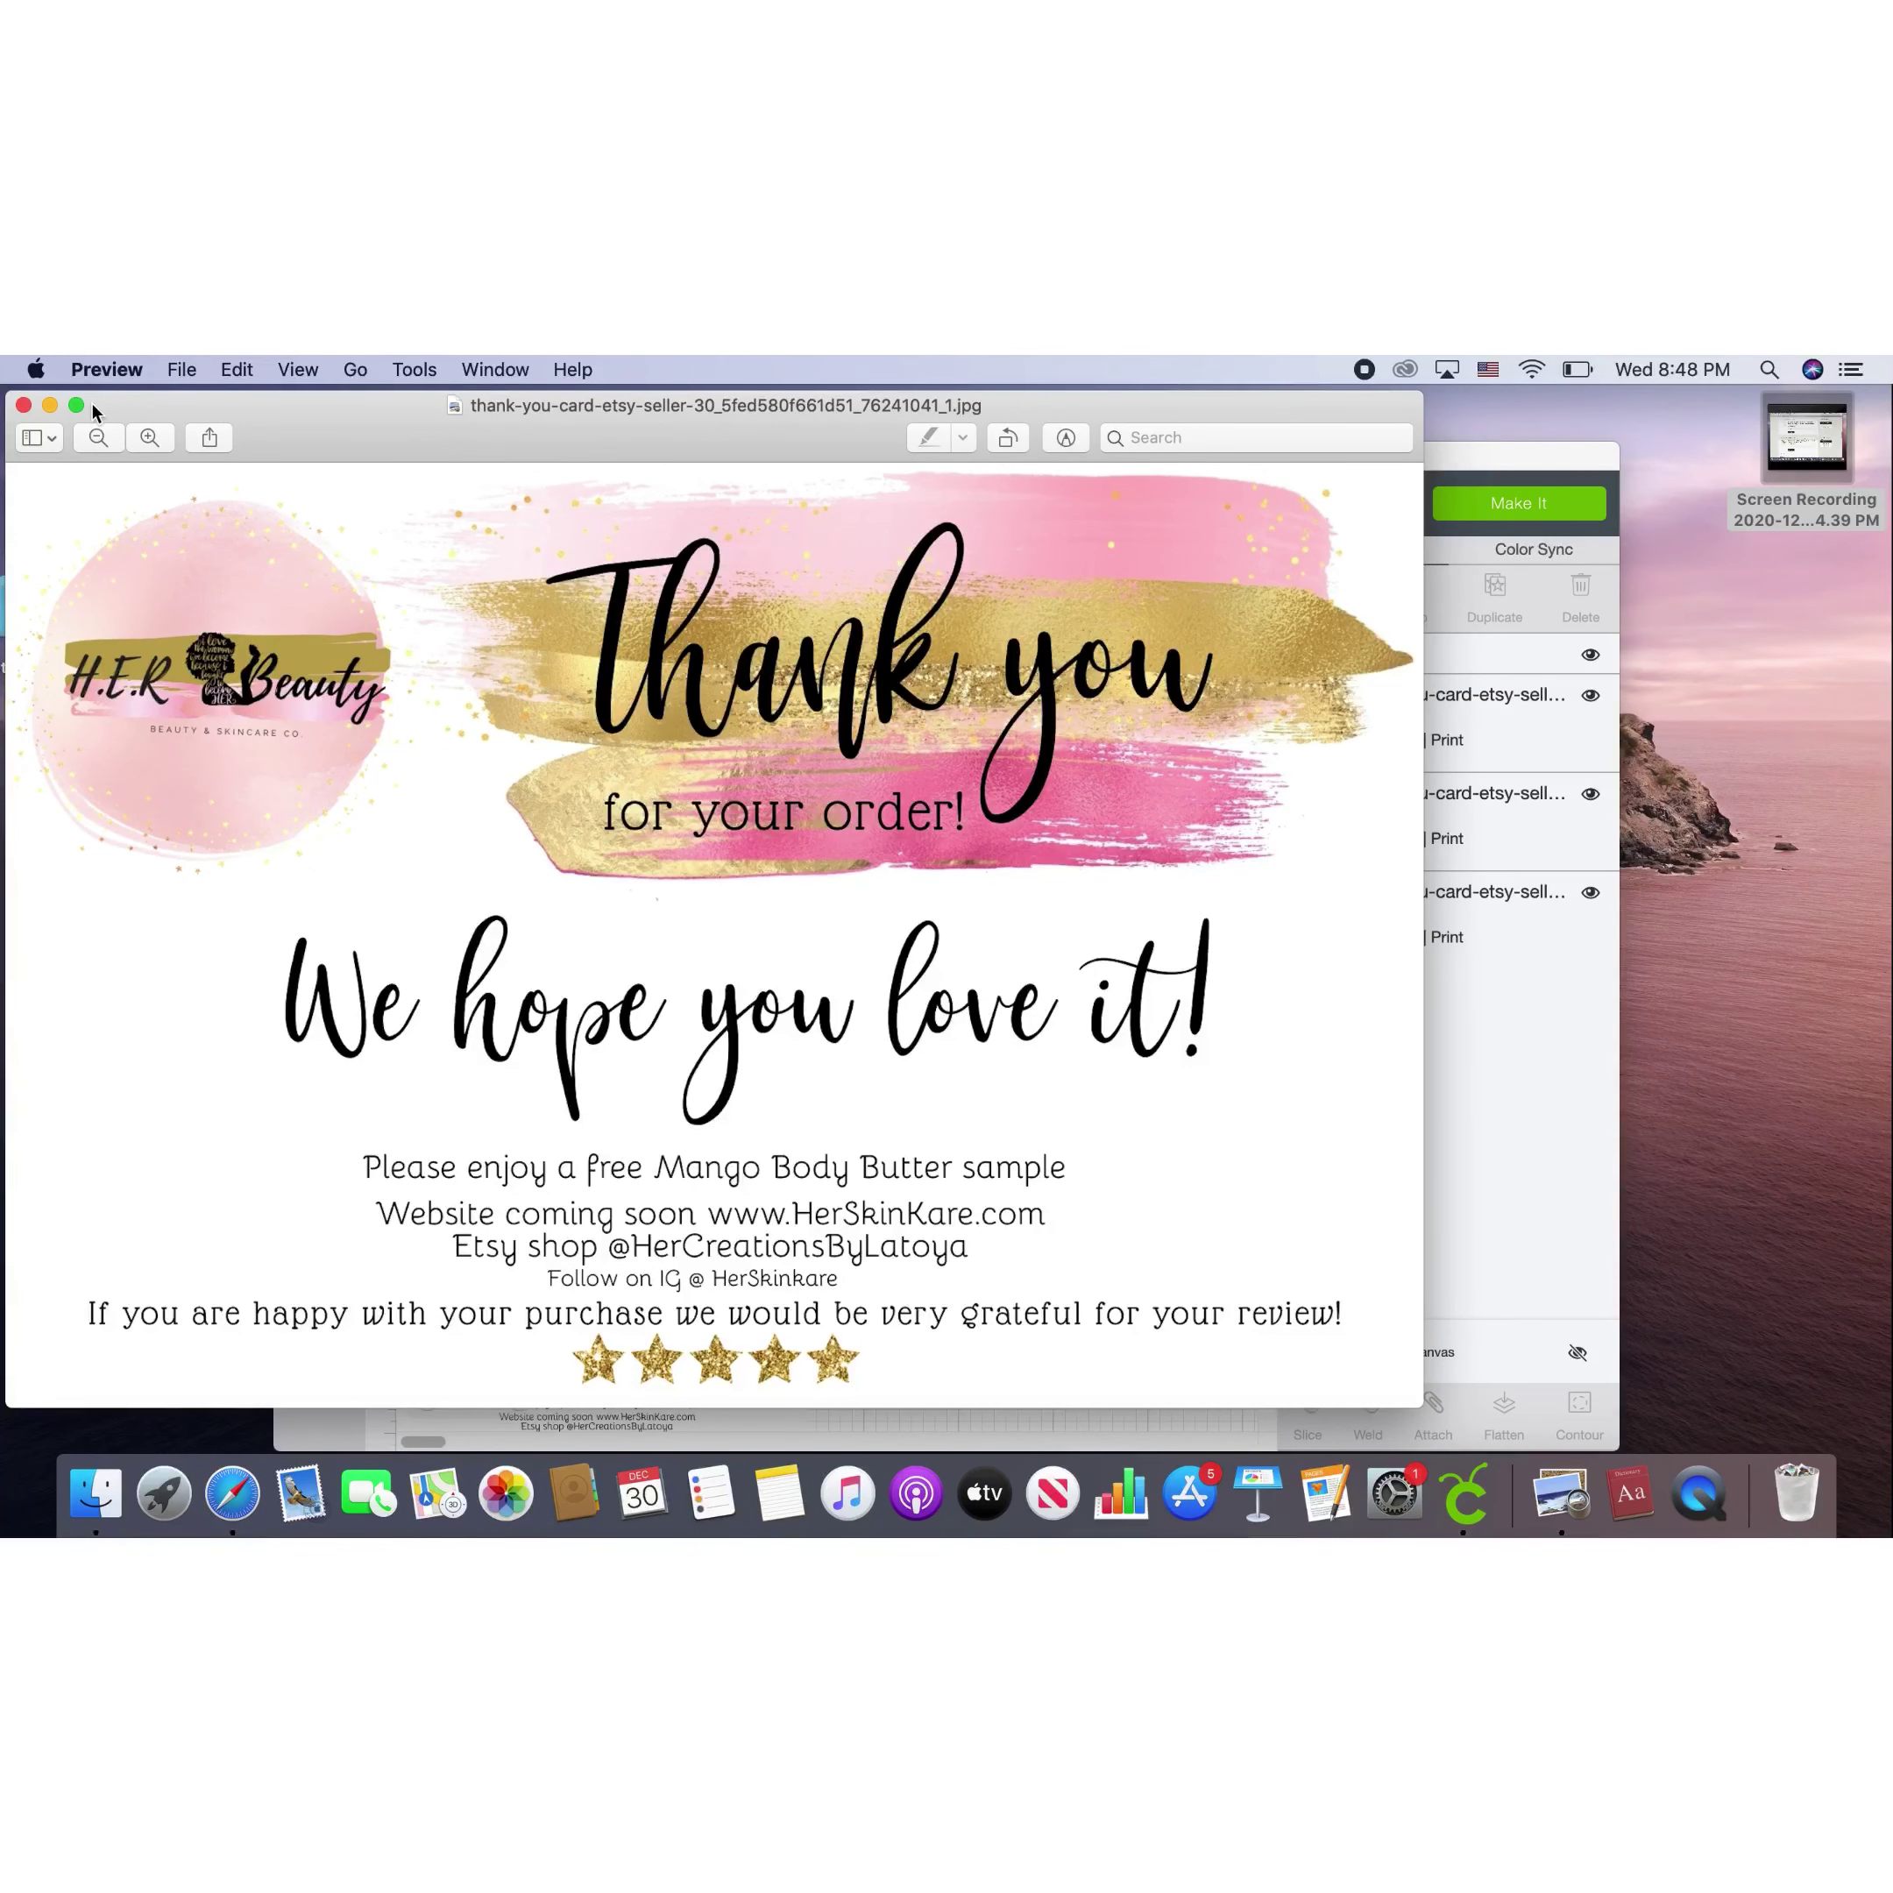
Close the card preview, switch to full-screen Cricut Design Space and start a new project, saving the existing Thank you cads project
left_click(23, 405)
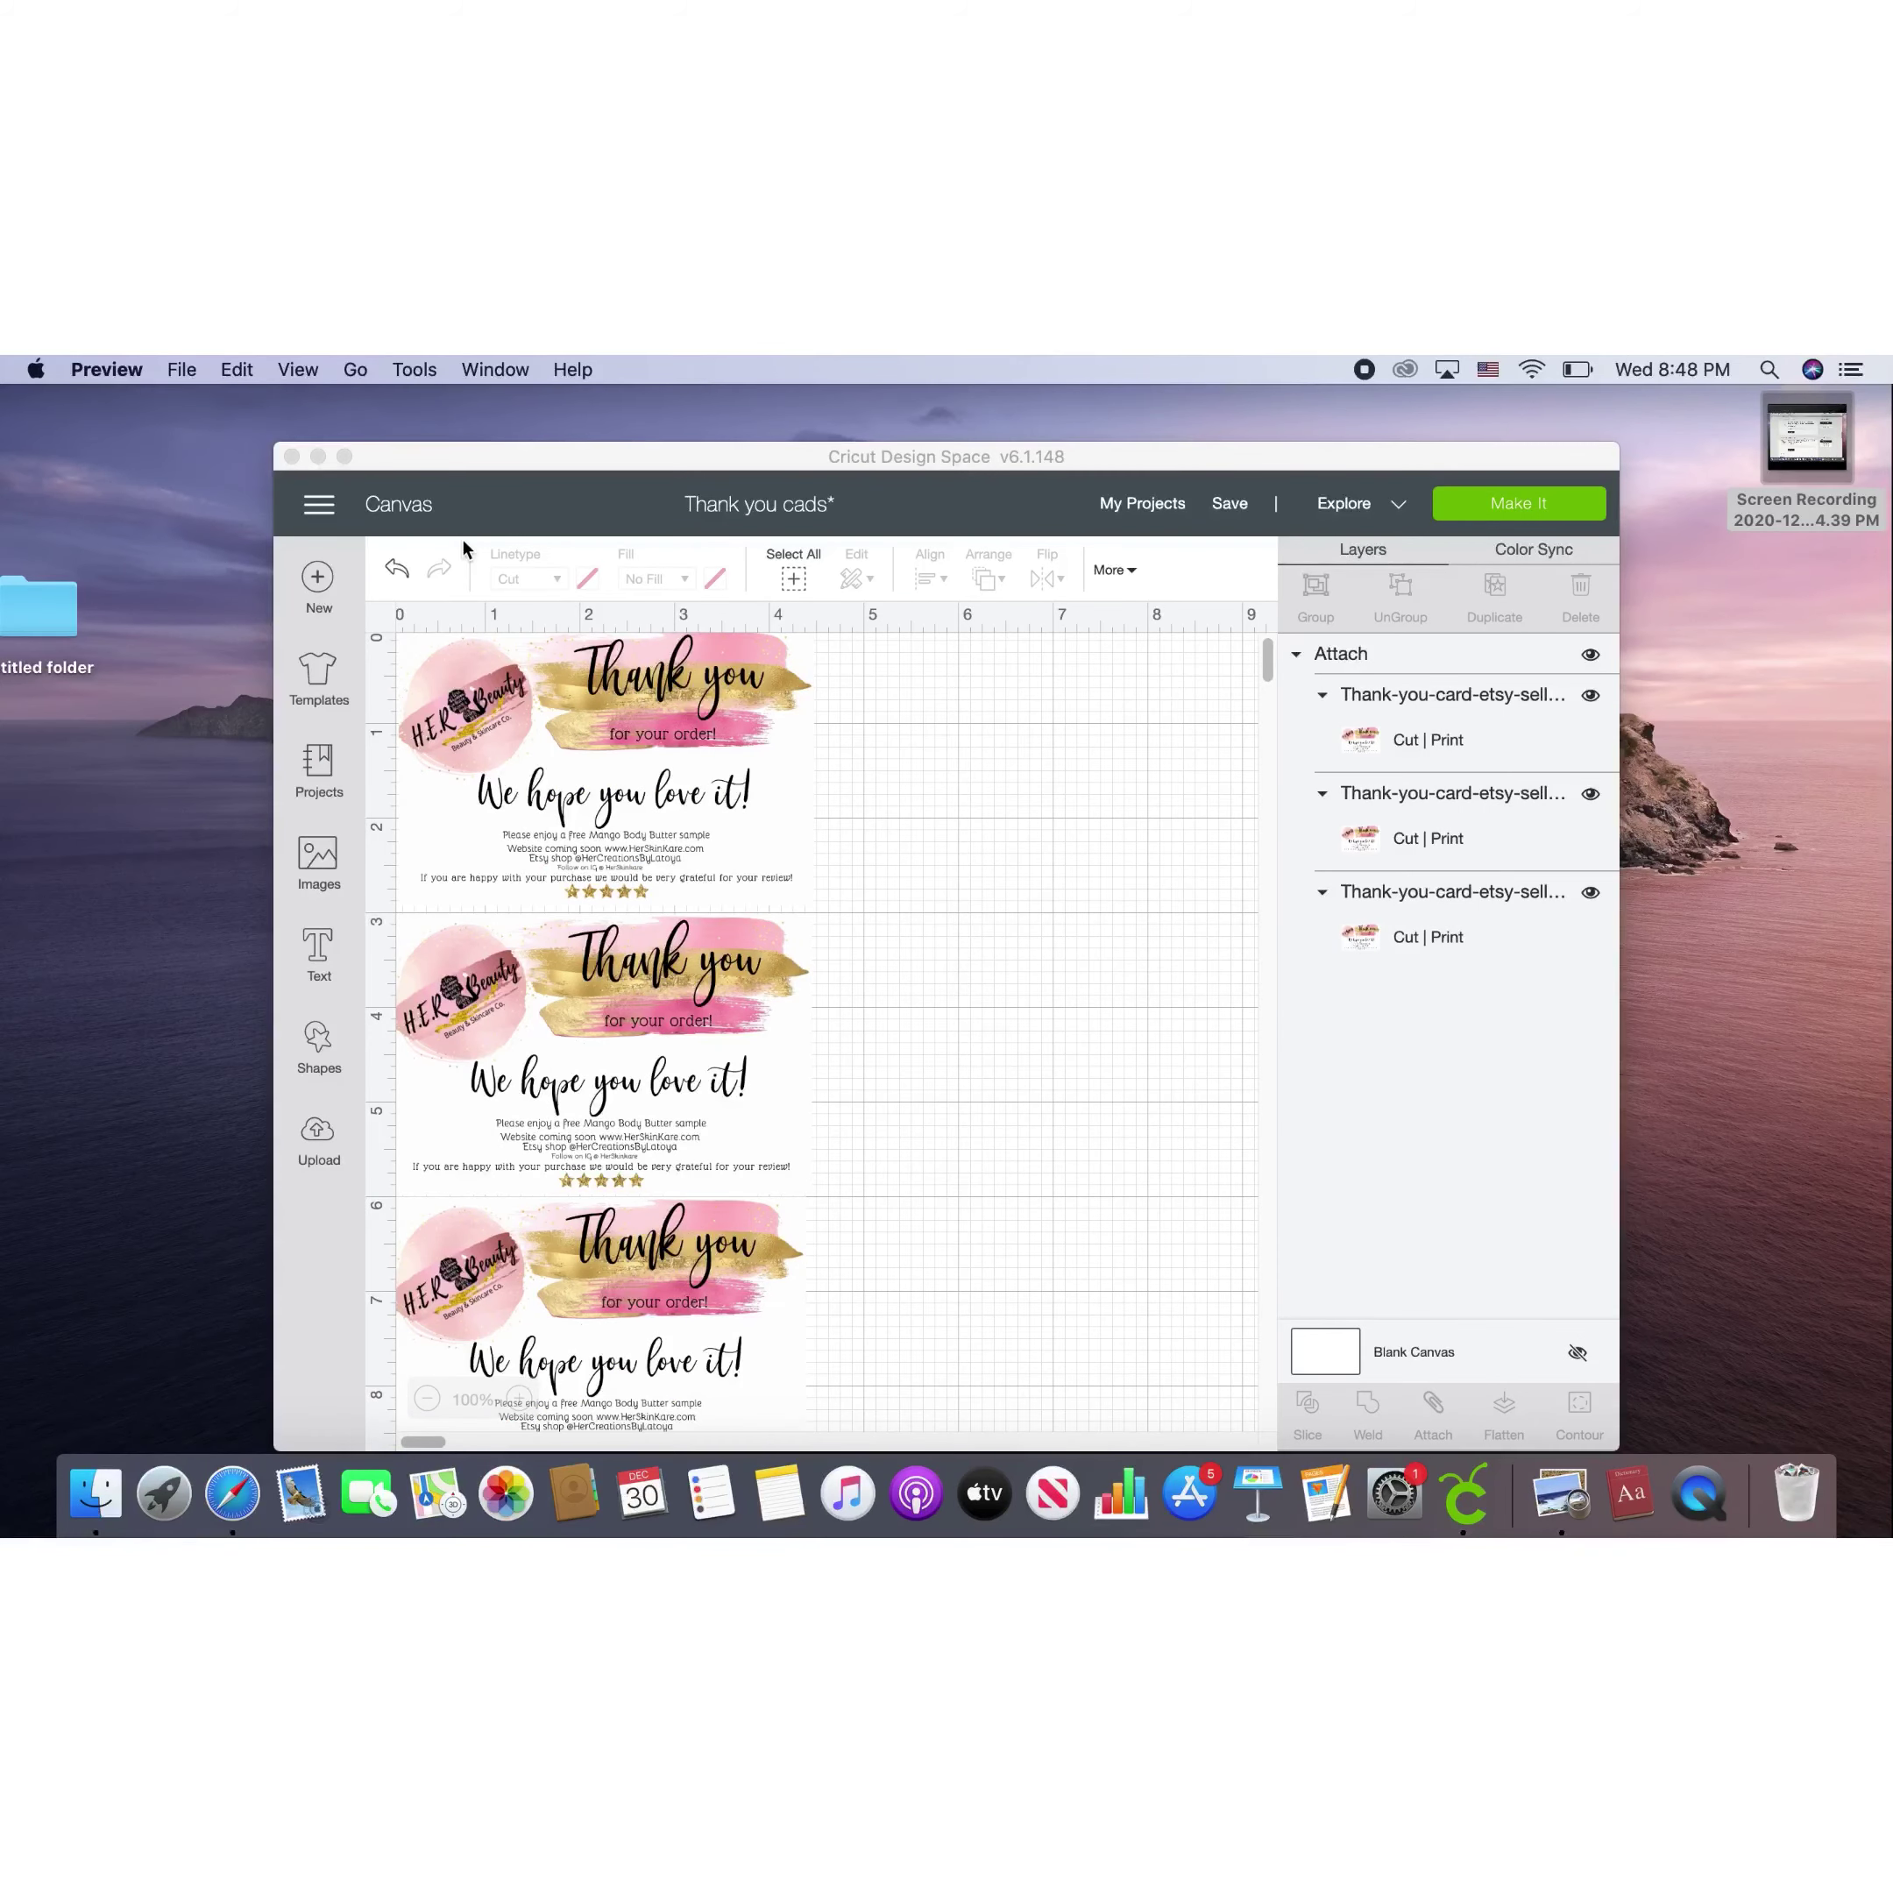
left_click(344, 456)
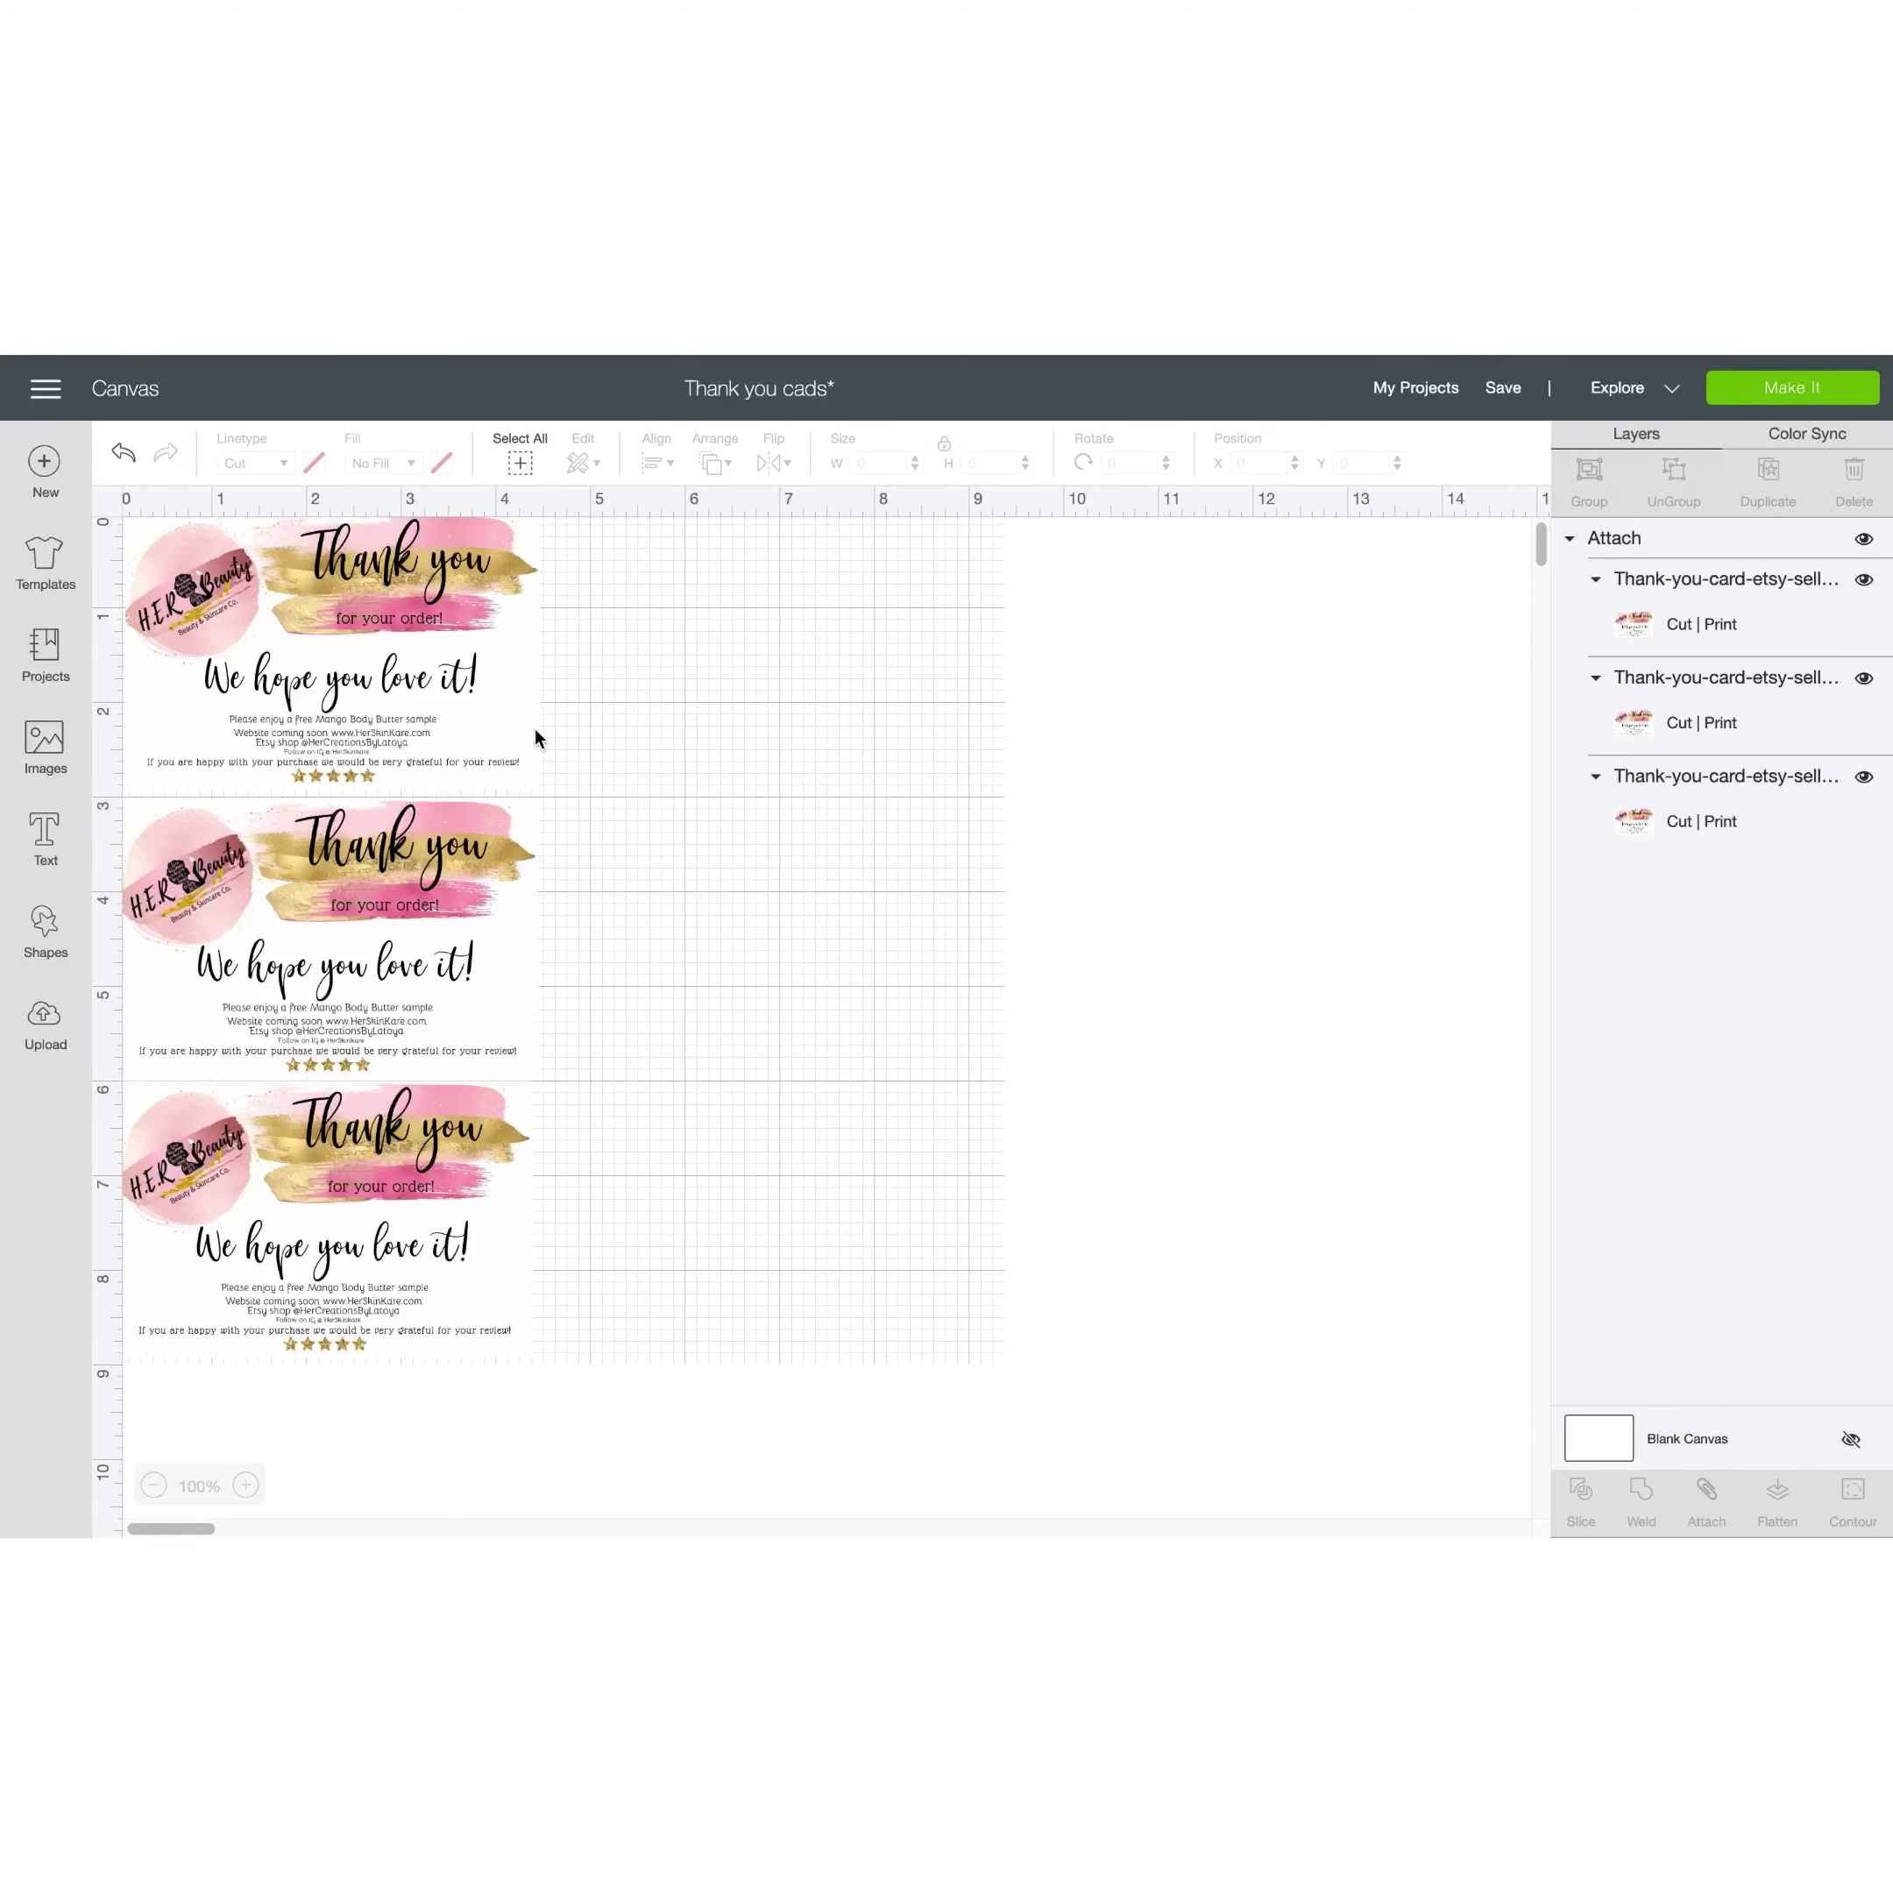
left_click(43, 463)
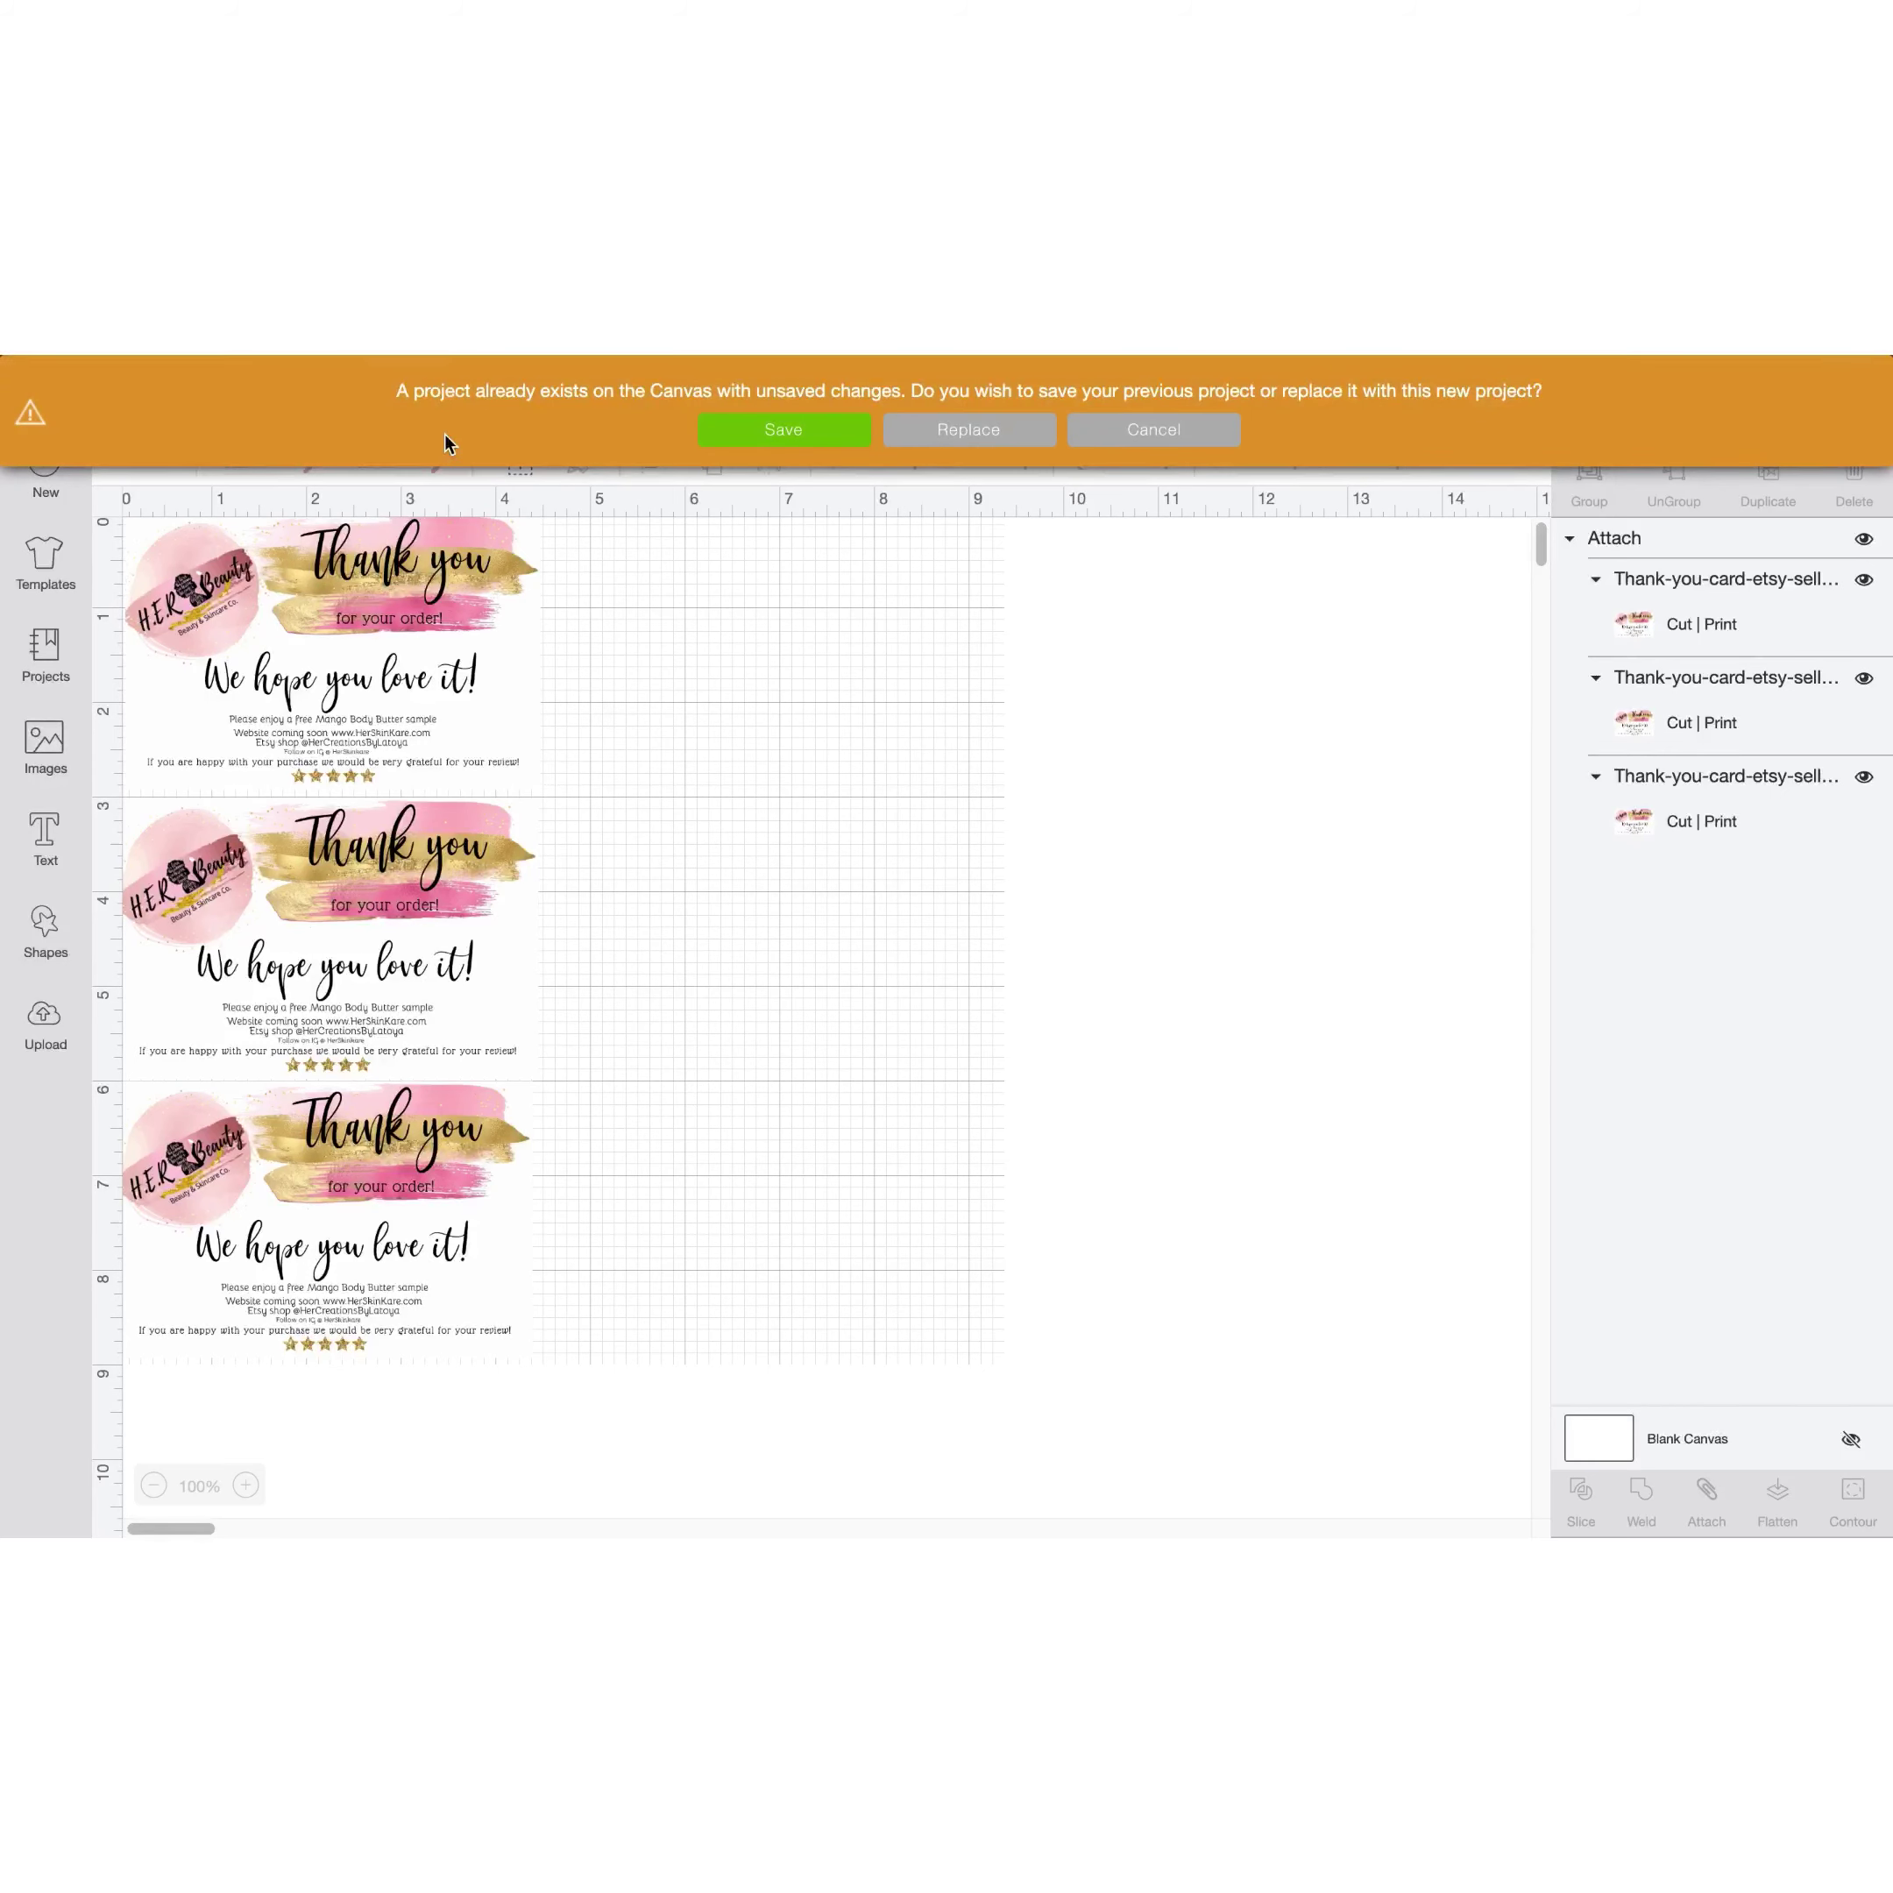
left_click(760, 430)
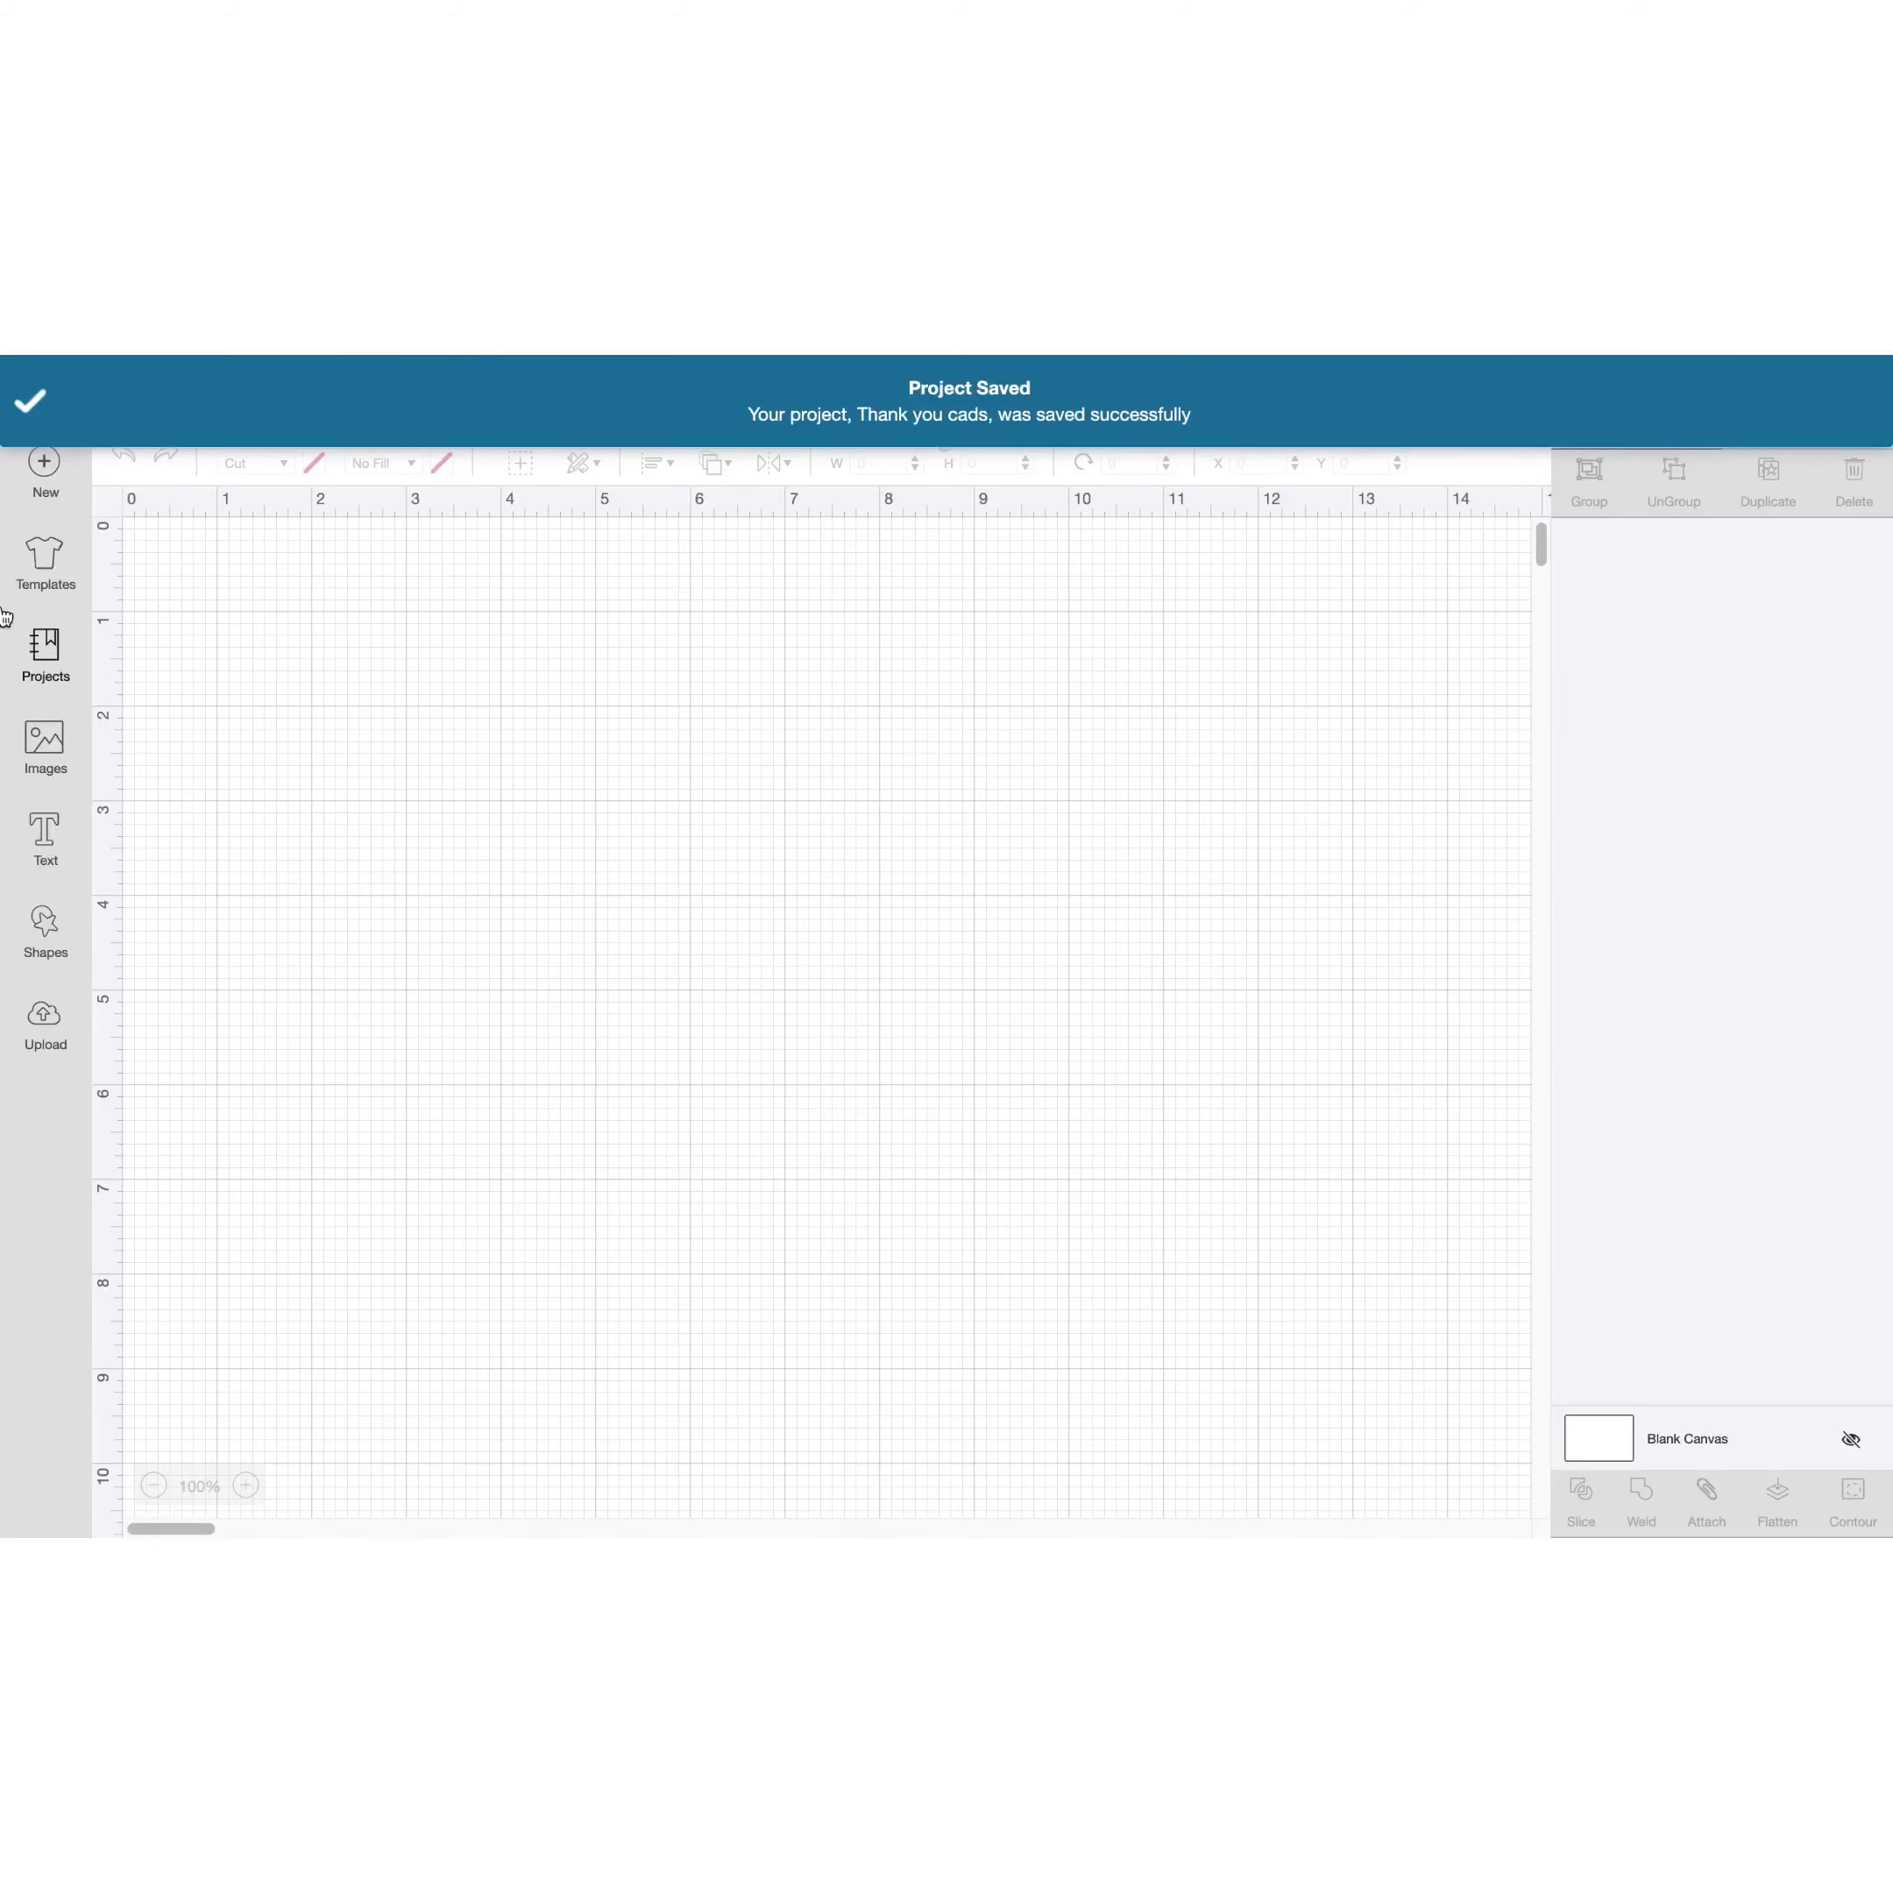
Upload the newest thank-you-card-etsy JPG image from the Downloads folder
left_click(43, 1033)
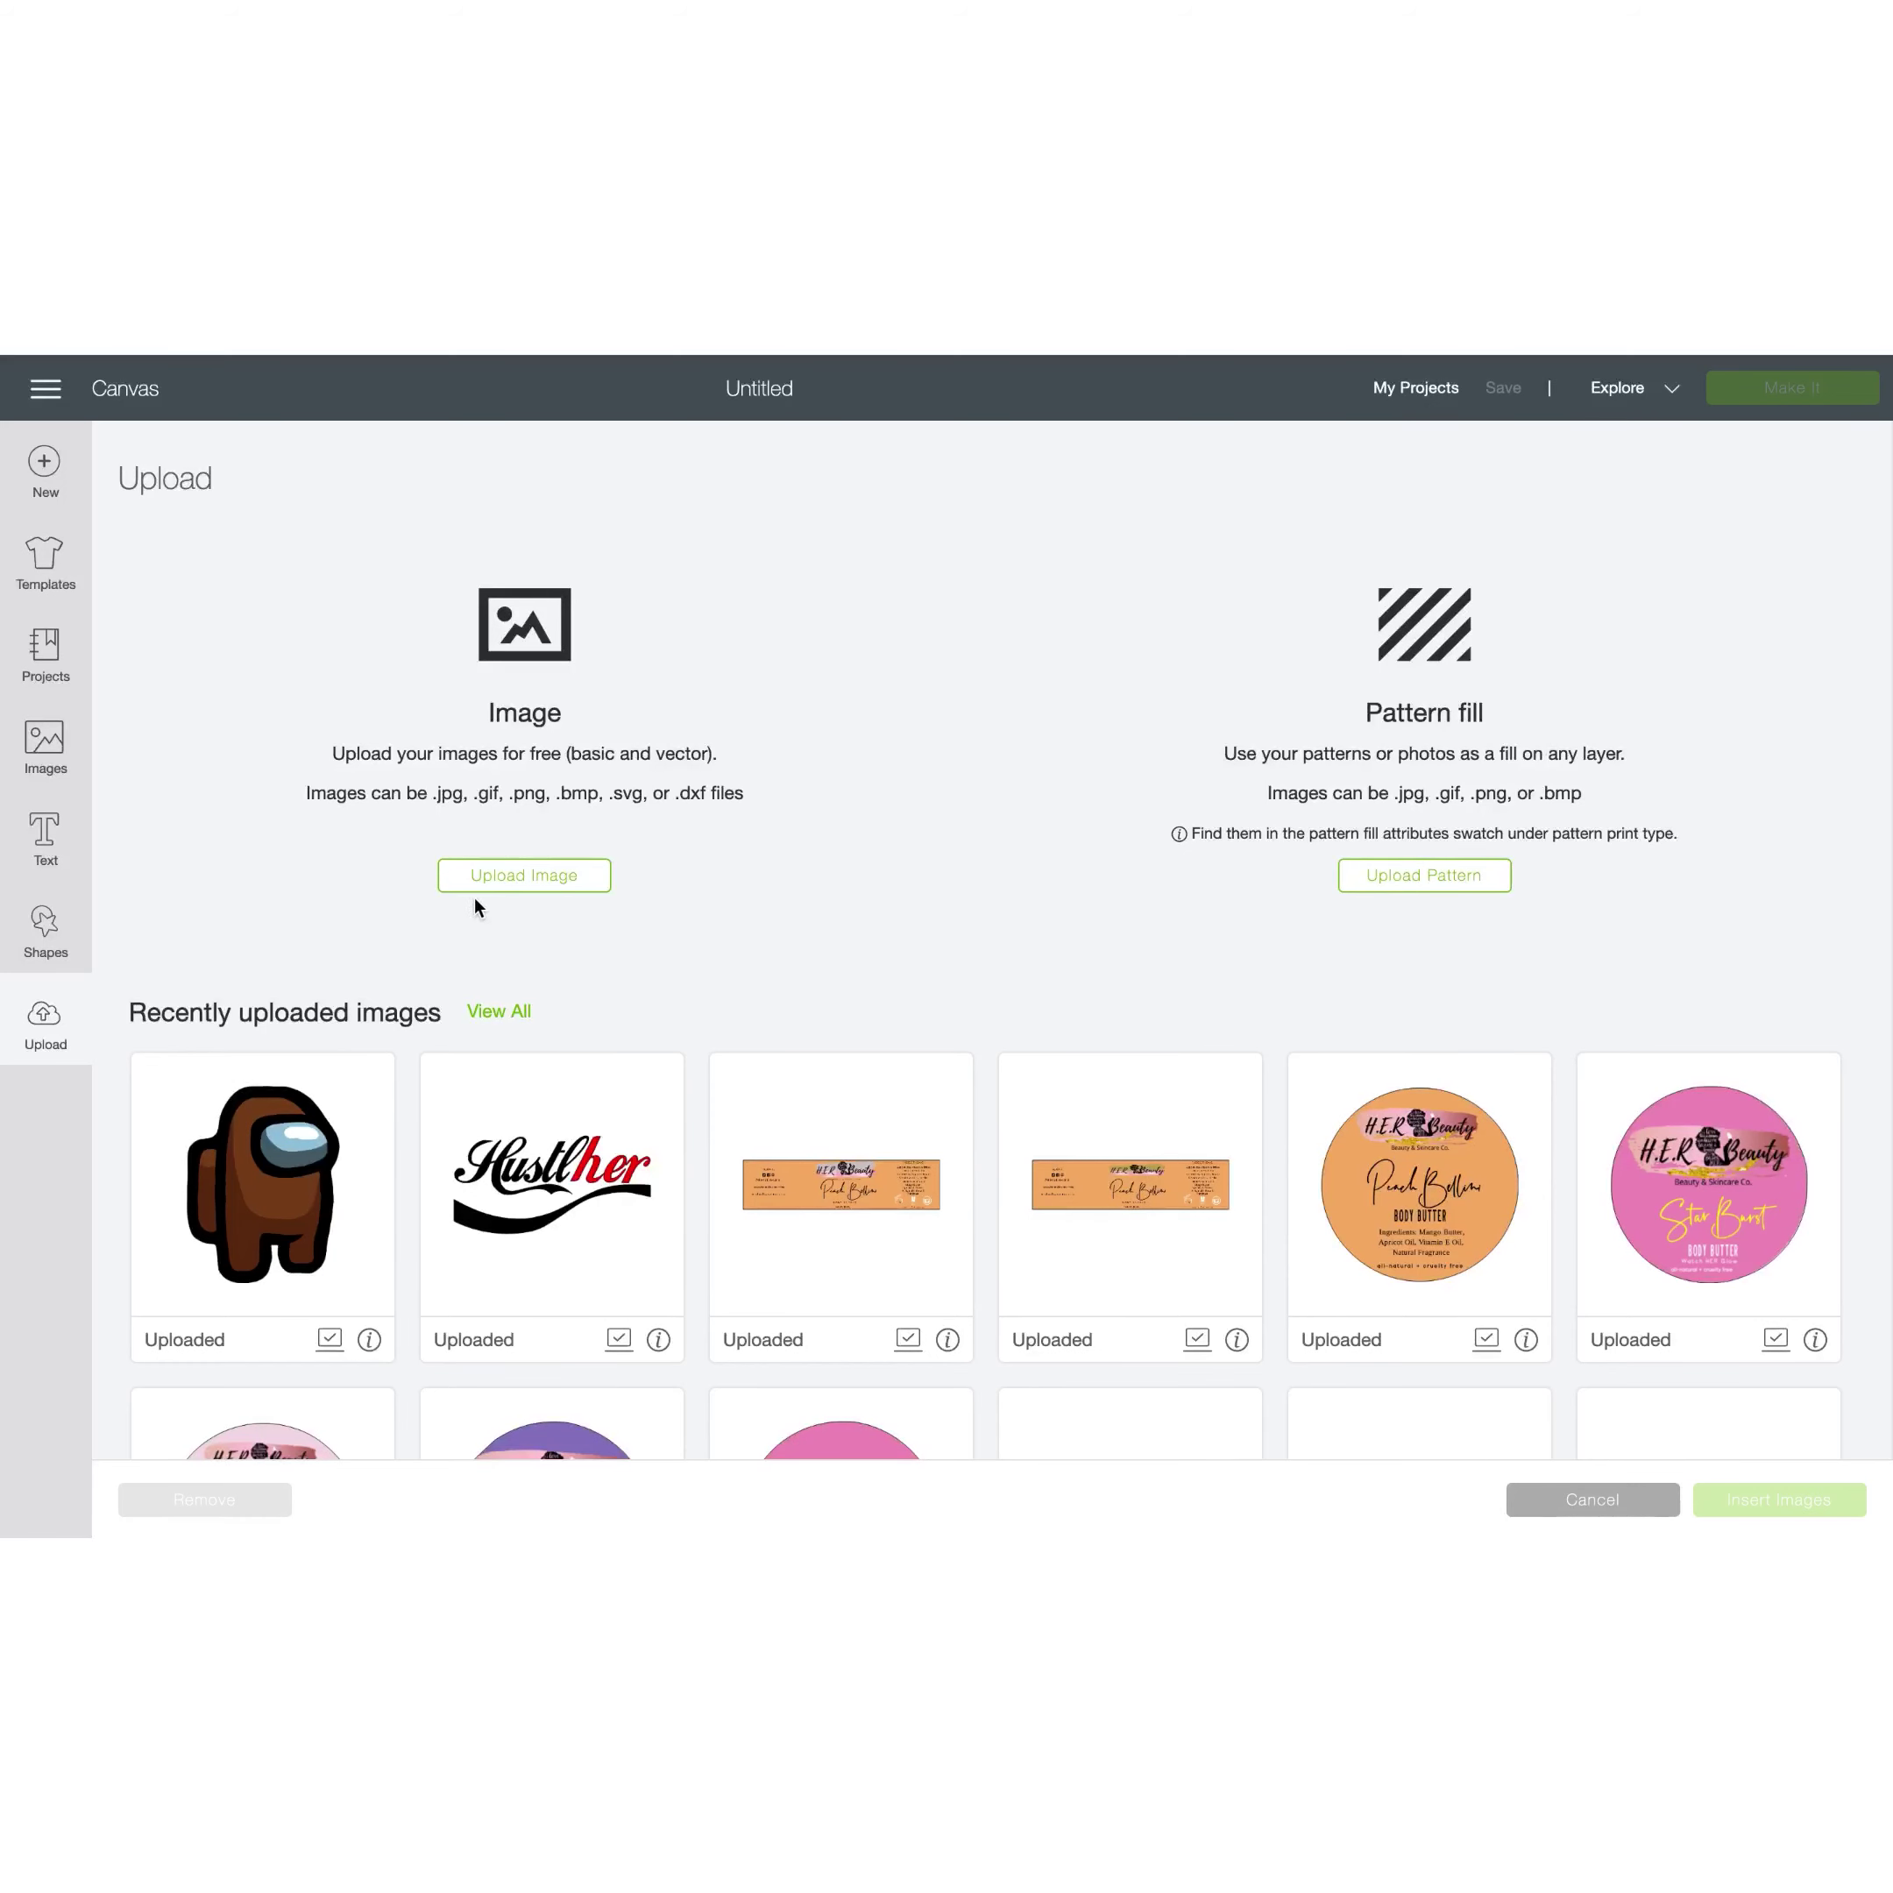
left_click(516, 880)
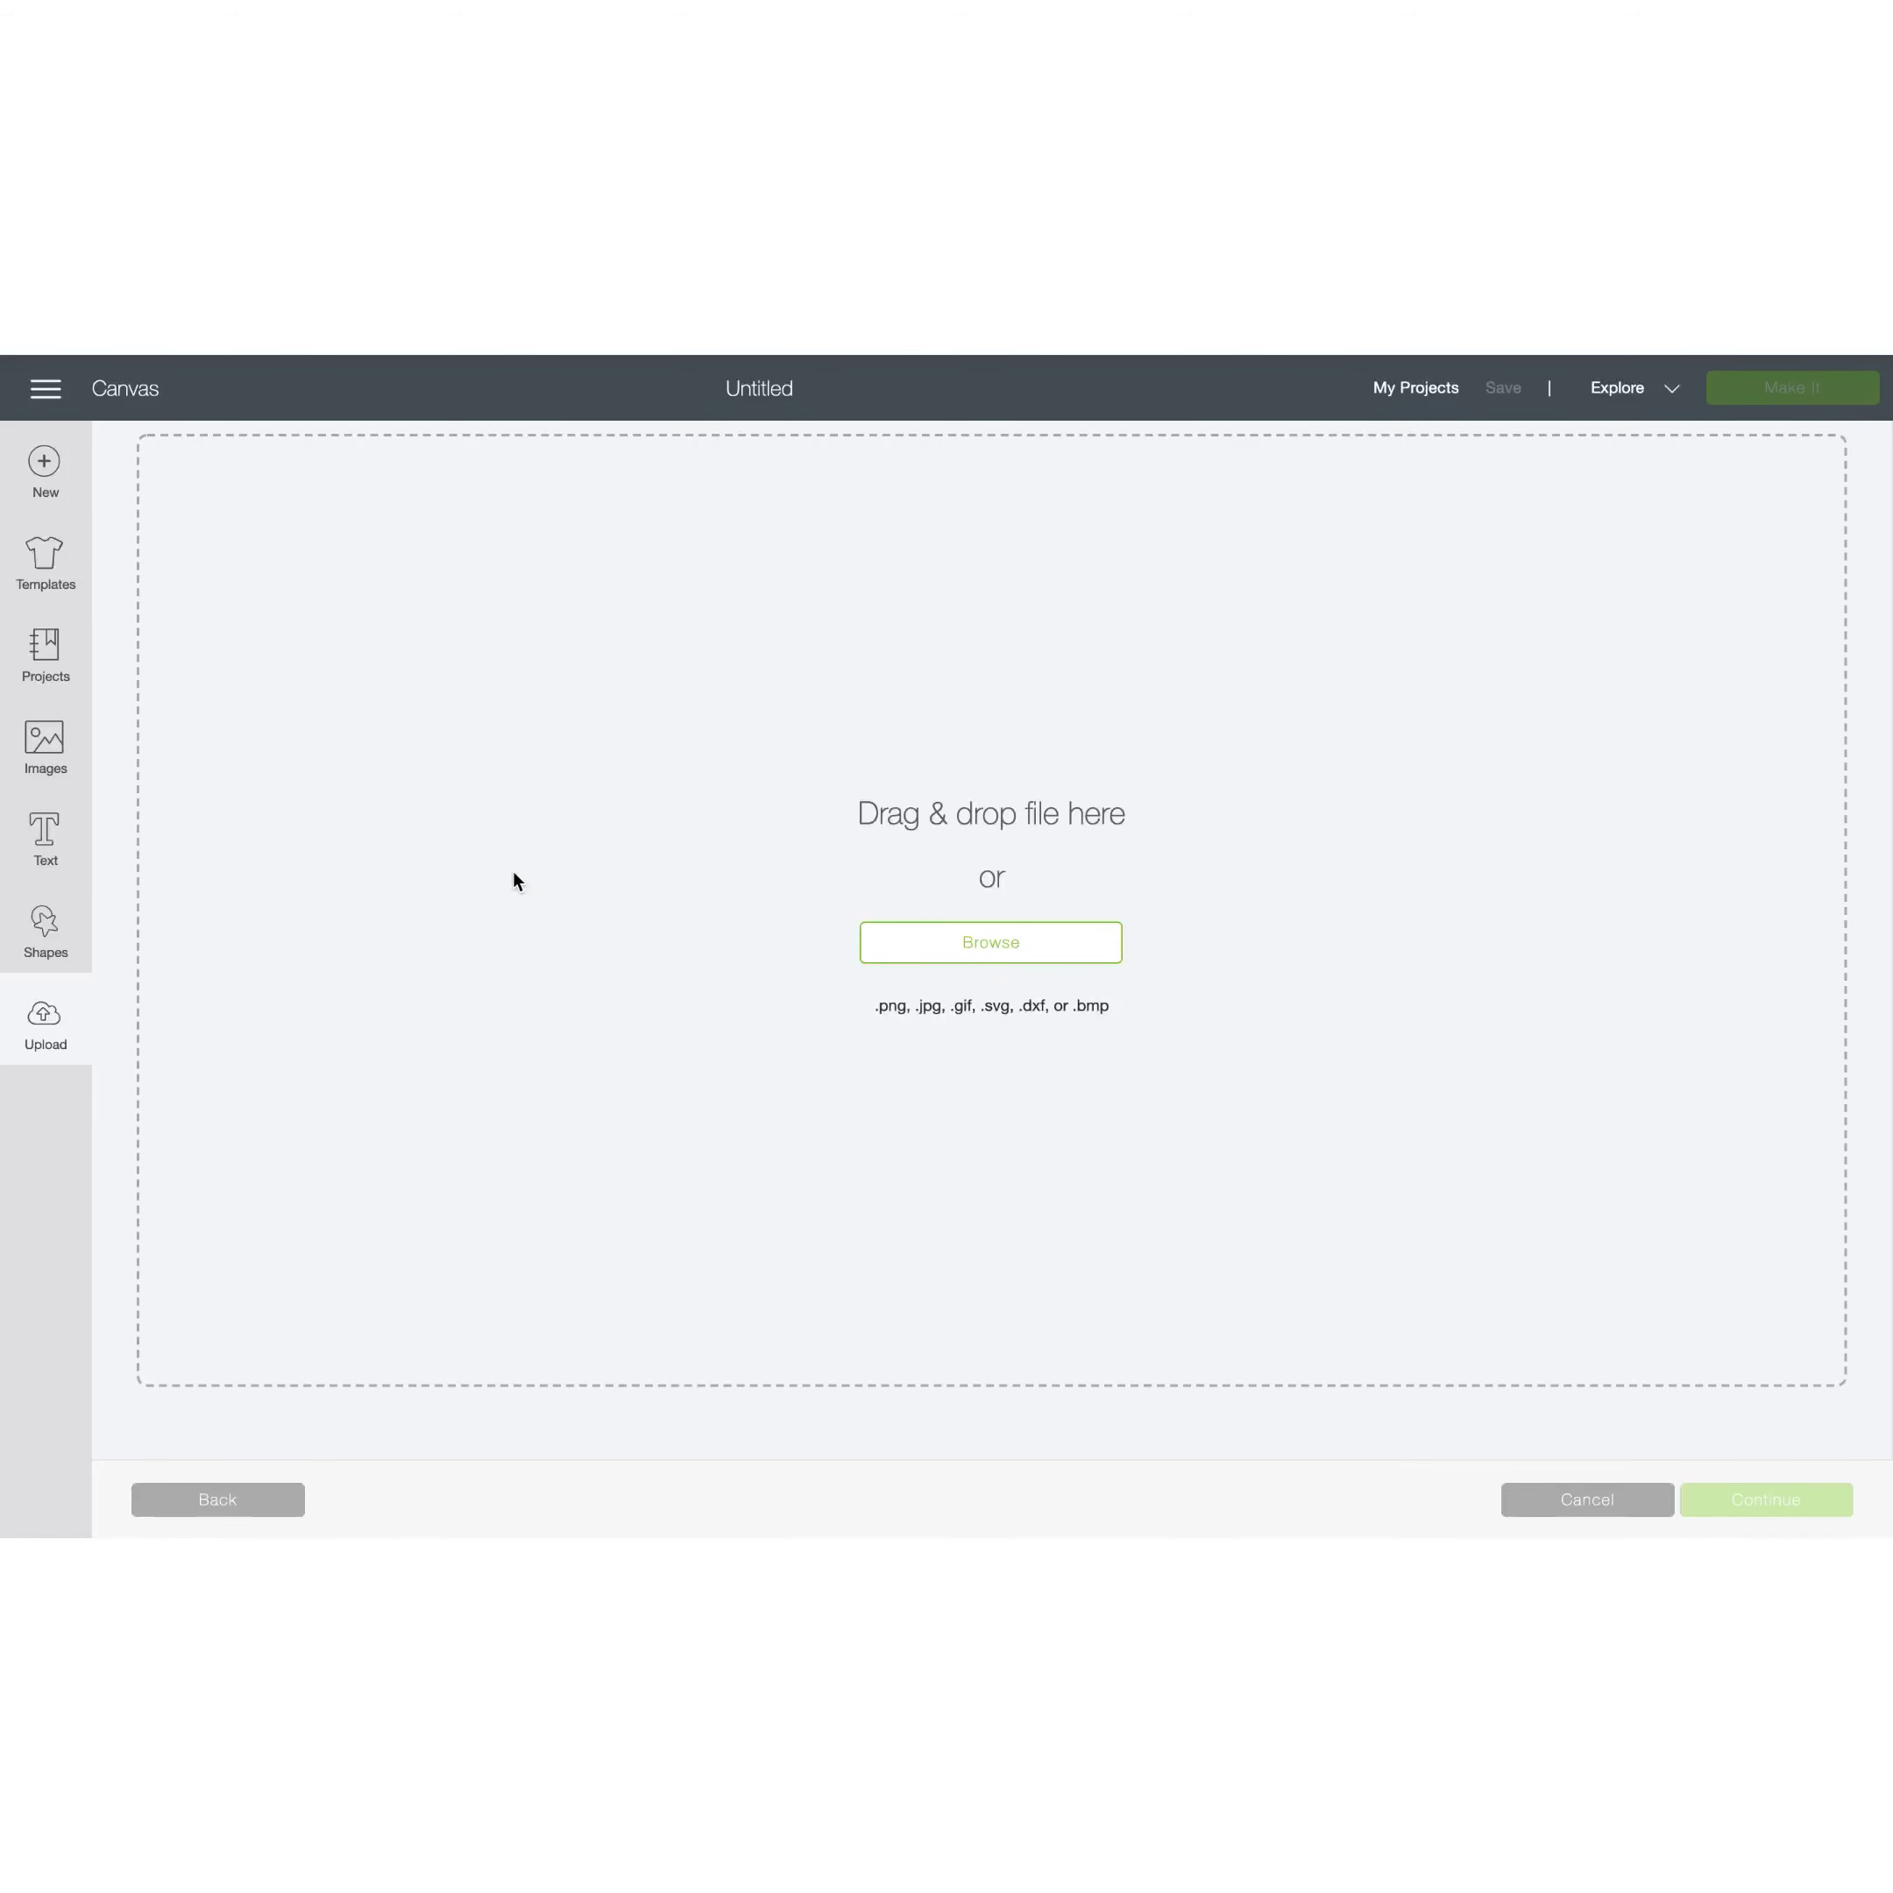
left_click(885, 945)
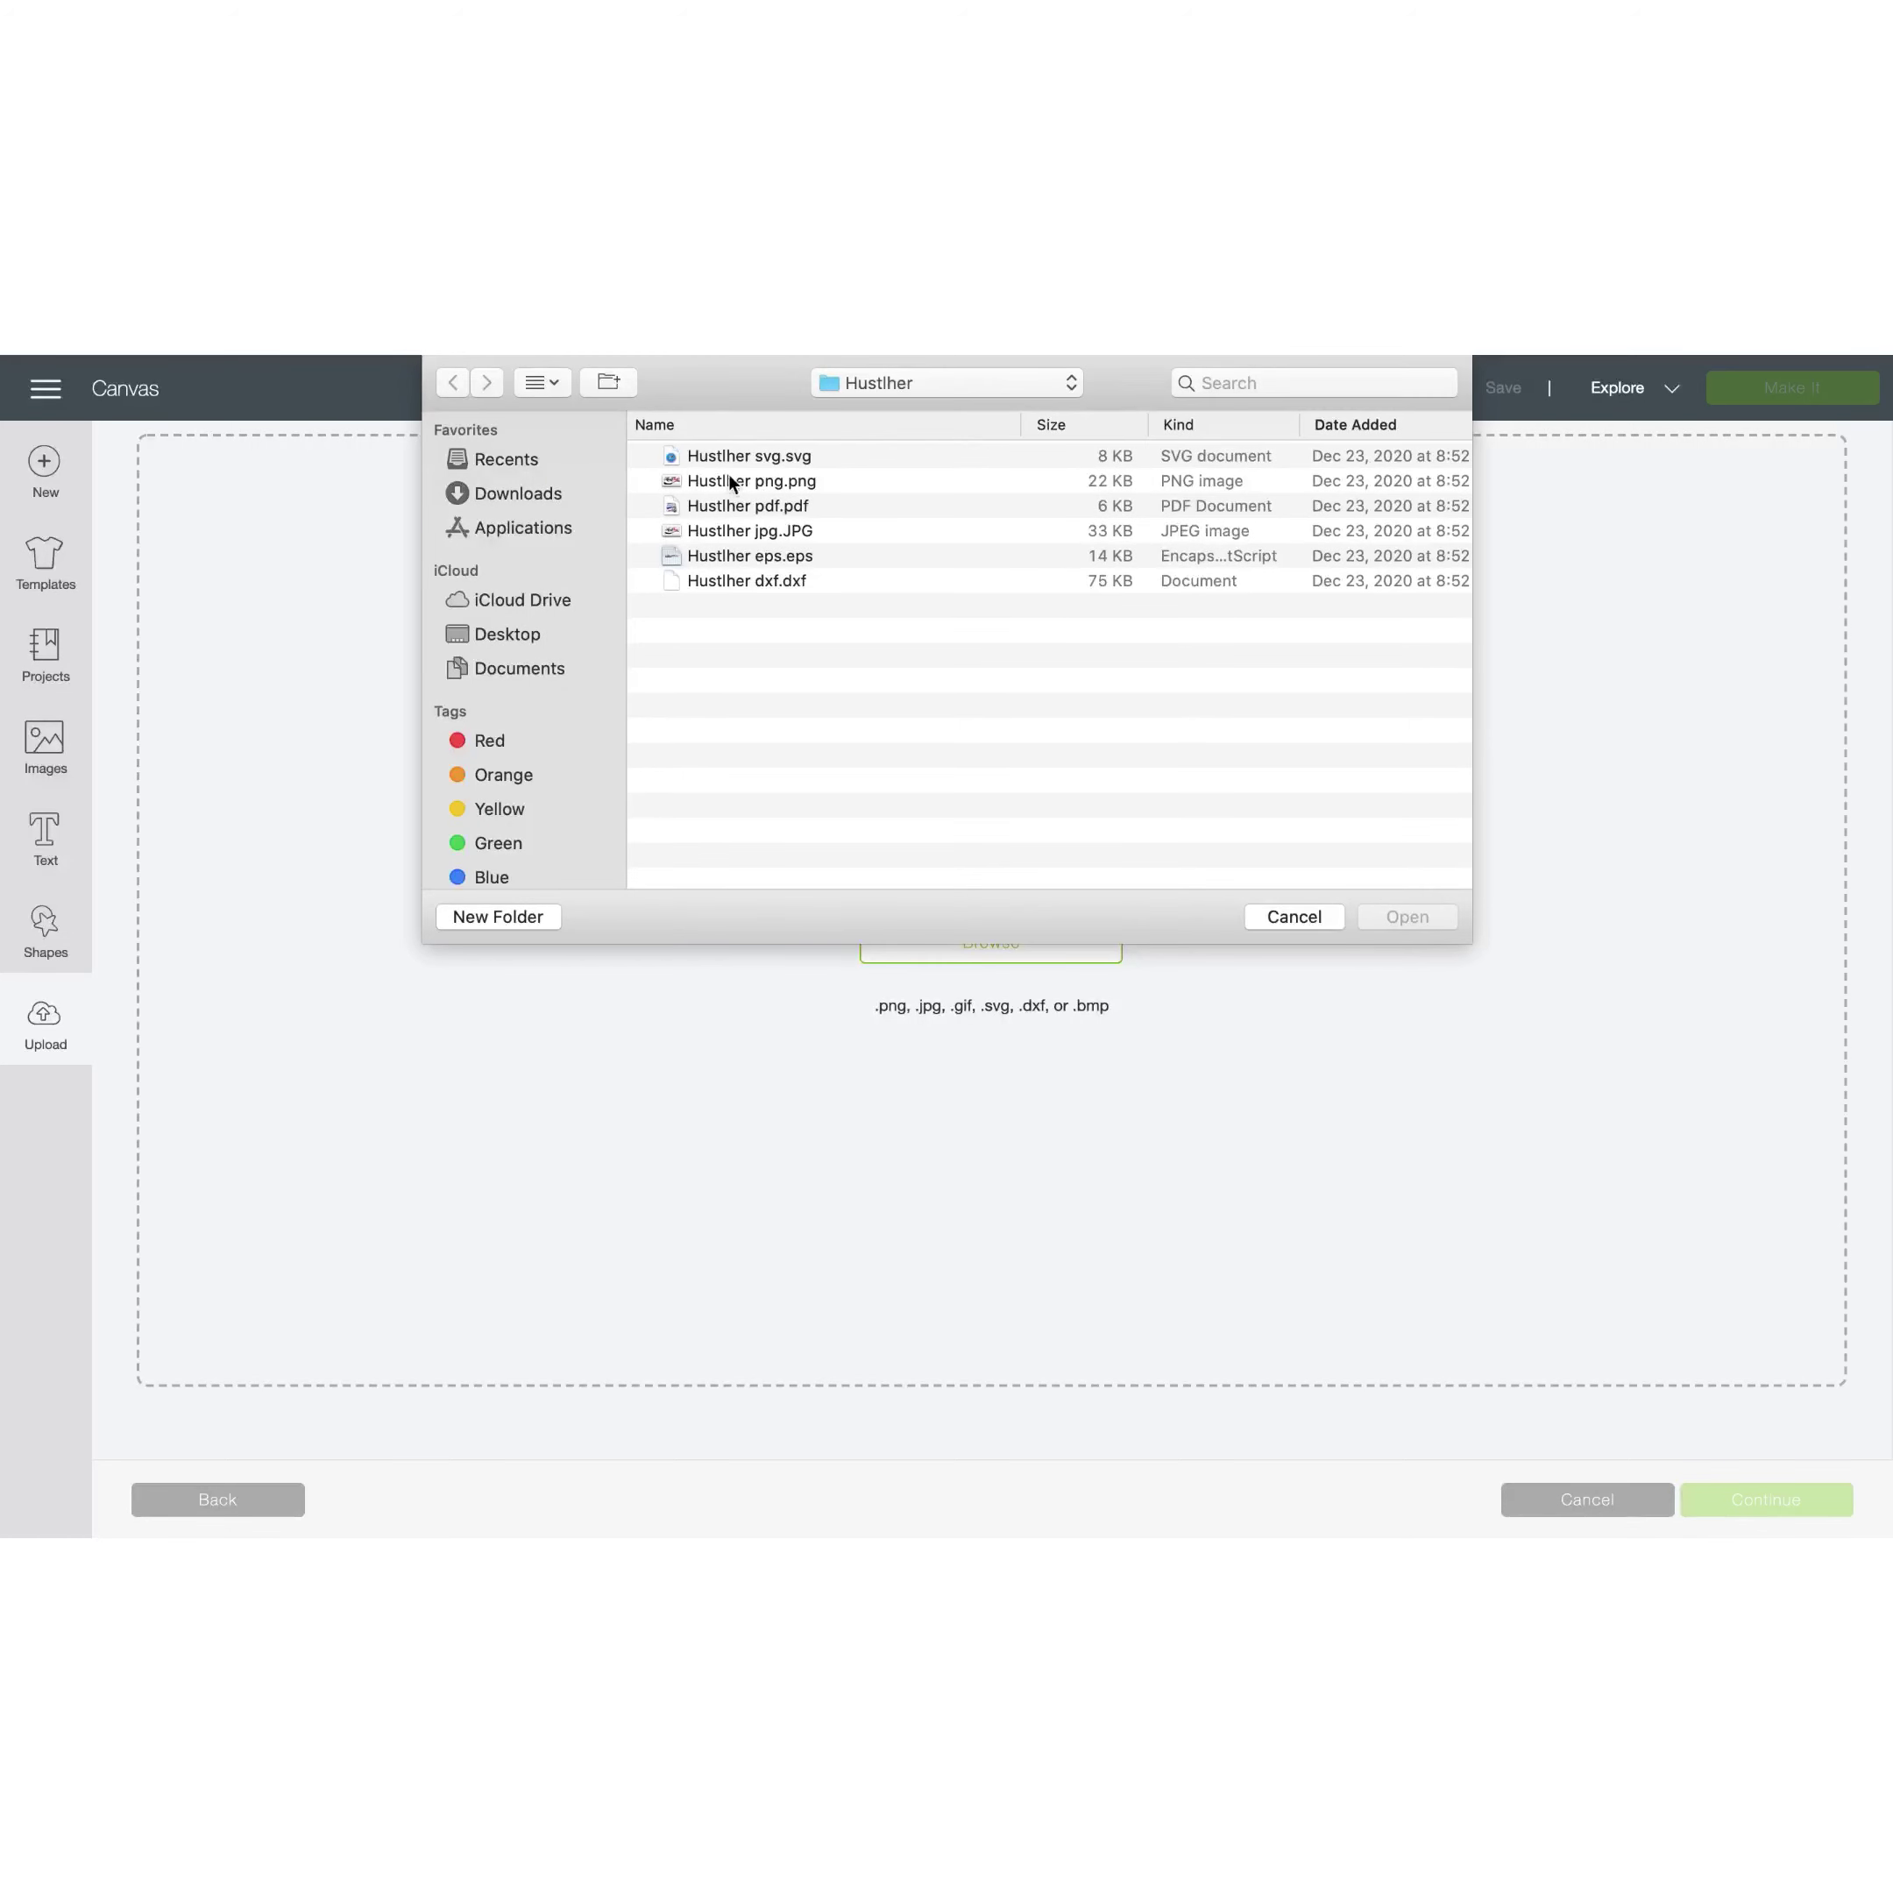
left_click(490, 501)
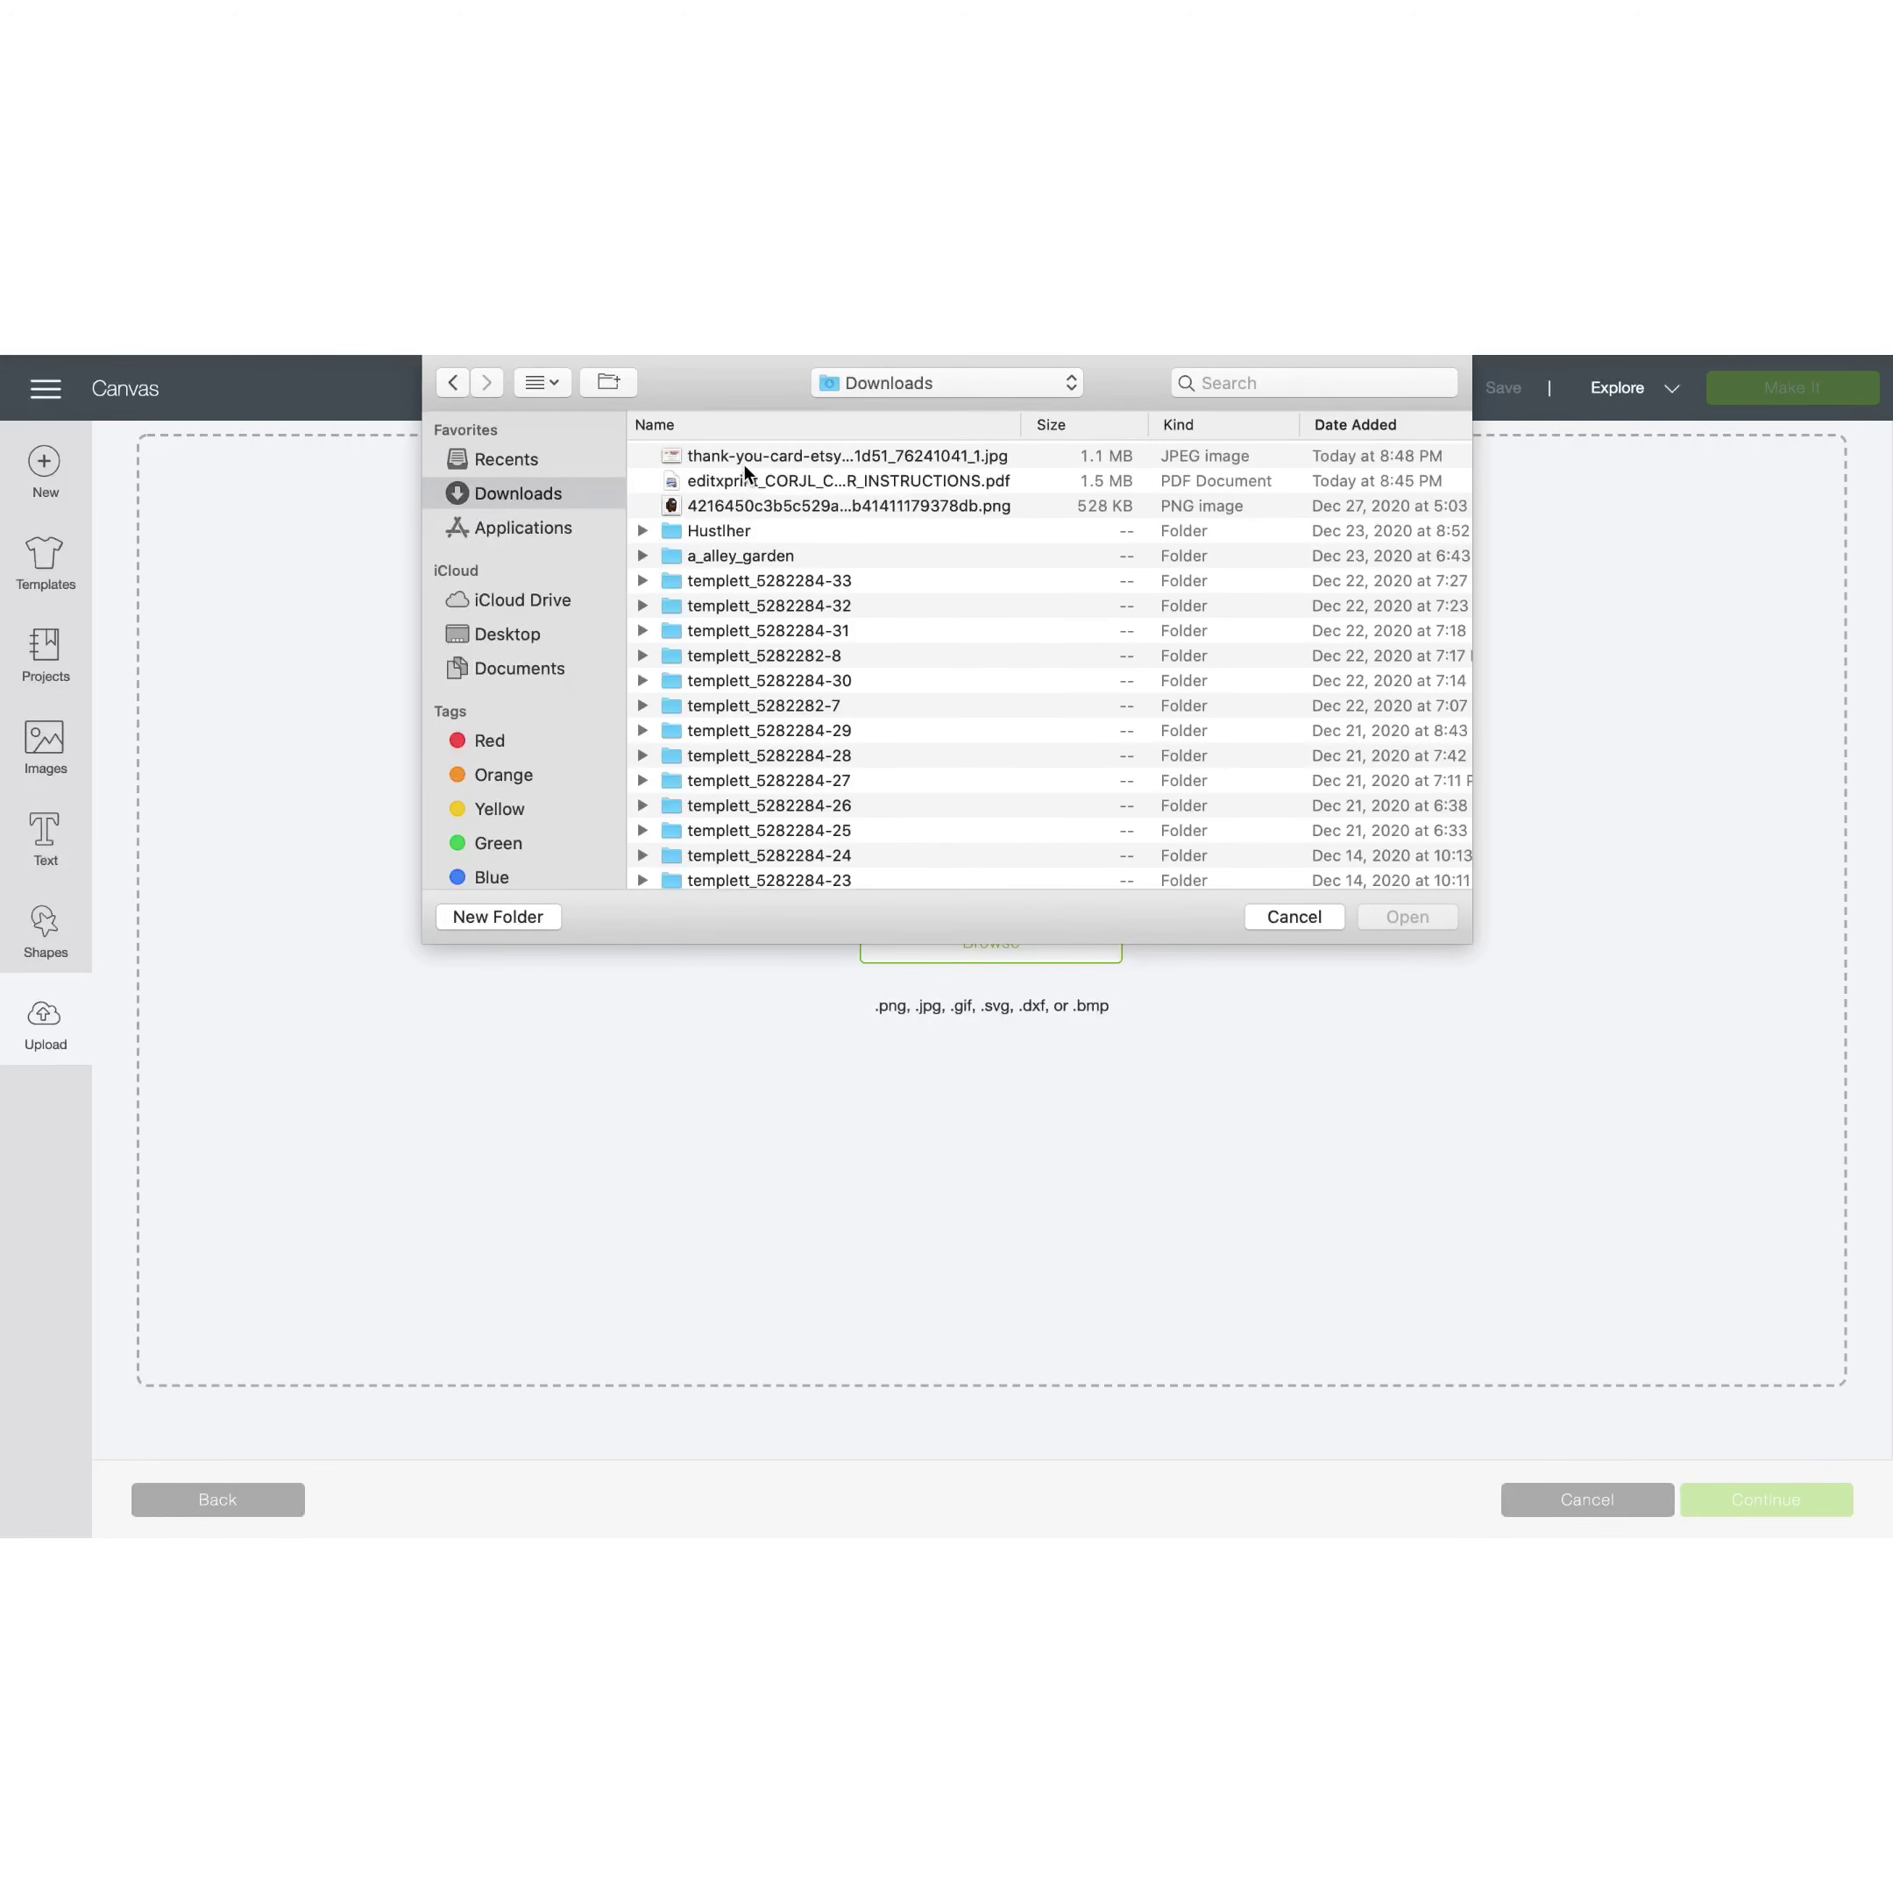
double_click(746, 457)
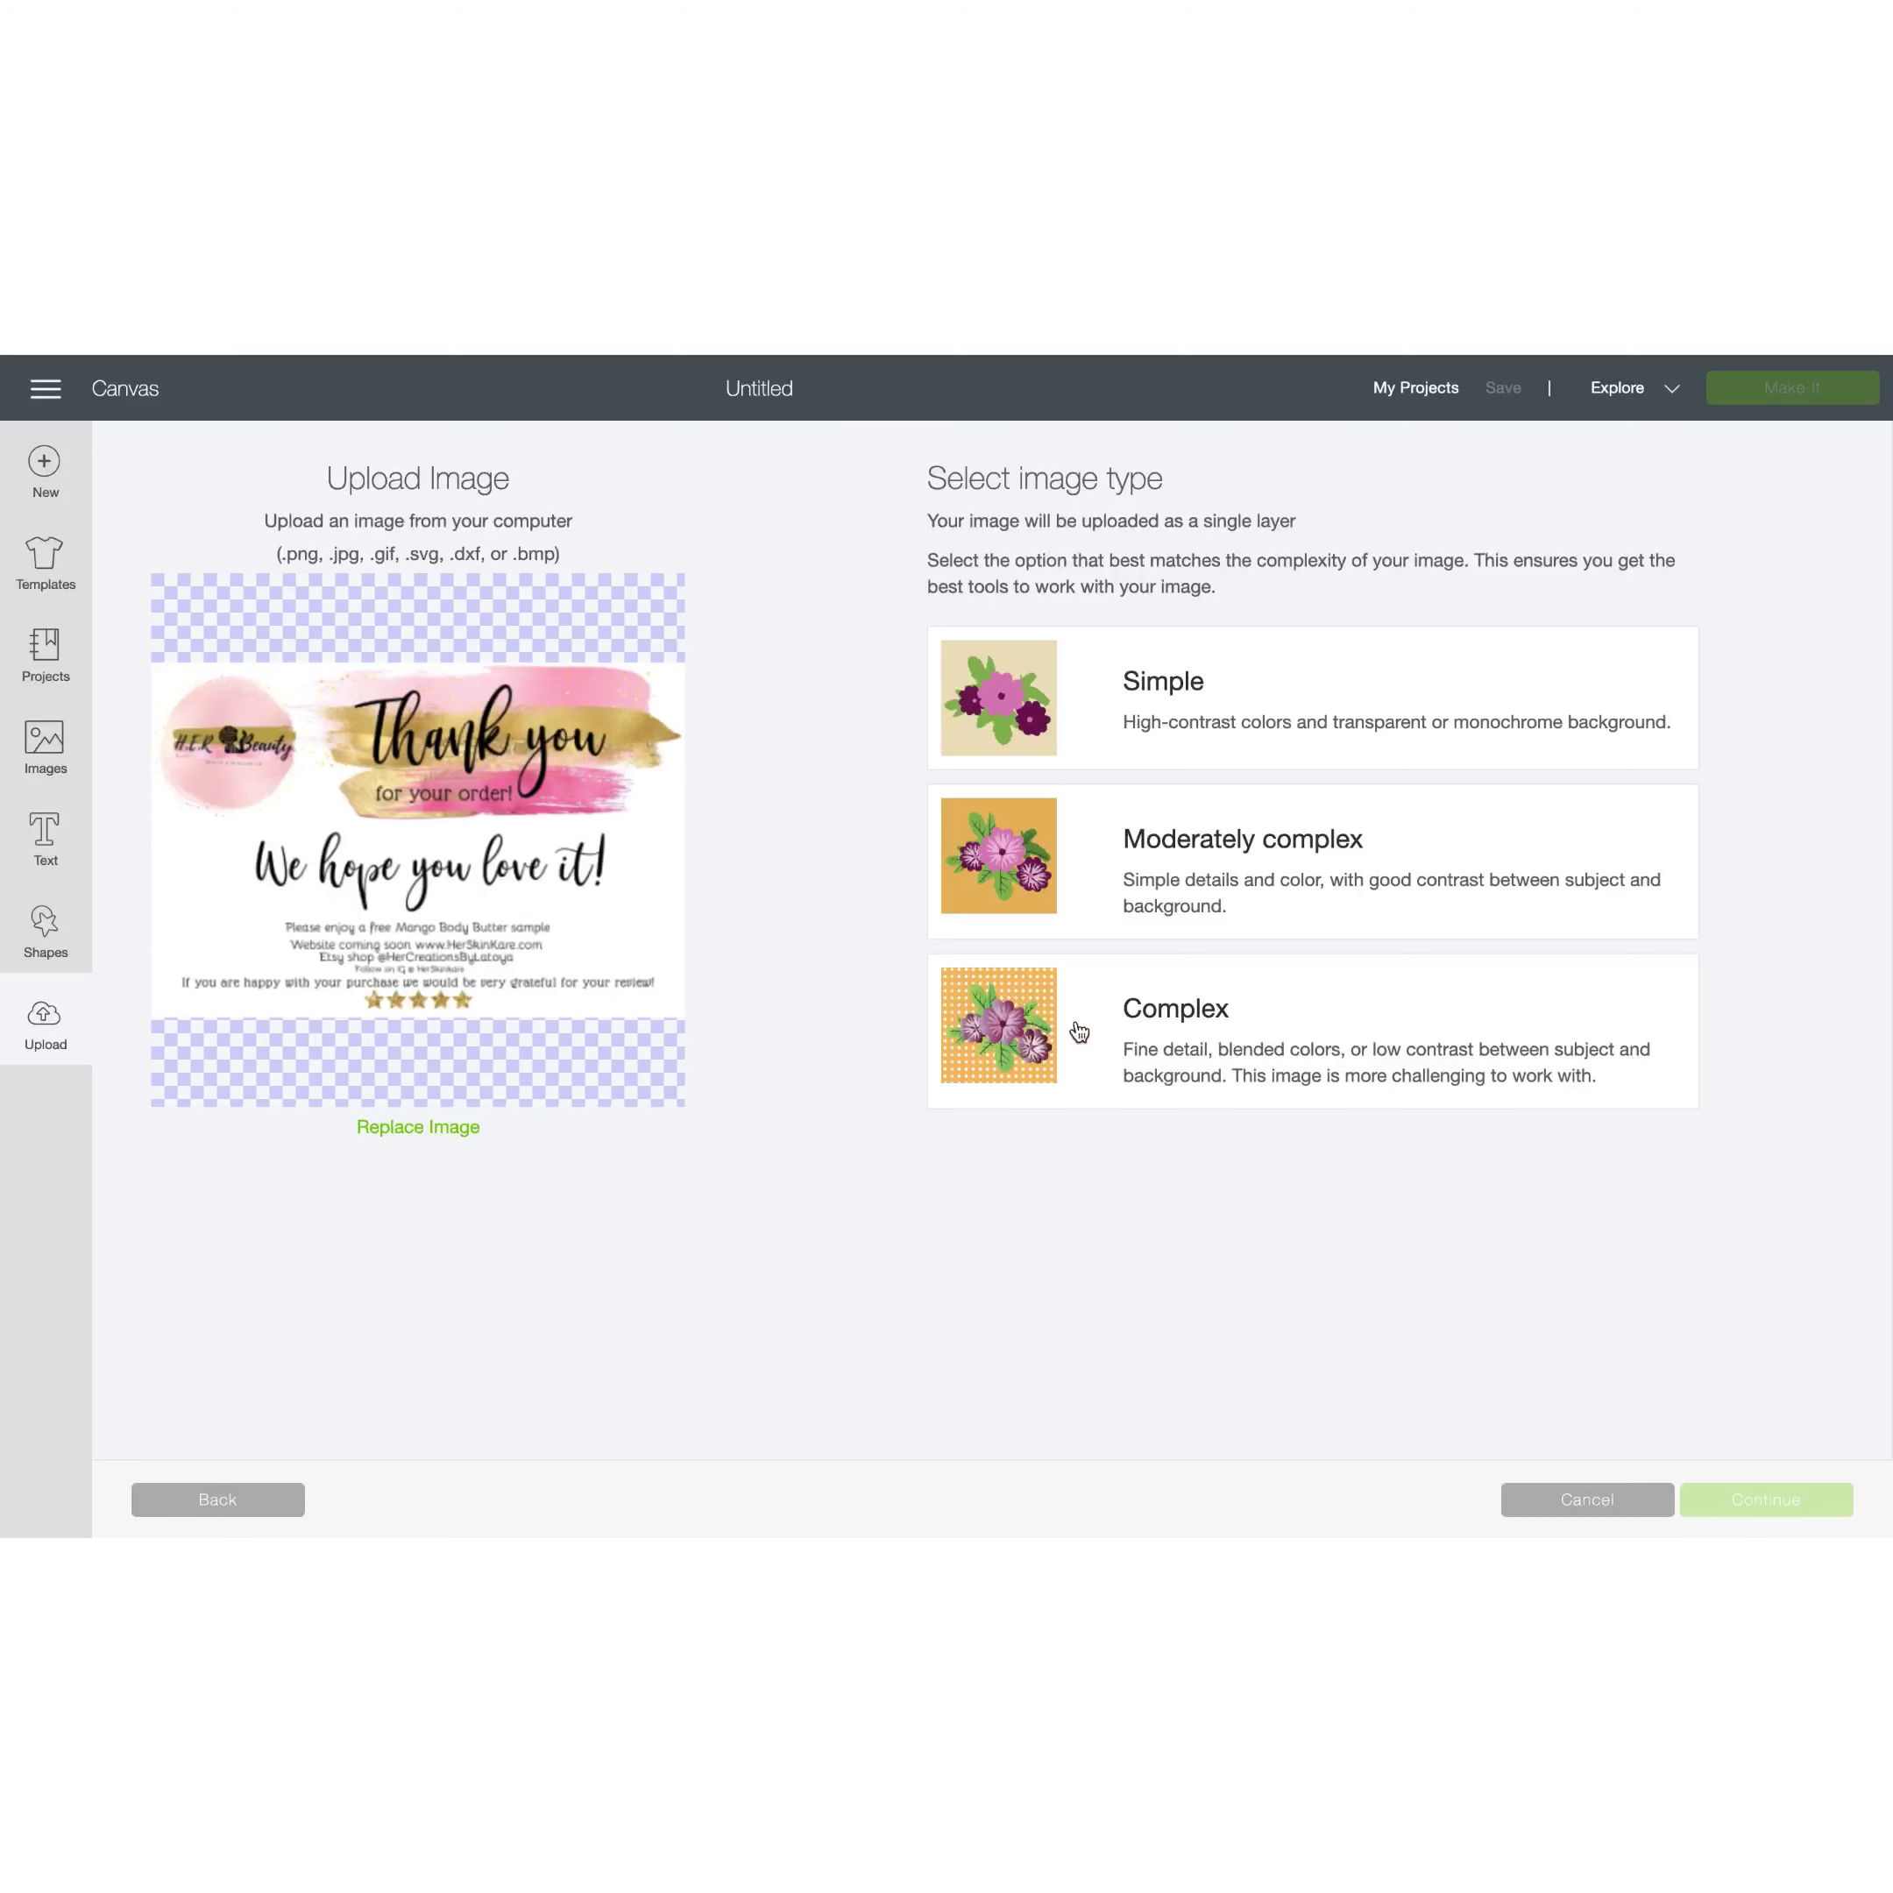
Save the uploaded card as a Complex, Print Then Cut image with its background kept, and insert it on the canvas
left_click(1026, 1035)
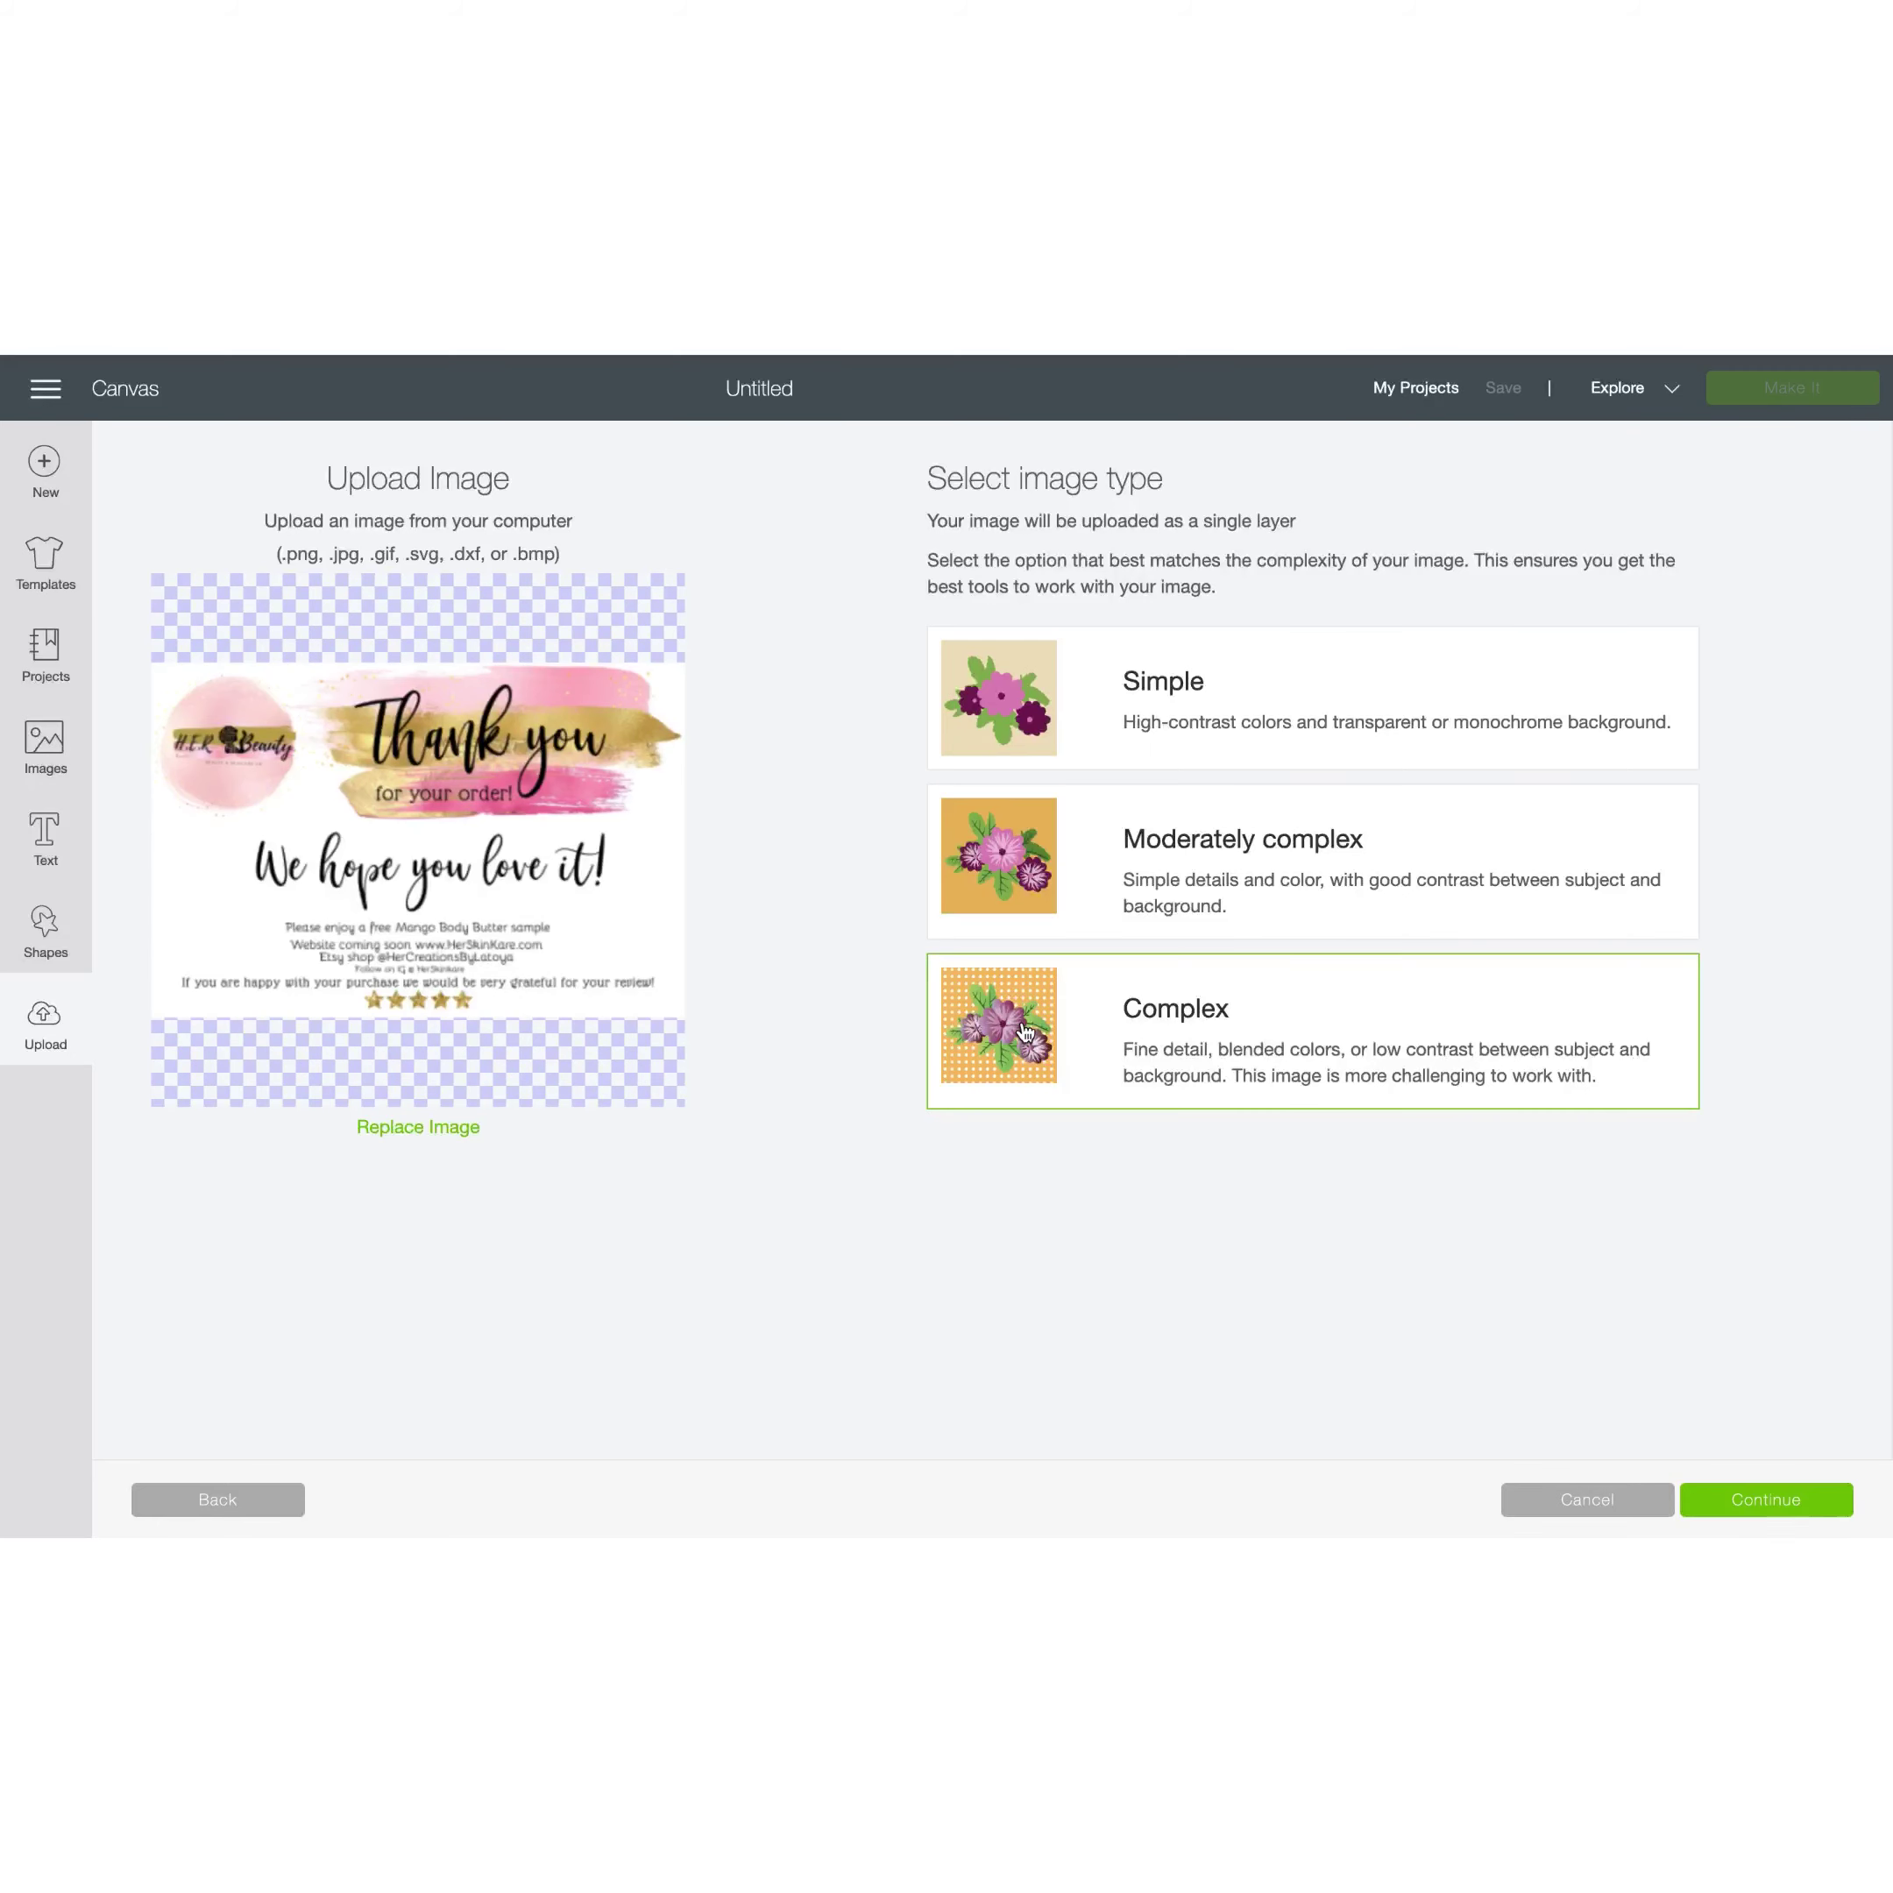
left_click(1752, 1499)
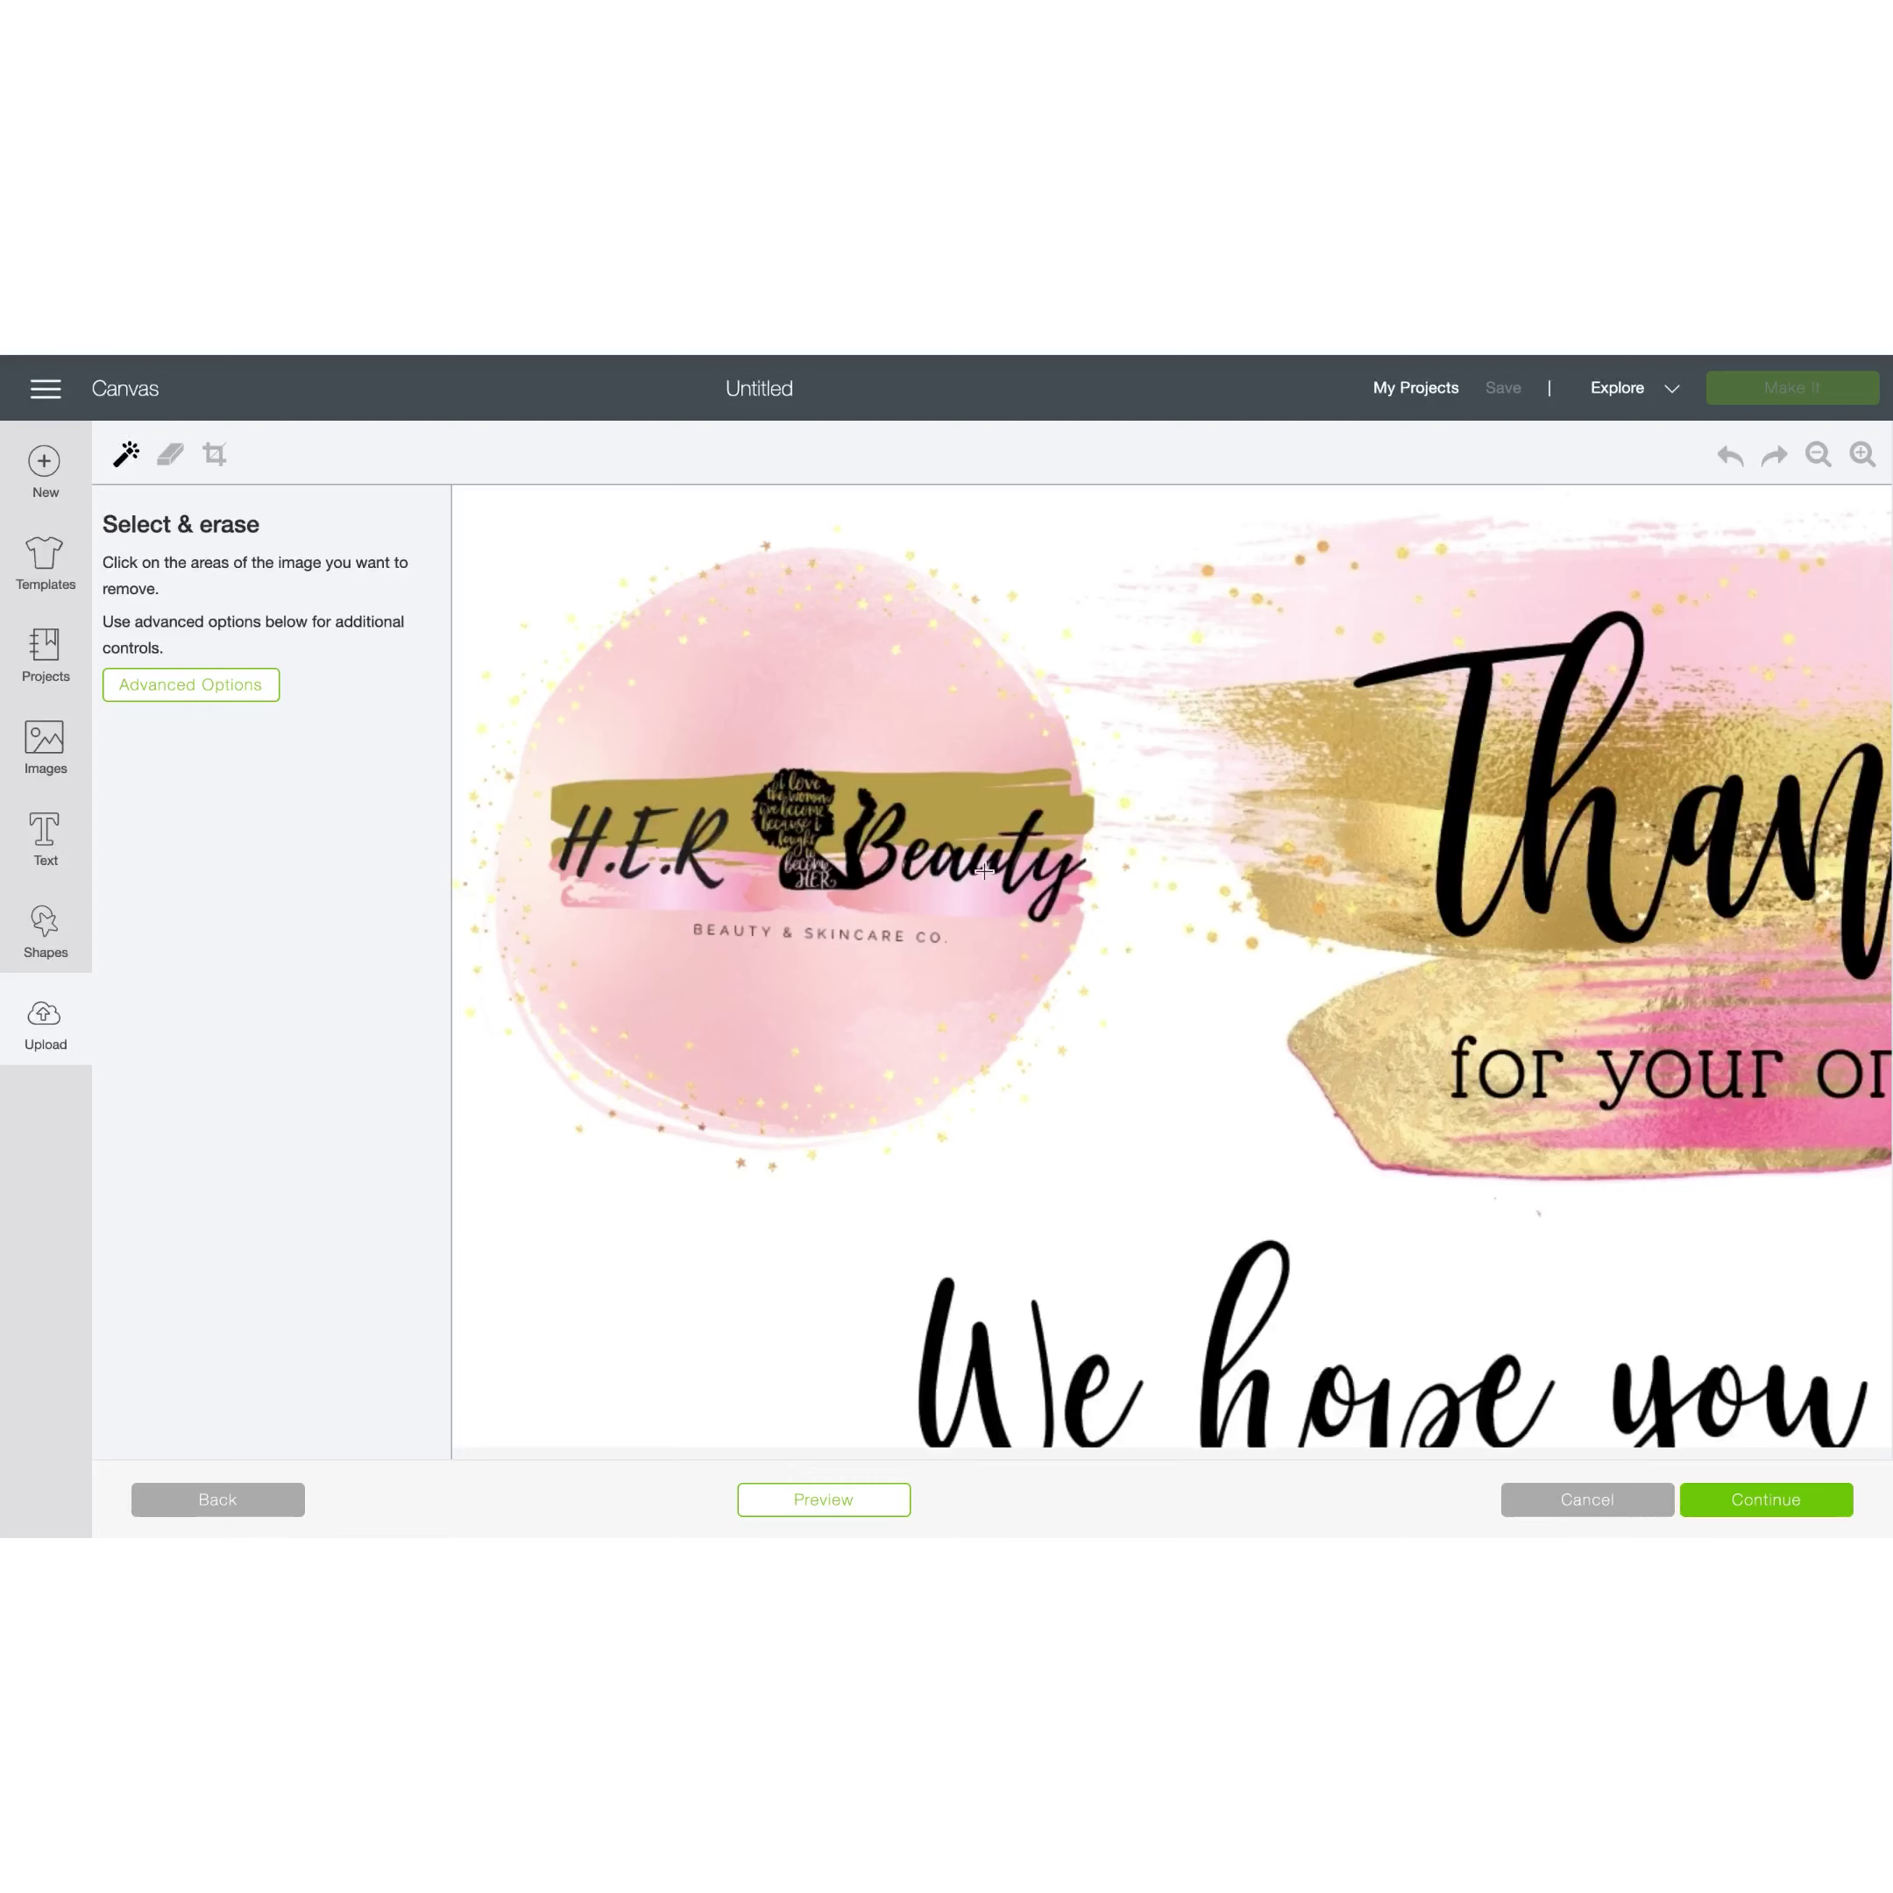
left_click(1790, 1506)
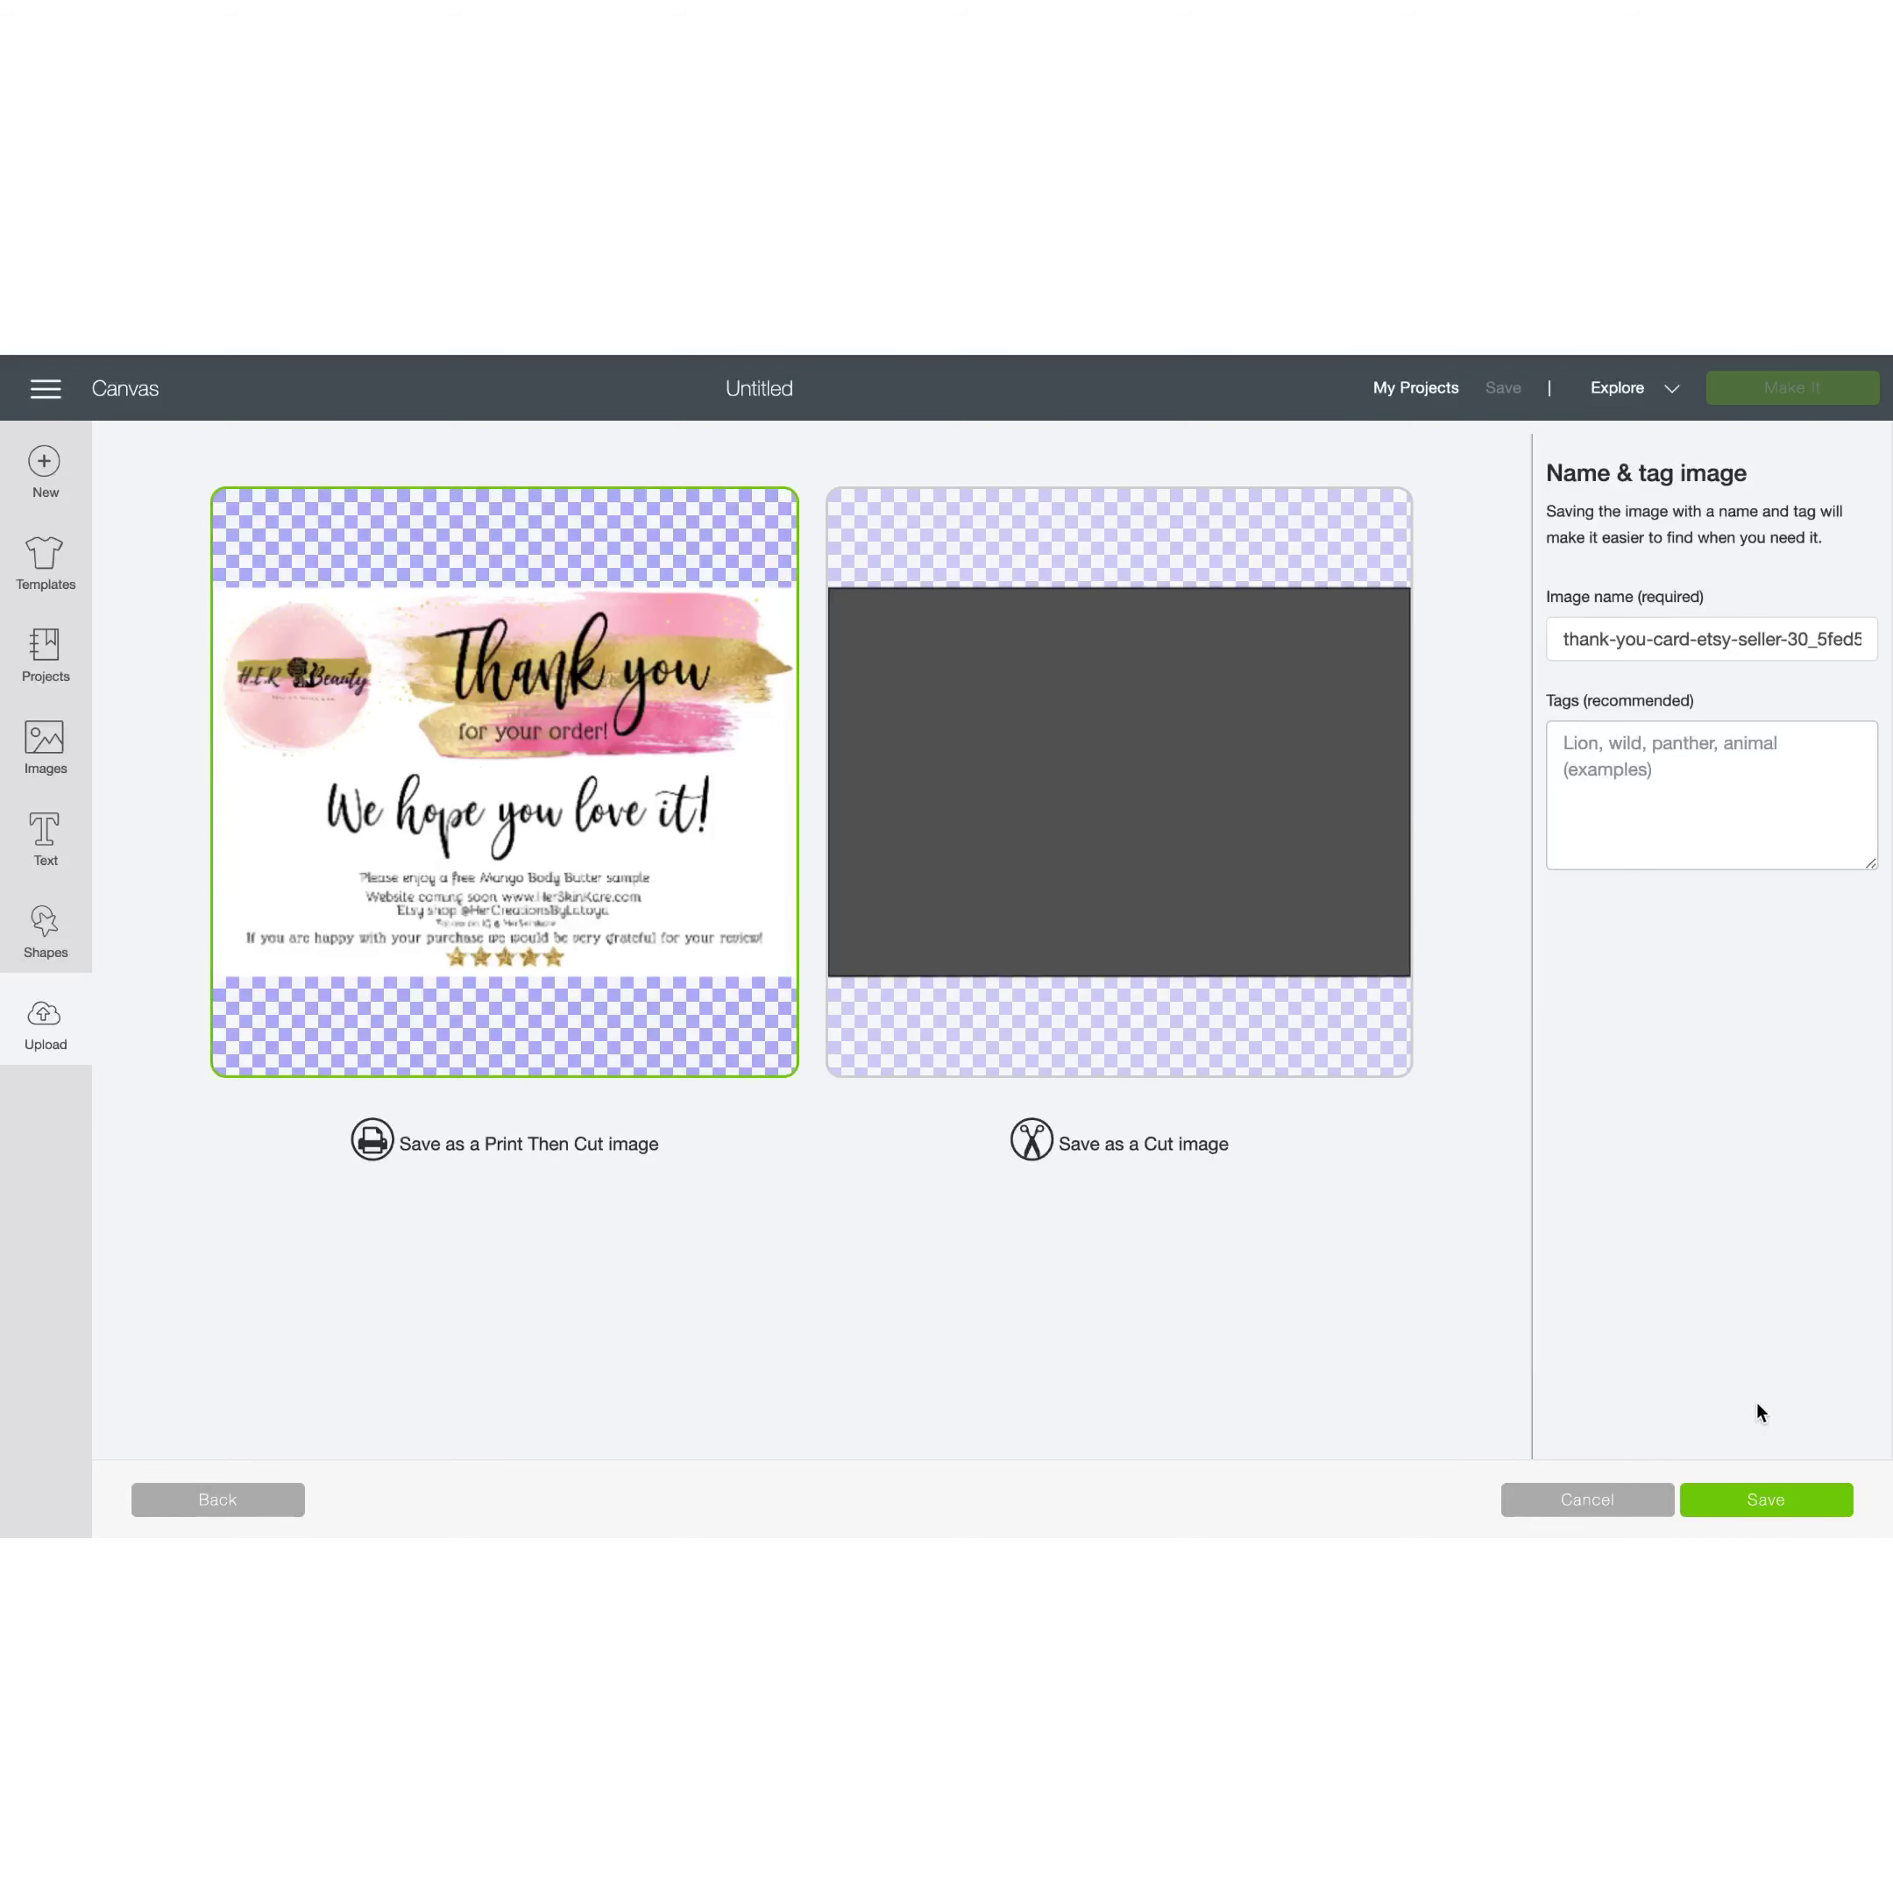
left_click(1761, 1505)
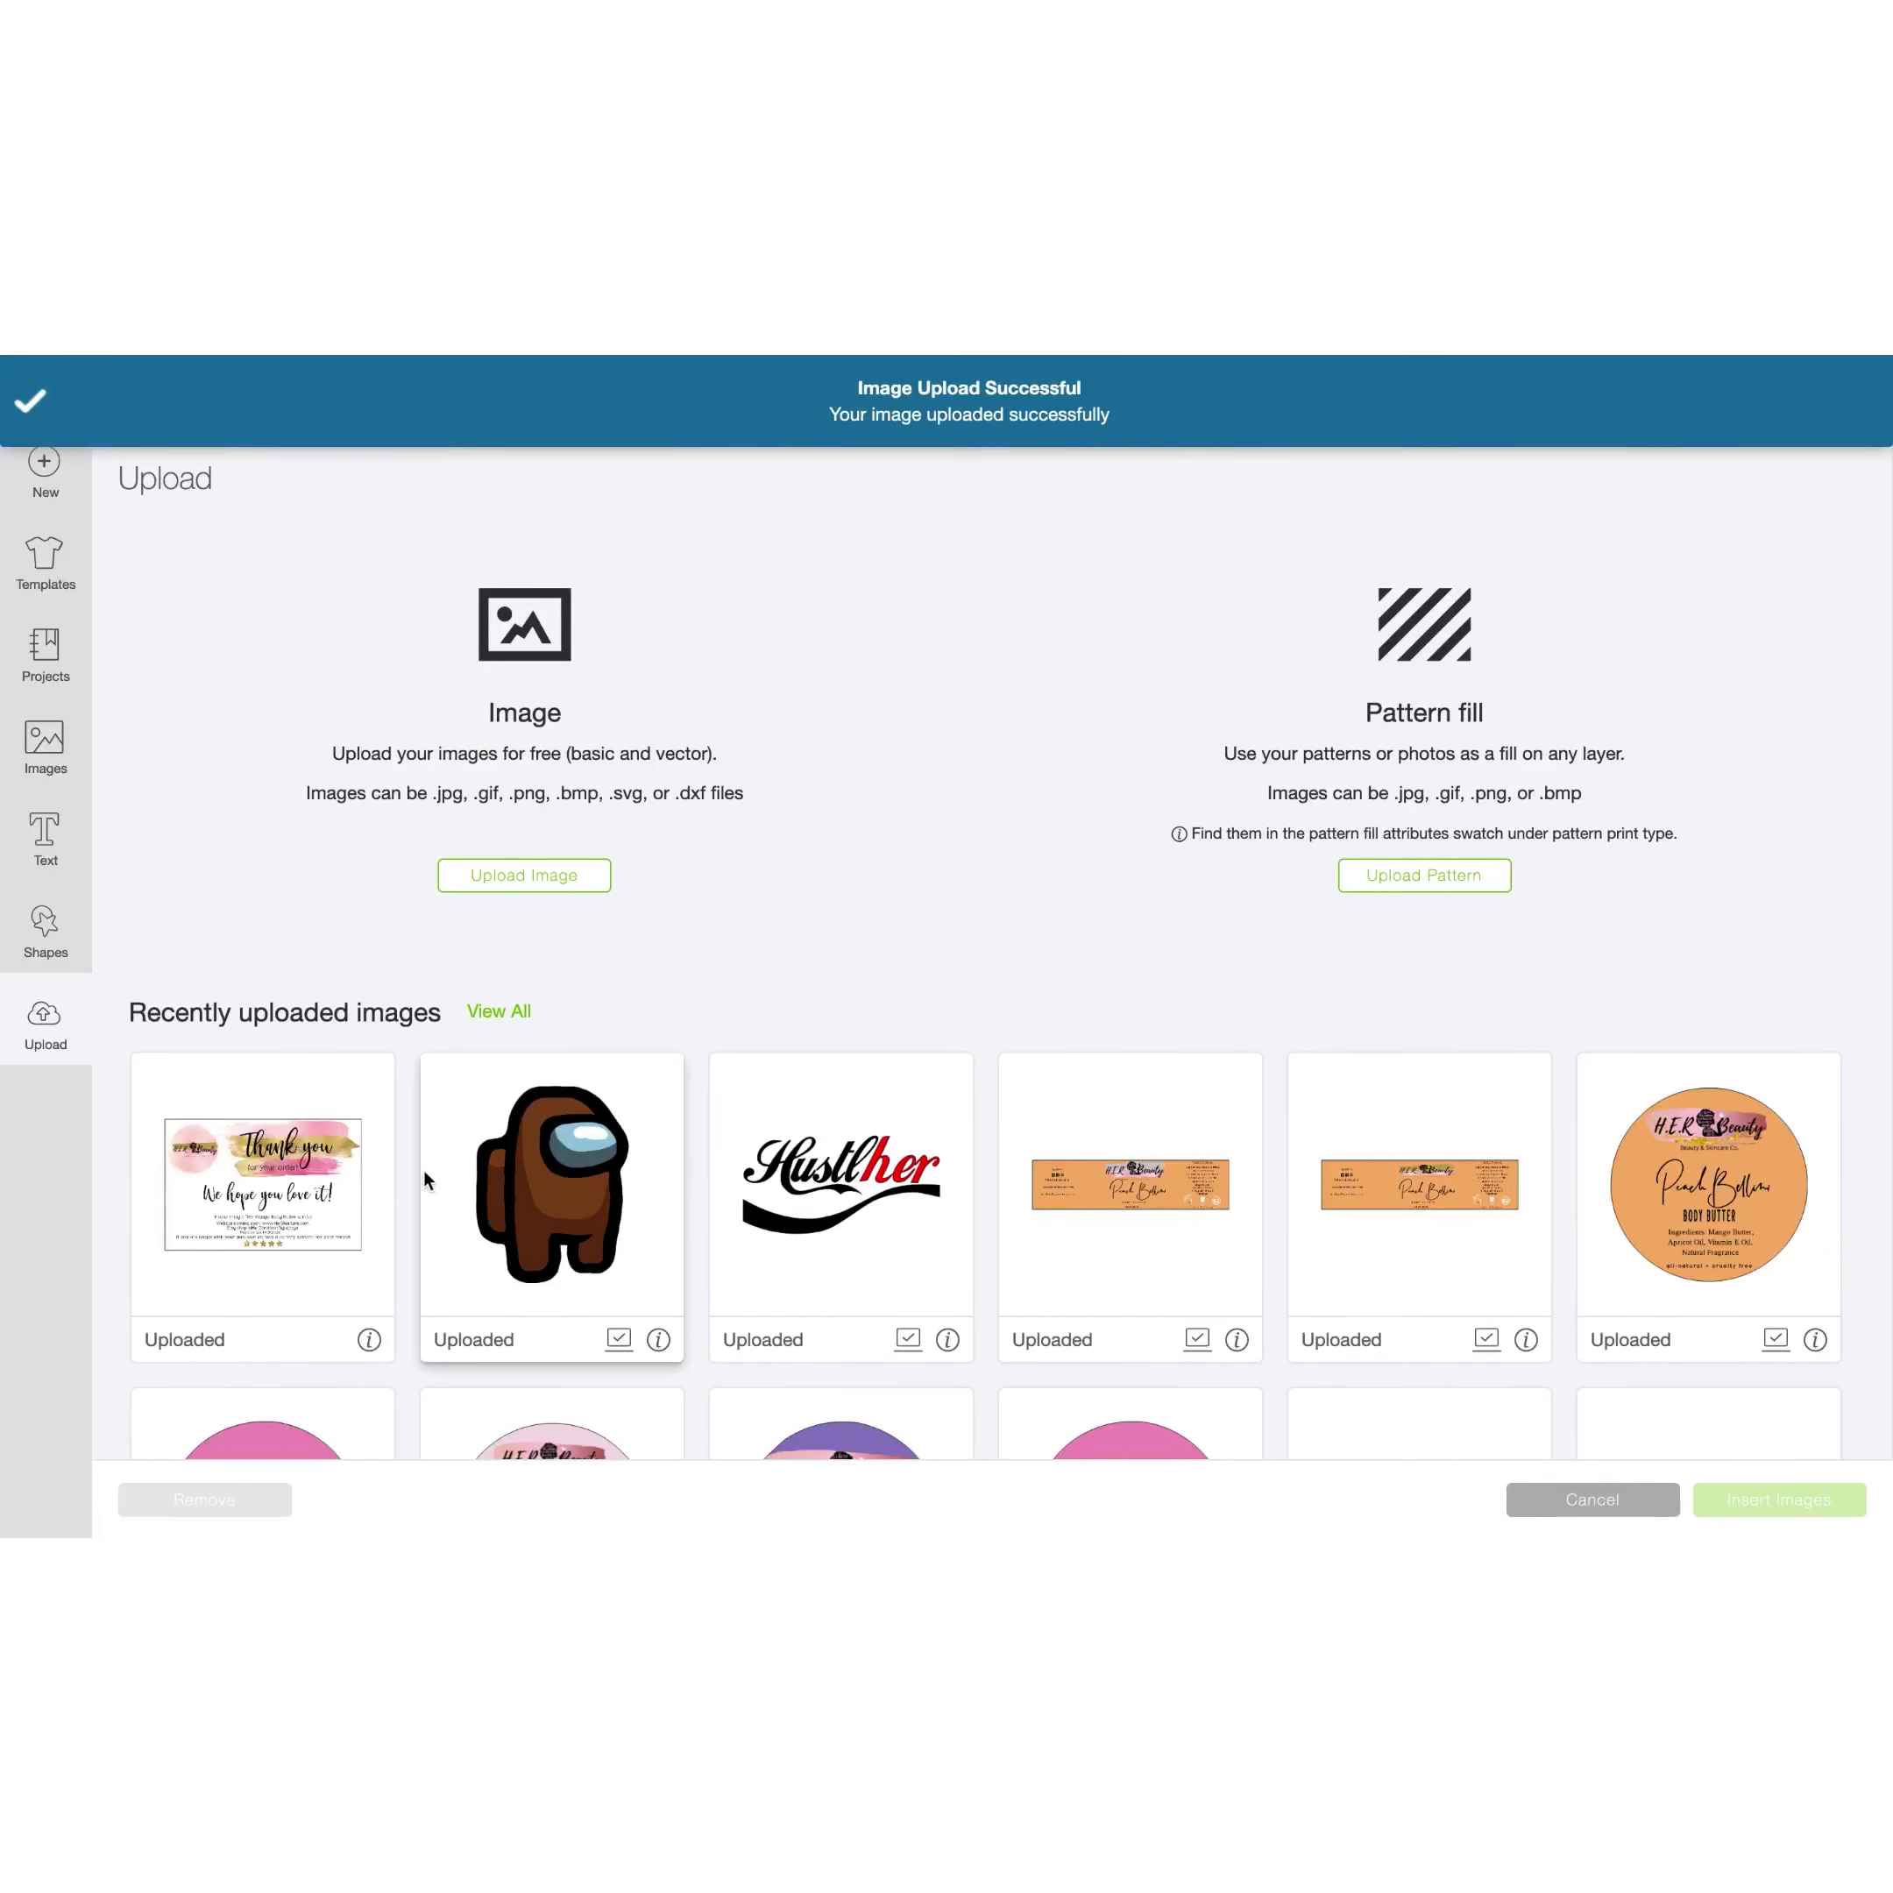
left_click(320, 1243)
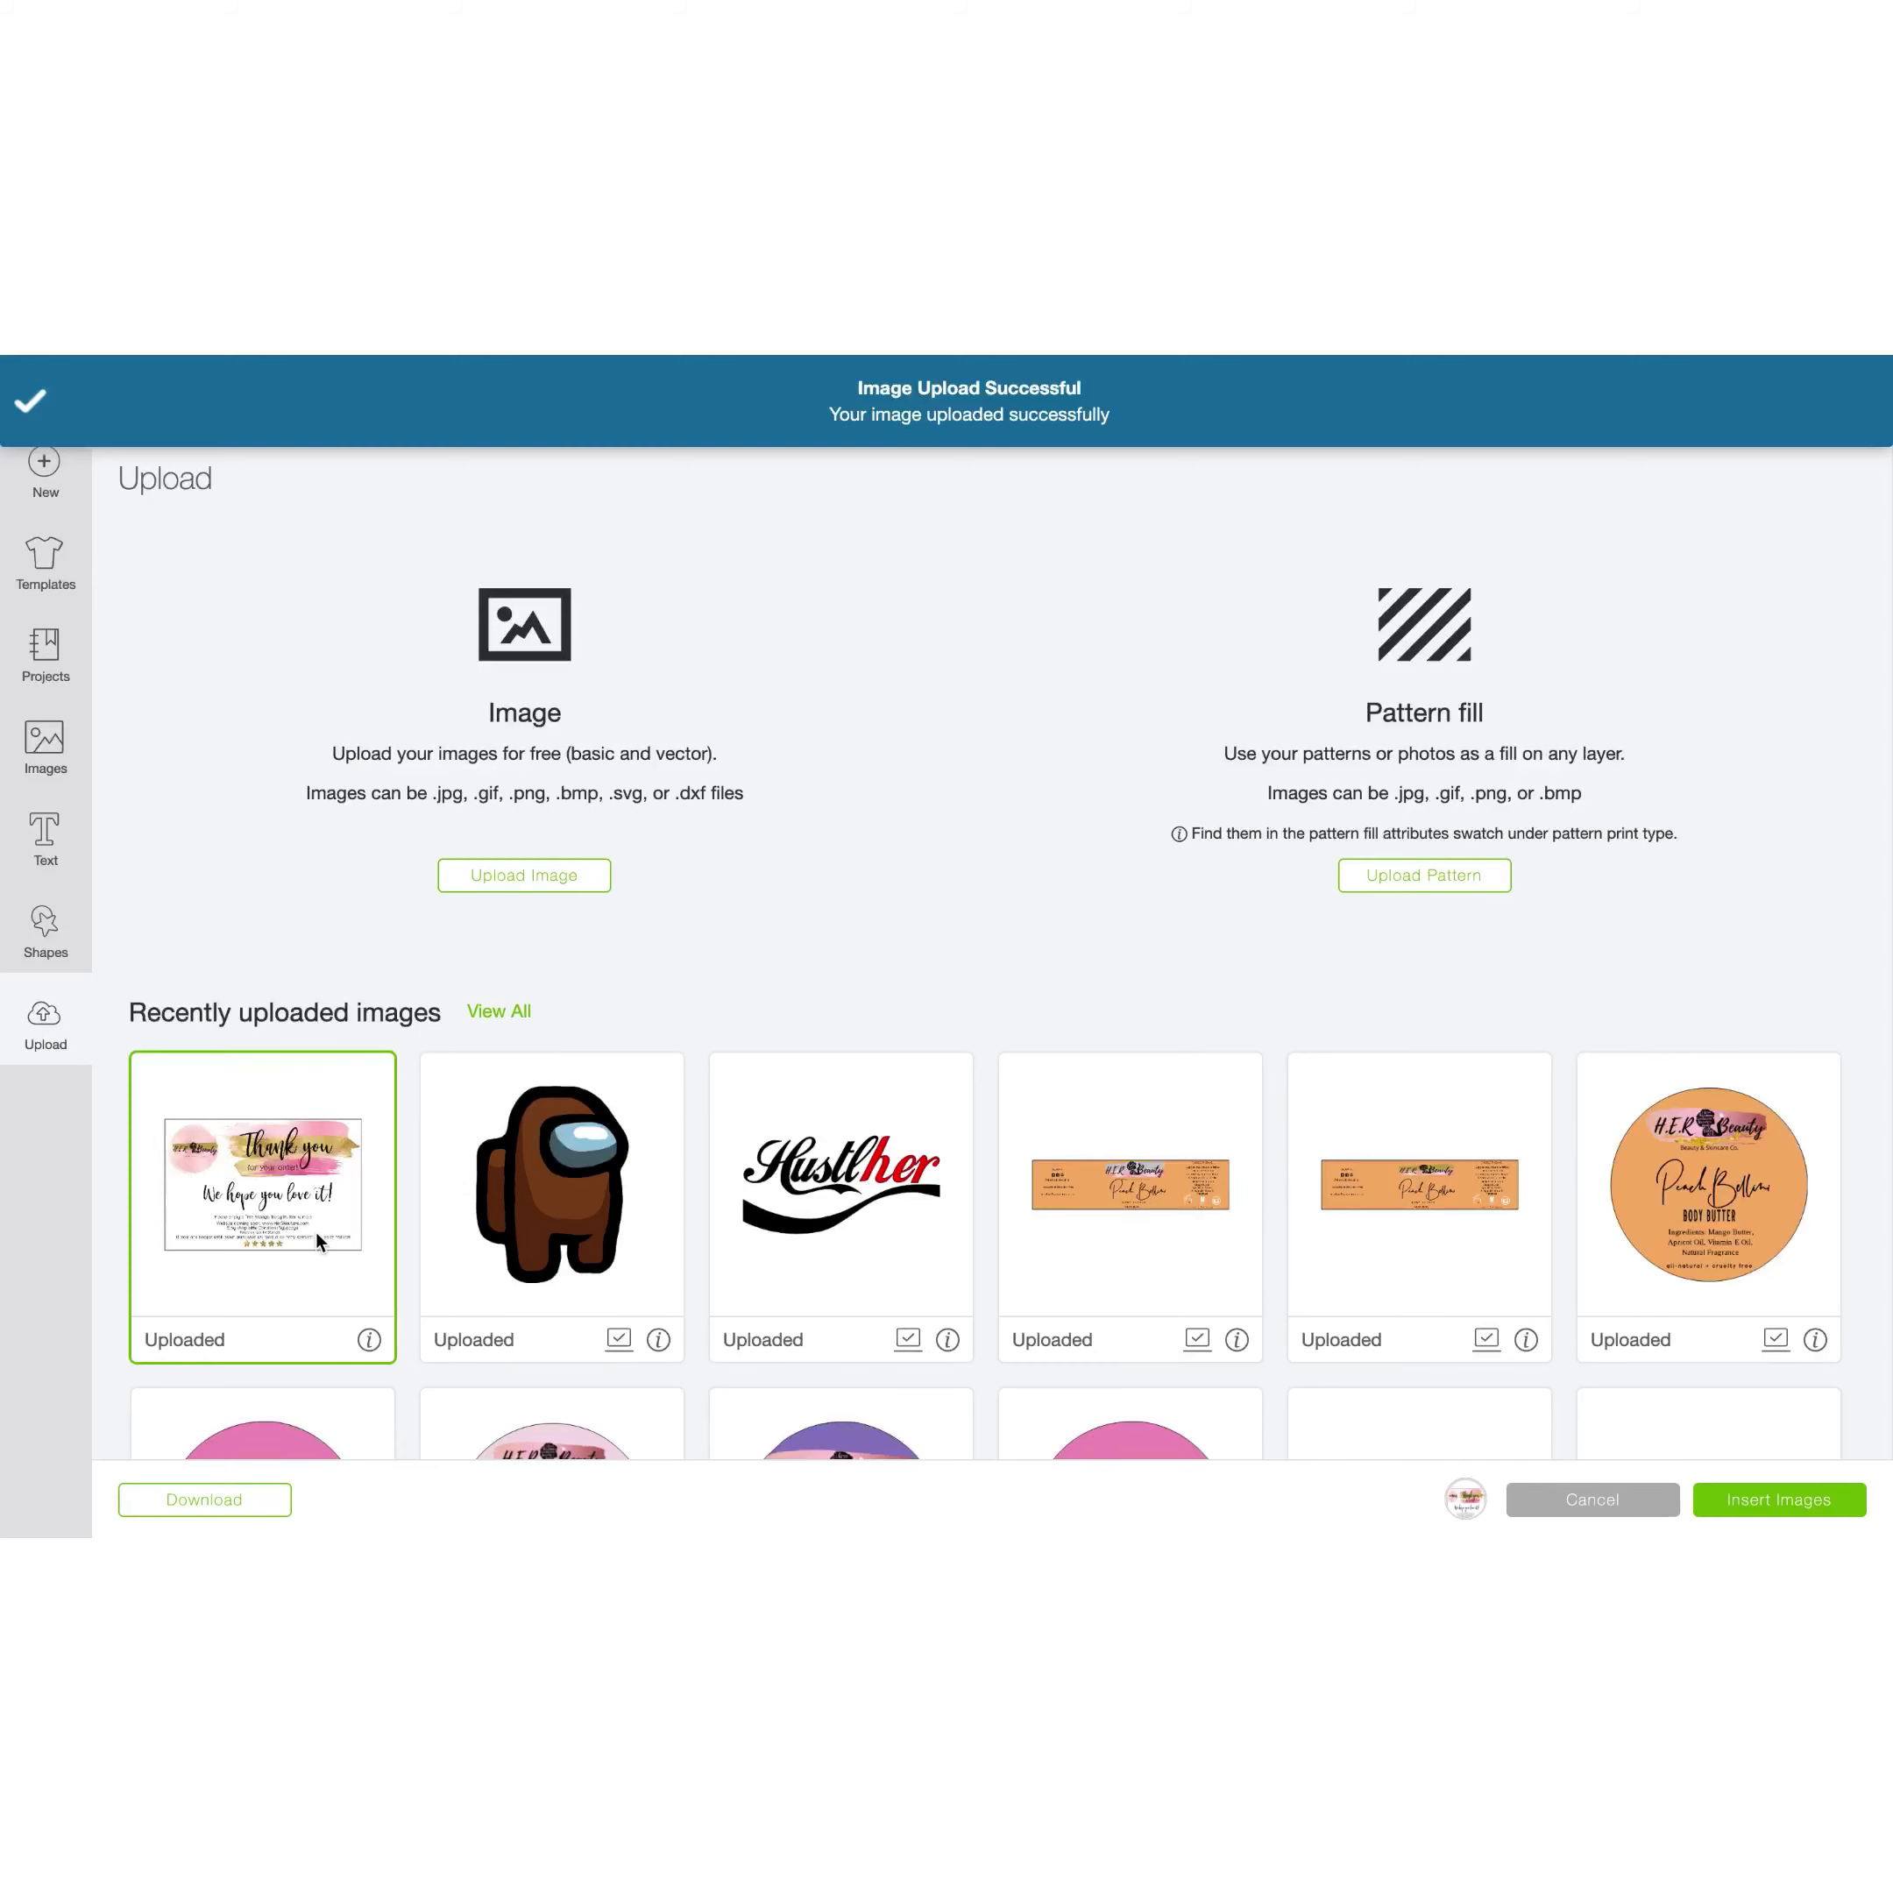
left_click(1720, 1500)
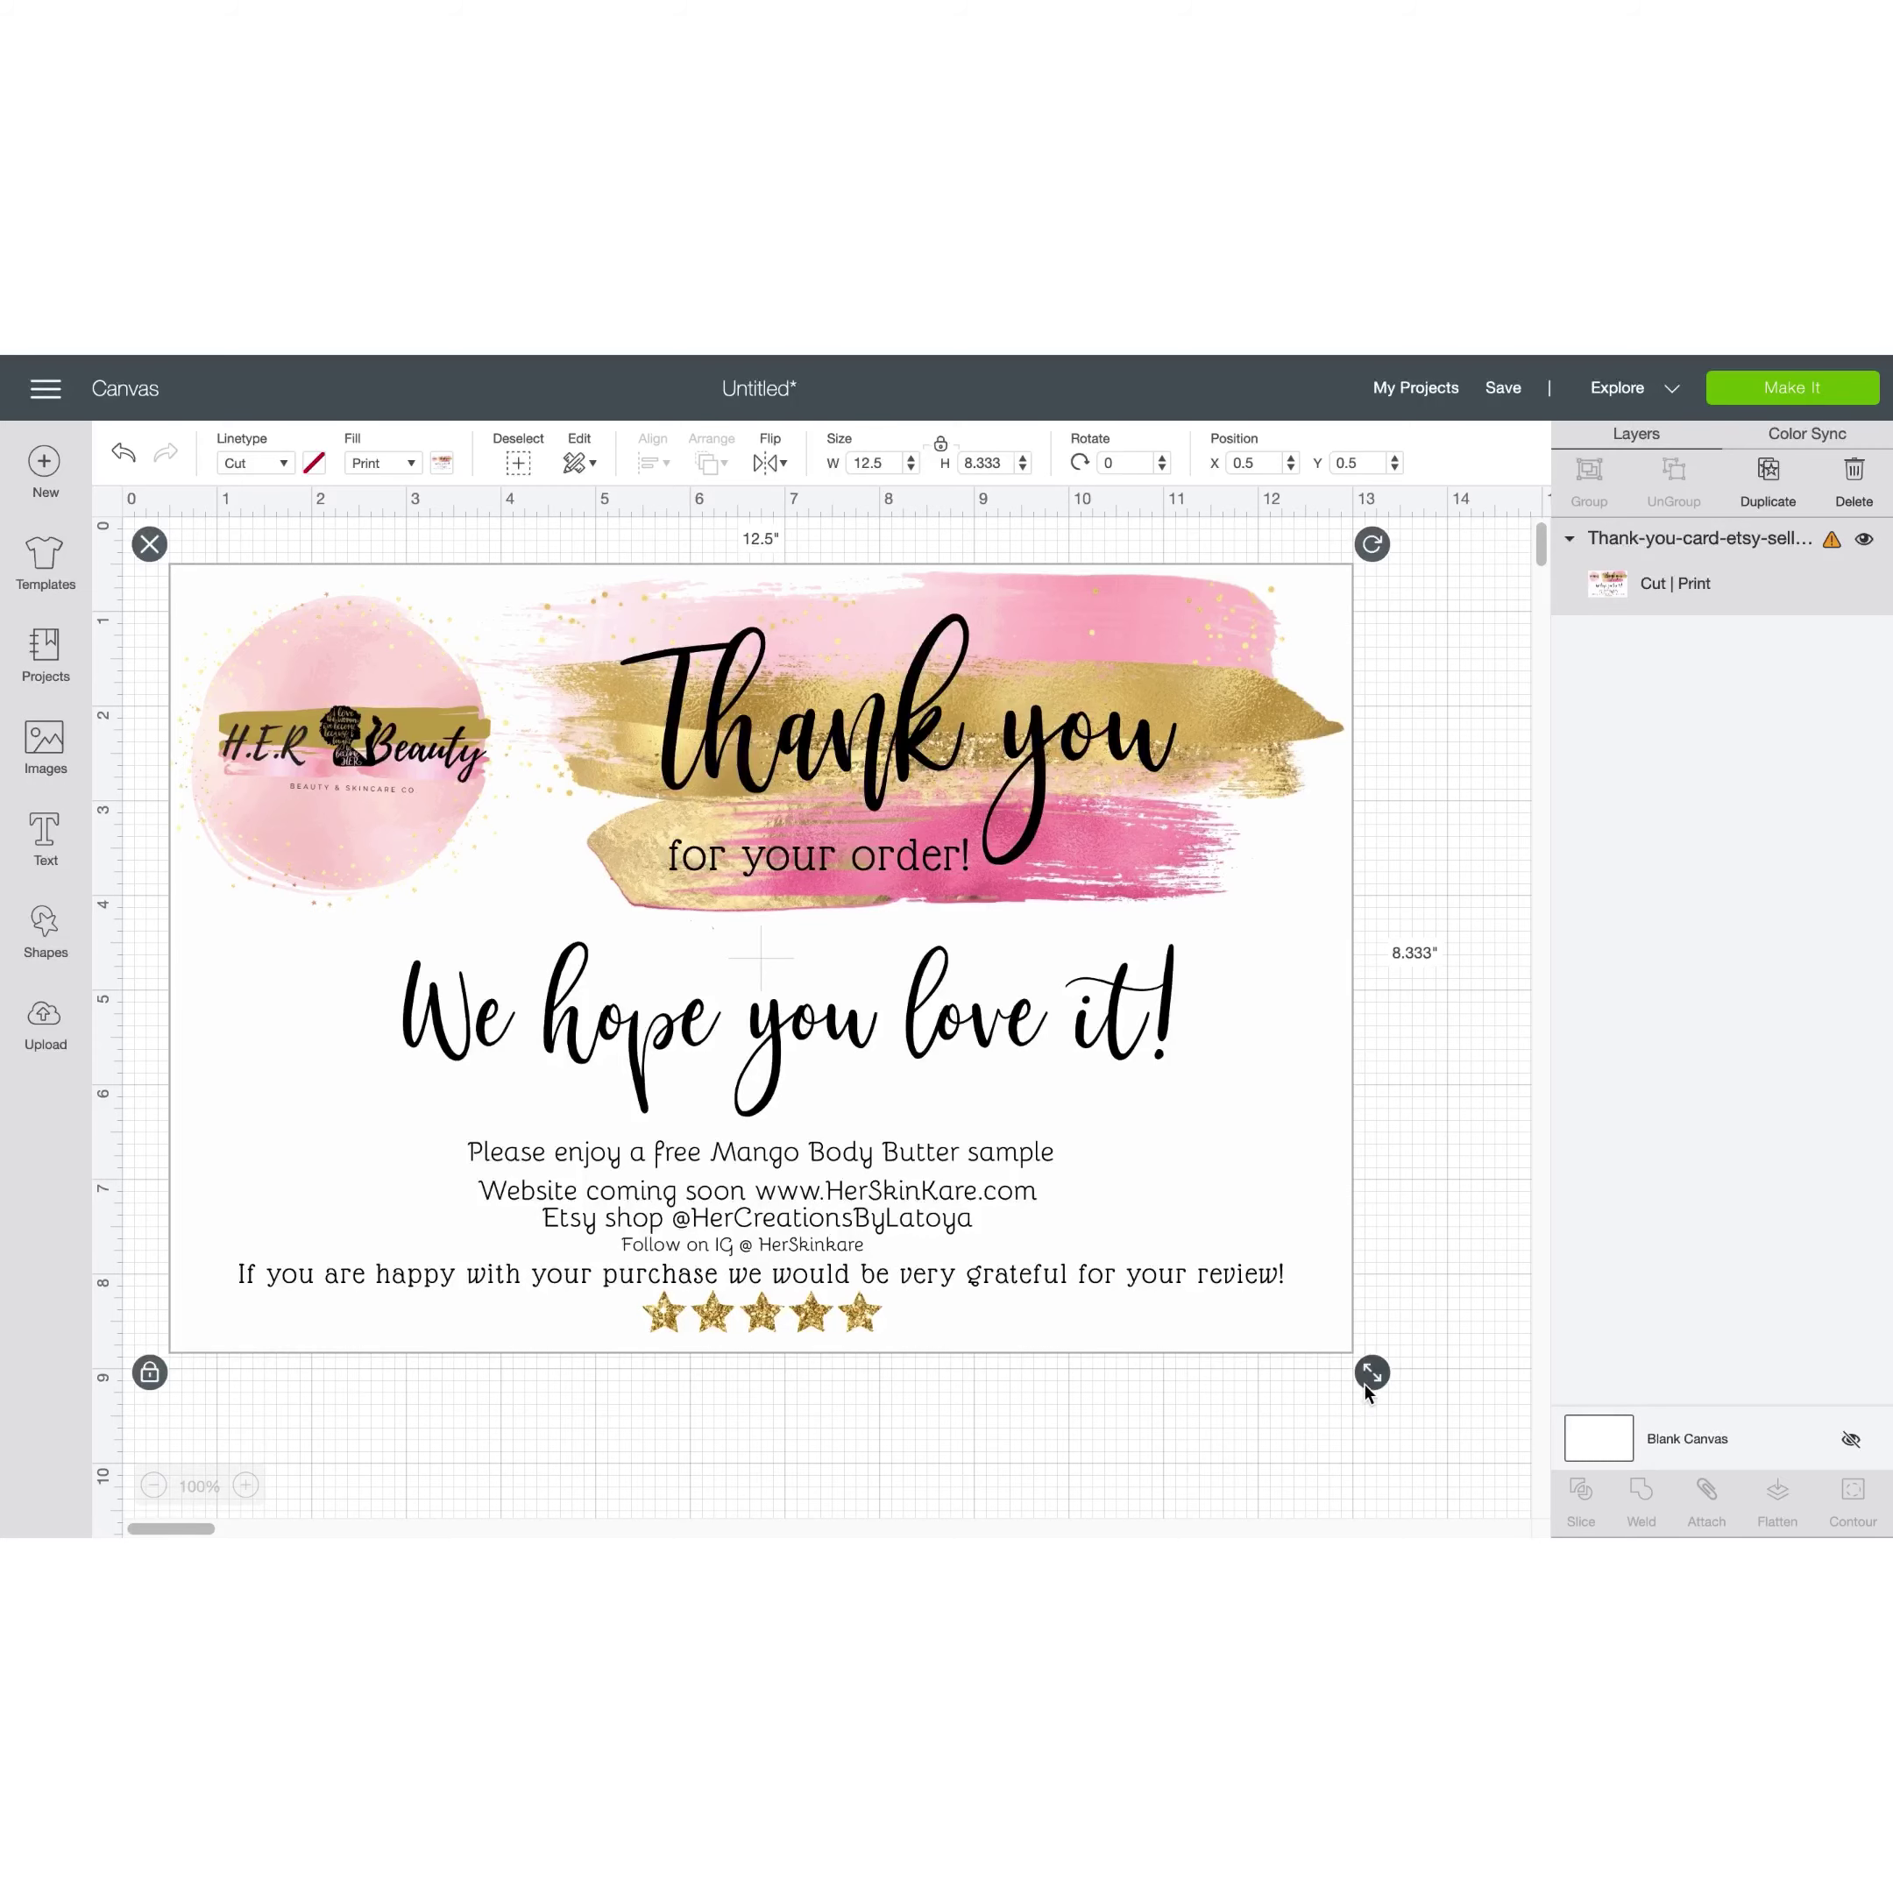
Shrink the card proportionally to about 5.67 by 3.78 inches and move it to the canvas origin, about X 0.04, Y 0.04
left_click_drag(1367, 1387, 709, 947)
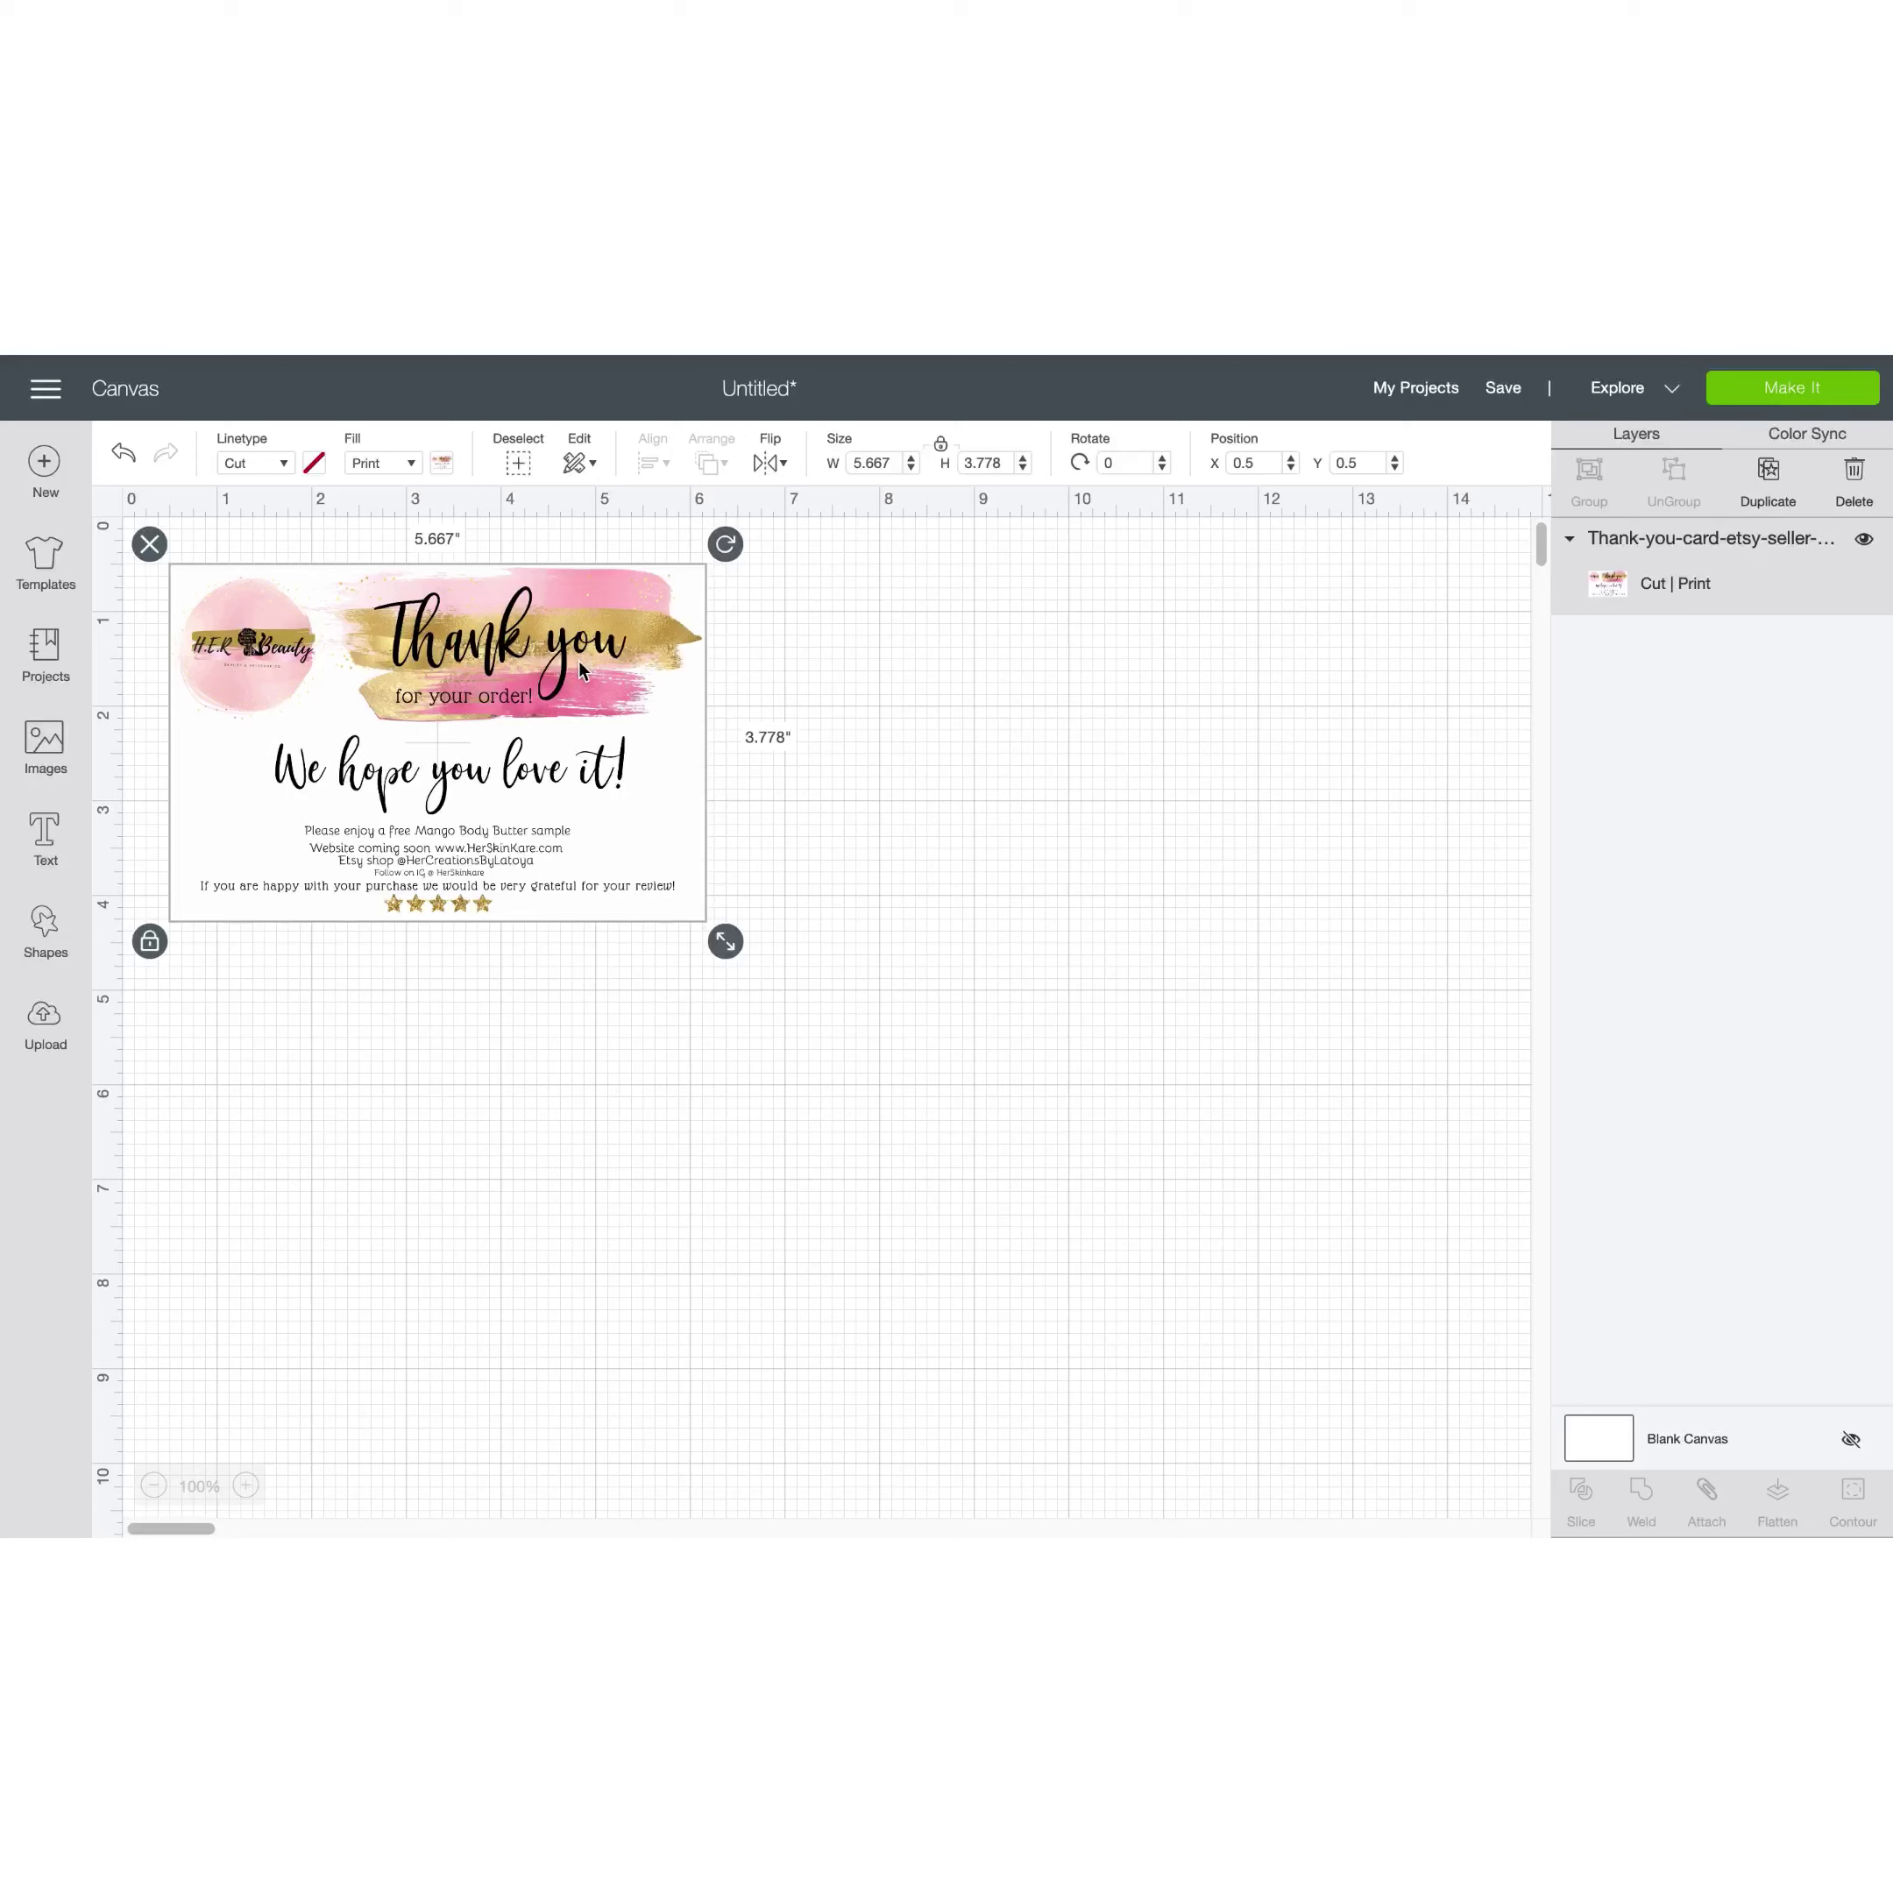
left_click_drag(582, 671, 544, 631)
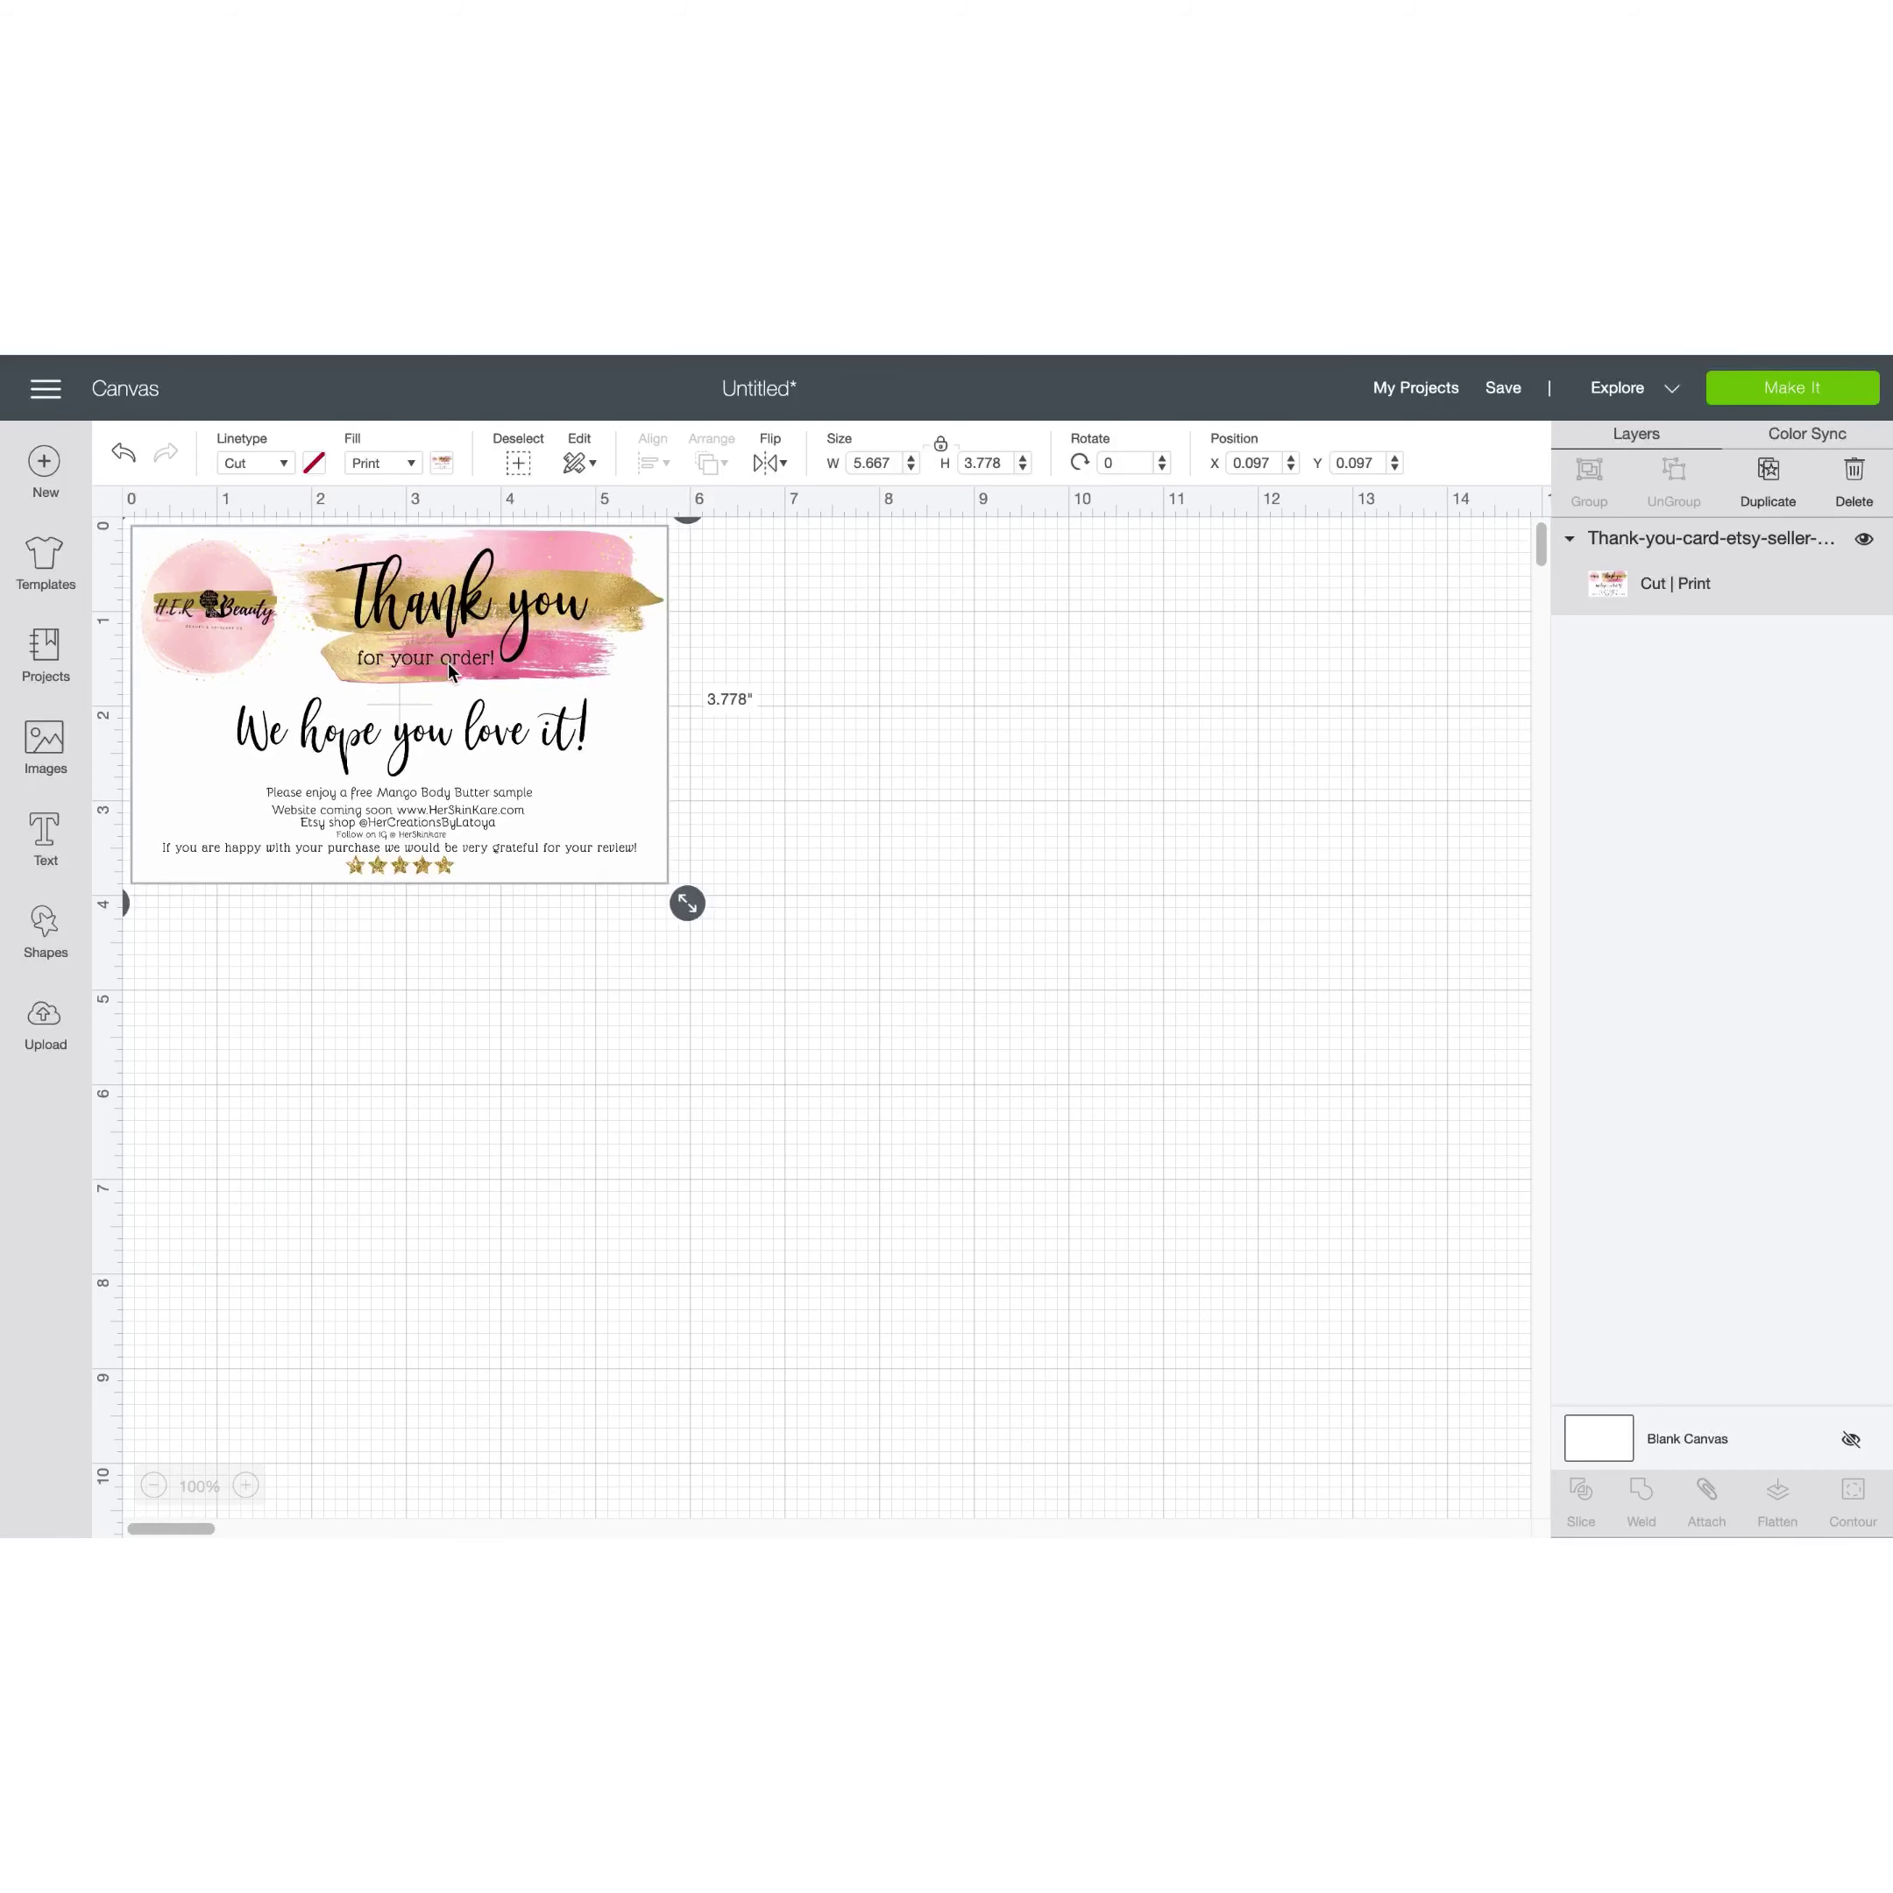
left_click_drag(401, 745, 396, 737)
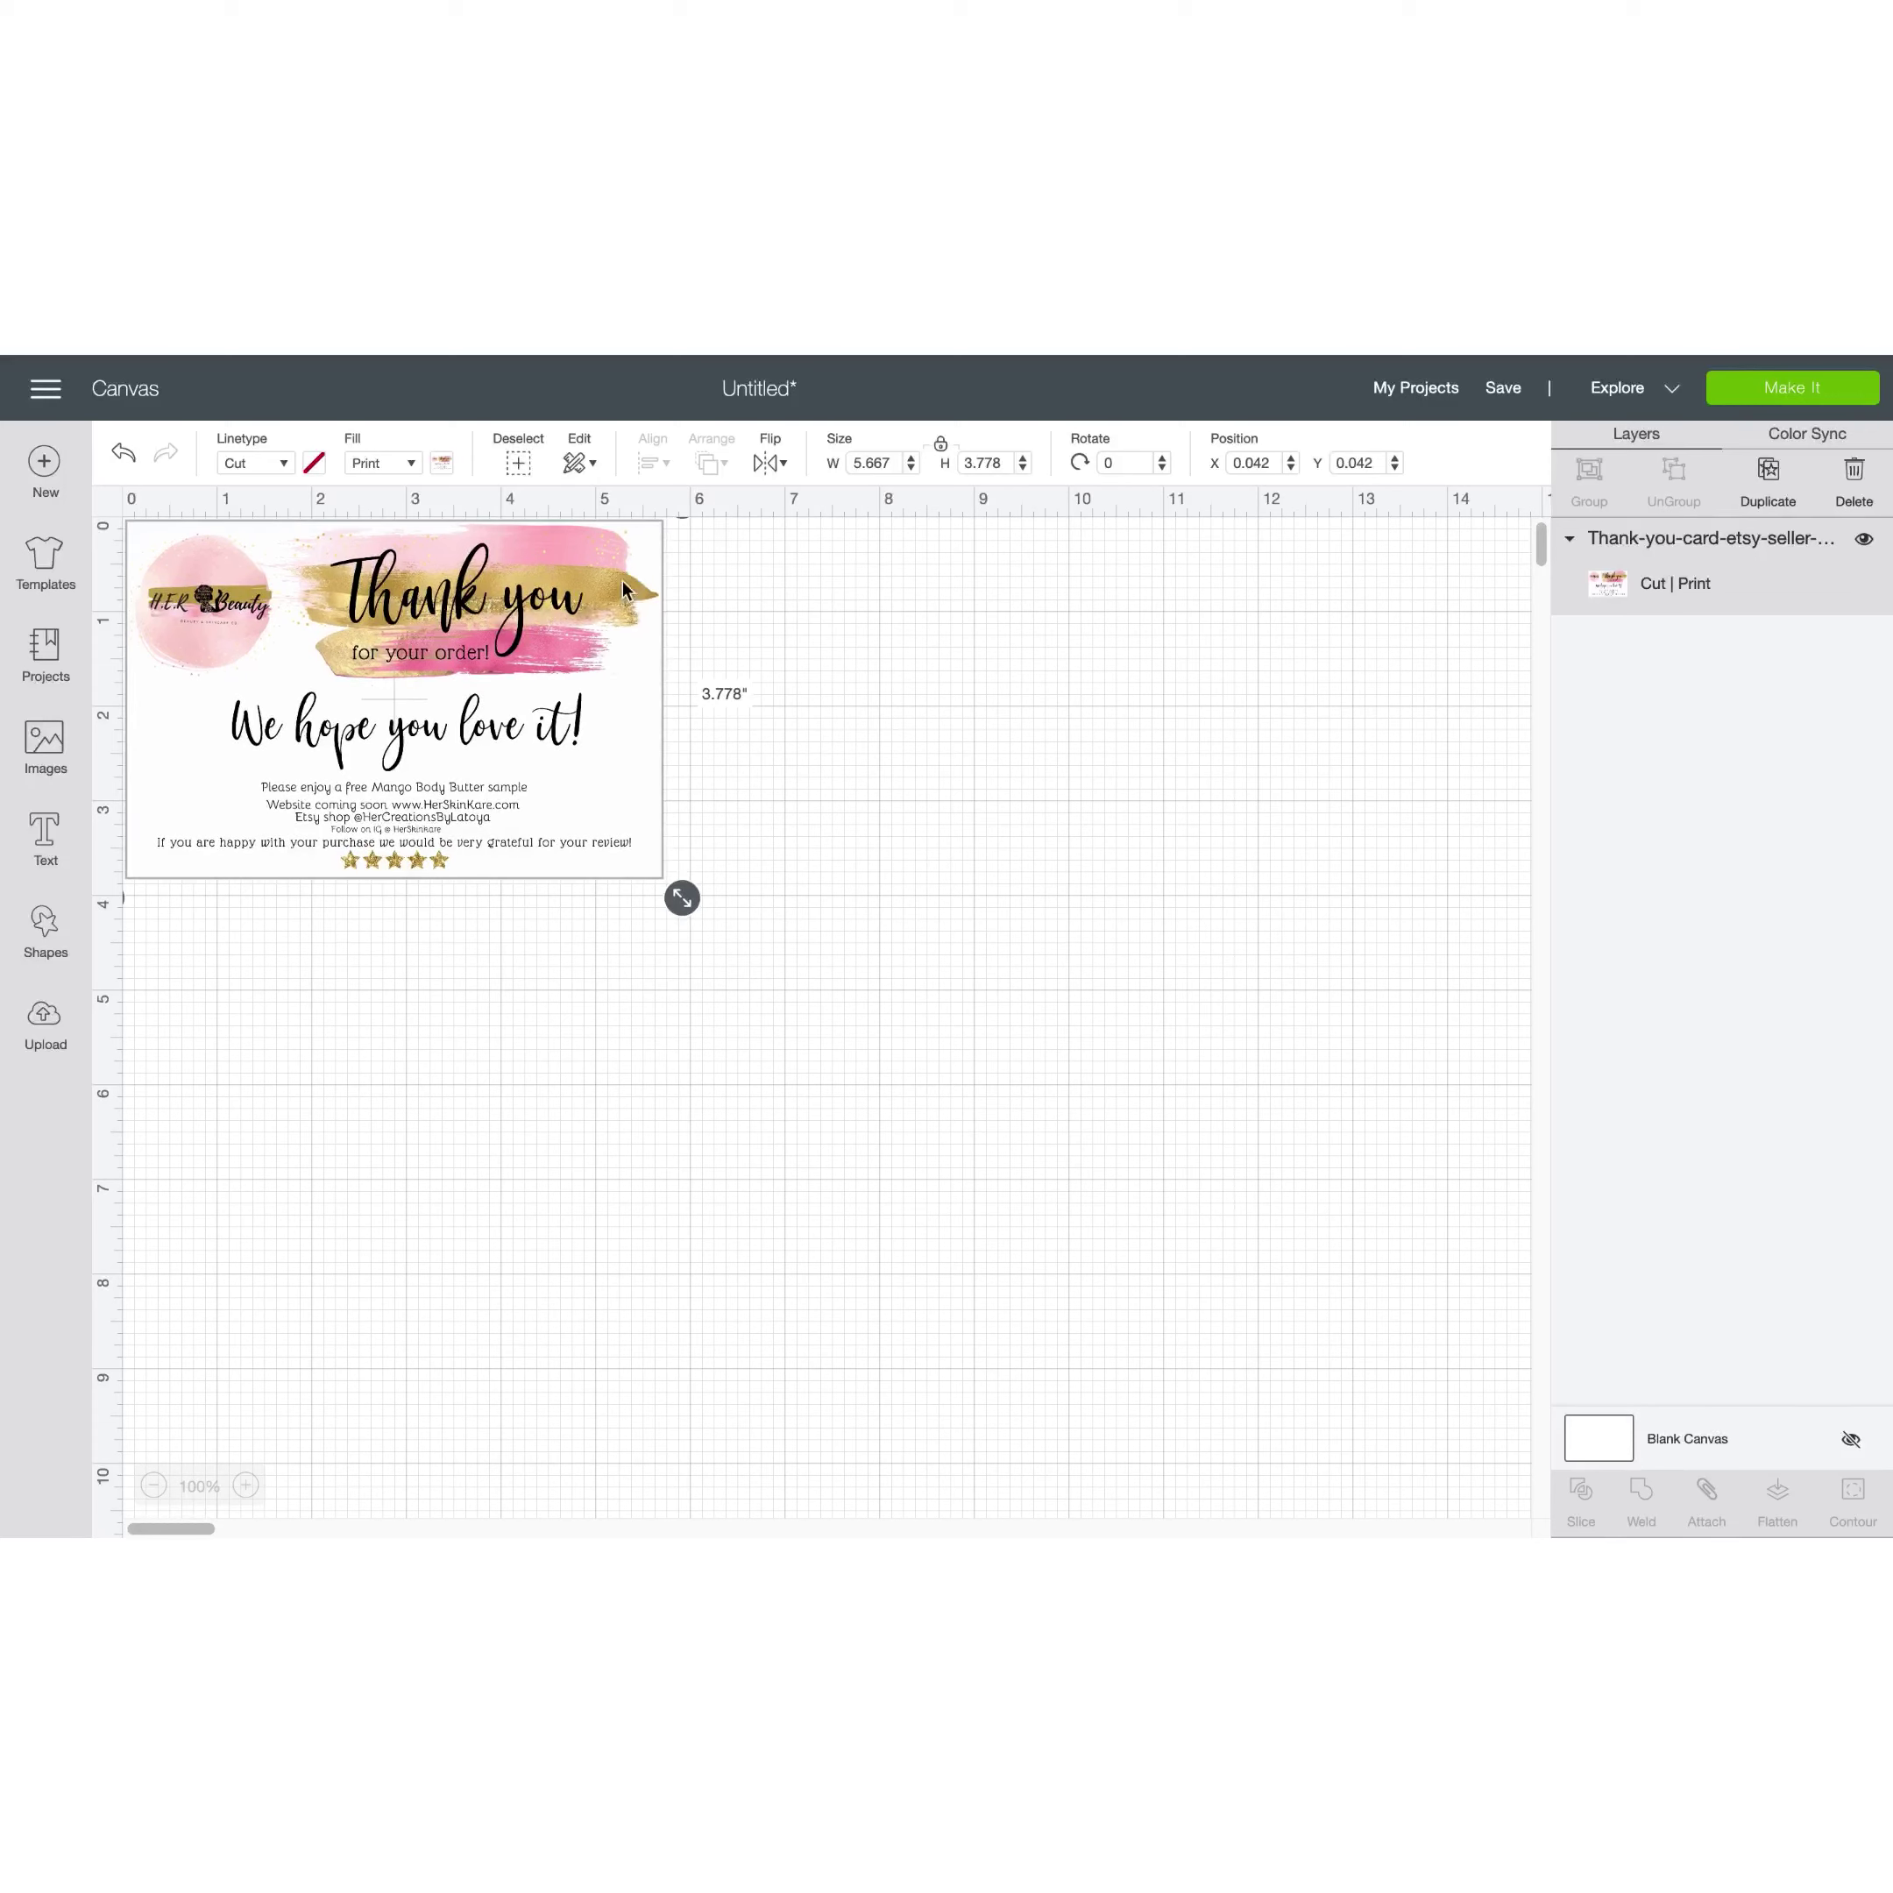
Unlock the card's proportions and set its size to 5 inches wide by 3 inches high, leaving nothing selected
left_click(939, 450)
left_click_drag(895, 463, 848, 467)
type("5")
left_click_drag(1000, 458, 963, 464)
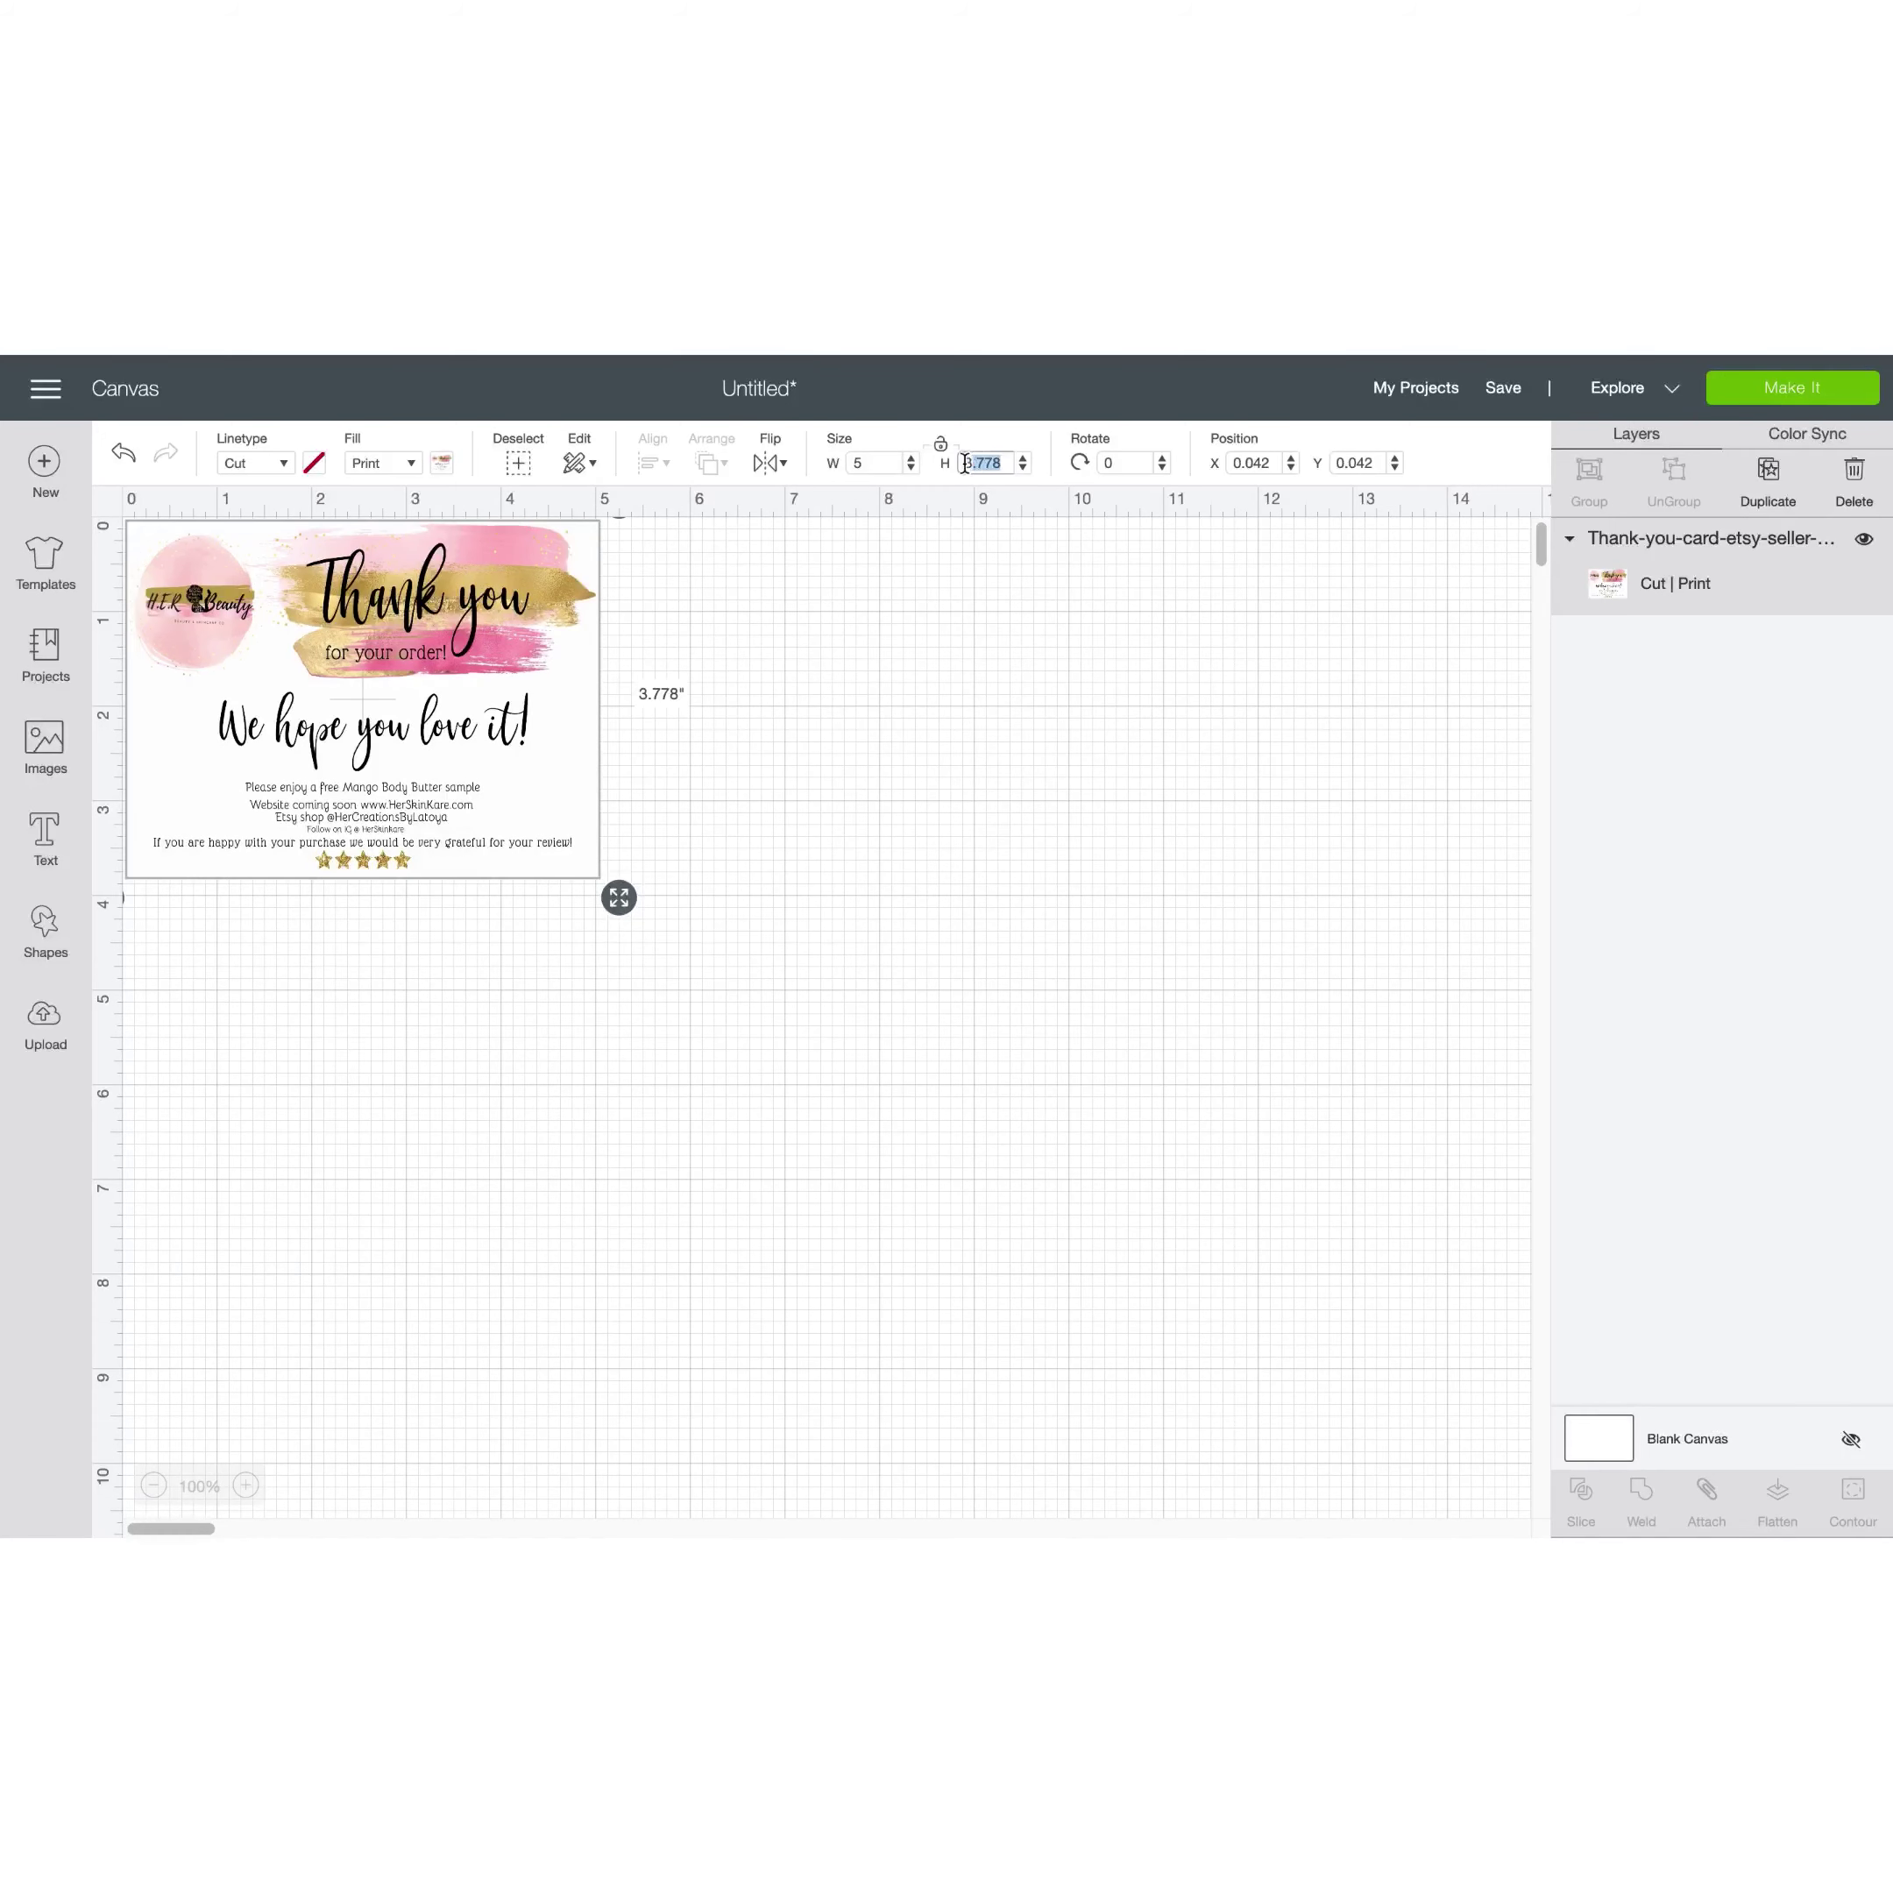
type("3")
key("Return")
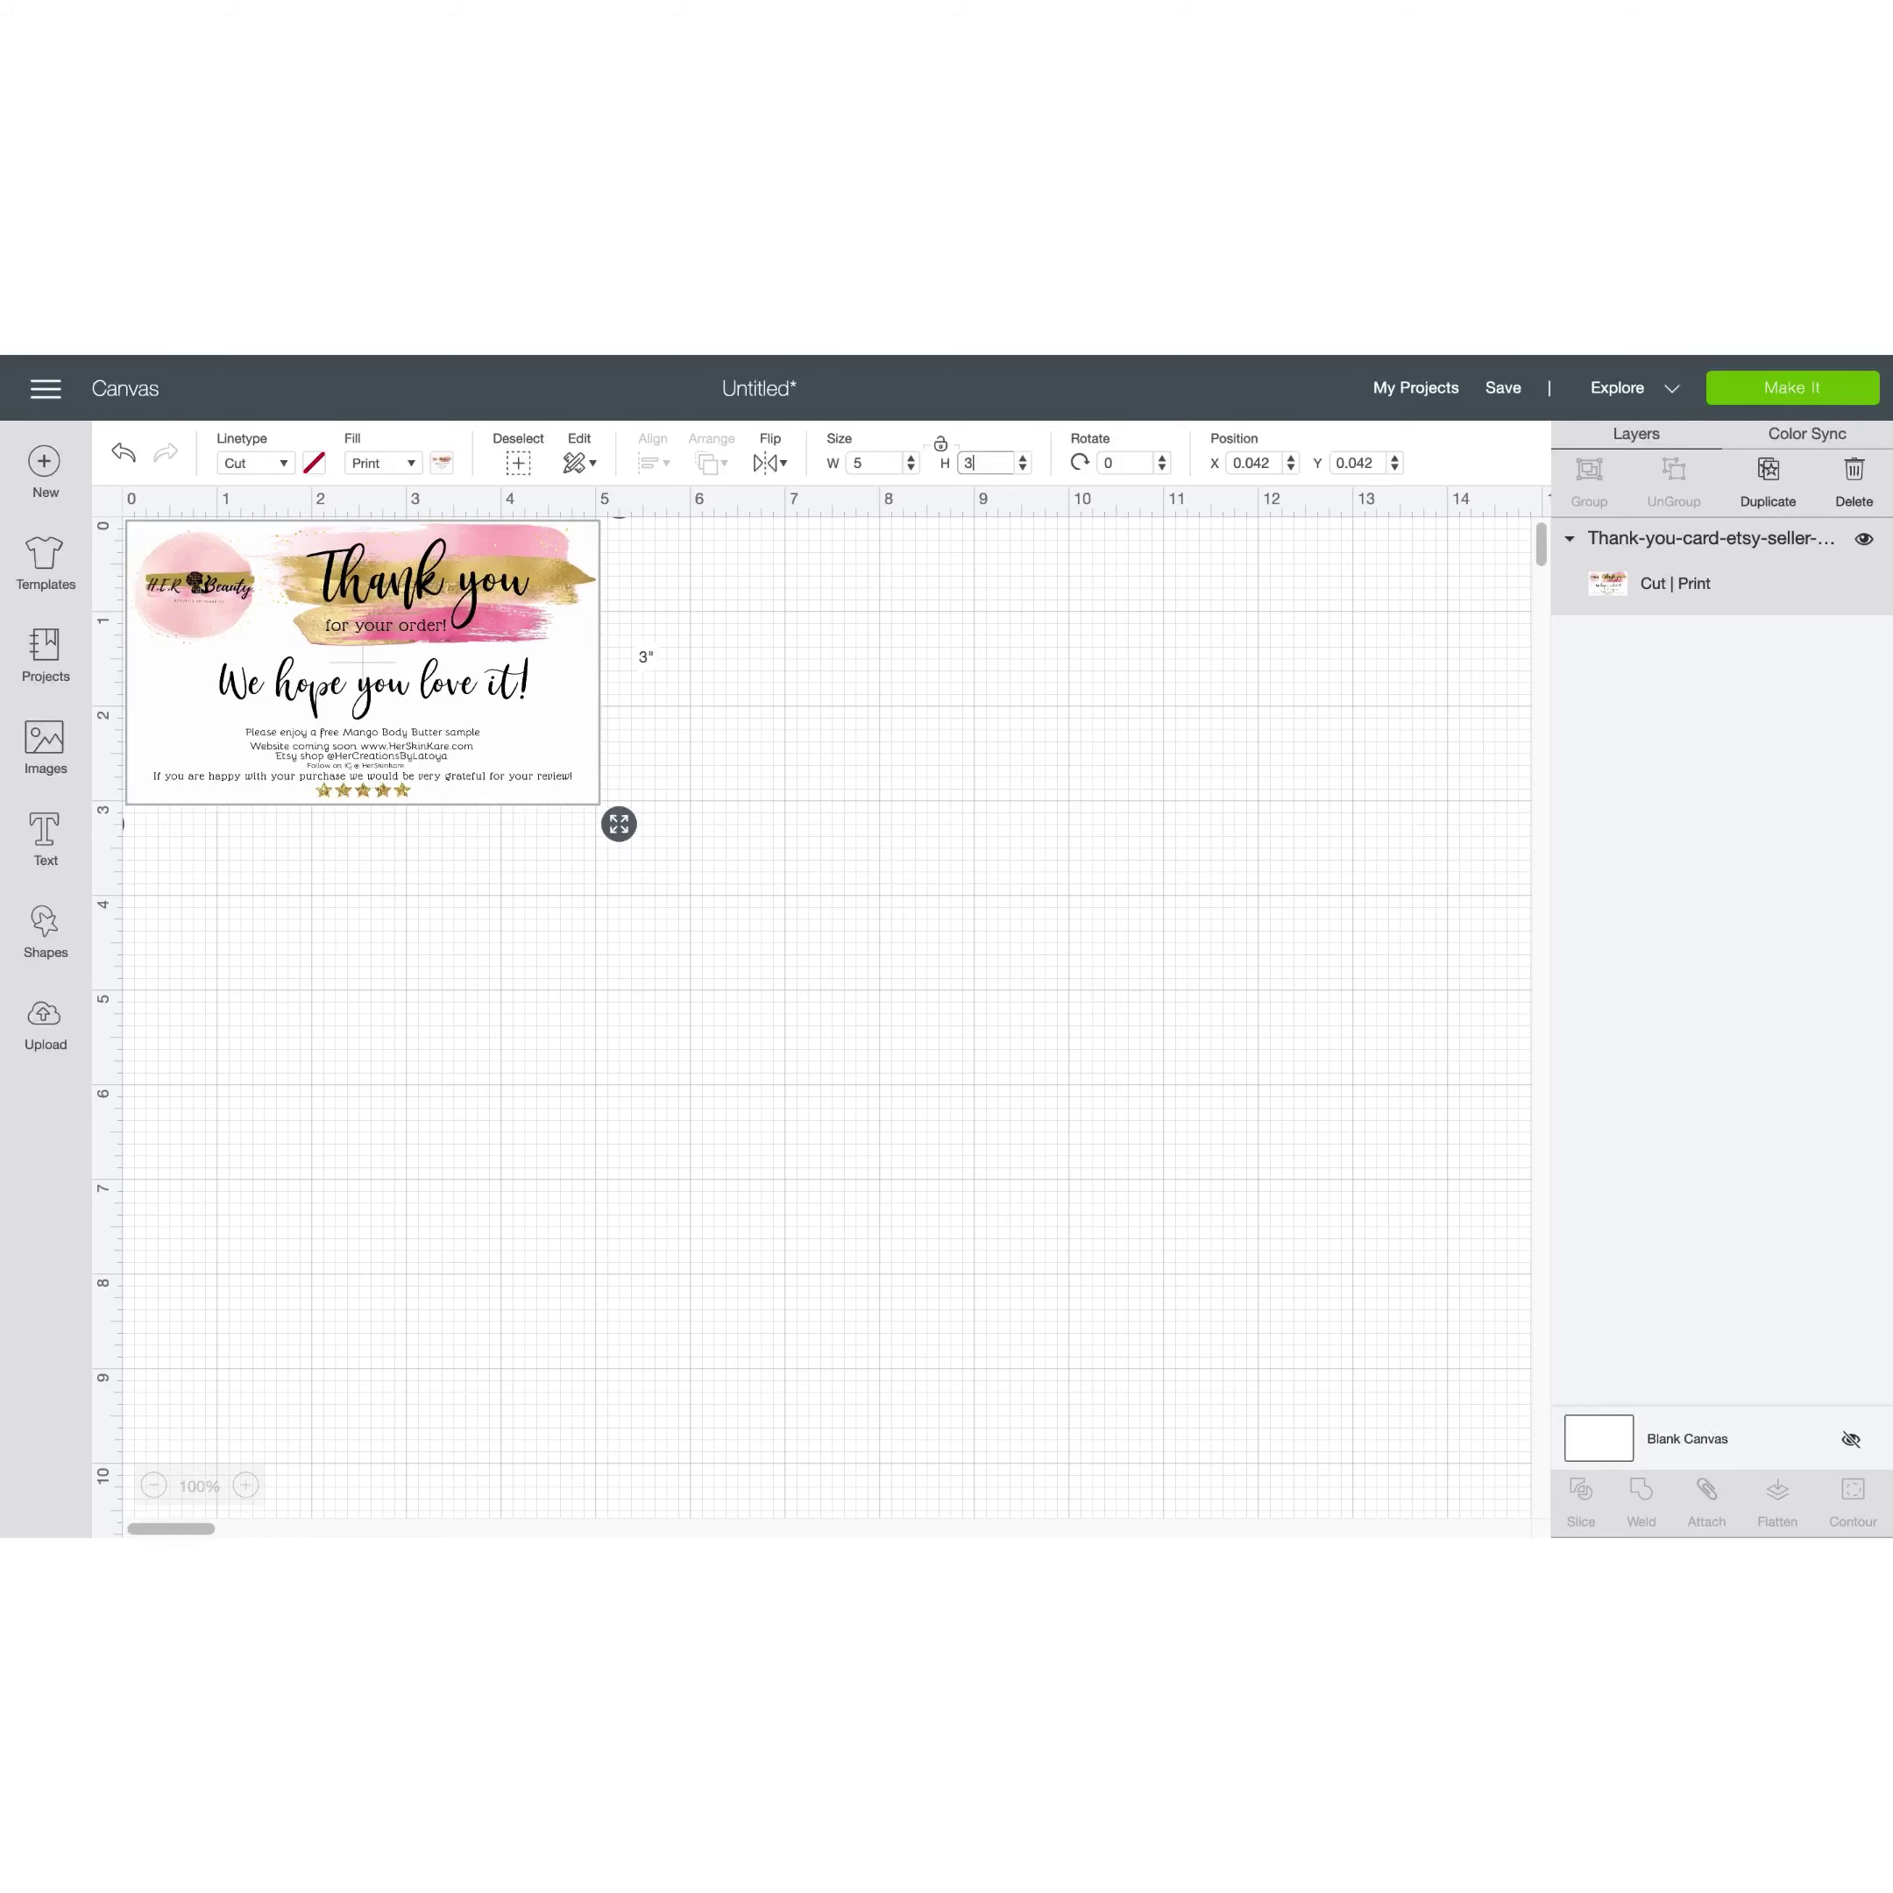
left_click(665, 772)
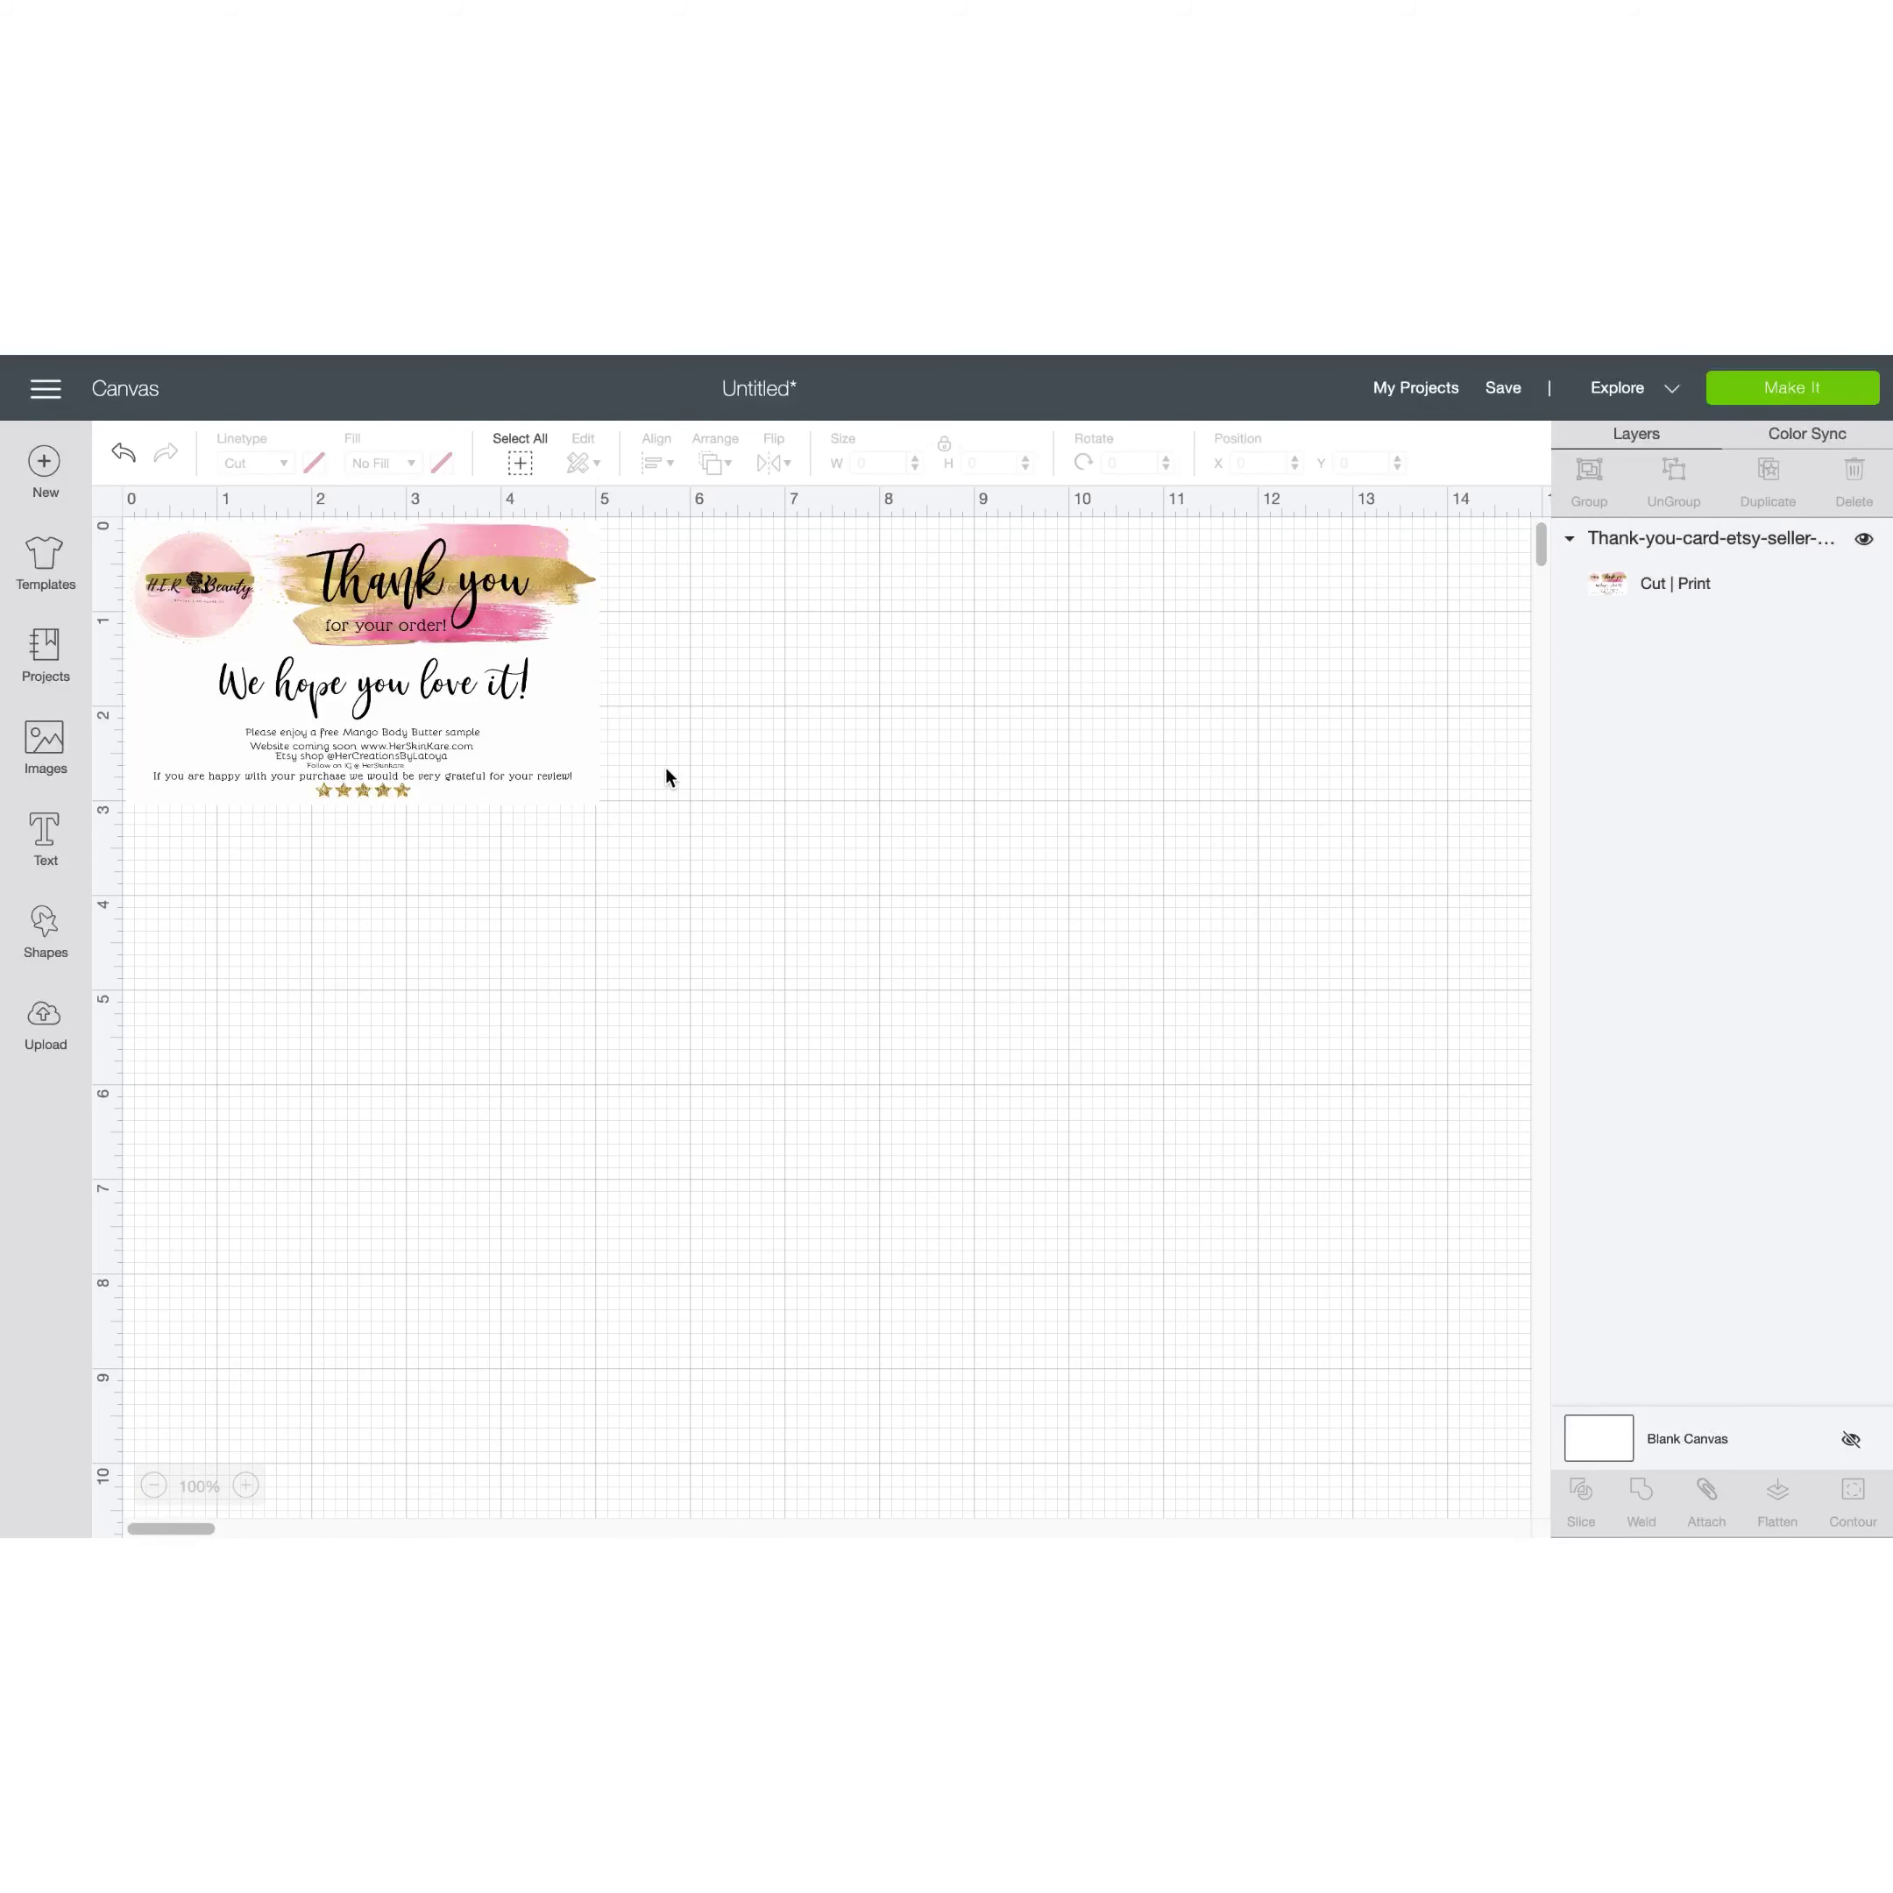
Duplicate the card and place the copy directly below the original at about X 0.14, Y 3.01
right_click(423, 710)
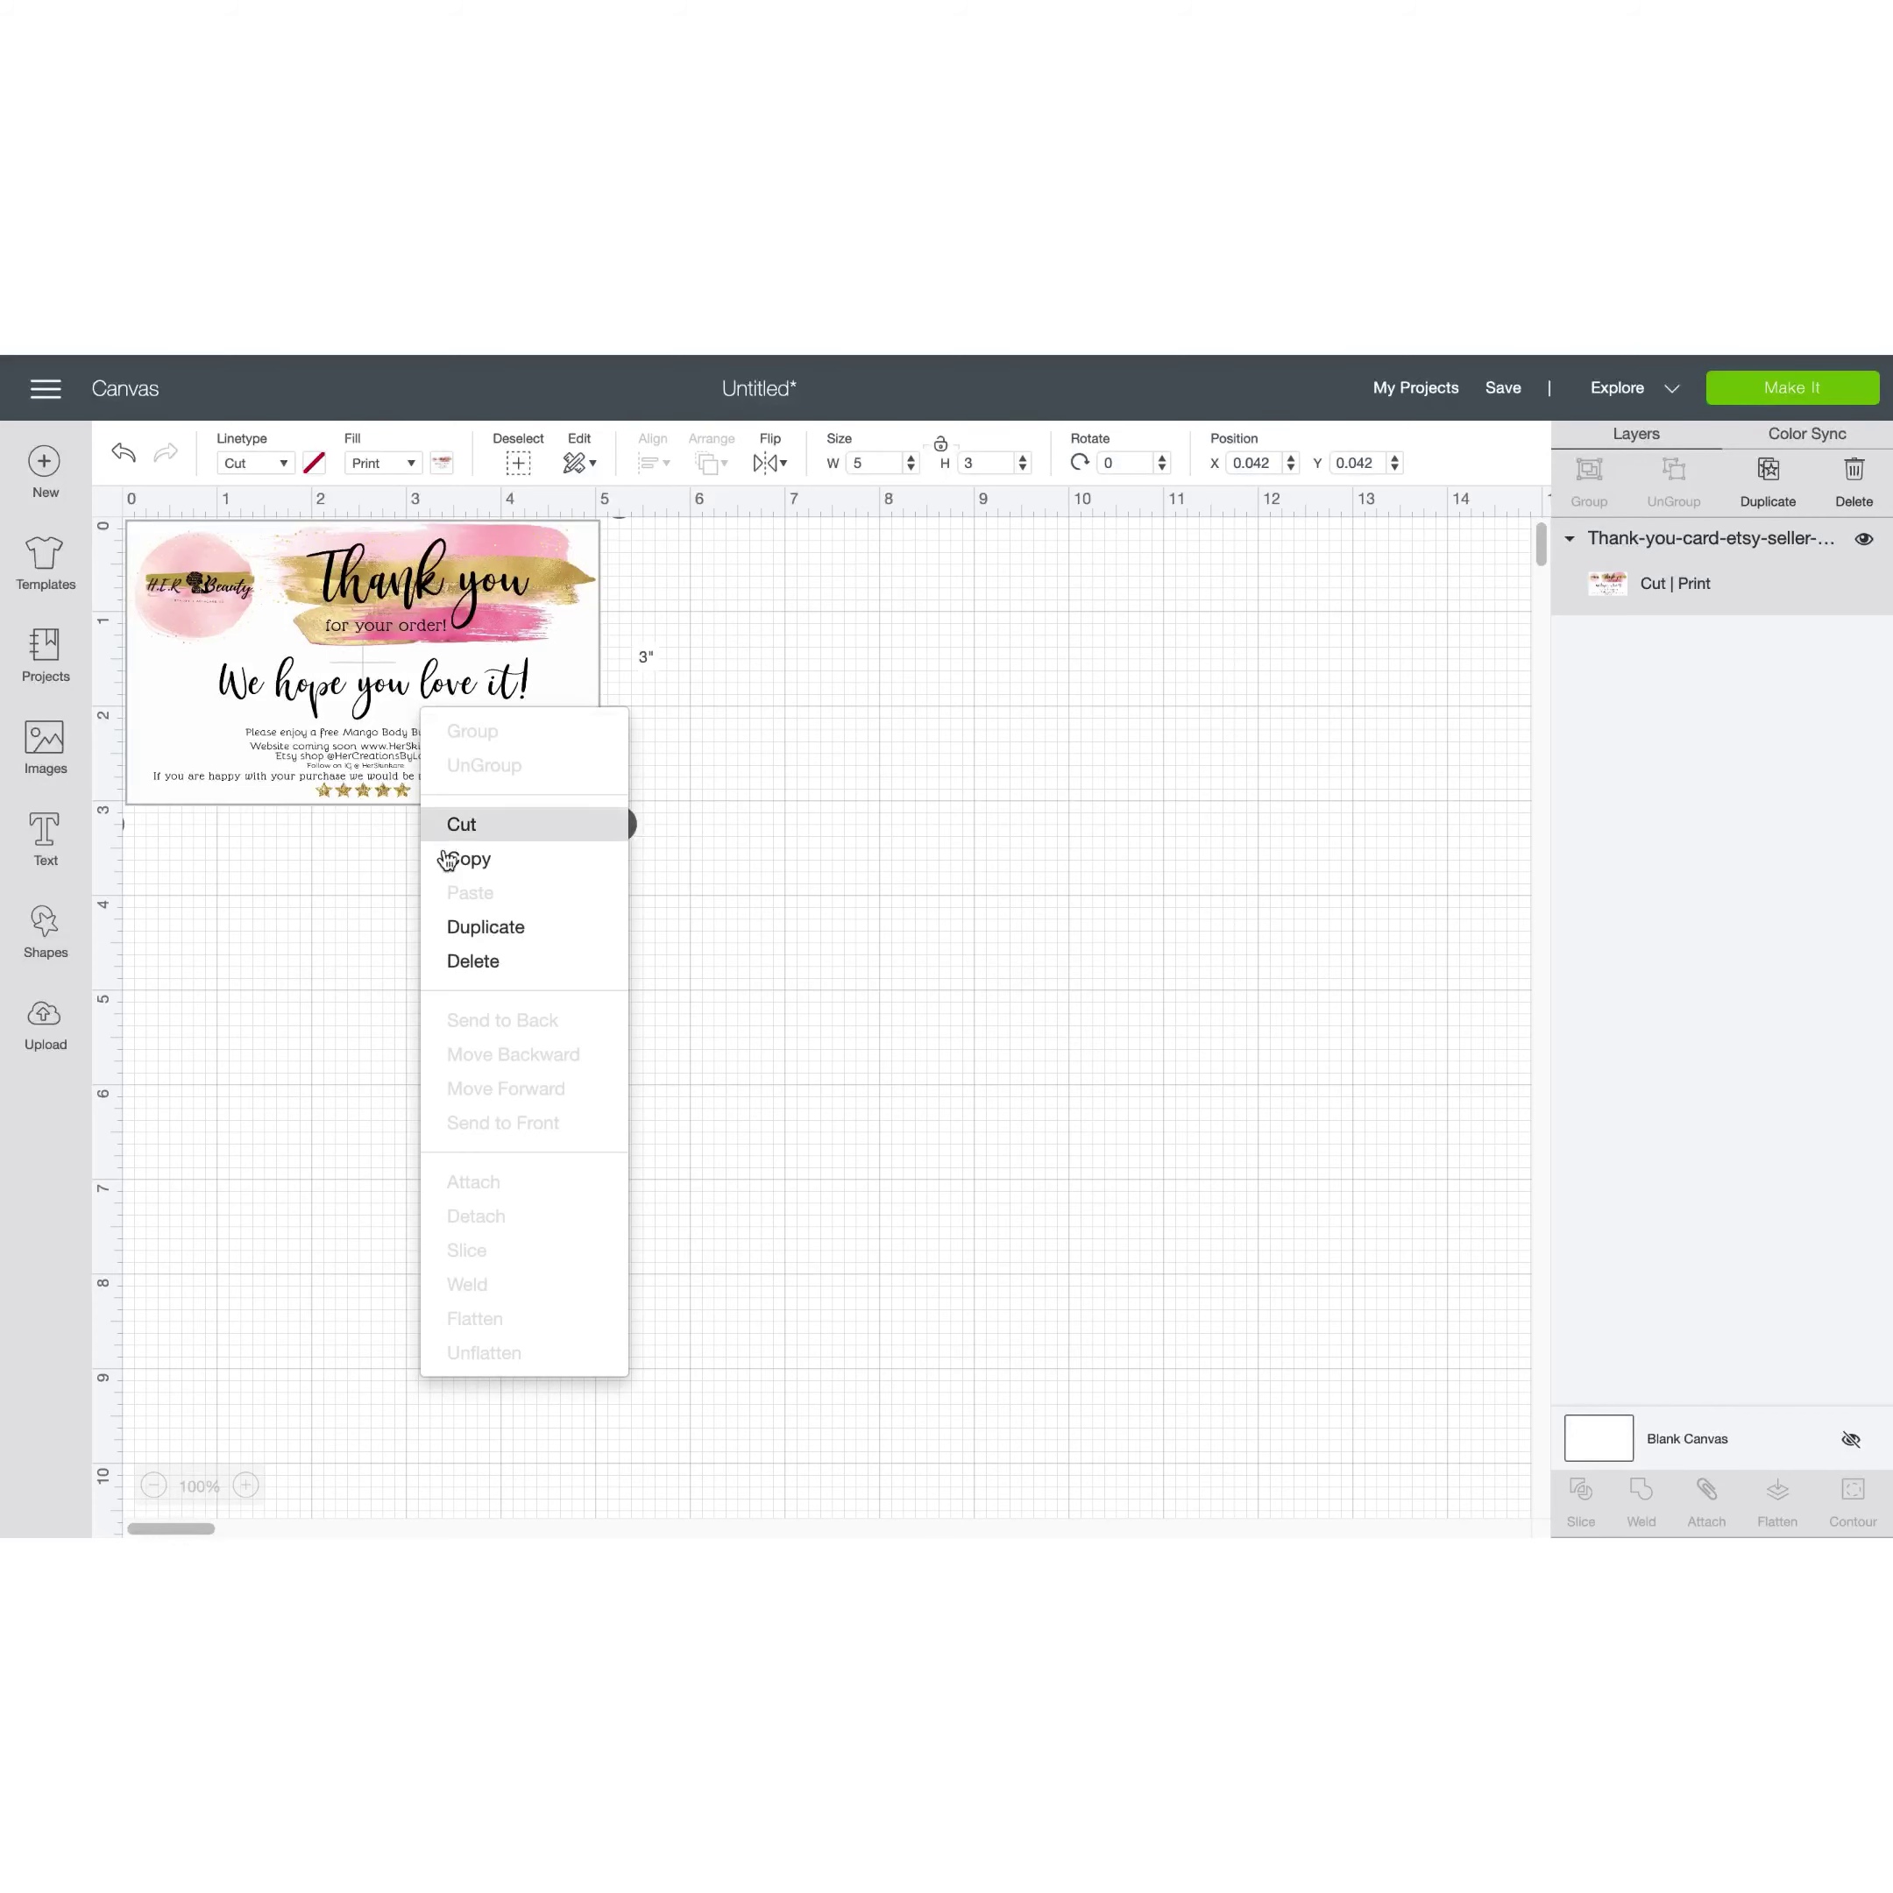
left_click(476, 927)
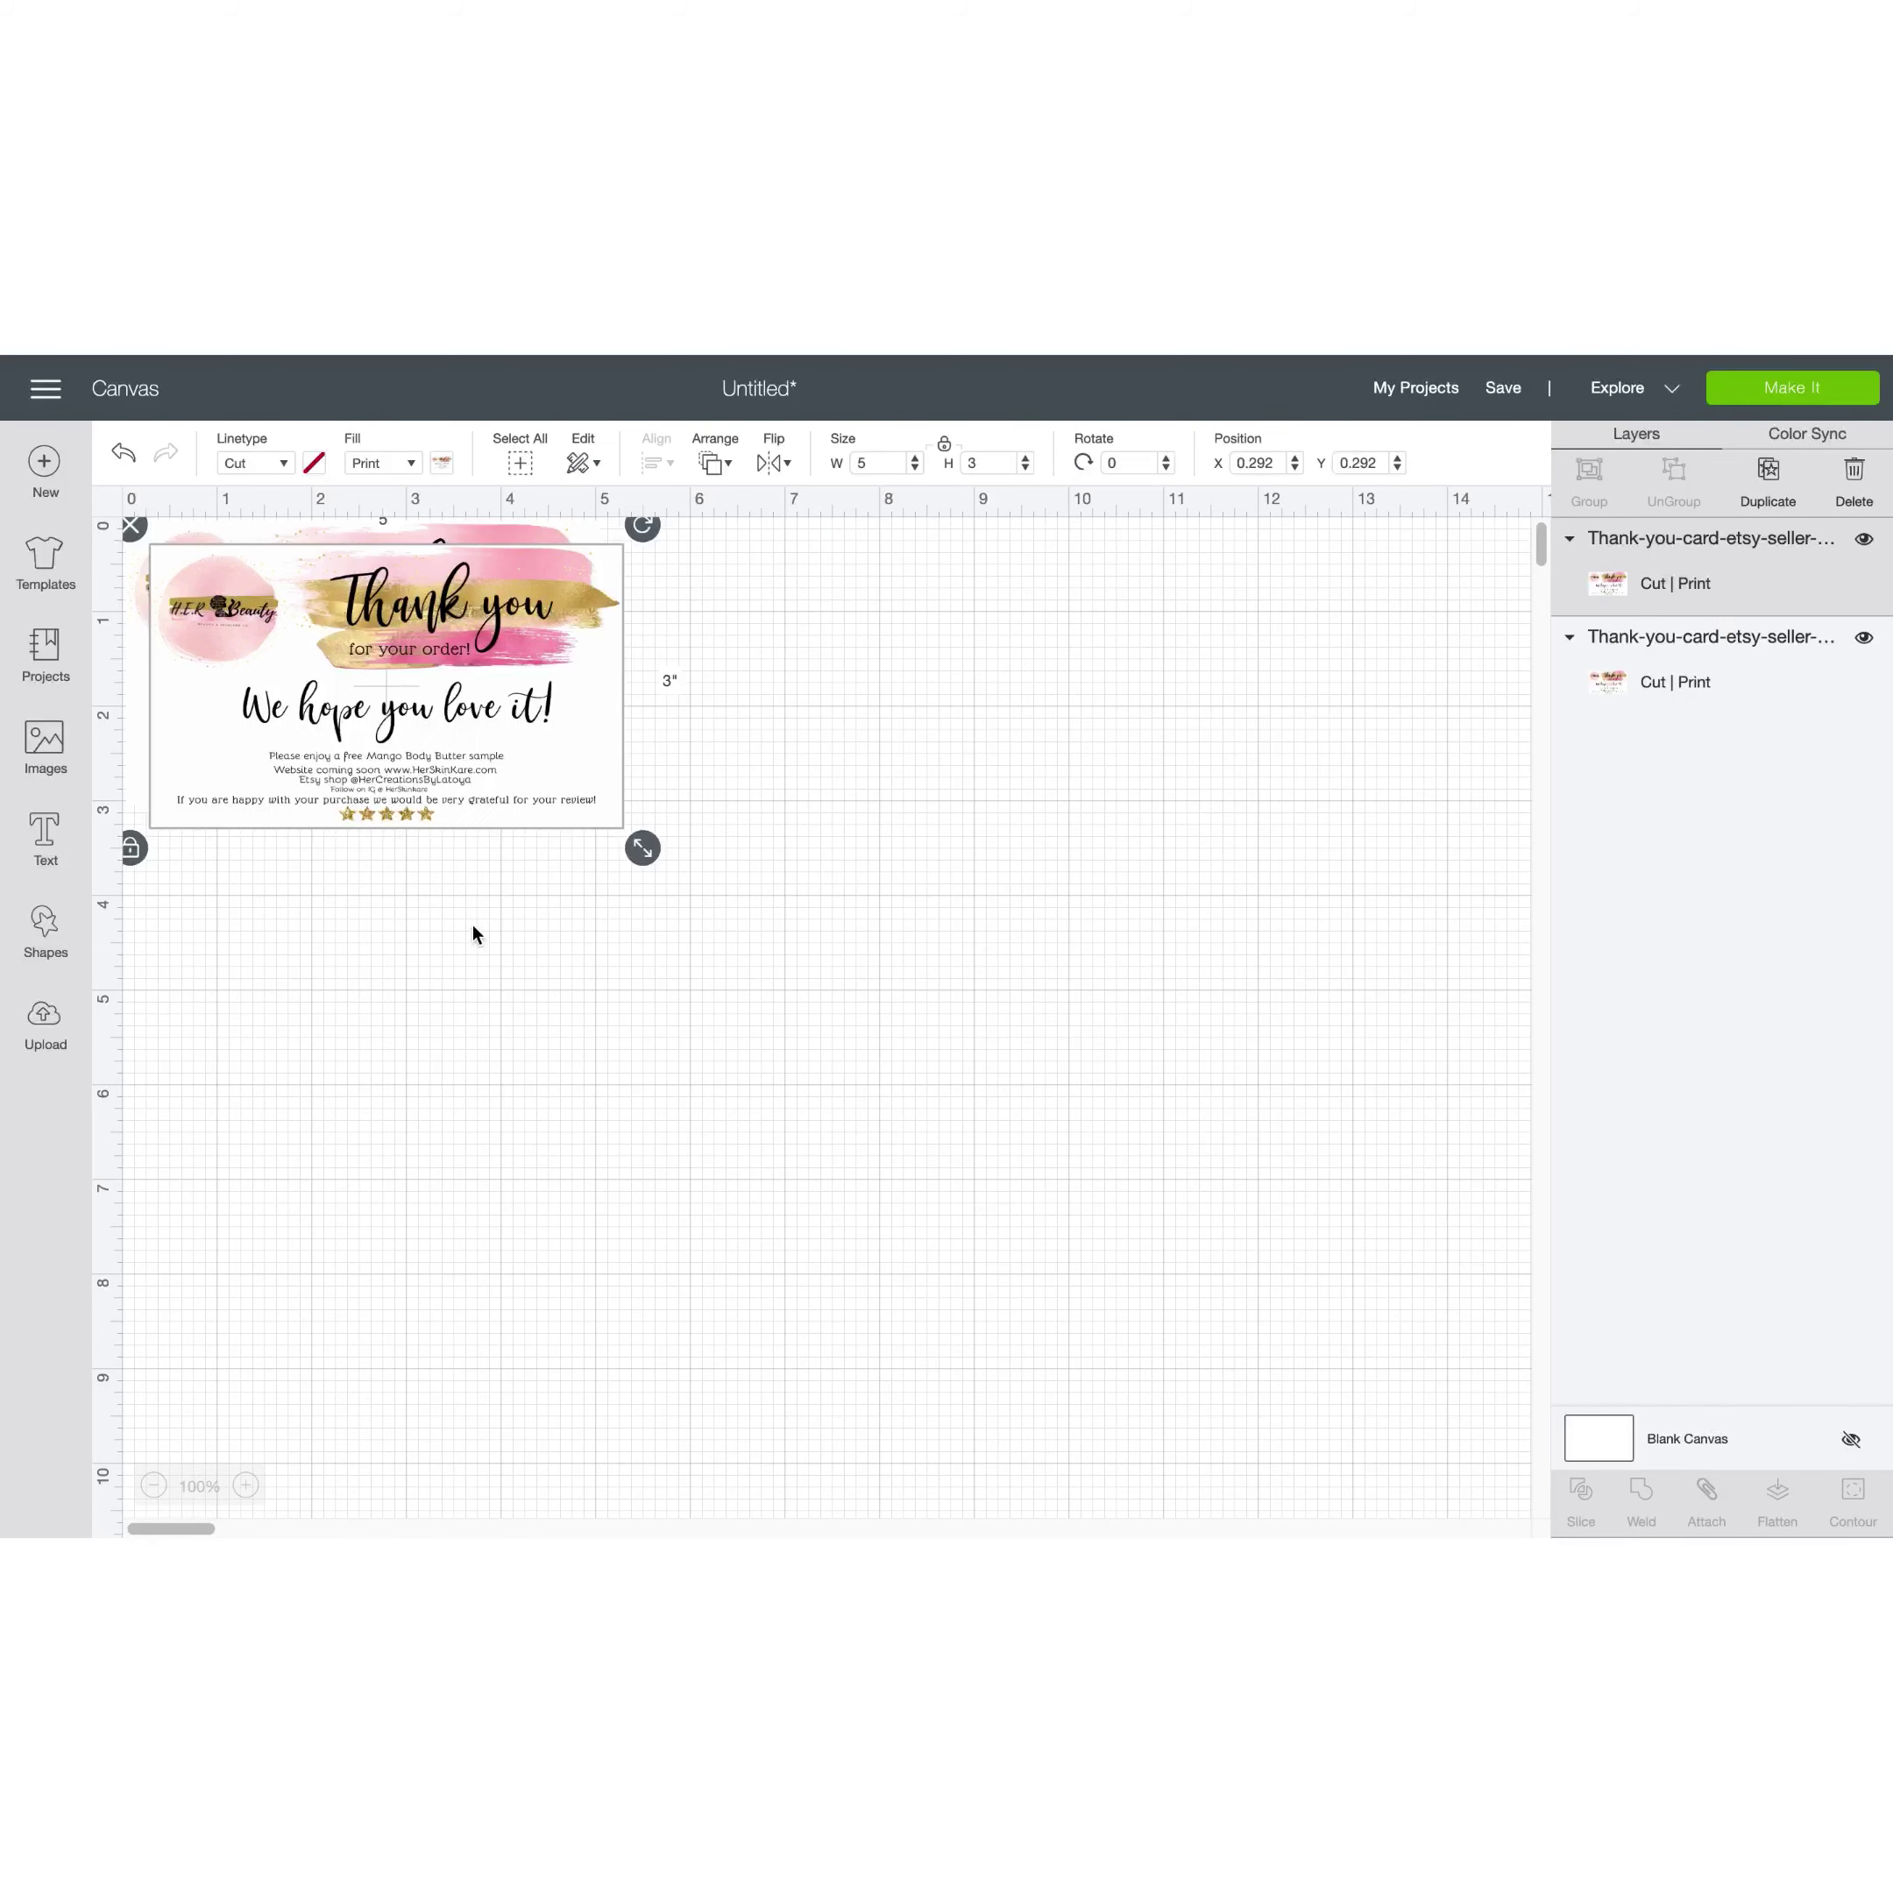
left_click_drag(478, 716, 452, 988)
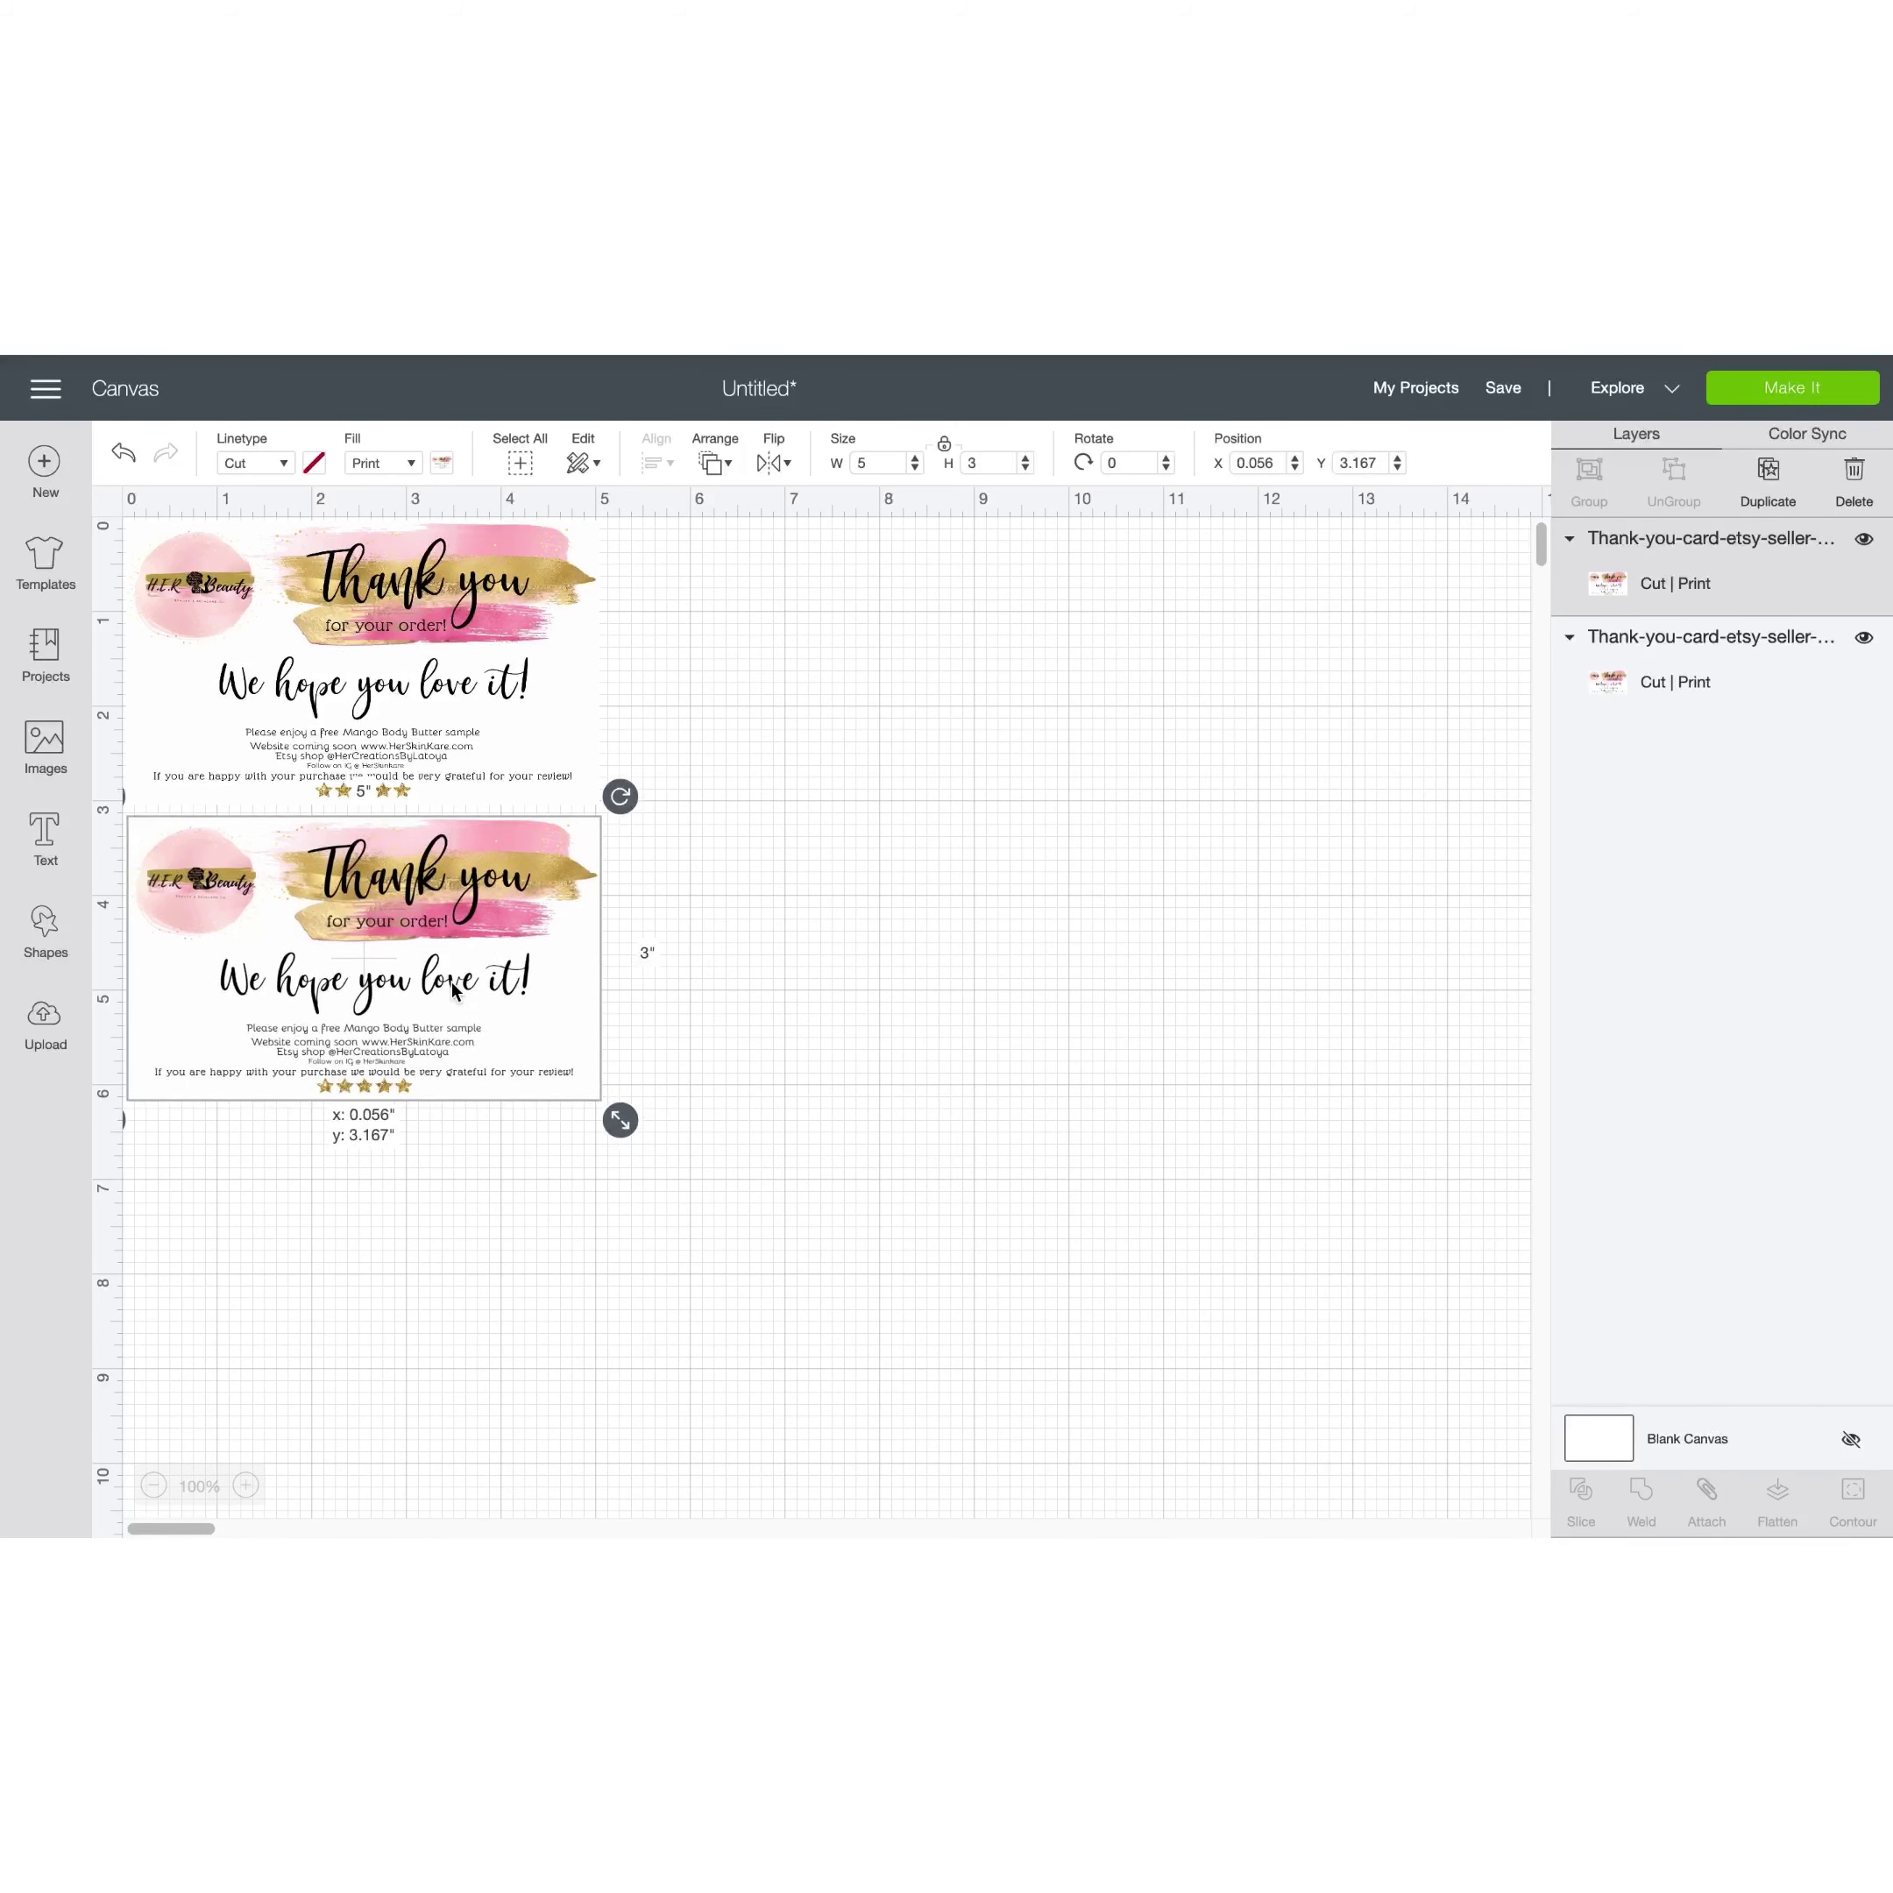
left_click_drag(387, 888, 402, 837)
Duplicate the second card and place the copy directly below it, near the 6-inch mark, leaving nothing selected
right_click(402, 838)
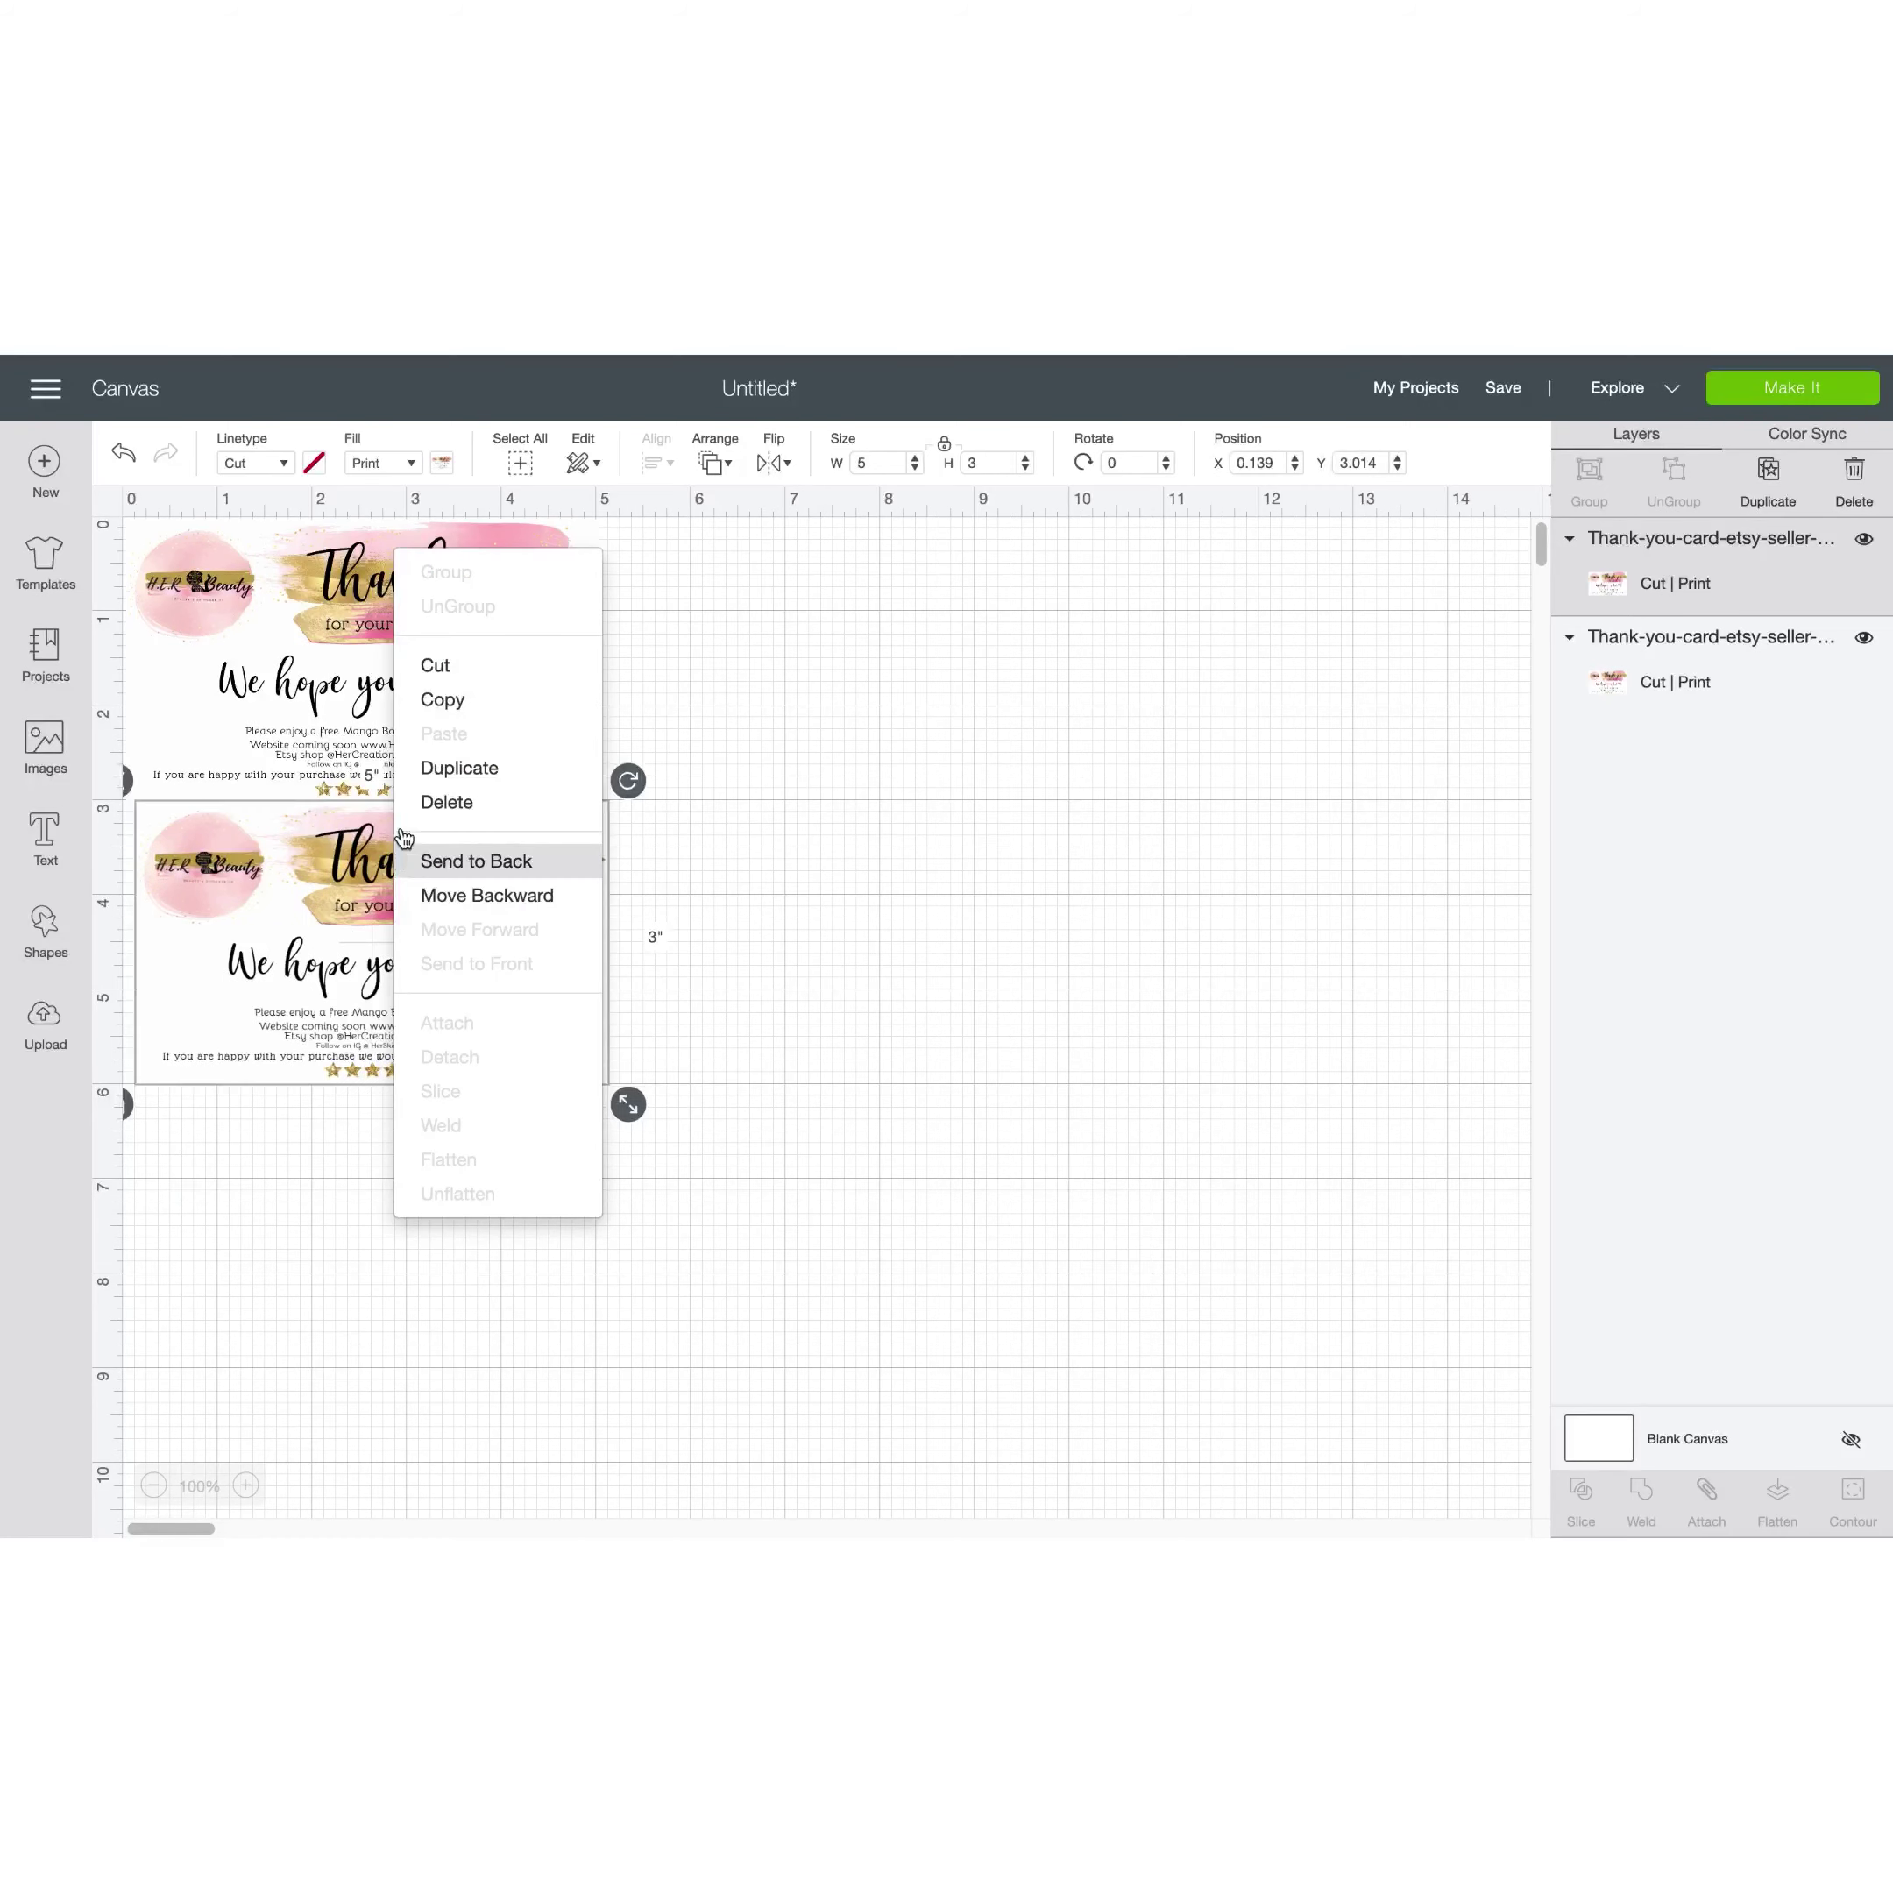
left_click(444, 768)
left_click_drag(417, 967, 390, 1234)
left_click(477, 1440)
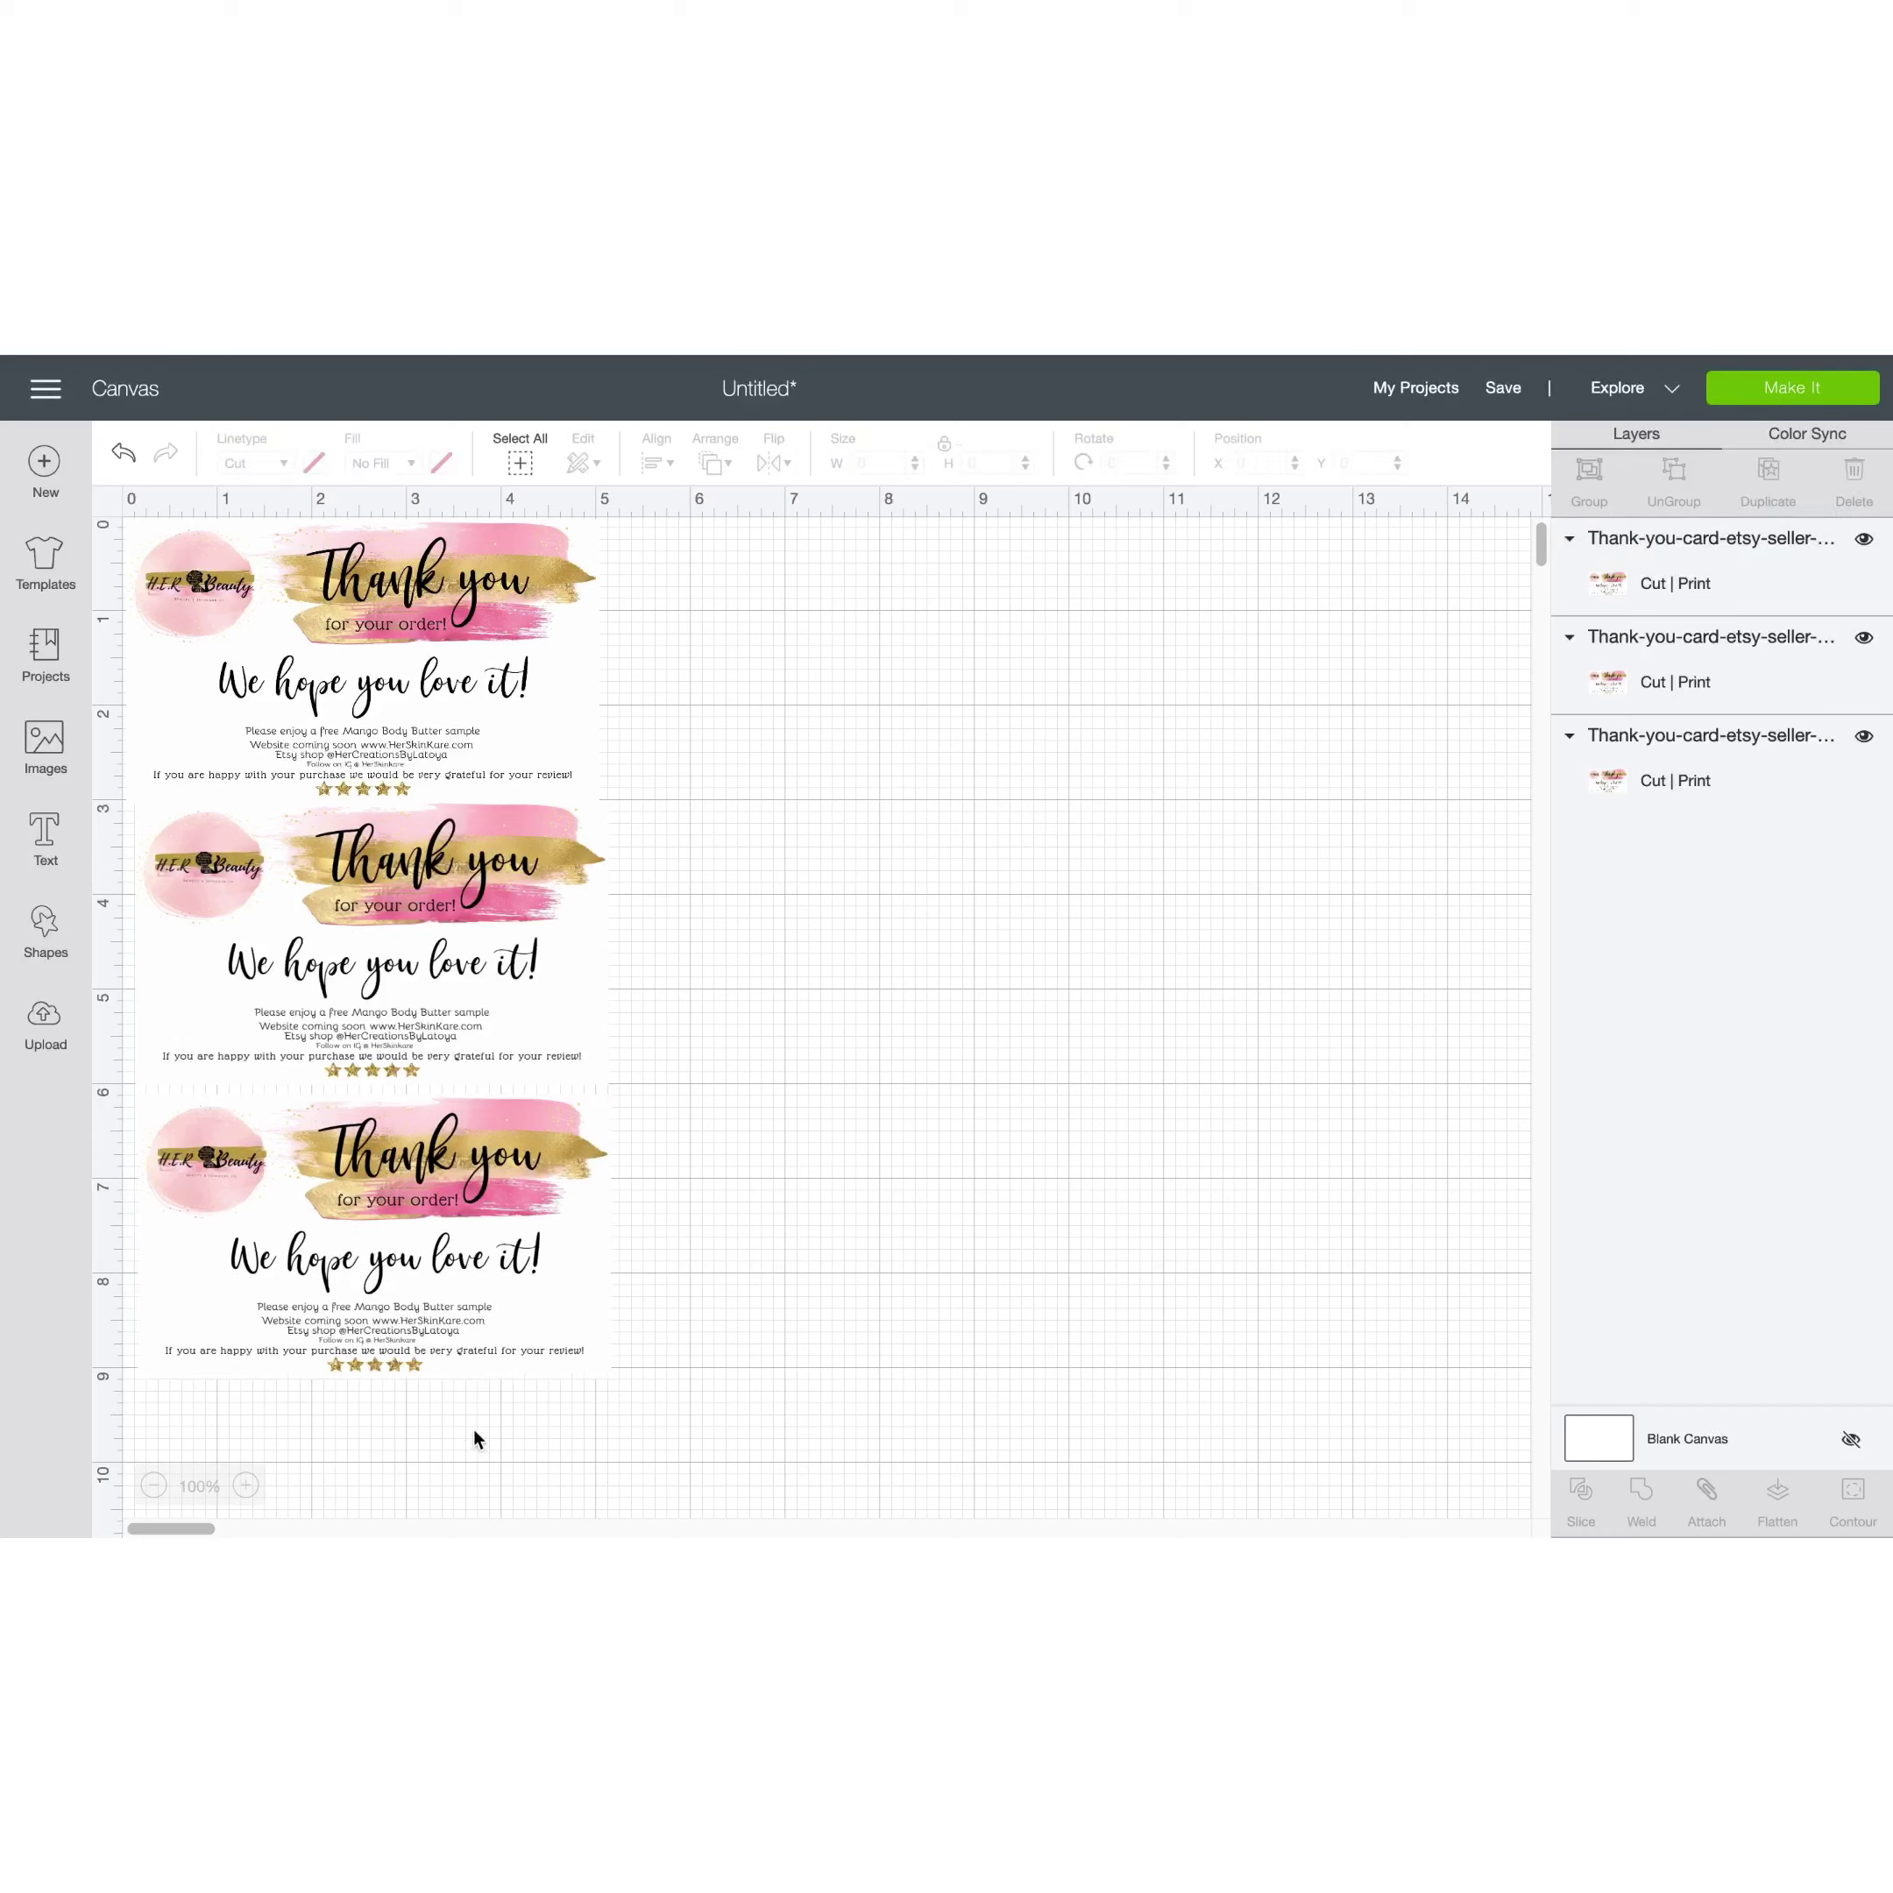
left_click_drag(476, 1326, 479, 1321)
left_click(514, 1464)
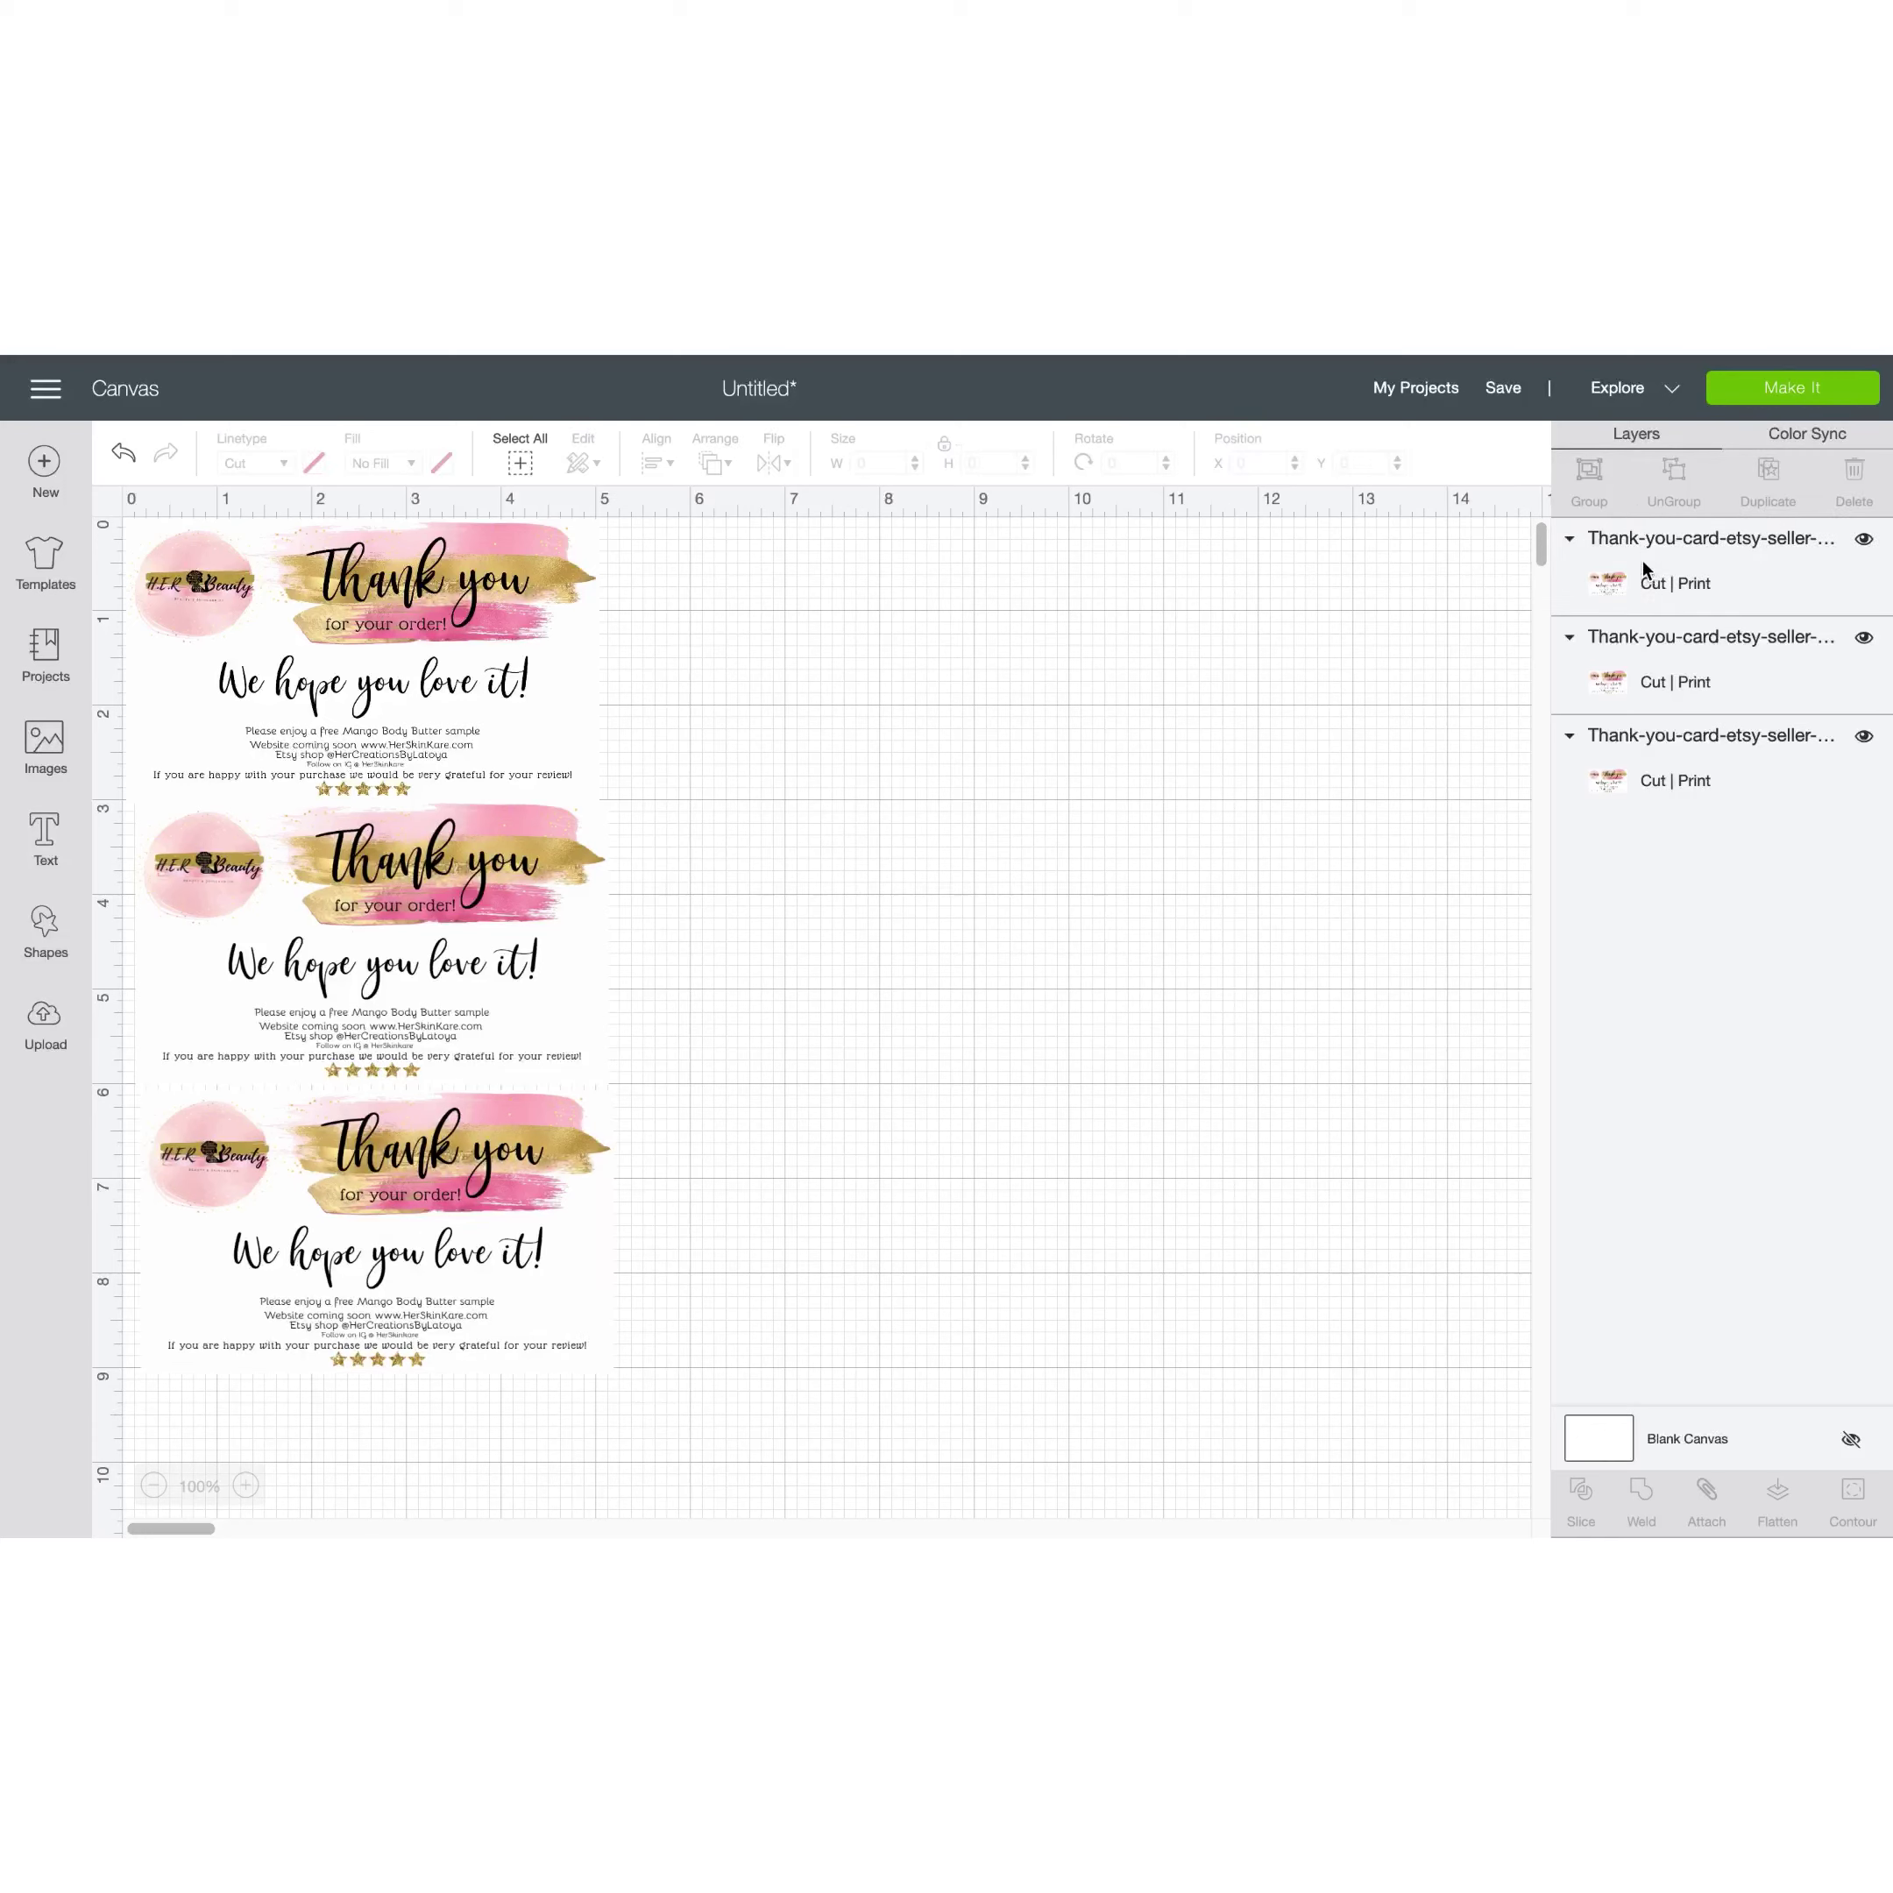
Prepare the three cards for making on one letter-size mat with a single project copy and proceed to the print stage
left_click(1792, 390)
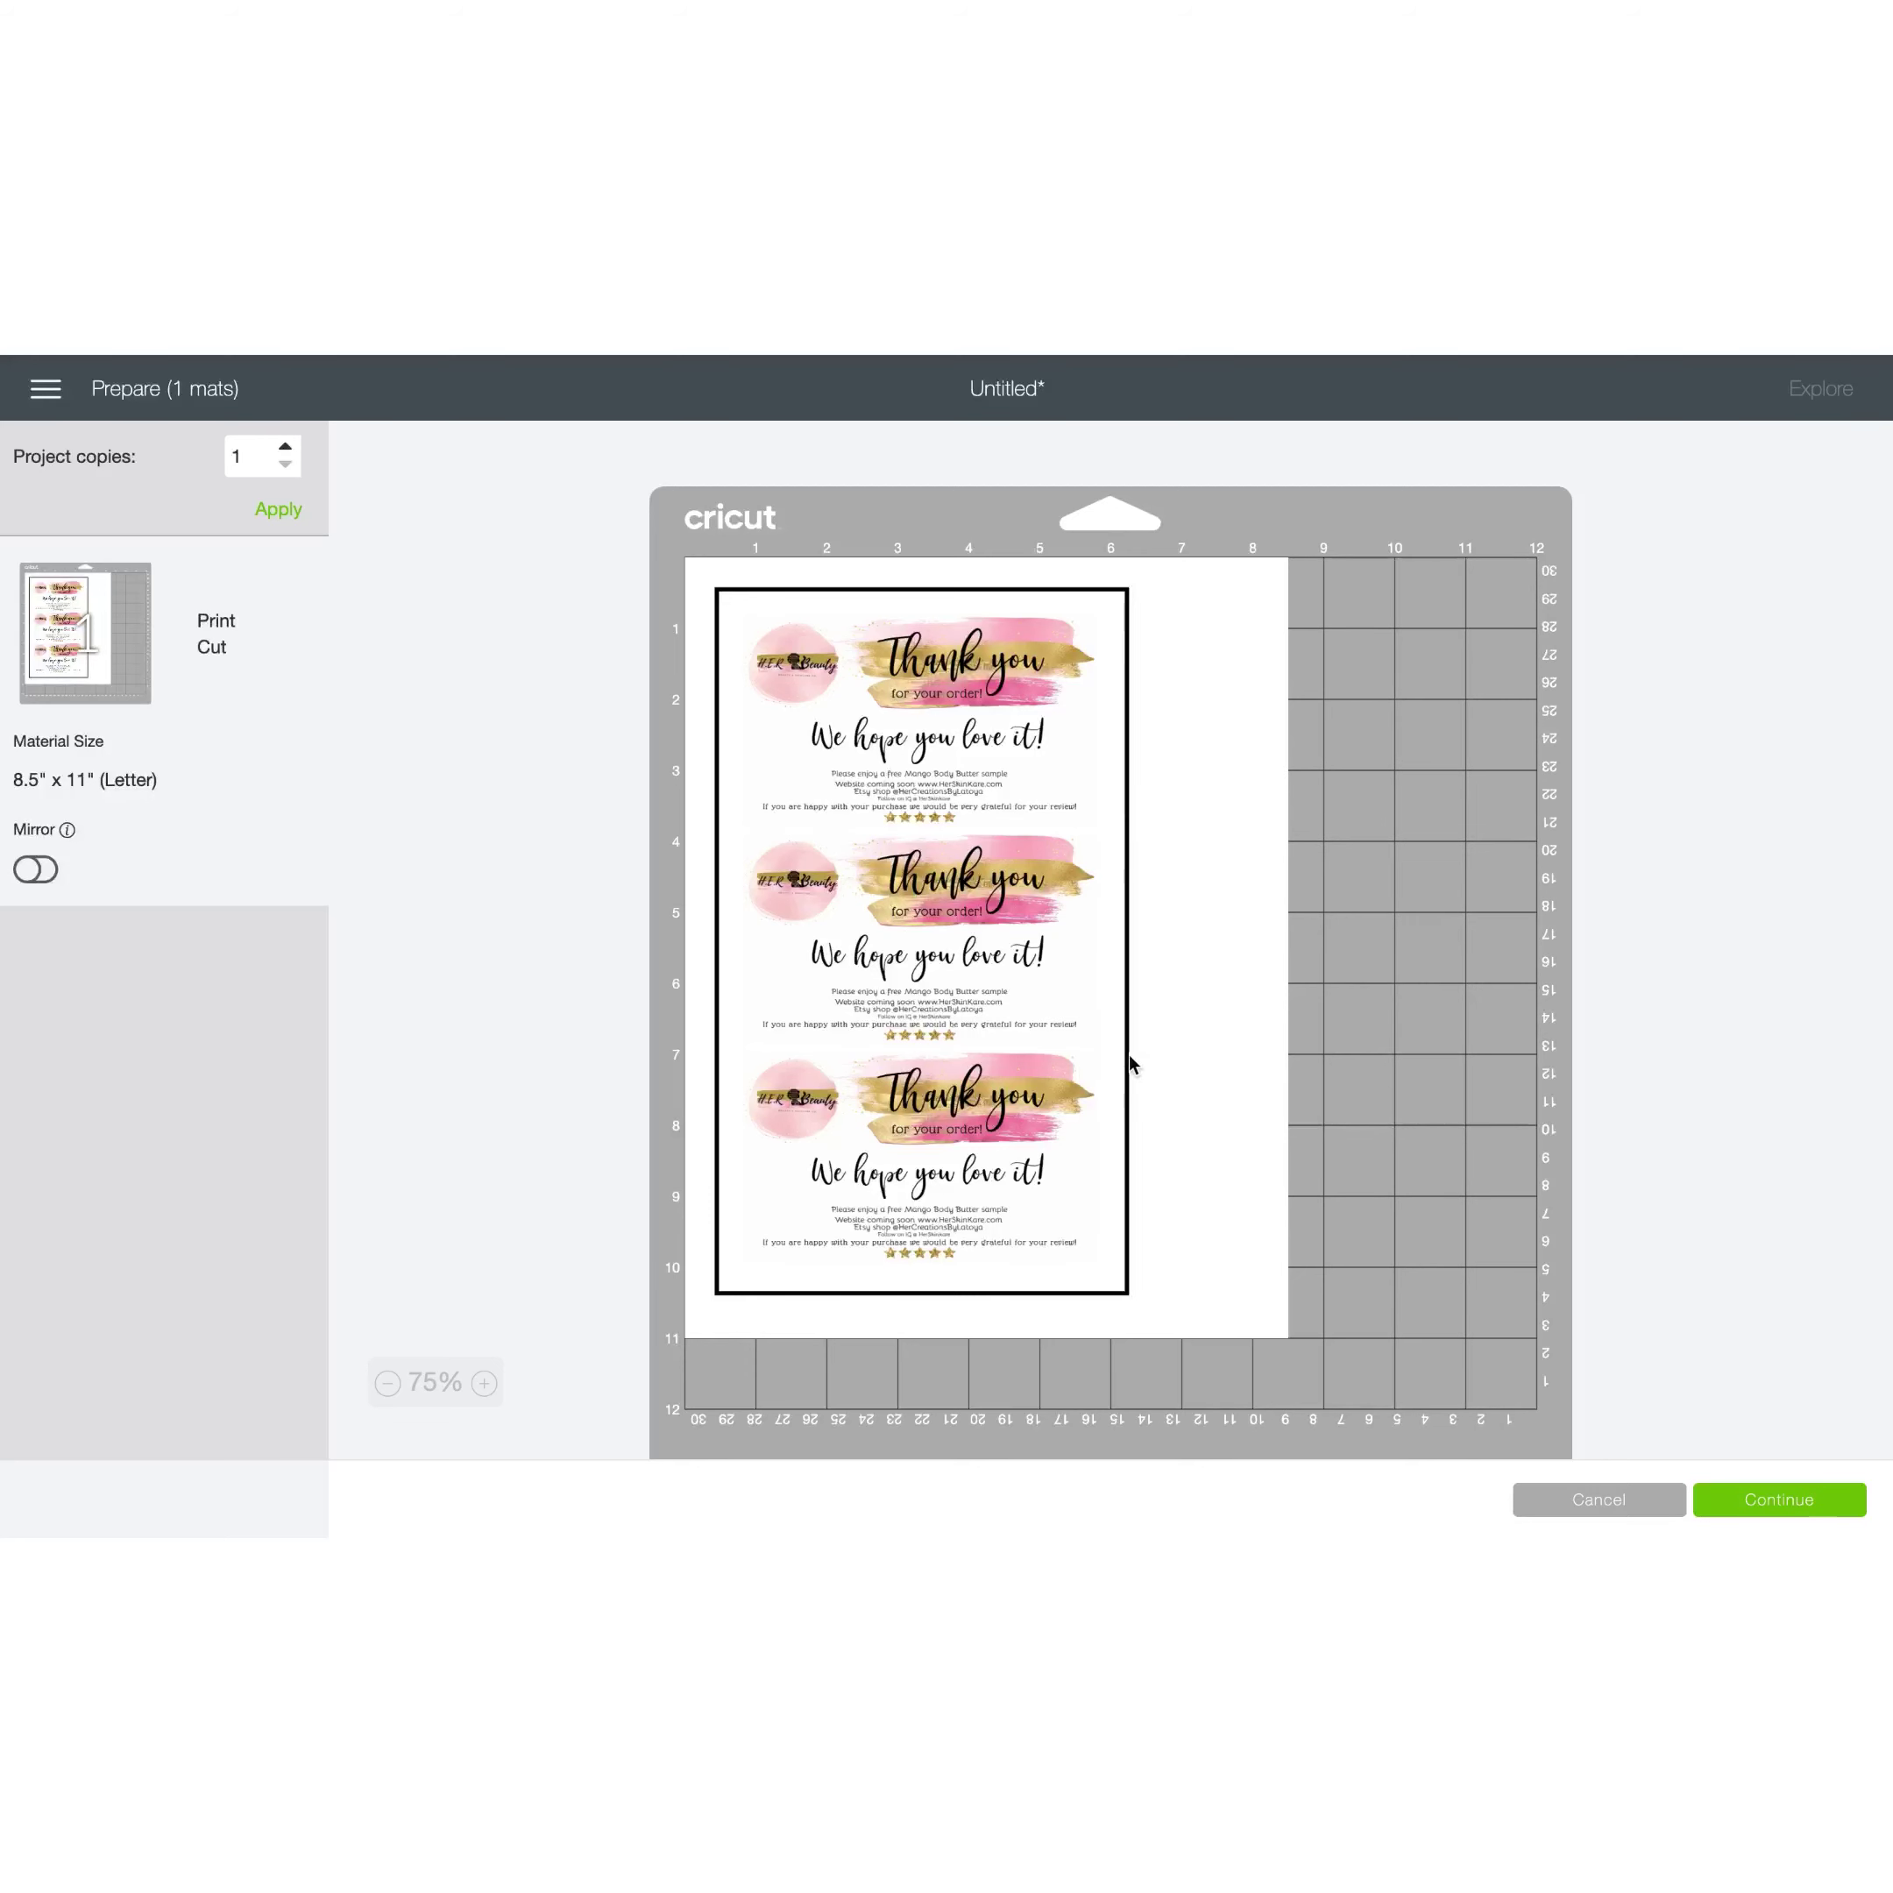
left_click(1795, 1503)
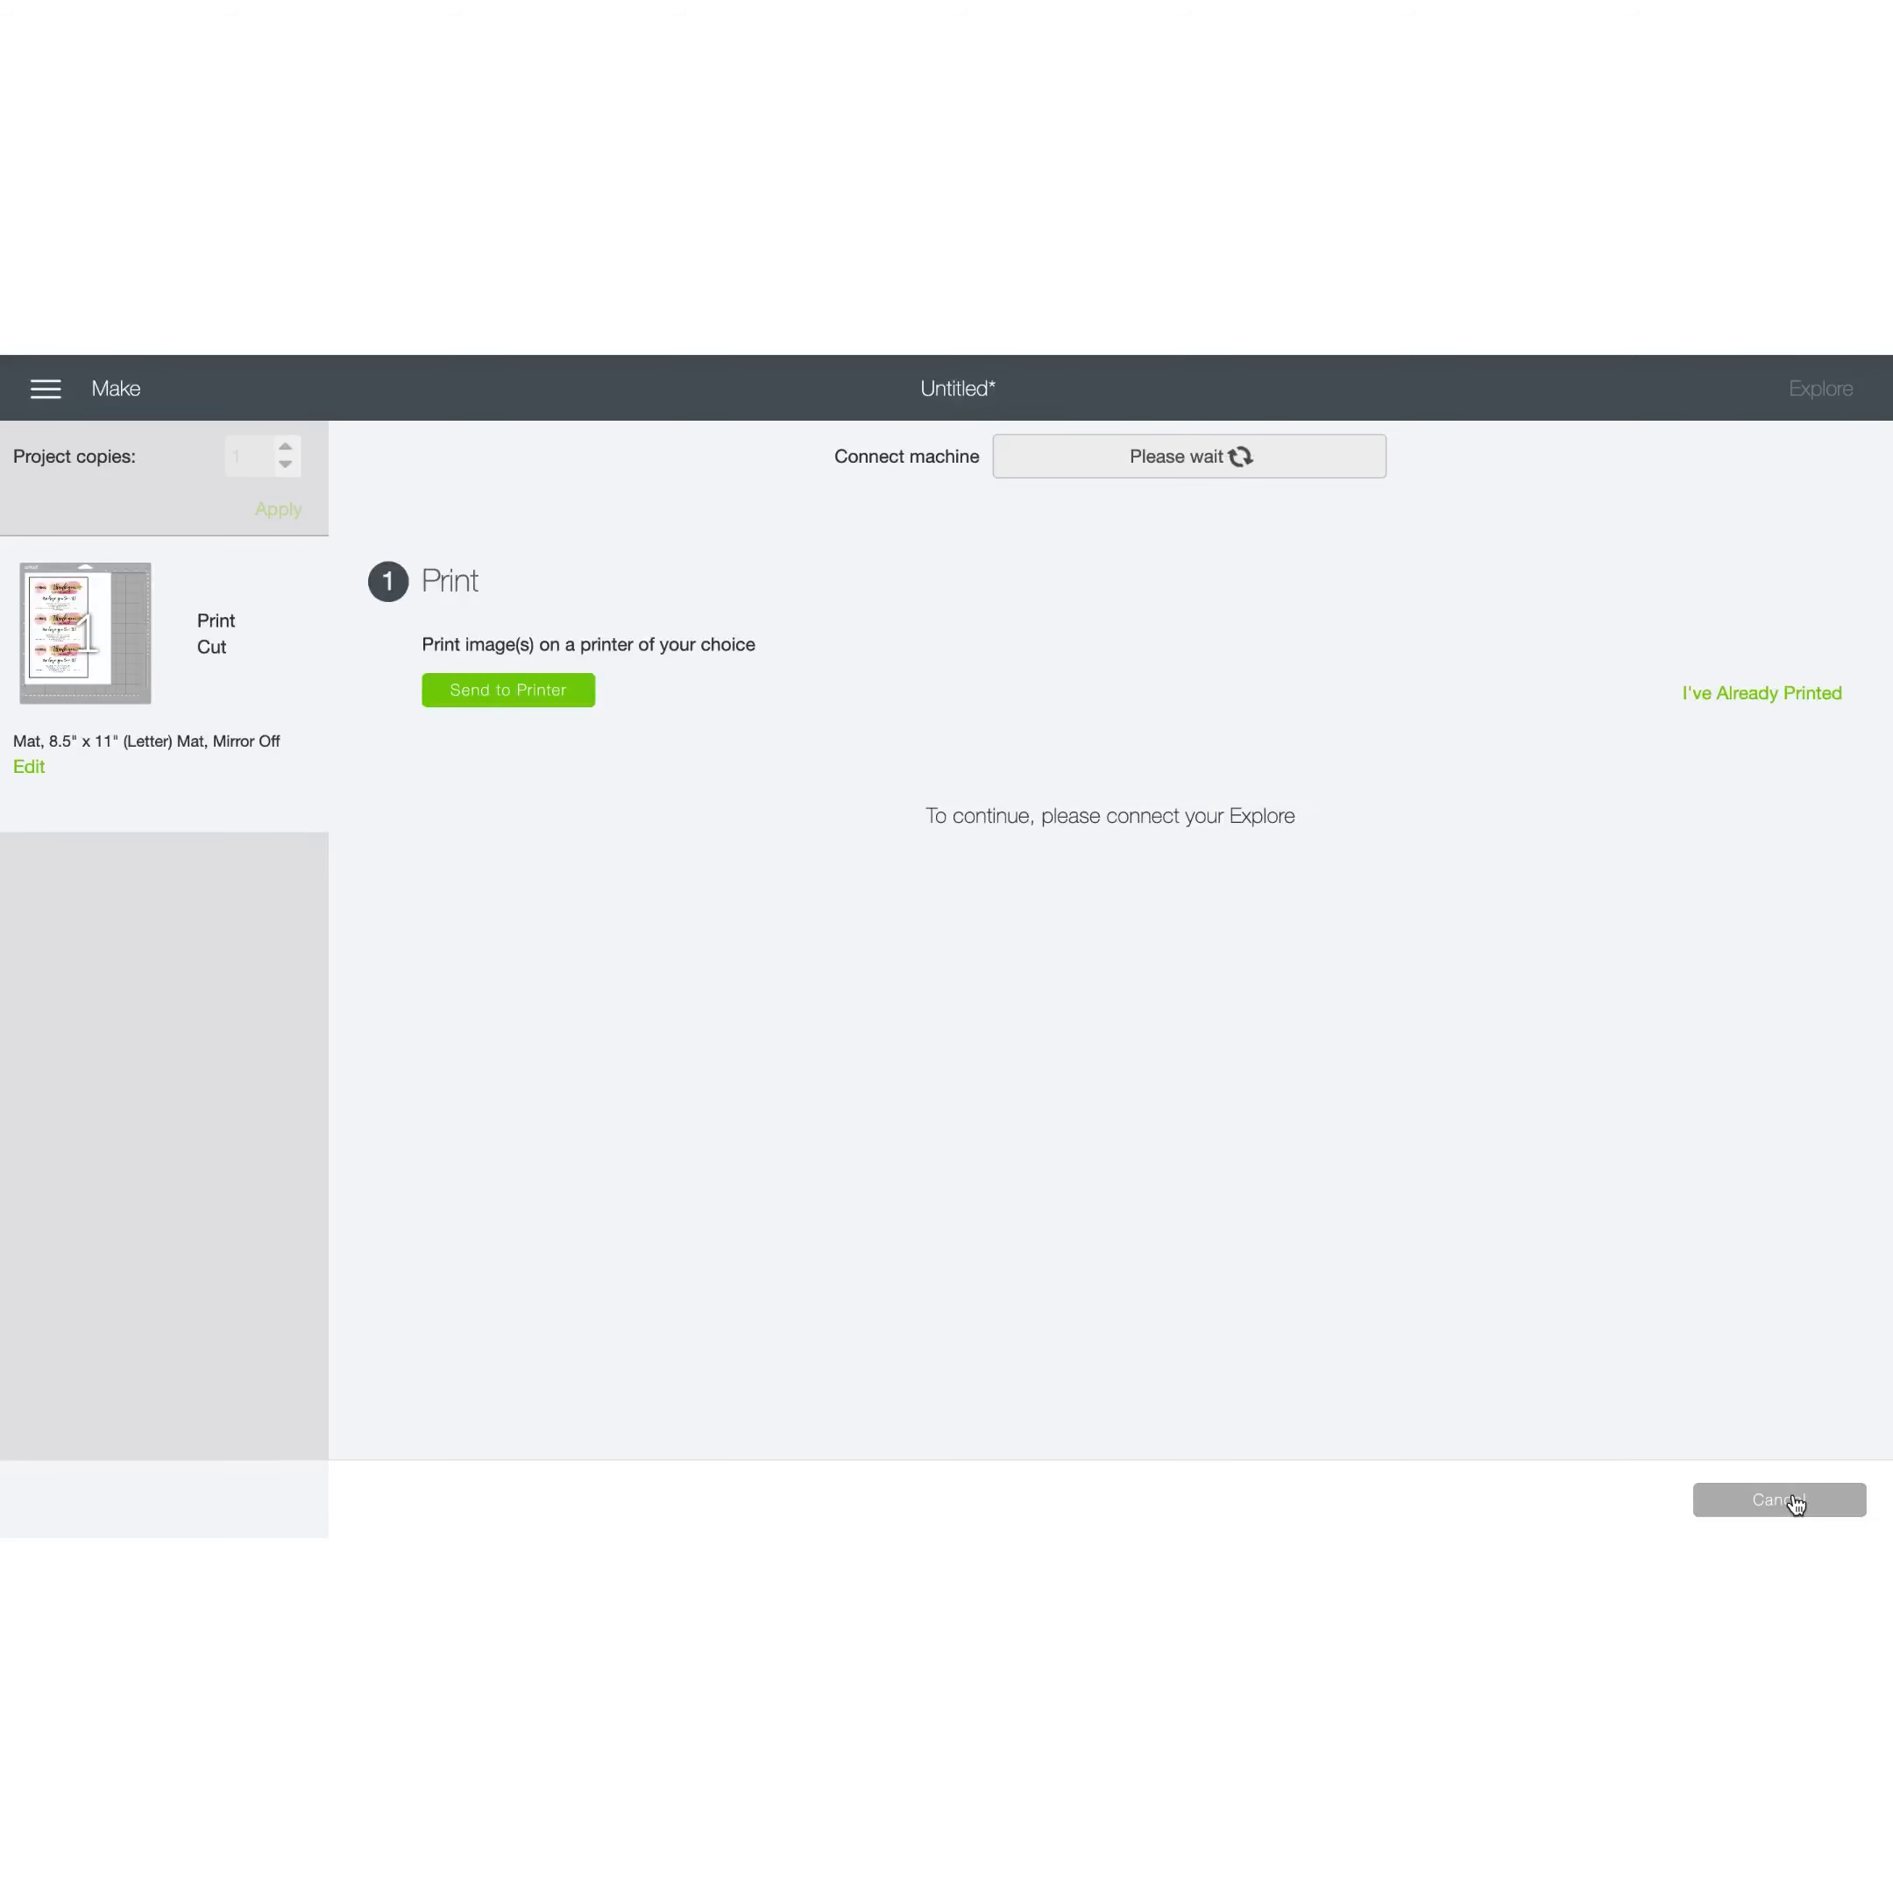